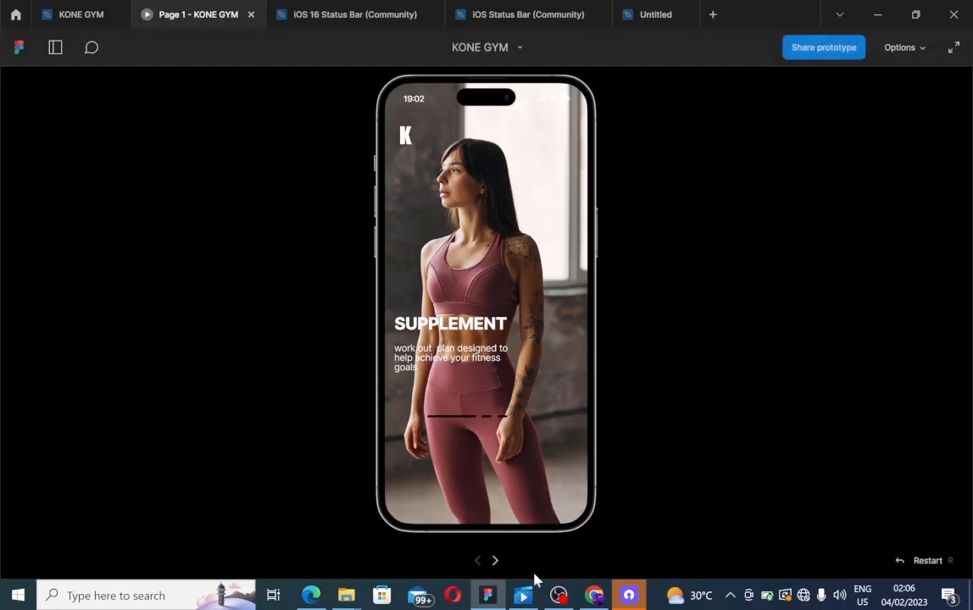
- Page forward and back through the three screens of the KONE GYM prototype to review the finished design
left_click(497, 562)
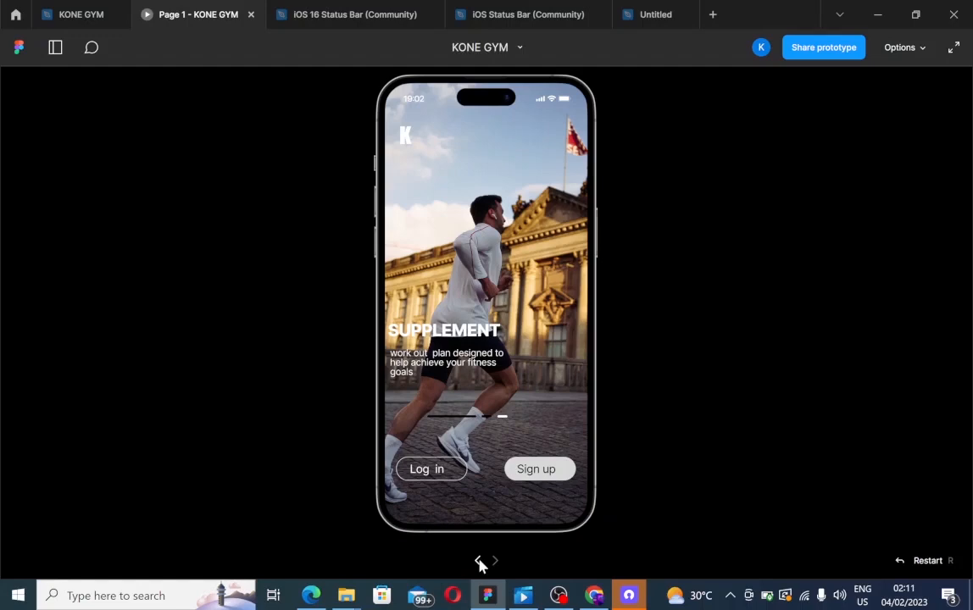
left_click(479, 562)
left_click(478, 562)
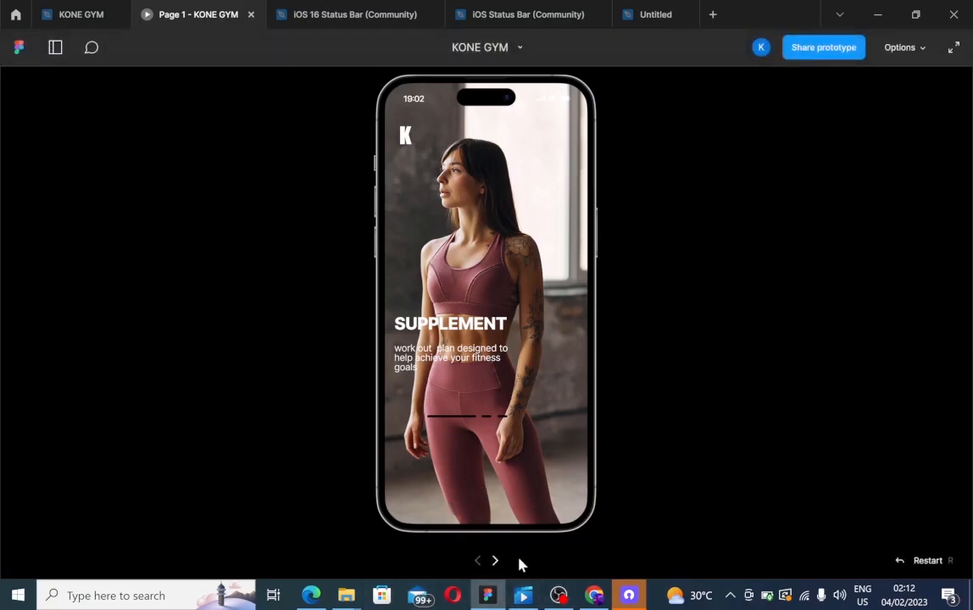
left_click(495, 561)
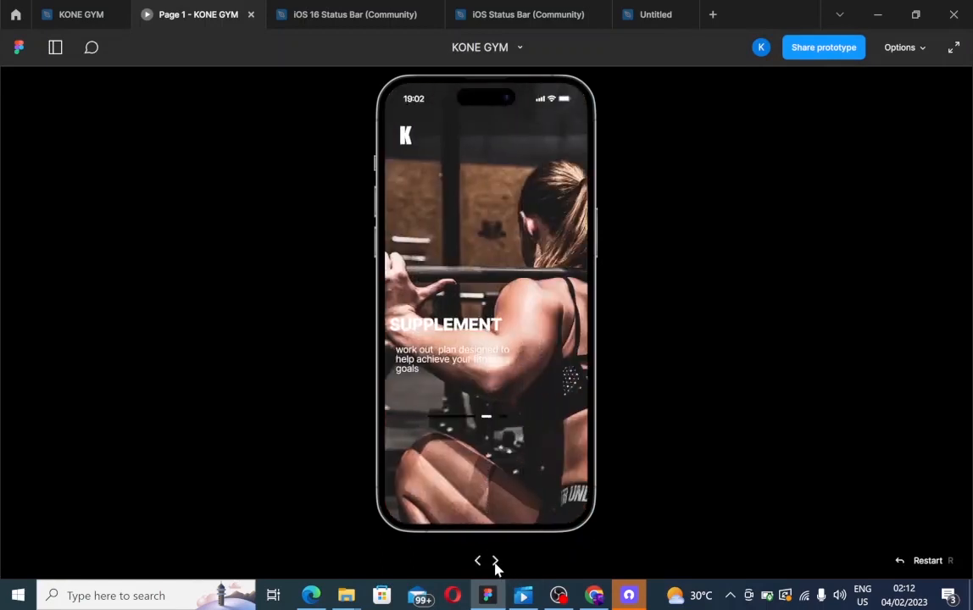
left_click(496, 560)
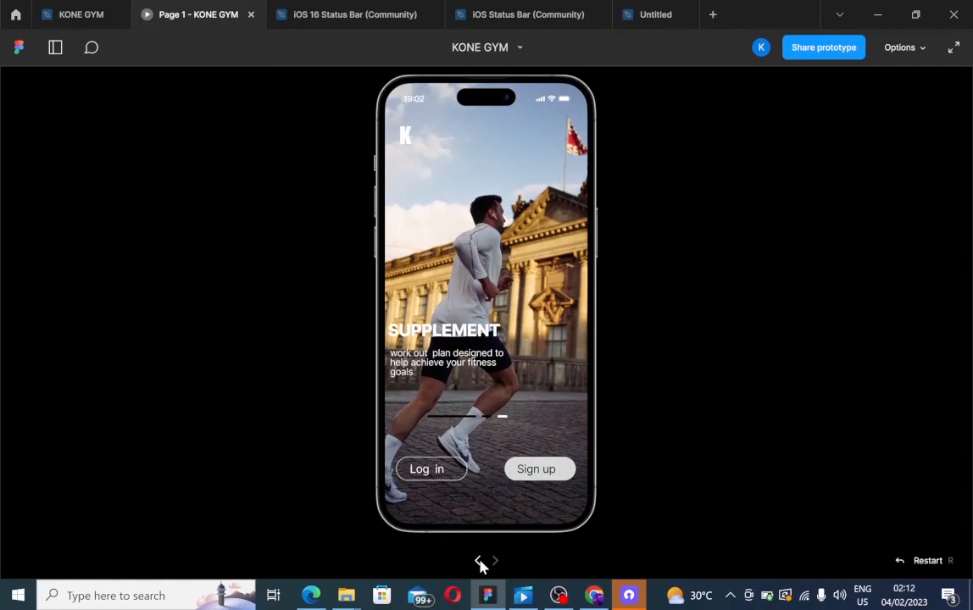
left_click(479, 562)
left_click(480, 563)
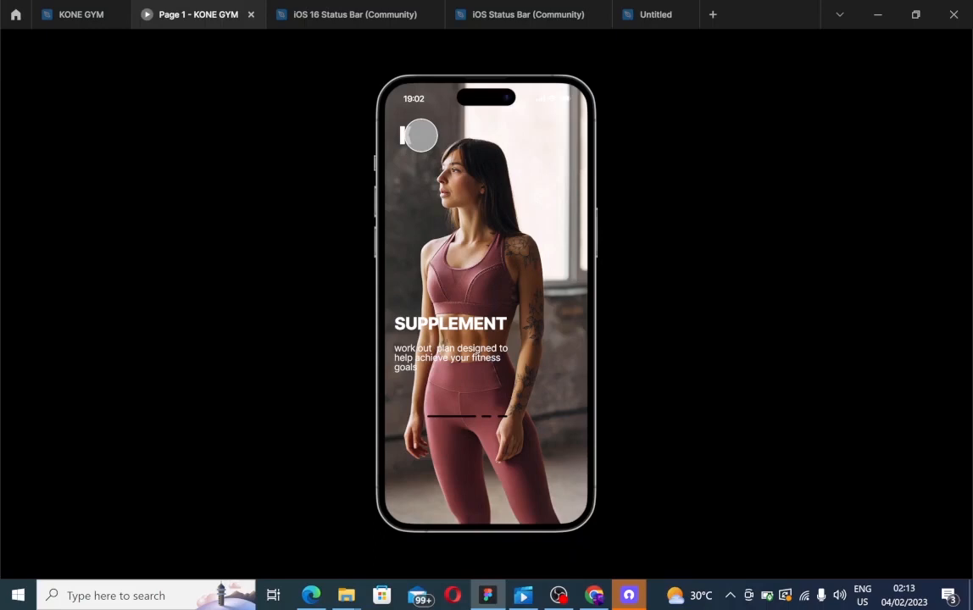
- Switch to the Untitled draft and rename the file as kone gm
left_click(647, 15)
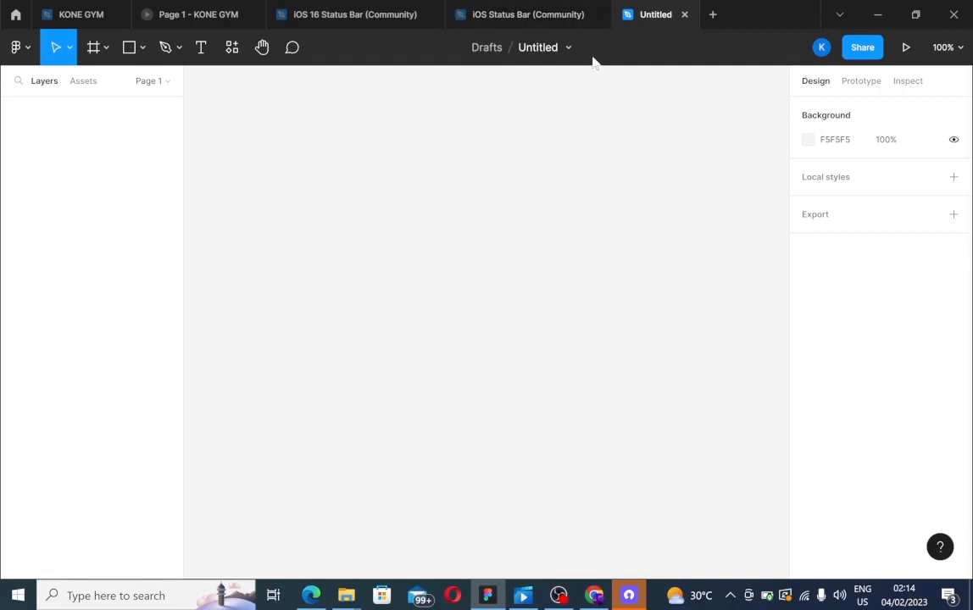
left_click(543, 50)
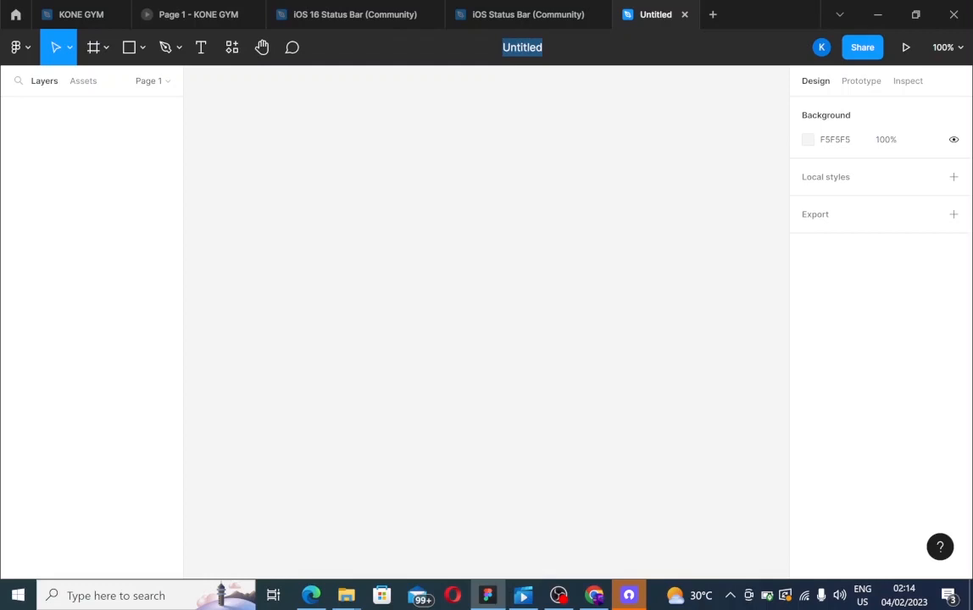
type("kone")
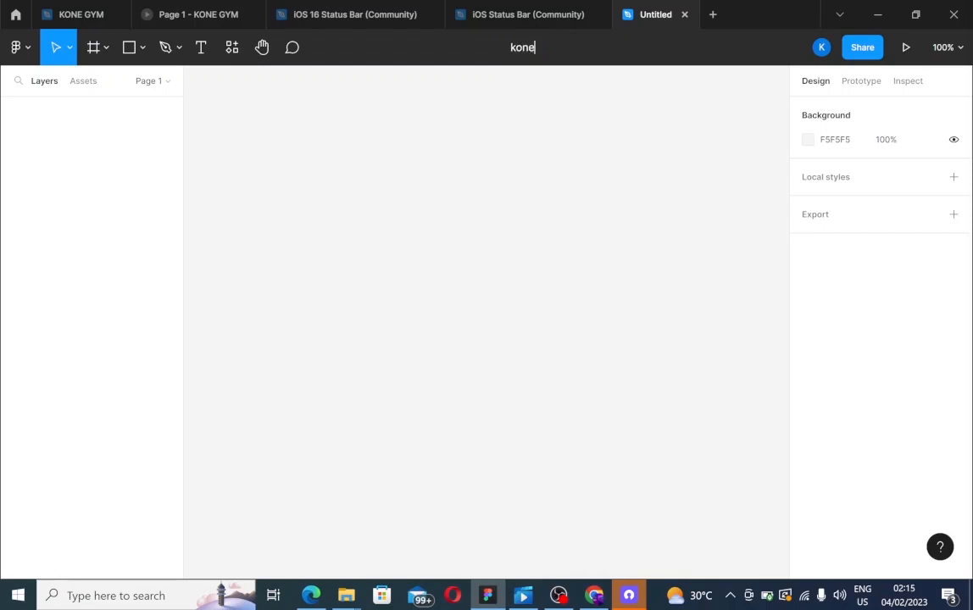
type(" gm")
key("Return")
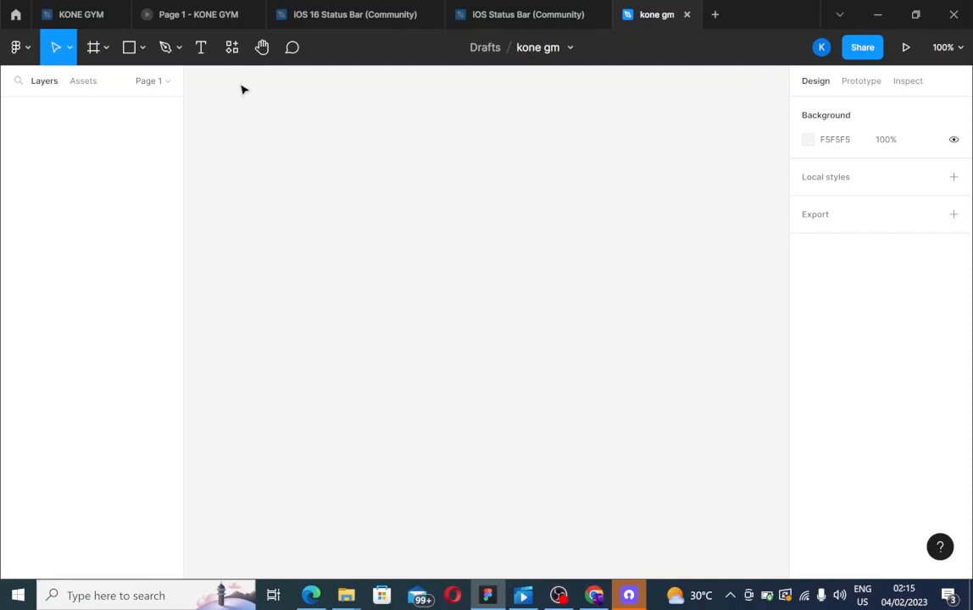
- Examine the finished screens in the KONE GYM design file and present its prototype
left_click(99, 17)
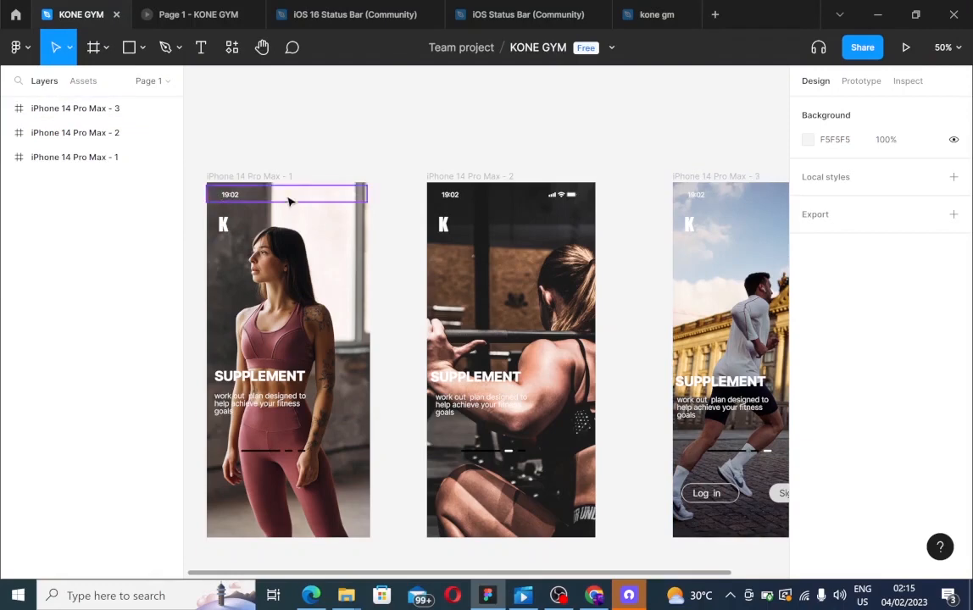
left_click(903, 52)
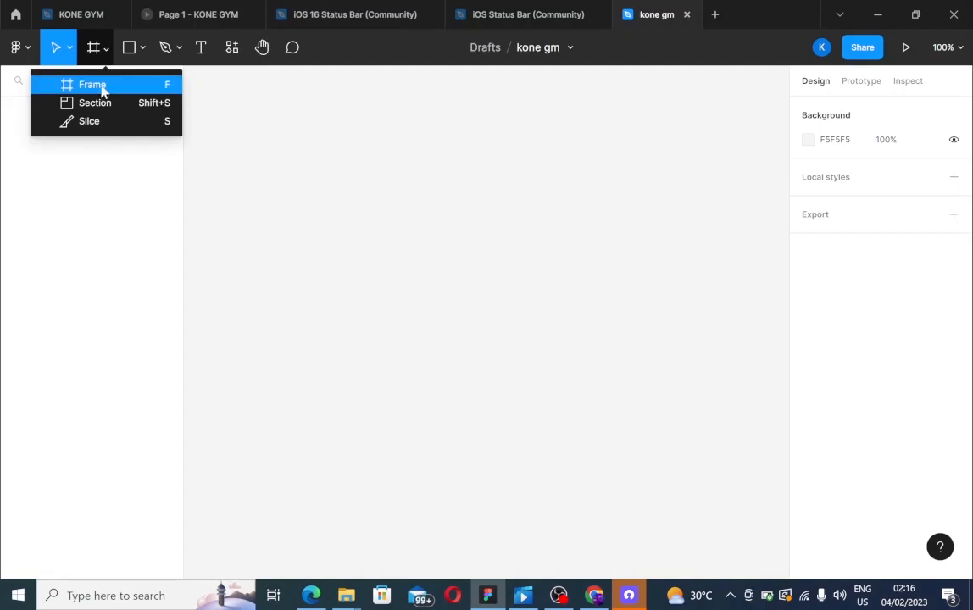
- Add a blank frame to the kone gm file using the iPhone 14 Pro Max phone preset
left_click(91, 85)
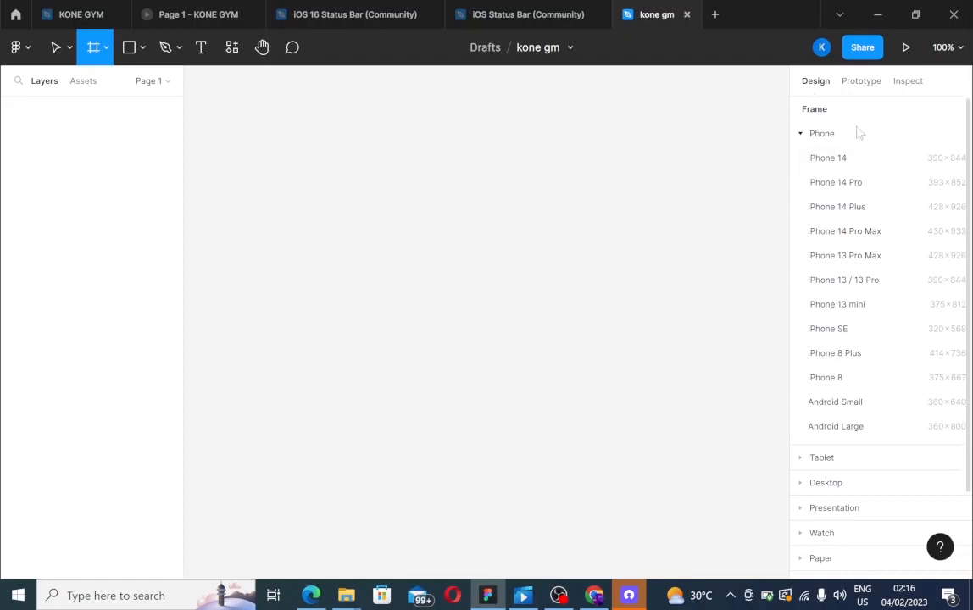
left_click(804, 138)
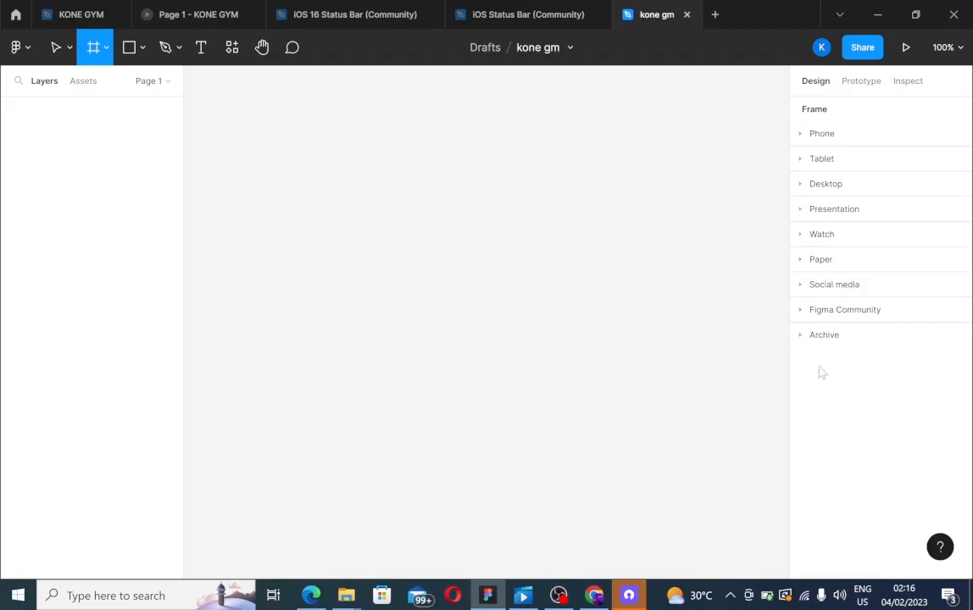
left_click(820, 48)
left_click(805, 141)
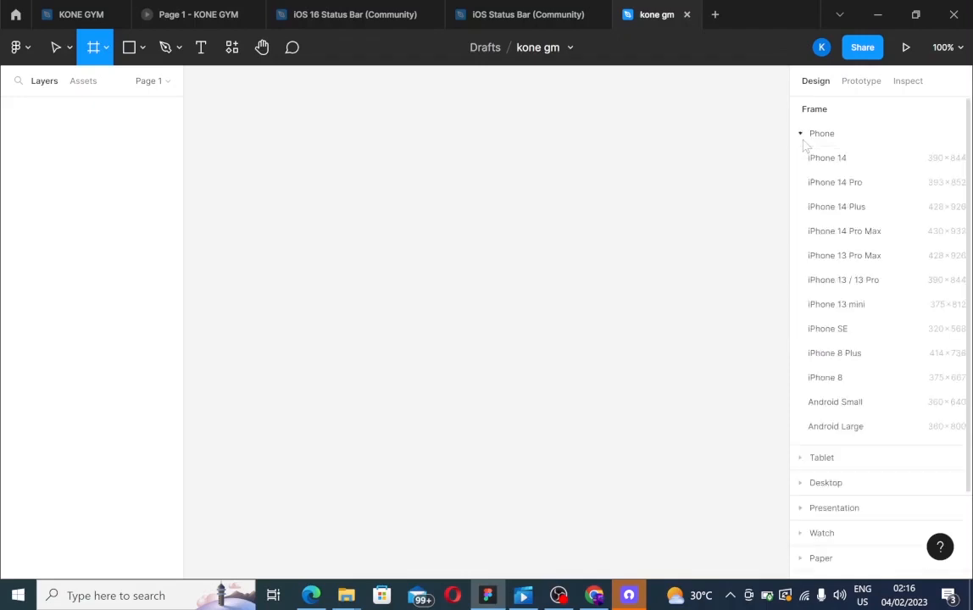
left_click(859, 235)
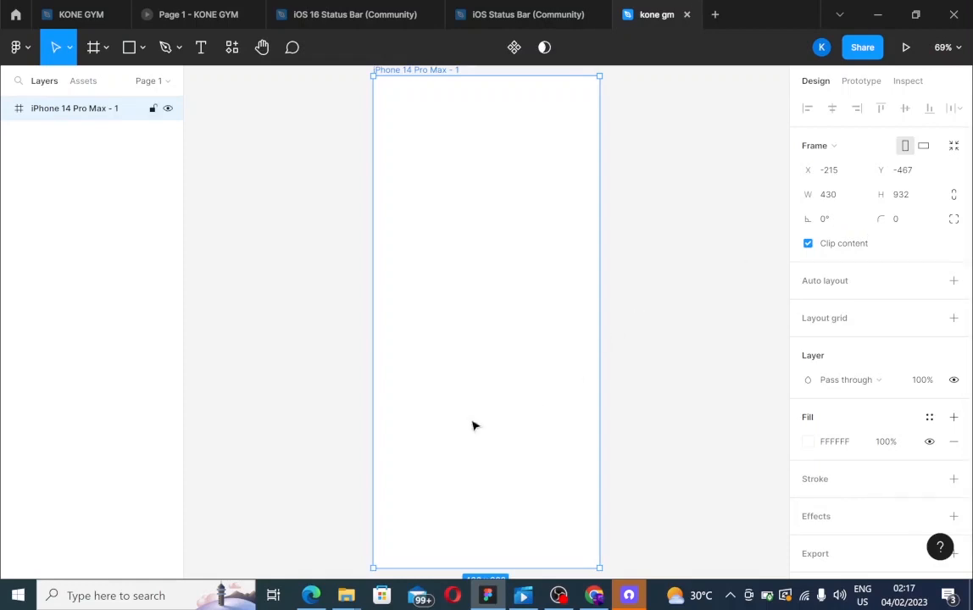
- Look over the blank iPhone 14 Pro Max frame and its prototype settings, and present the frame as a preview
scroll(477, 173, "up", 1)
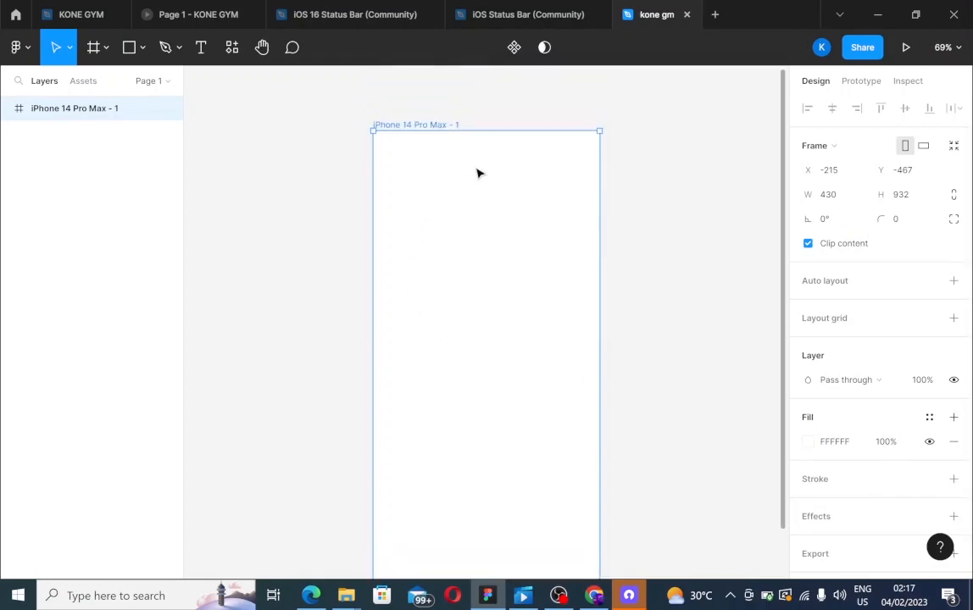
scroll(436, 136, "down", 1)
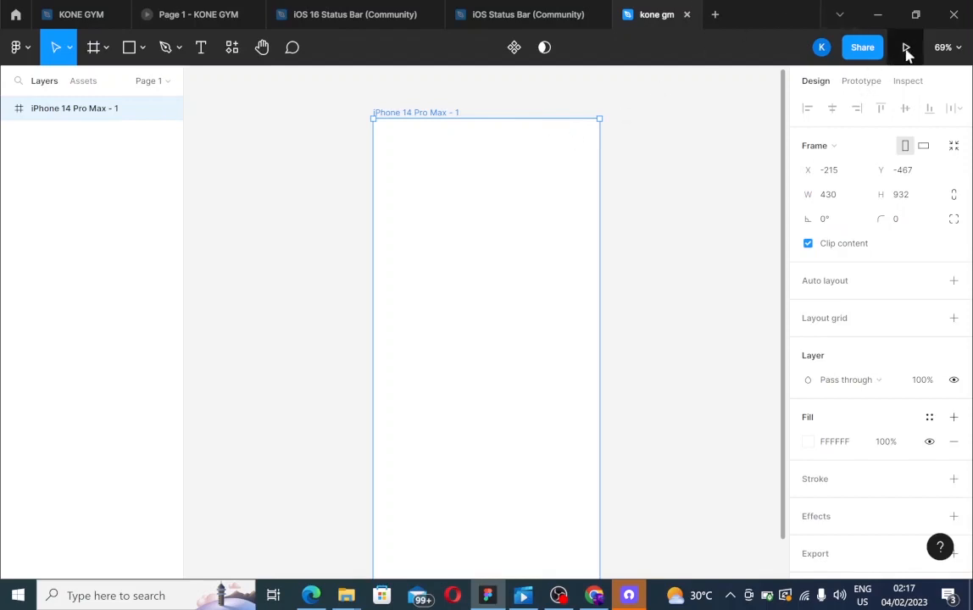
scroll(682, 209, "down", 3)
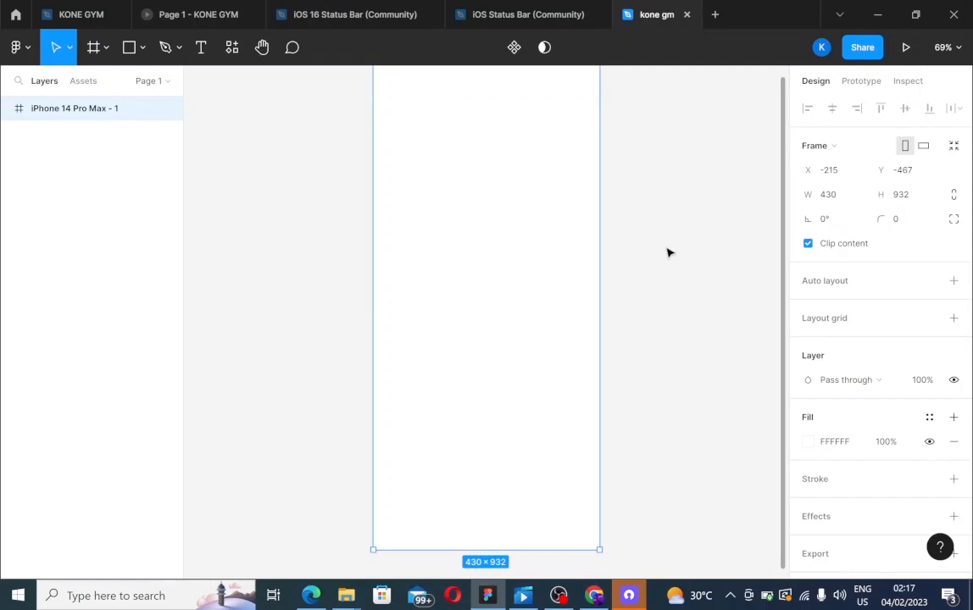
scroll(665, 254, "up", 2)
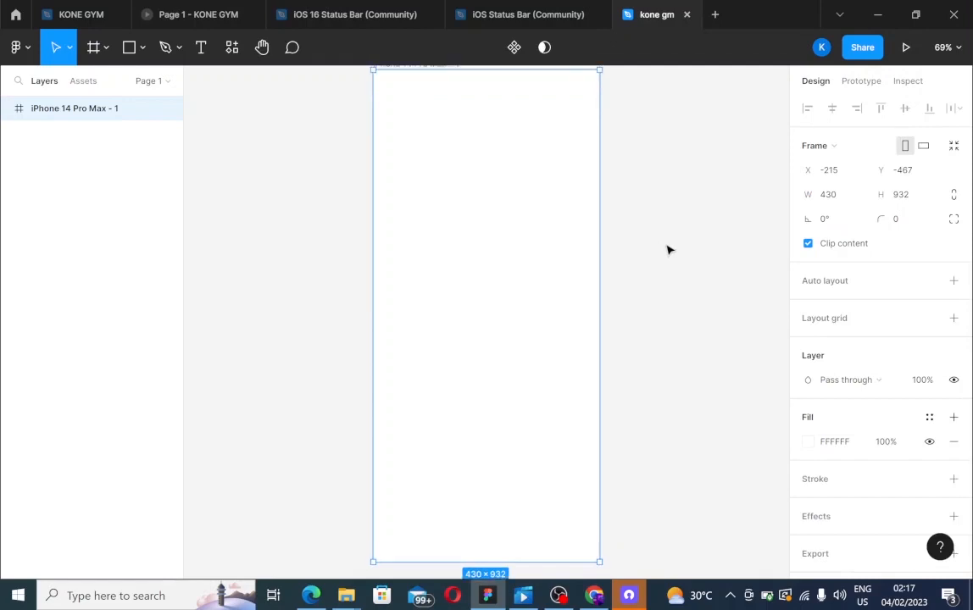
left_click(862, 81)
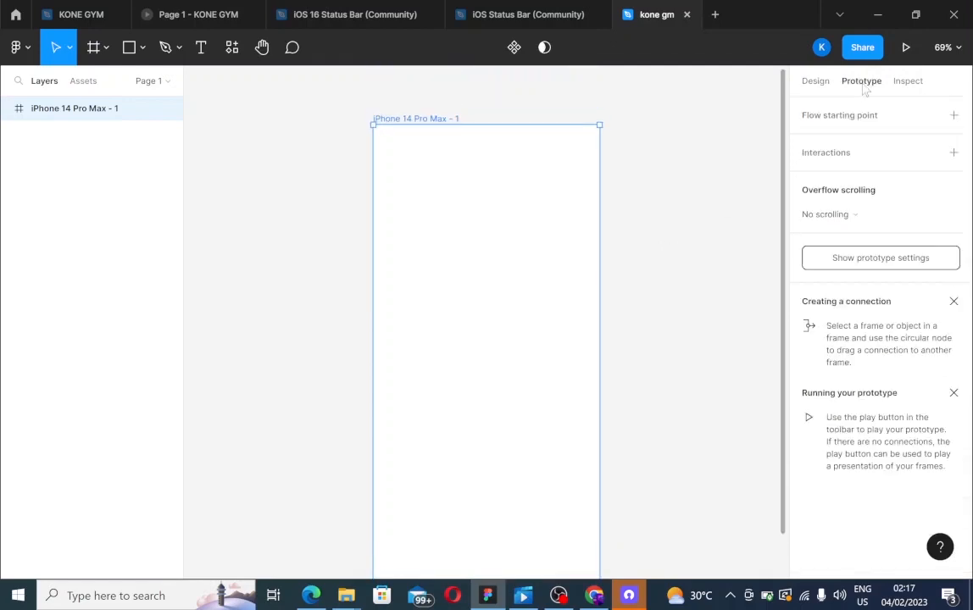
left_click(816, 82)
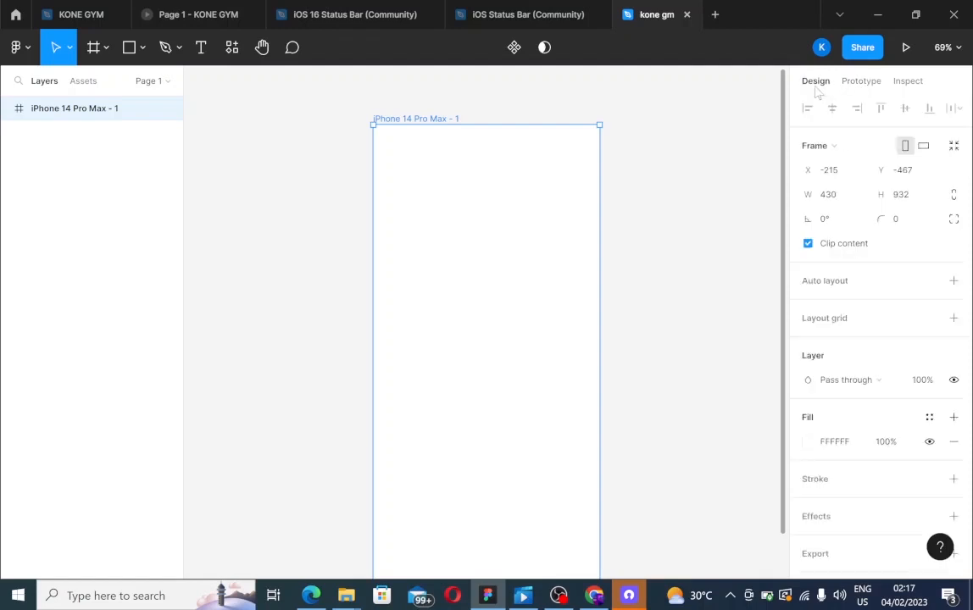
left_click(908, 50)
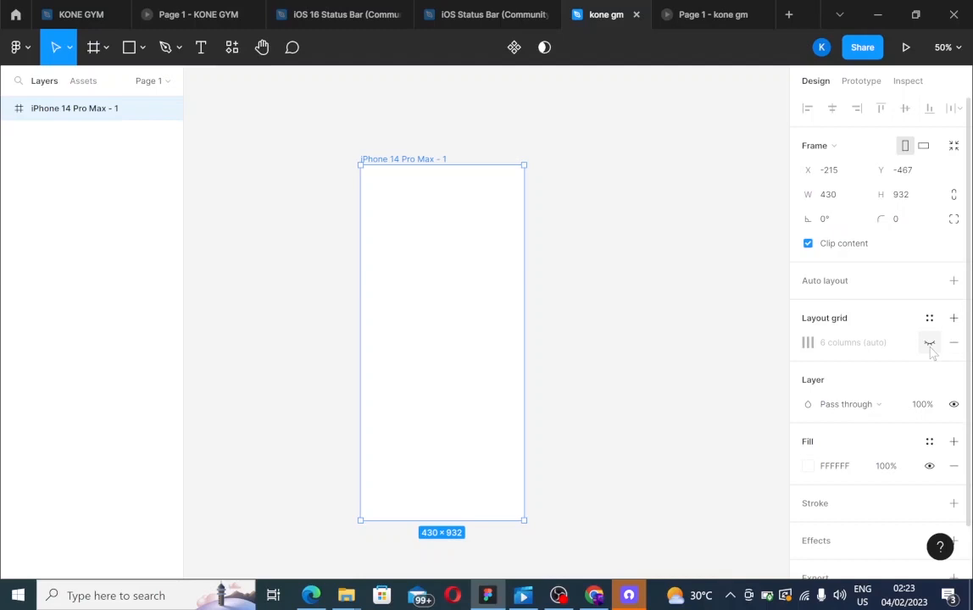
- Show the six-column layout grid on the iPhone 14 Pro Max frame and present the prototype
left_click(930, 343)
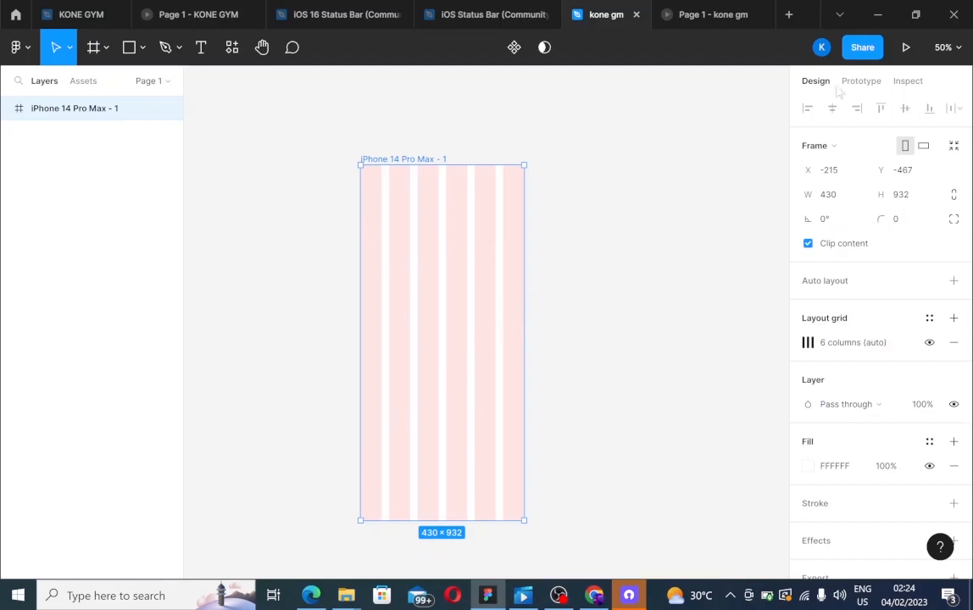
left_click(906, 49)
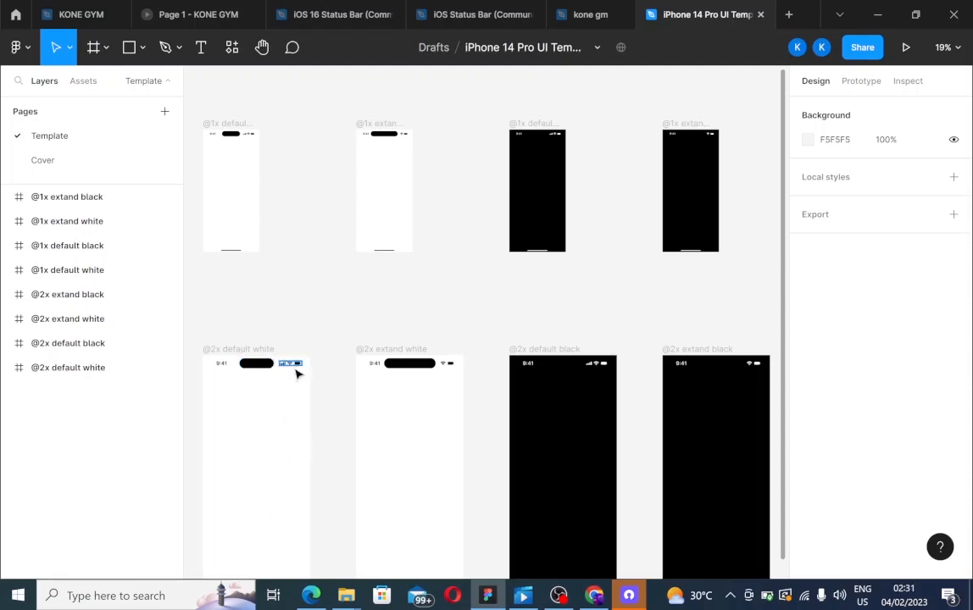
left_click(297, 373)
left_click(223, 366)
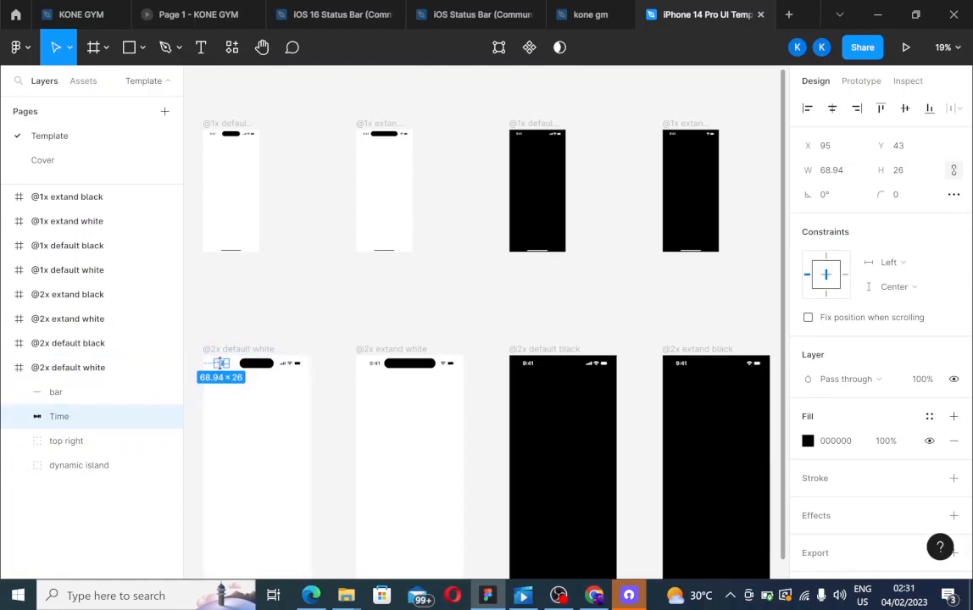
right_click(222, 366)
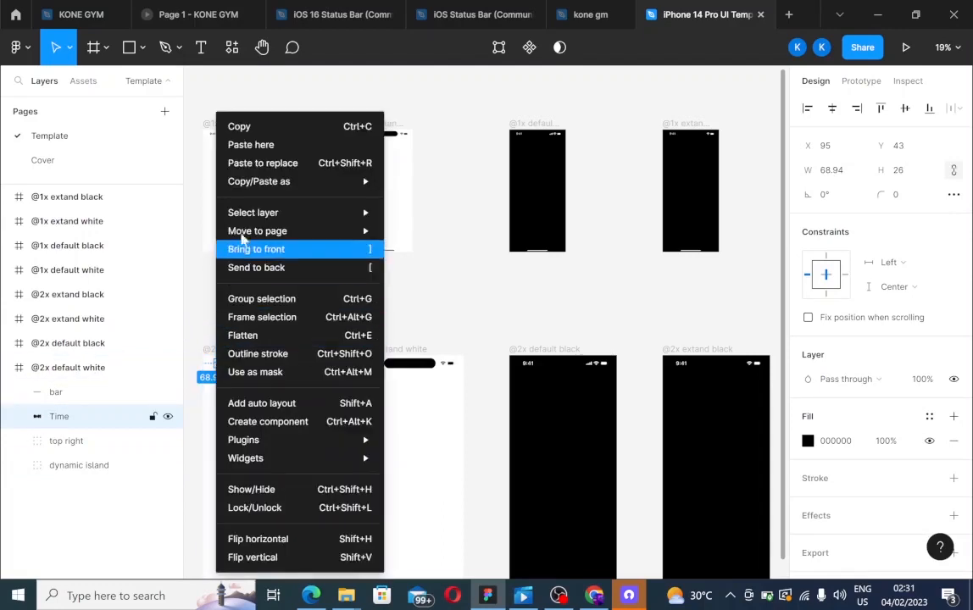
left_click(234, 129)
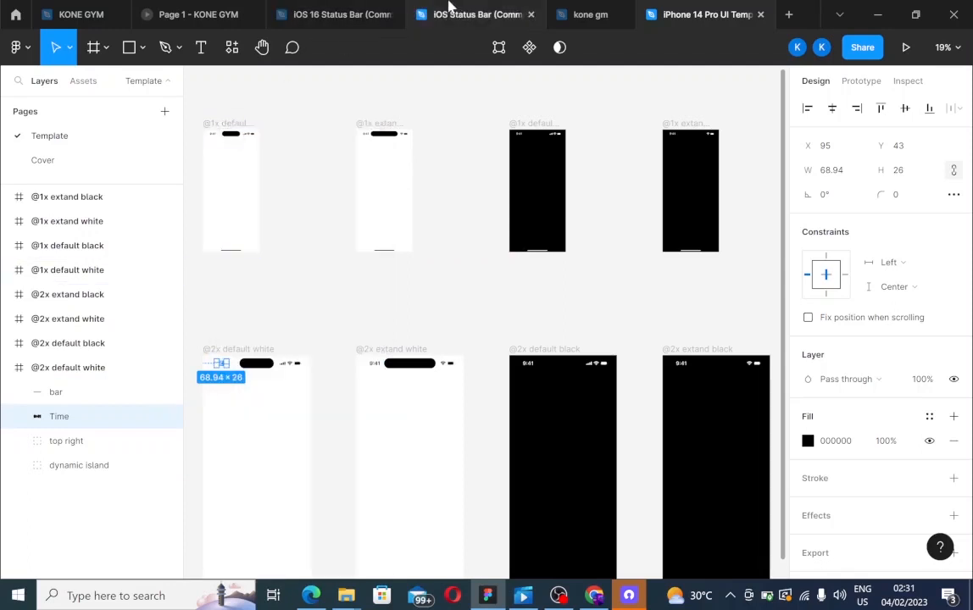
left_click(583, 17)
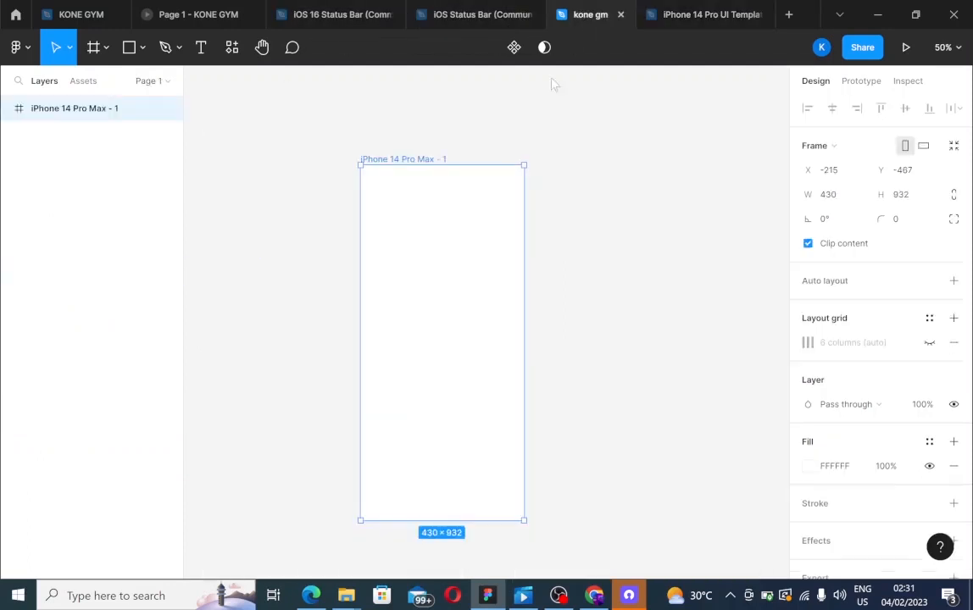
right_click(372, 178)
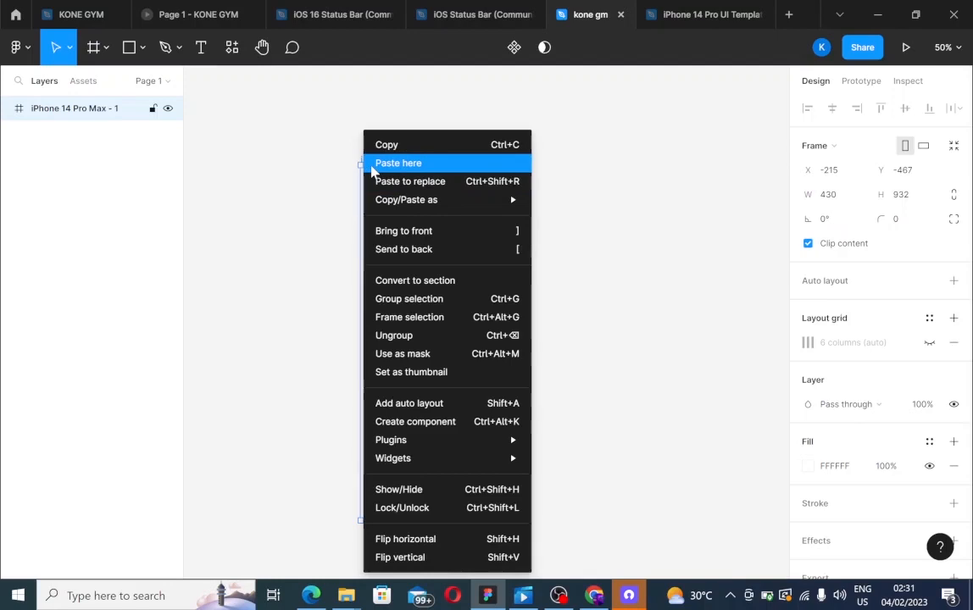
left_click(375, 163)
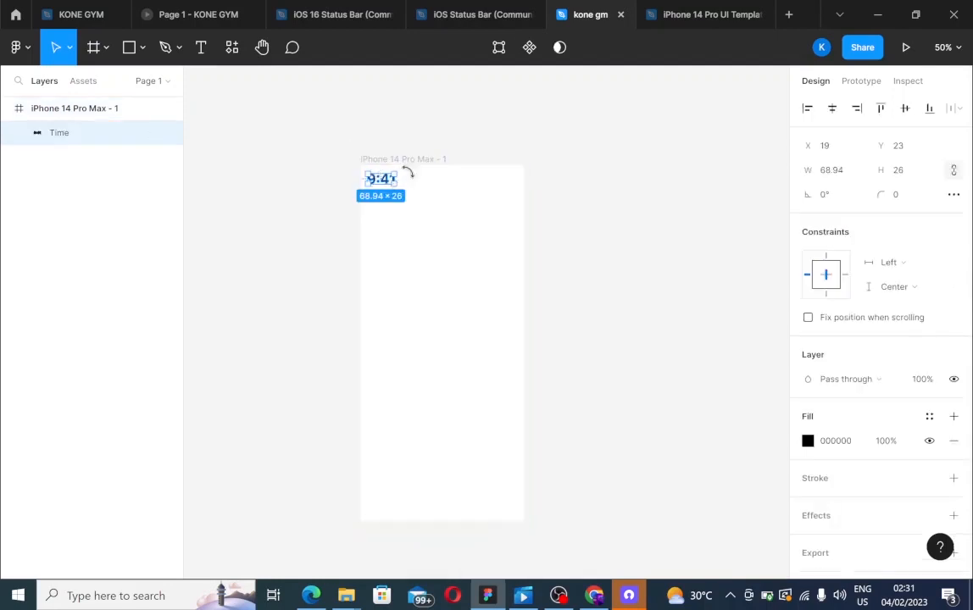
left_click(693, 21)
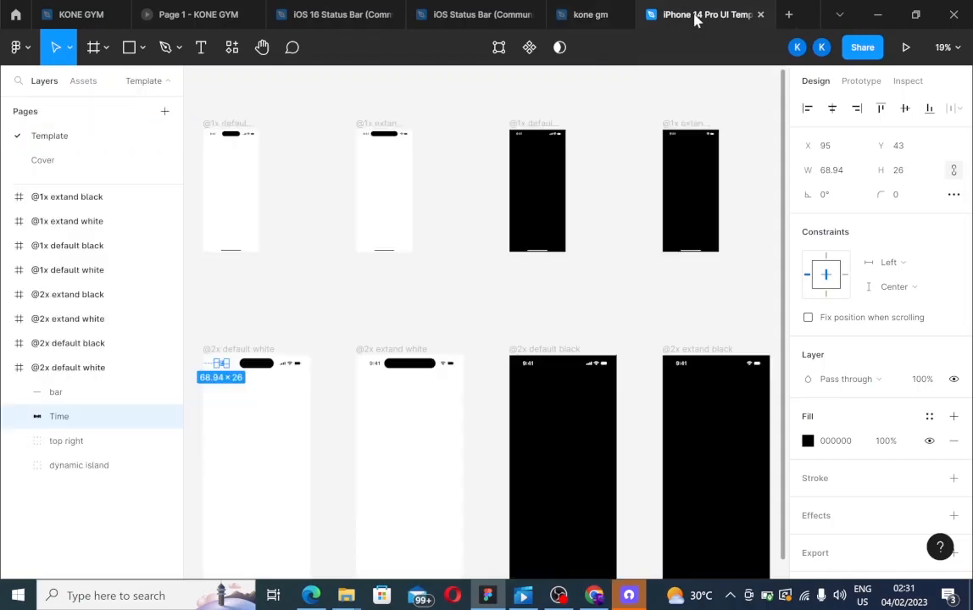
right_click(285, 366)
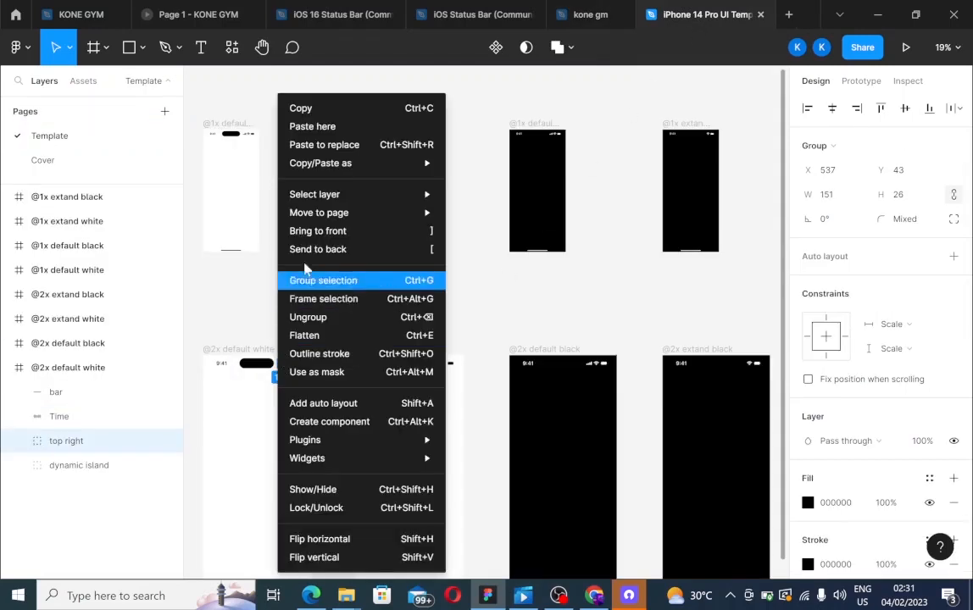
left_click(301, 109)
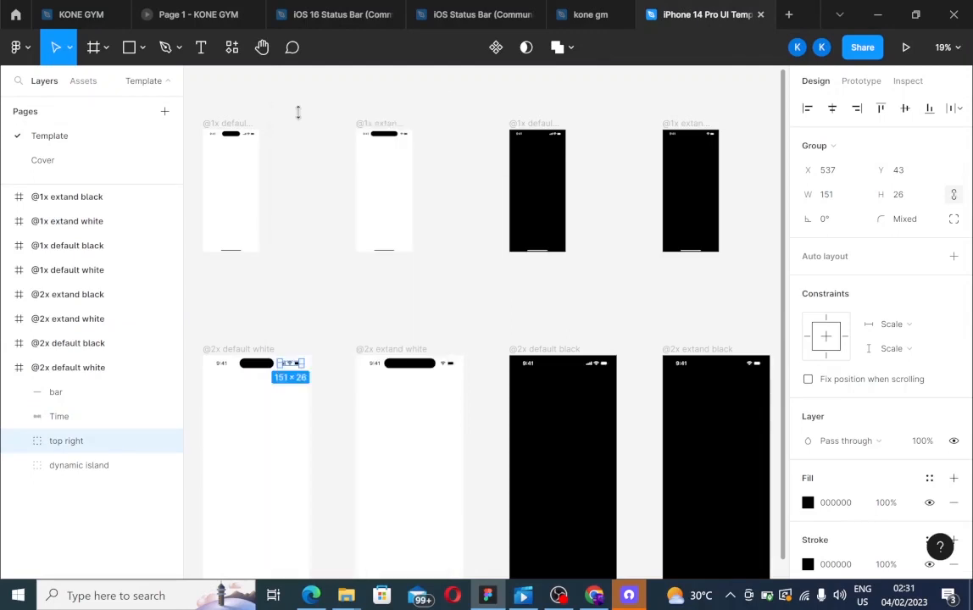
left_click(433, 17)
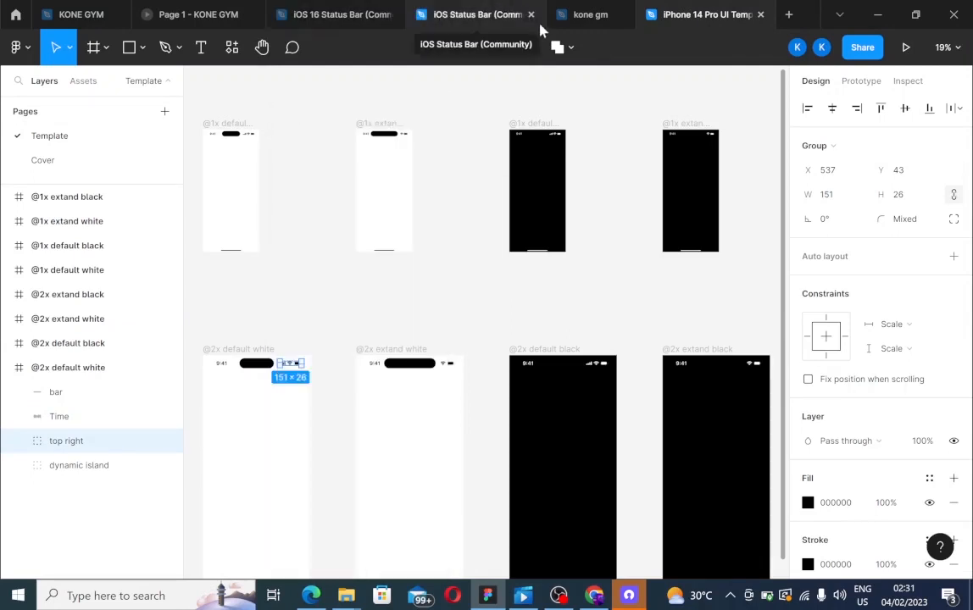
left_click(586, 19)
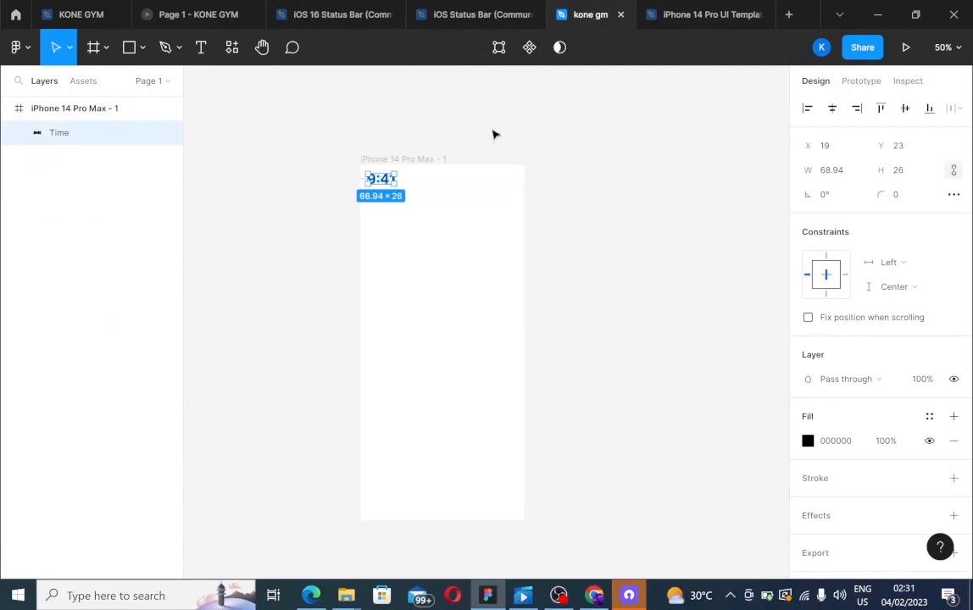
right_click(482, 186)
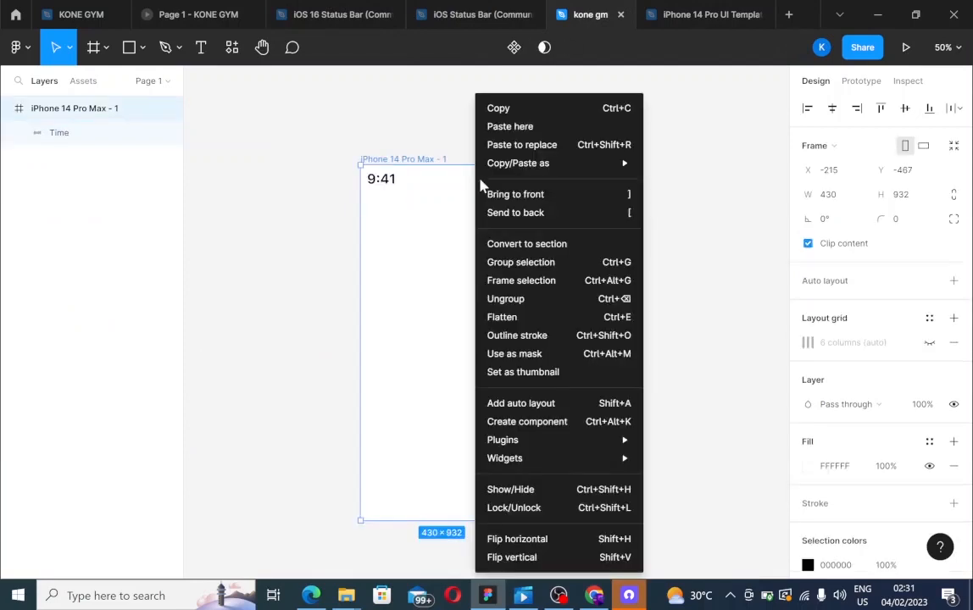
left_click(511, 127)
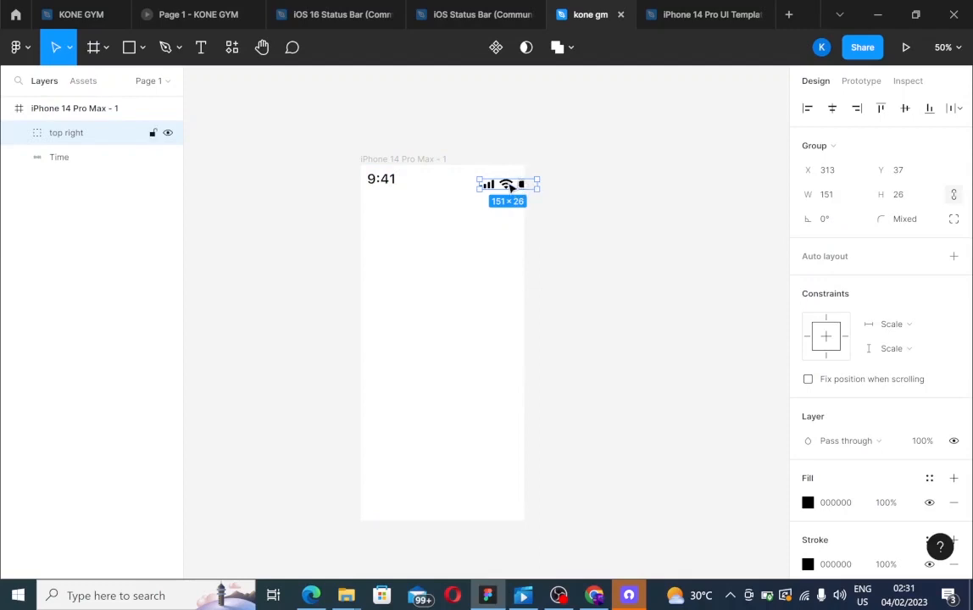
left_click_drag(509, 185, 491, 182)
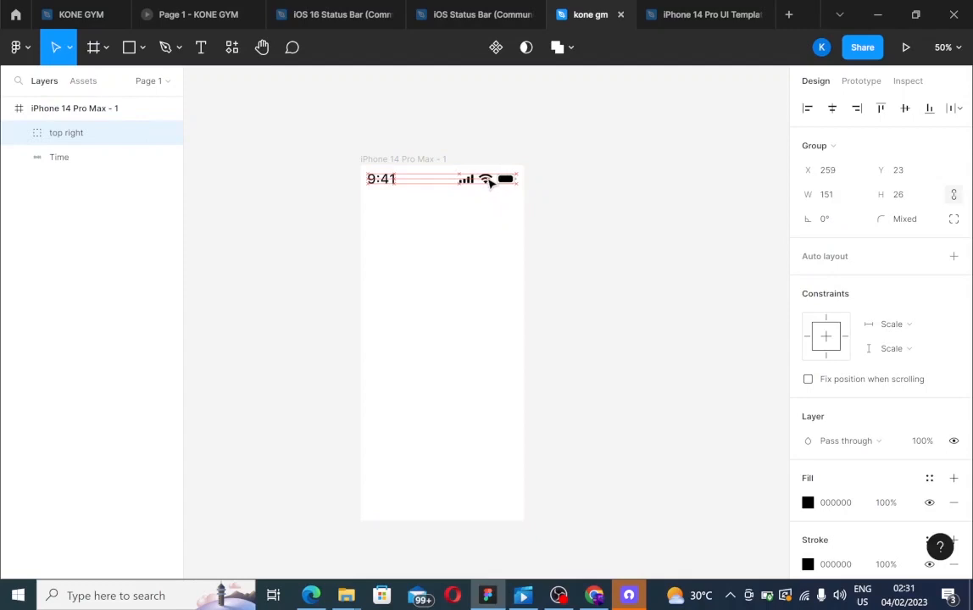
left_click_drag(492, 181, 492, 182)
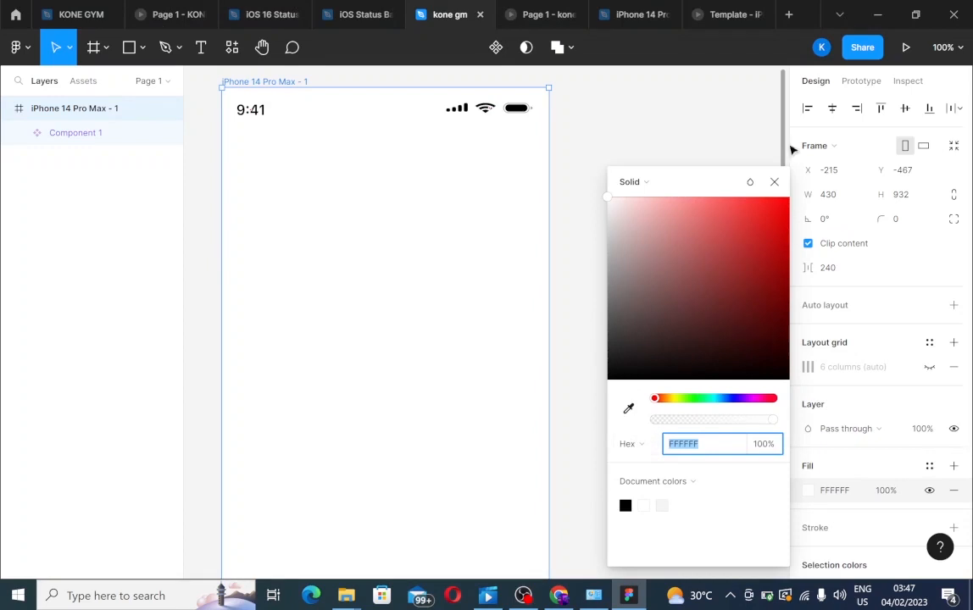
- Fill the iPhone 14 Pro Max frame with the downloaded photo of the standing woman in maroon sportswear
left_click(774, 182)
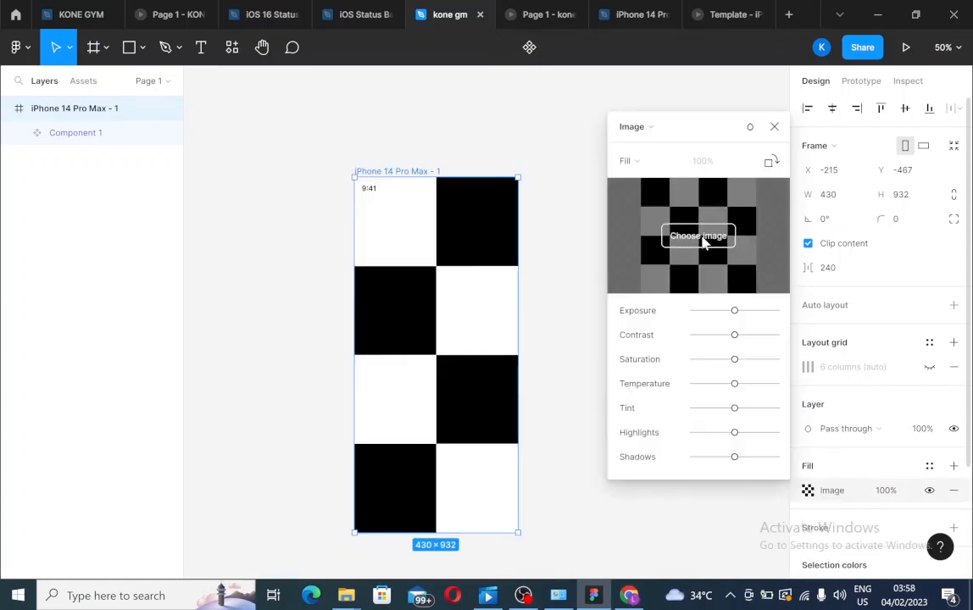
left_click(698, 237)
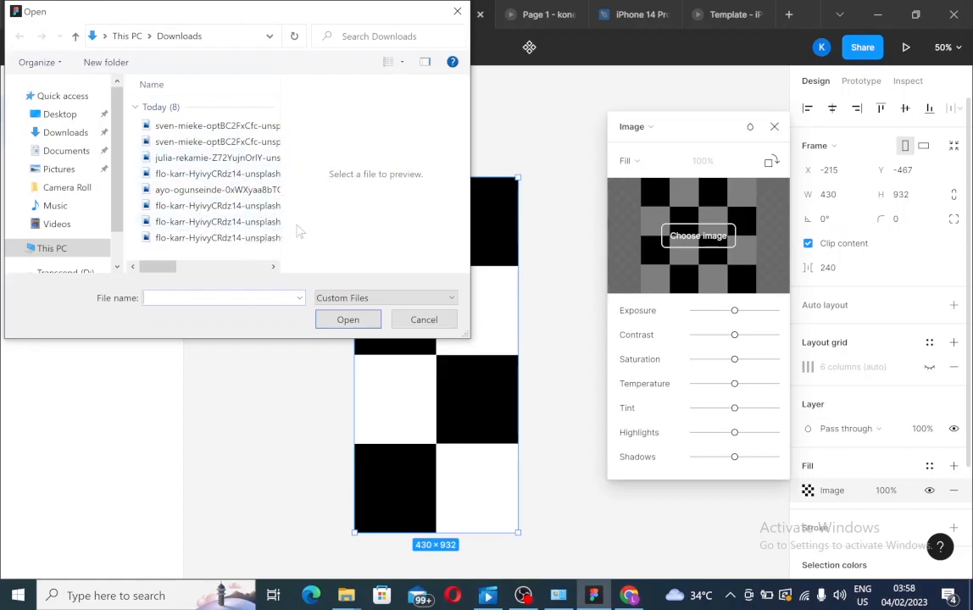
left_click(222, 242)
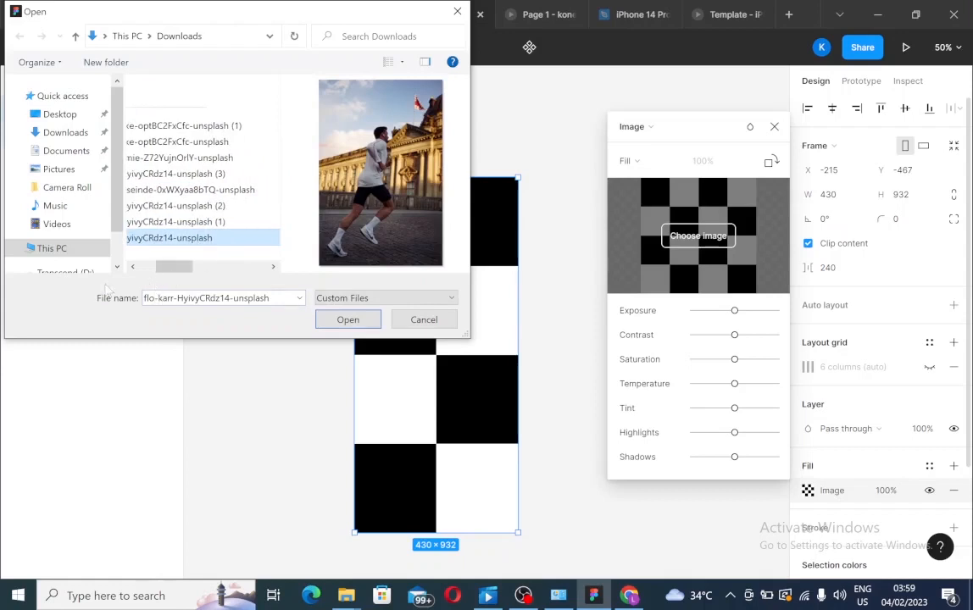
left_click(142, 266)
left_click(168, 236)
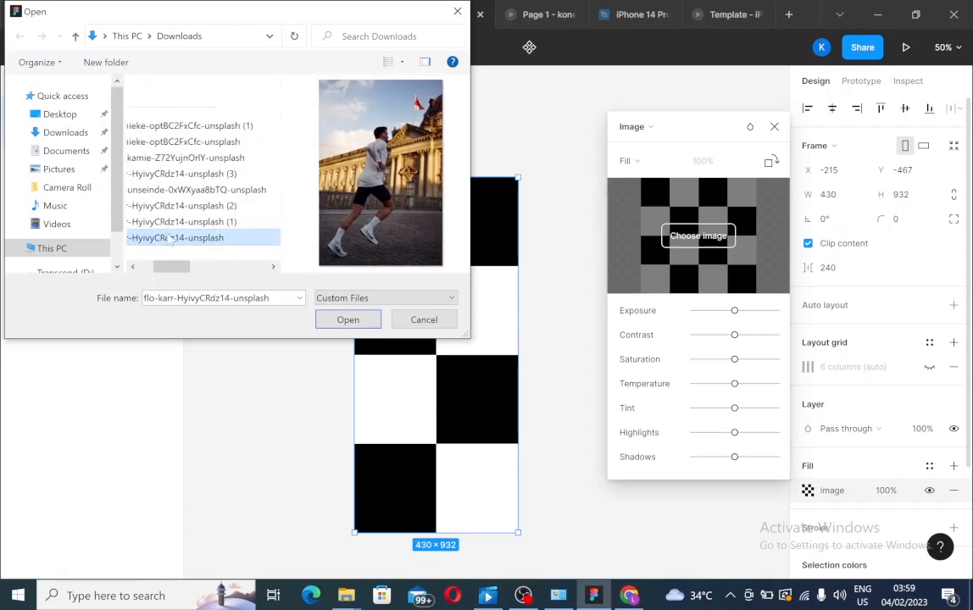
scroll(172, 240, "left", 3)
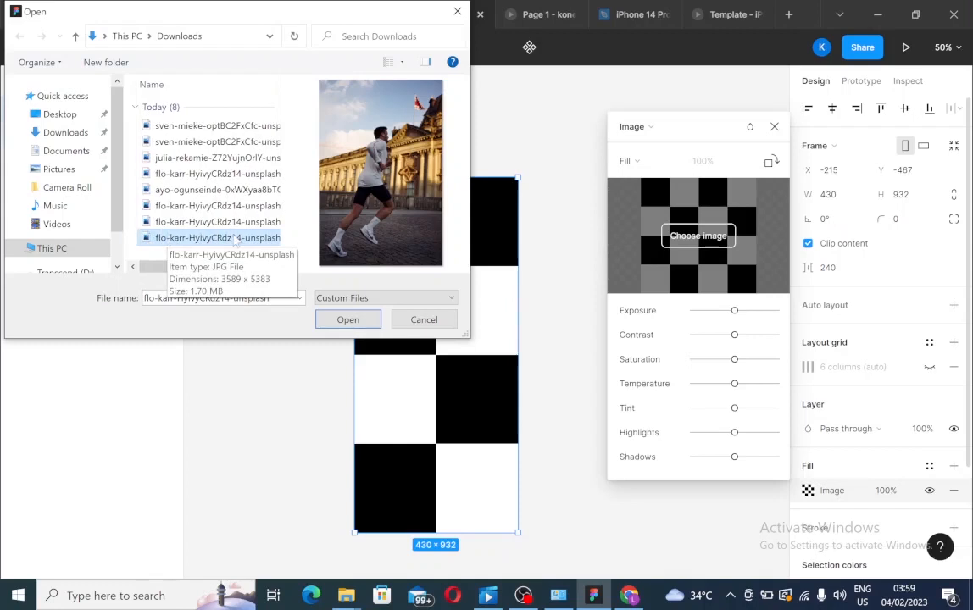
key("Up")
key("Up")
key("Up")
key("Up")
key("Up")
key("Up")
key("Up")
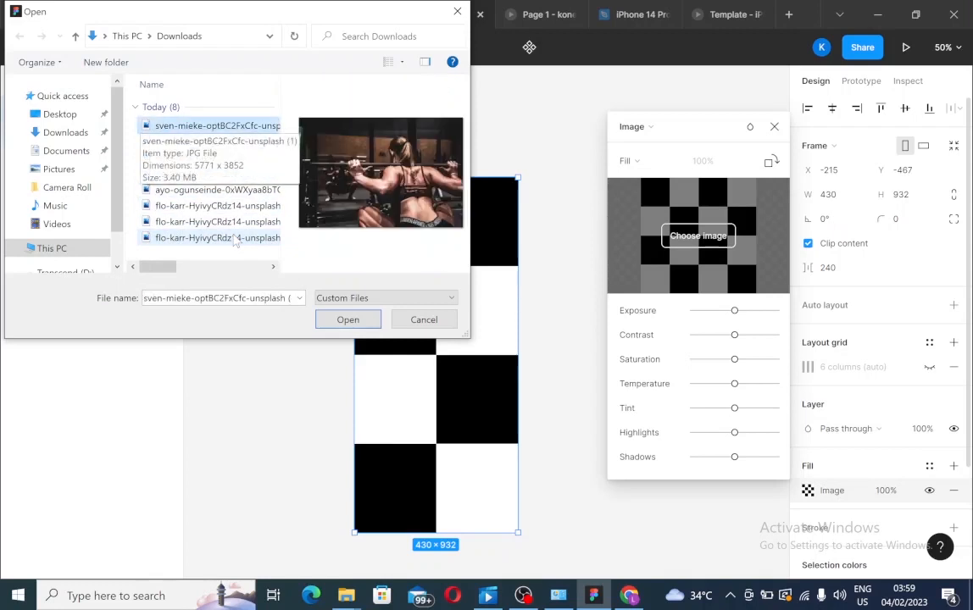
left_click(196, 158)
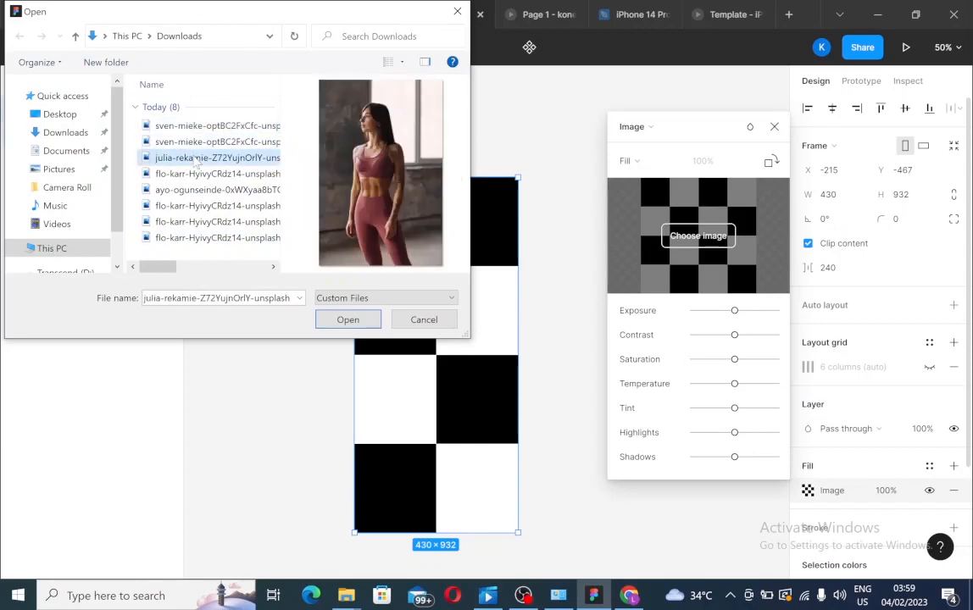
left_click(350, 319)
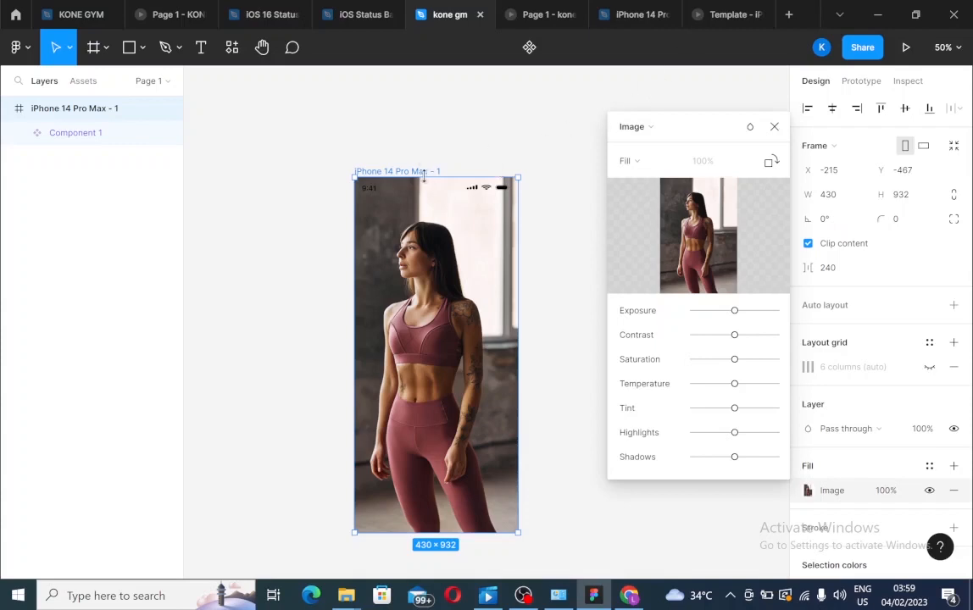
- Present the photo-filled frame as a preview and compare it with the finished KONE GYM screens
left_click(906, 48)
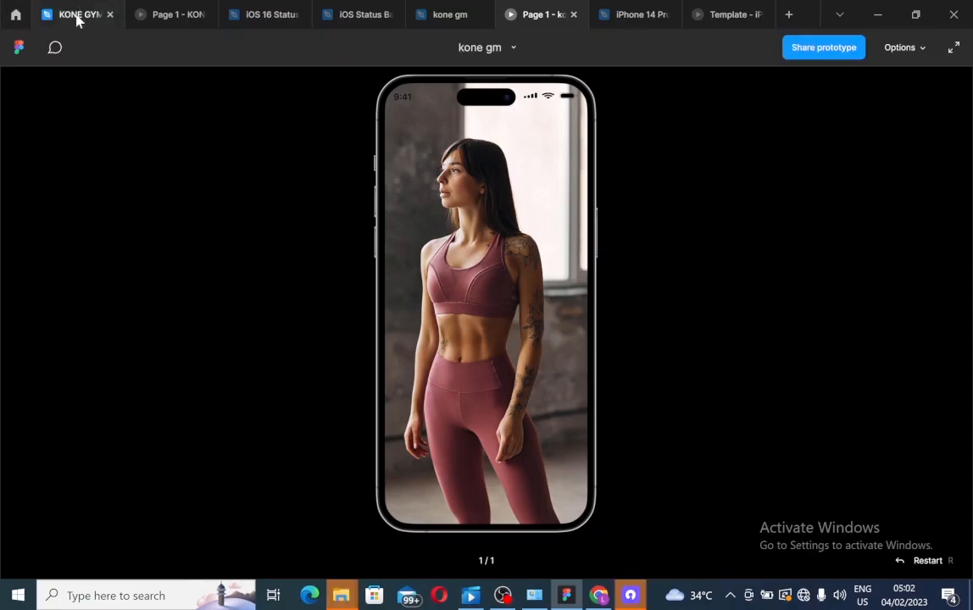
left_click(76, 20)
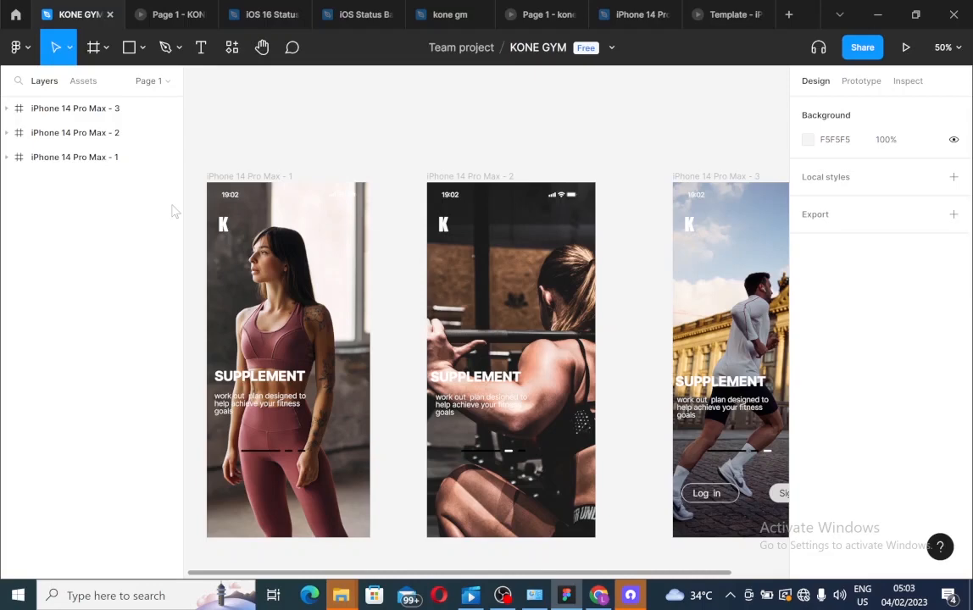
left_click(450, 15)
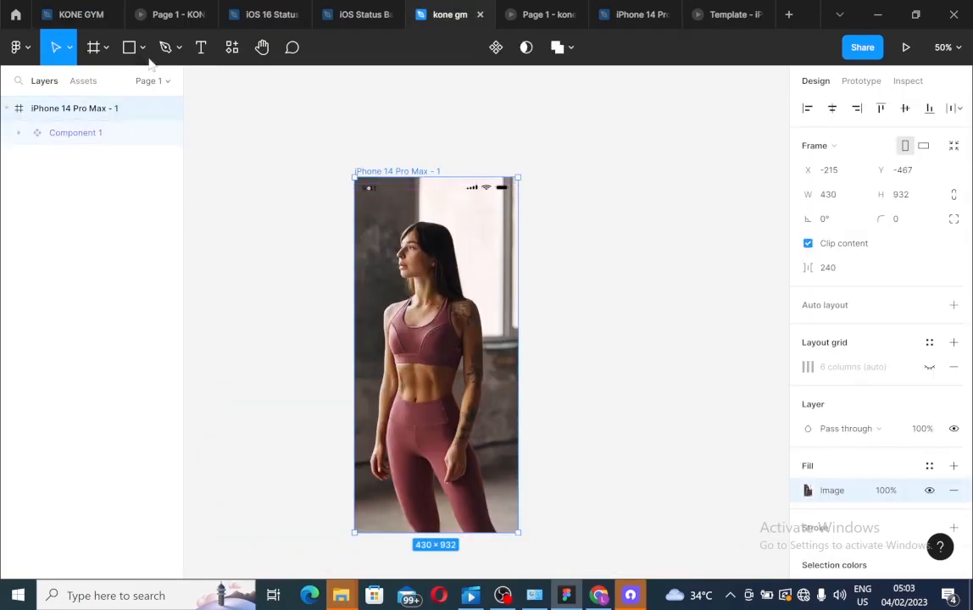
- Add the text "k" below the time, near the upper-left corner of the kone gm phone frame
left_click(202, 51)
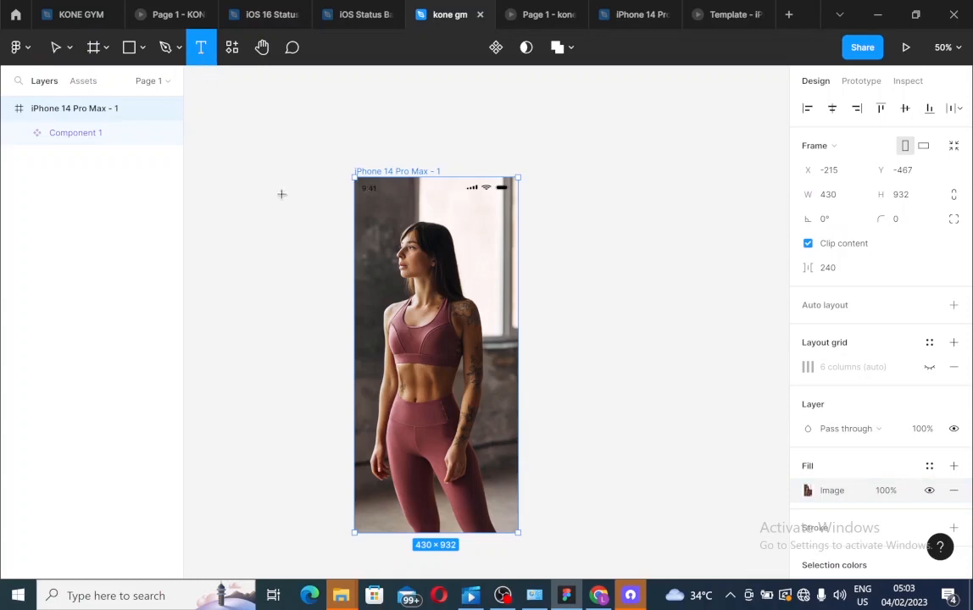
left_click(365, 221)
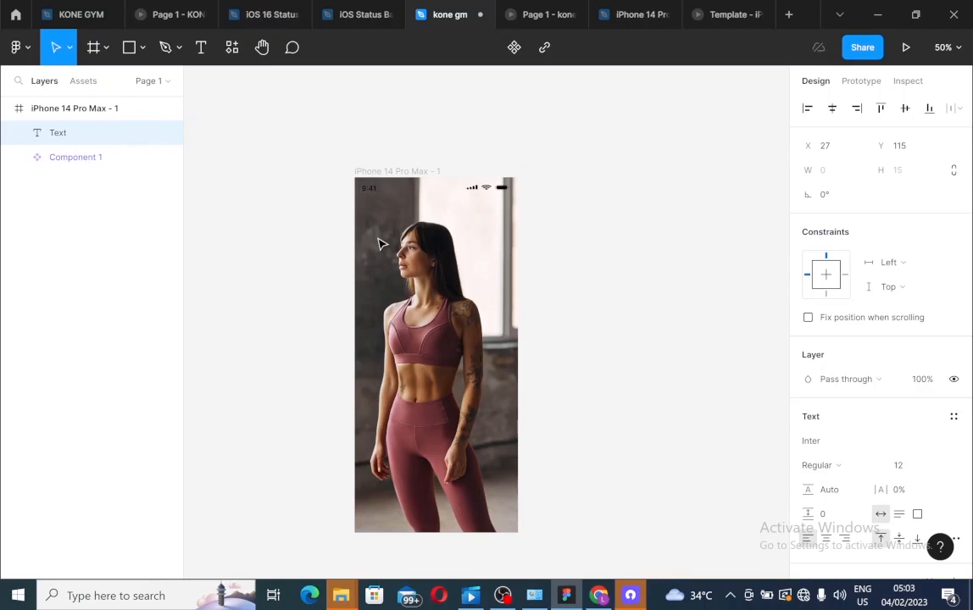
type("k")
- Set the font size of the "k" text to 36
left_click(937, 465)
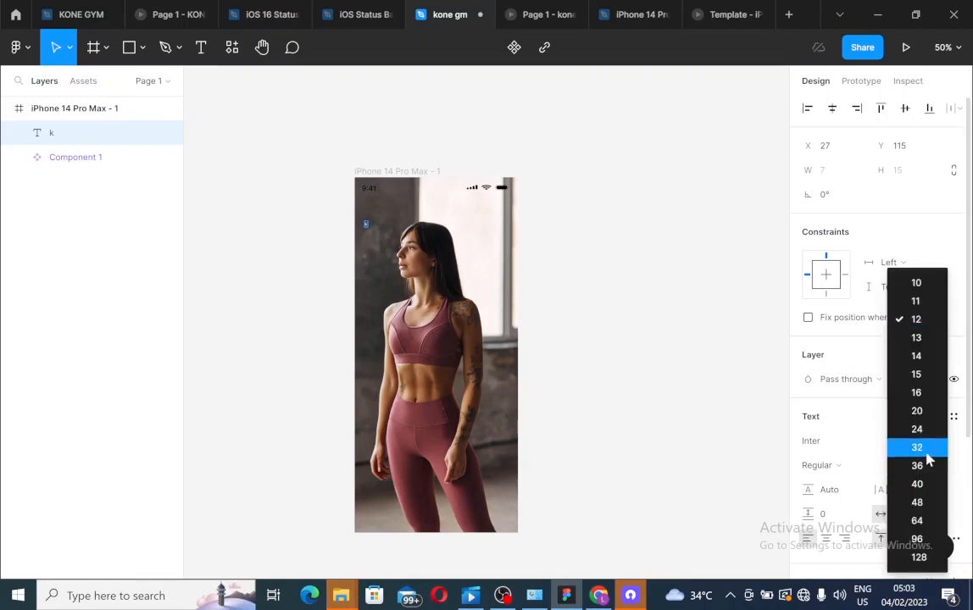
left_click(917, 447)
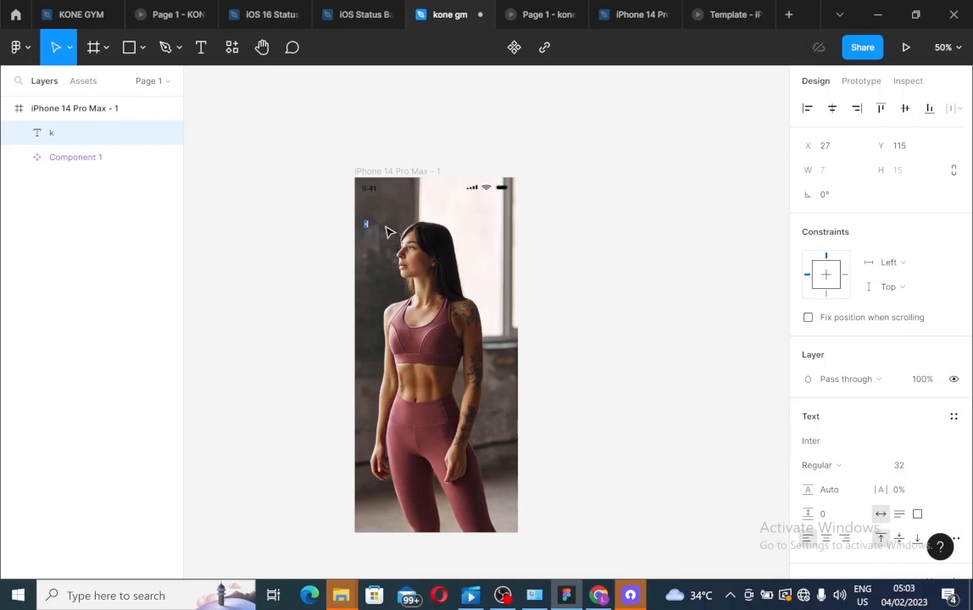
key("ctrl+z")
left_click(934, 465)
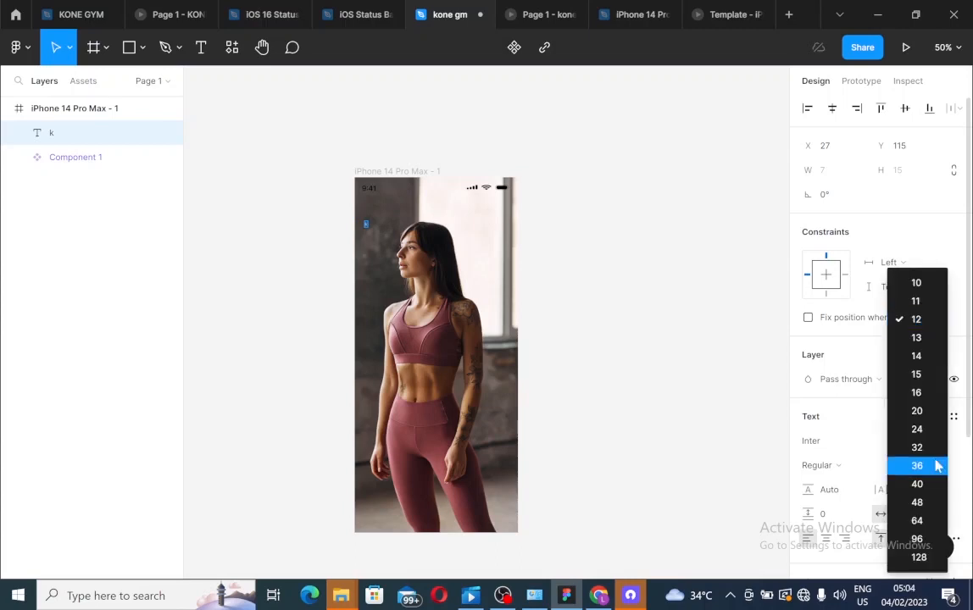
left_click(916, 448)
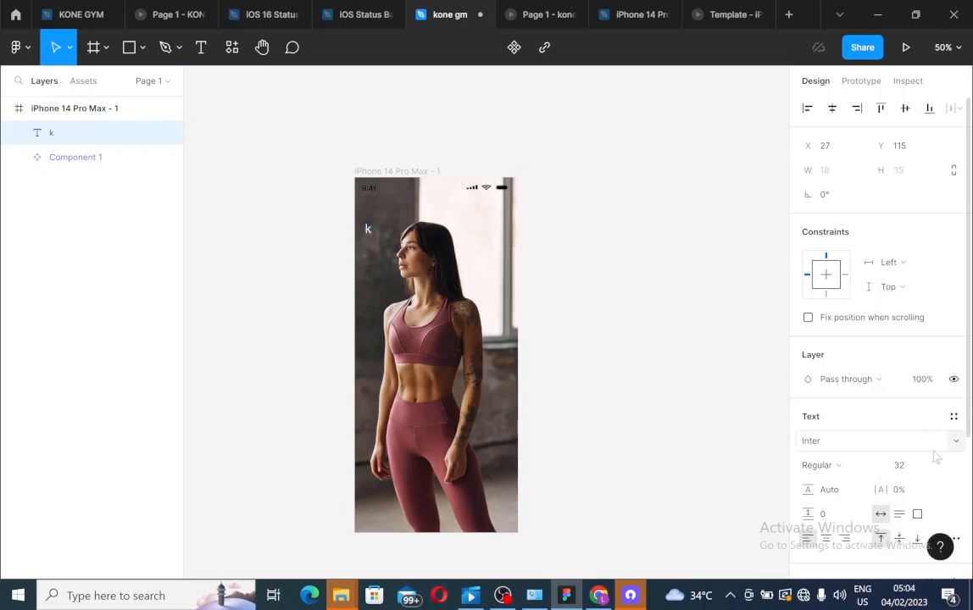
left_click(940, 466)
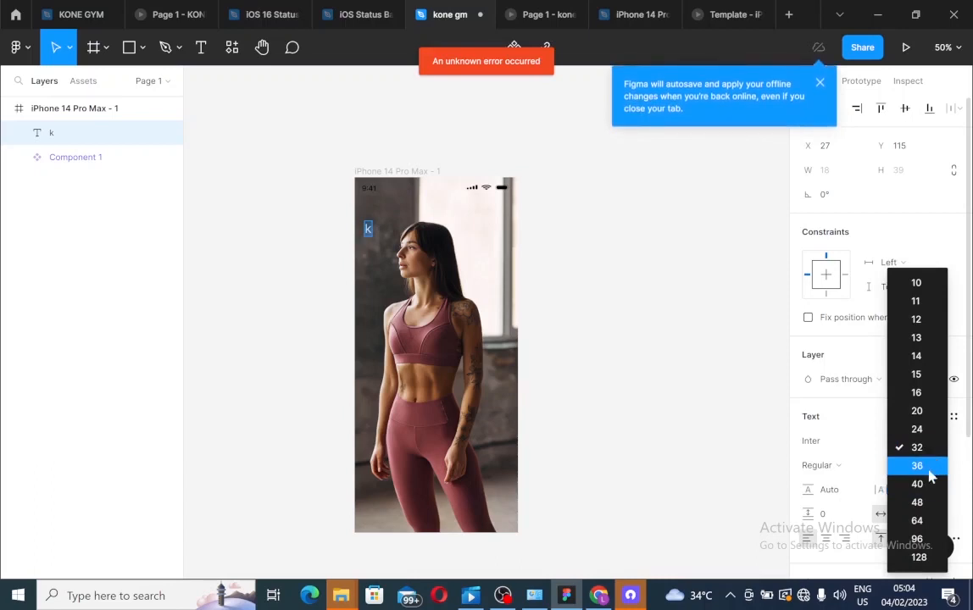
left_click(917, 465)
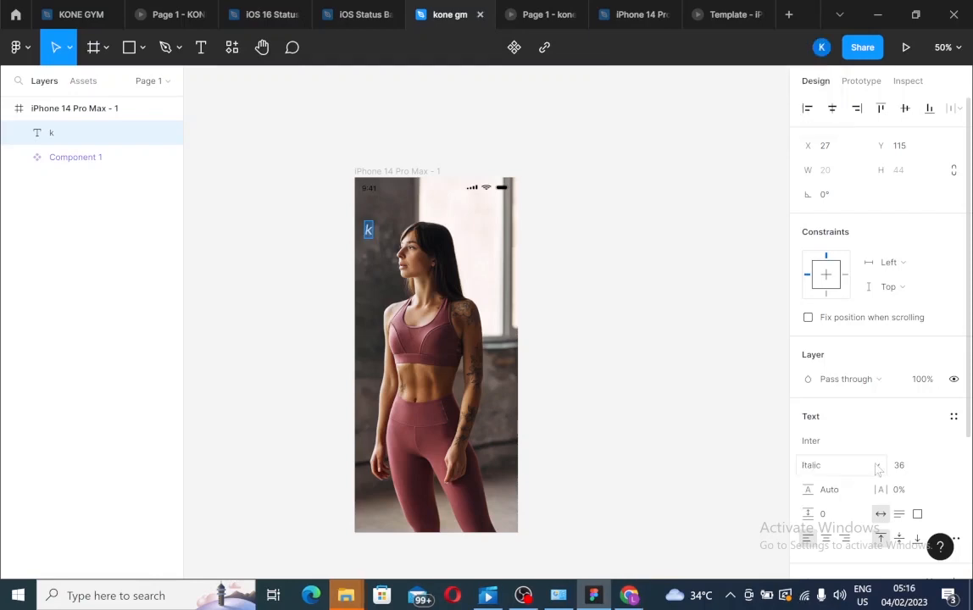
- Set the "k" text to the Extra Bold style and change its font to Inria Sans
left_click(875, 467)
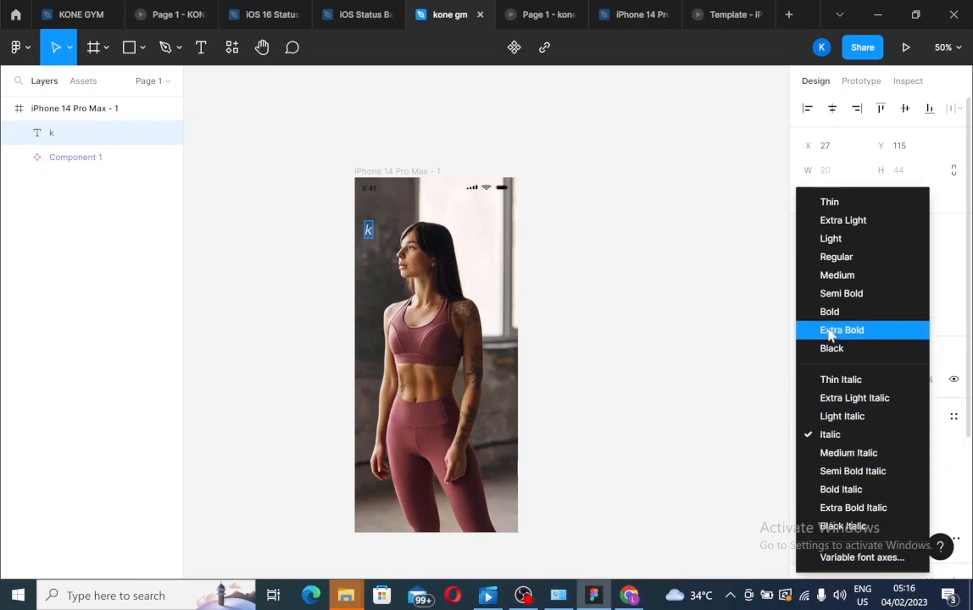
left_click(831, 332)
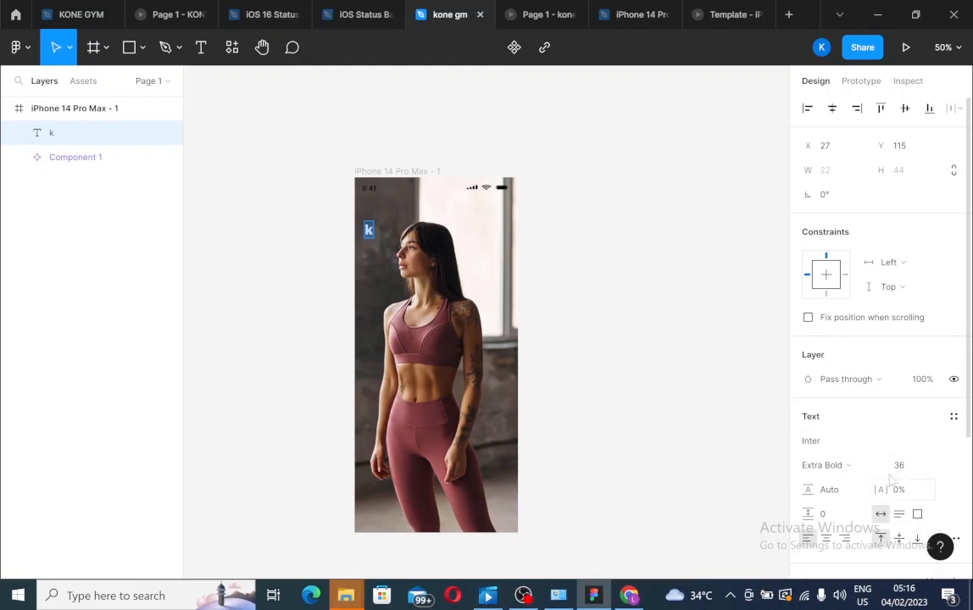
left_click(896, 442)
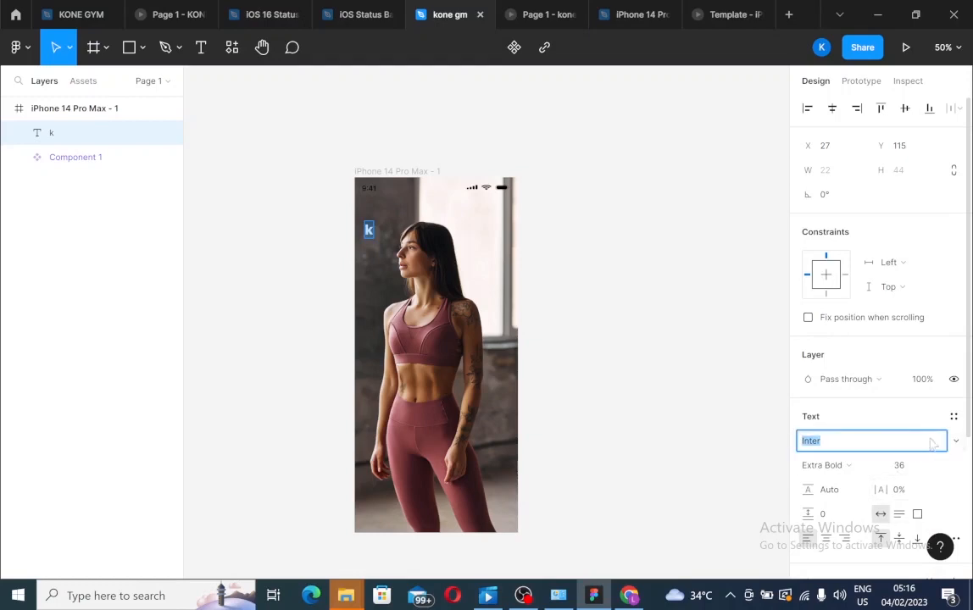
left_click(956, 442)
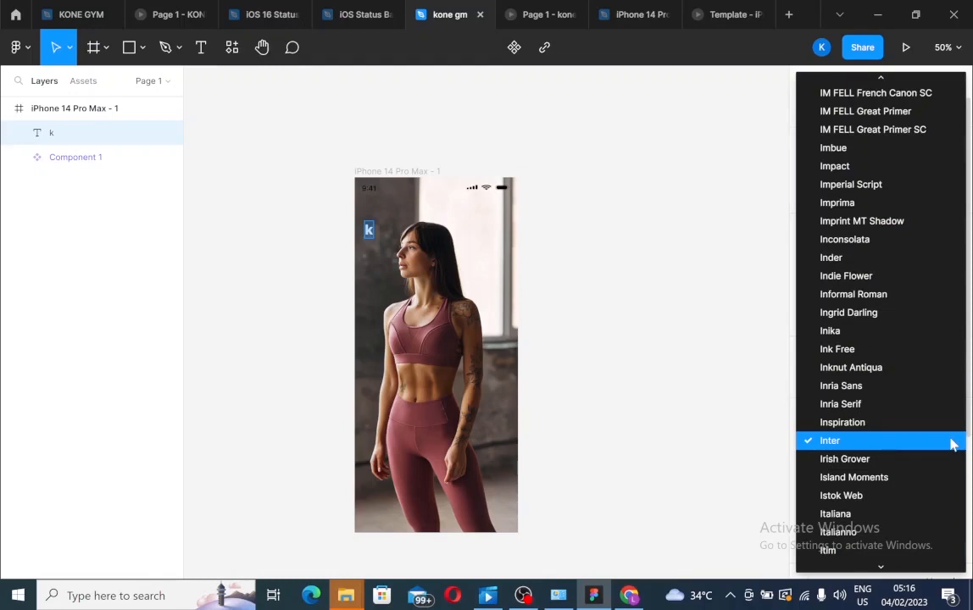
key("Up")
key("Up")
key("Up")
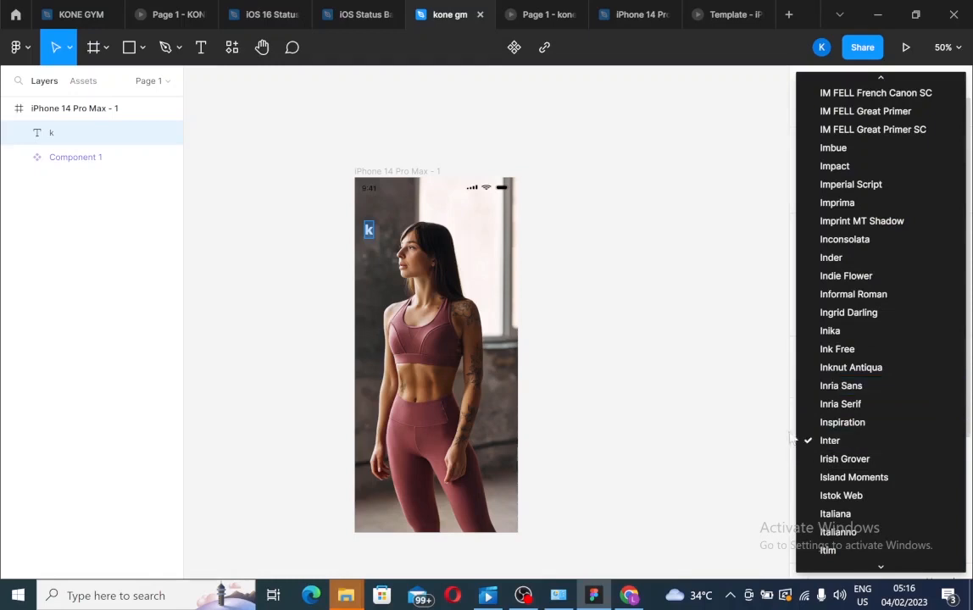
left_click(881, 393)
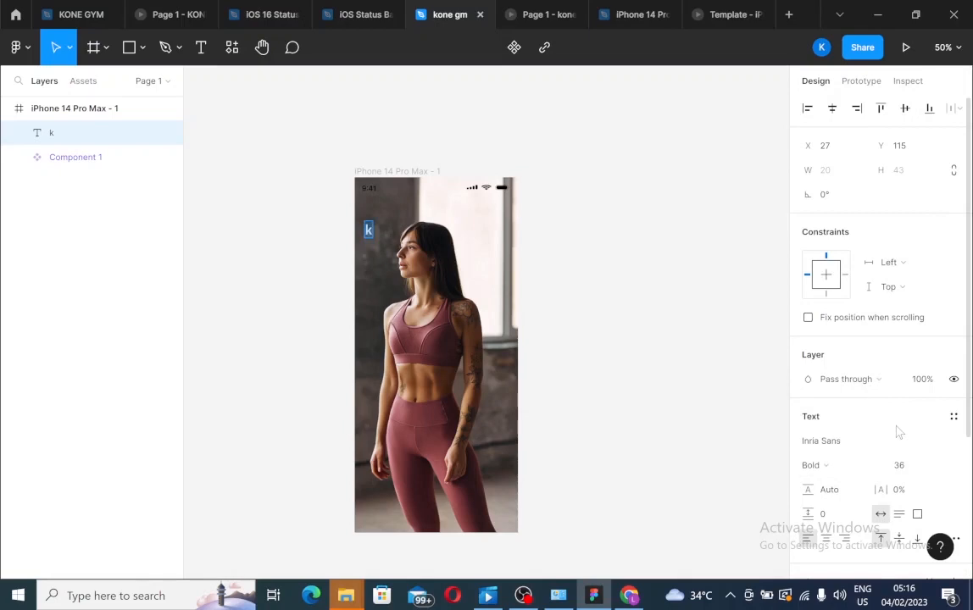
- Try other fonts on the "k" text and apply Impact
left_click(866, 441)
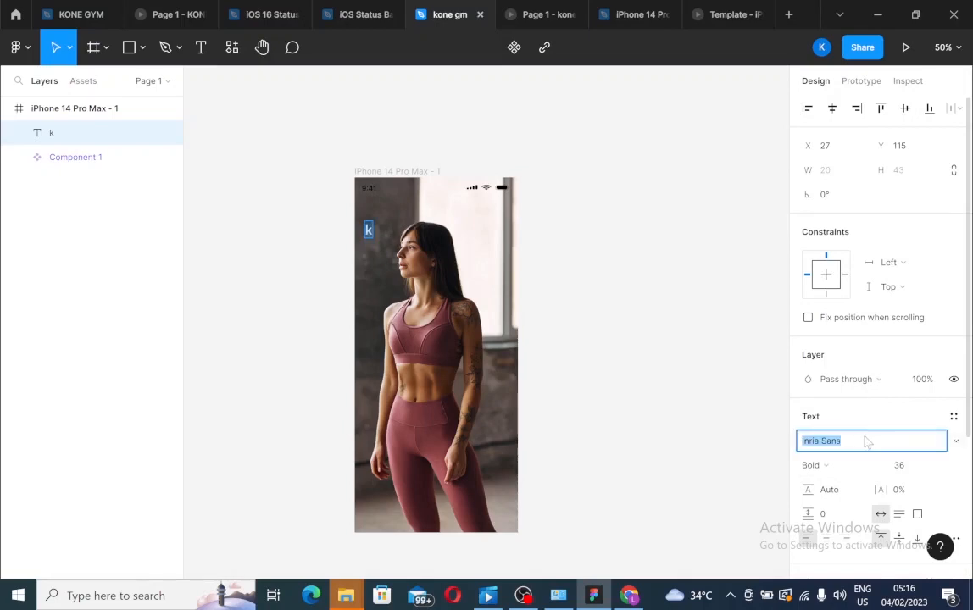
key("Up")
key("Up")
key("Up")
key("Up")
key("Up")
key("Up")
key("Up")
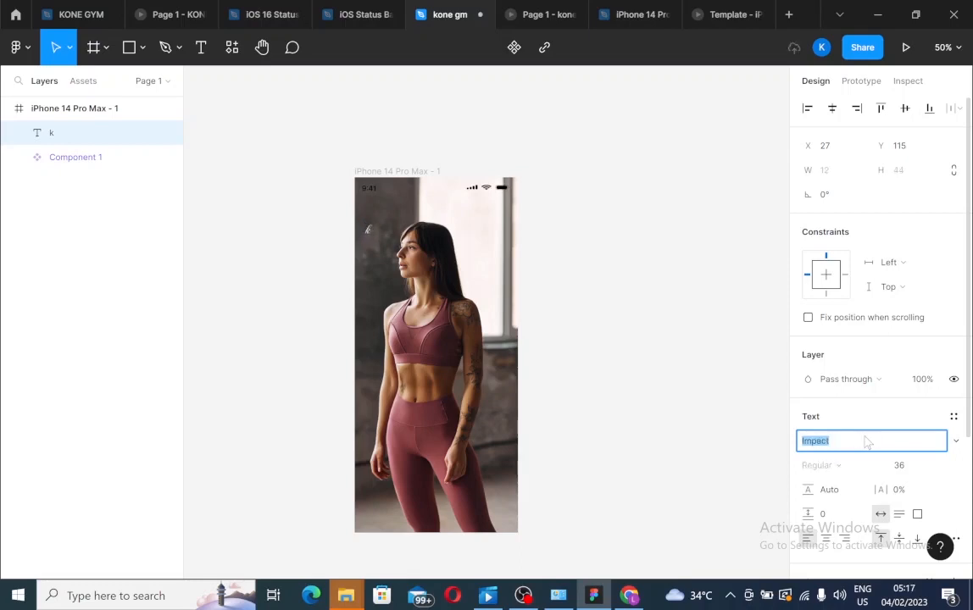
key("Up")
key("Up")
left_click(932, 486)
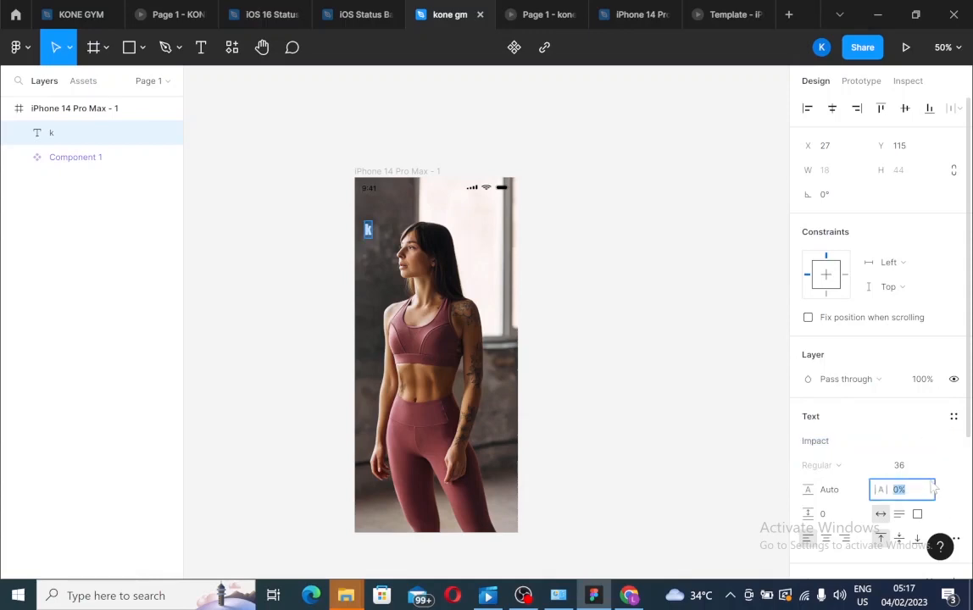
key("Escape")
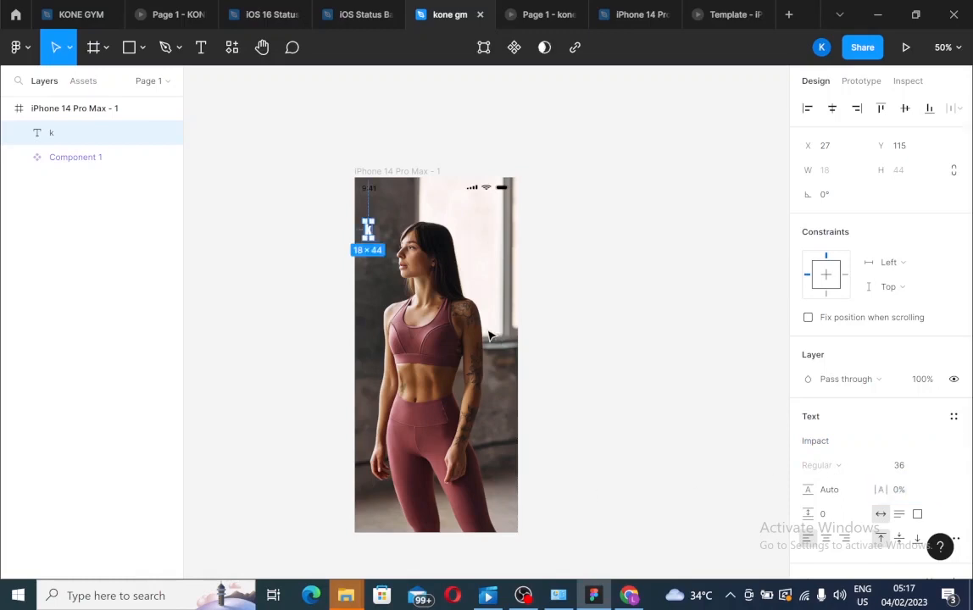
key("Escape")
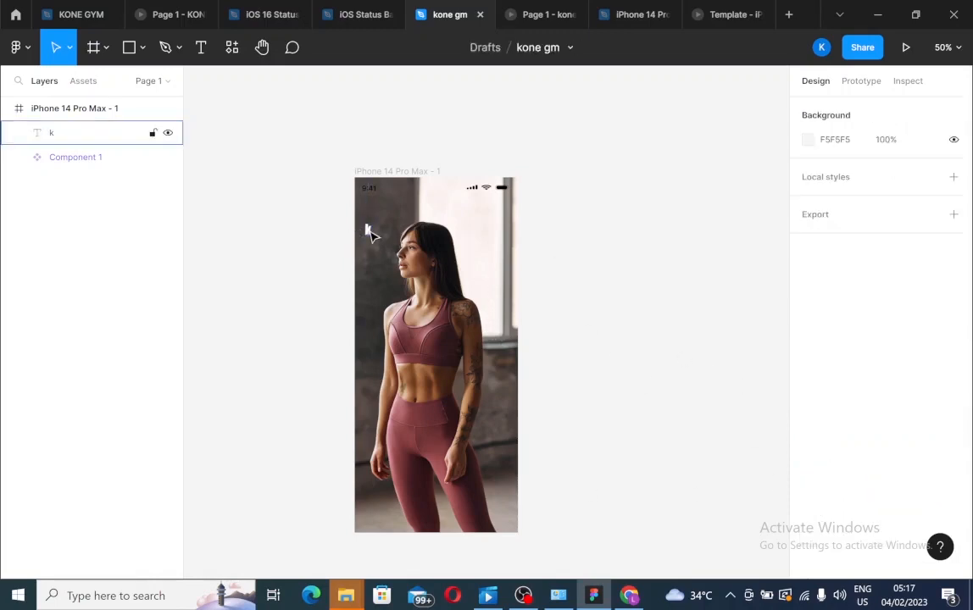
- Browse further fonts for the "k" text and set it to Holtwood One SC
left_click(369, 228)
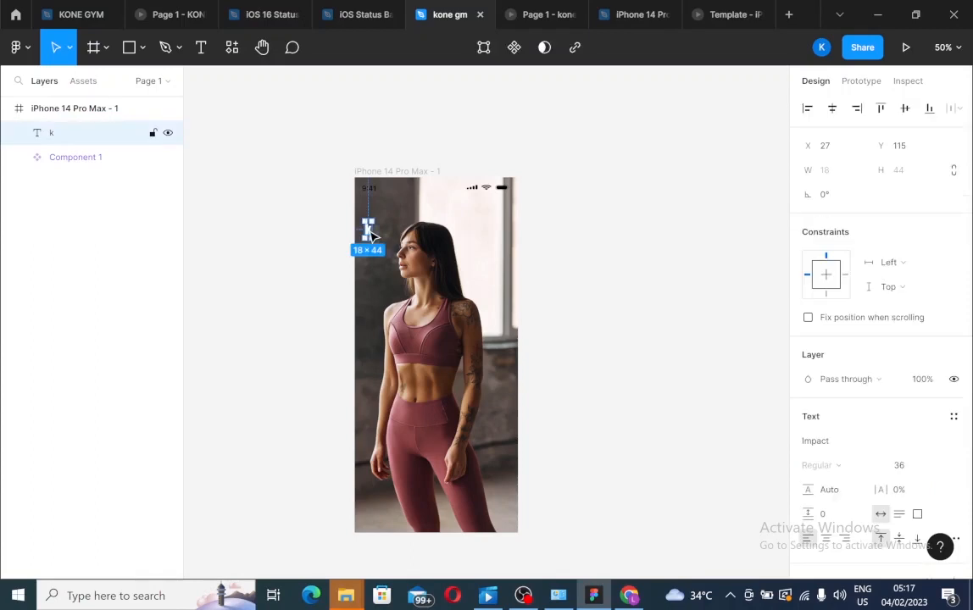
left_click(902, 442)
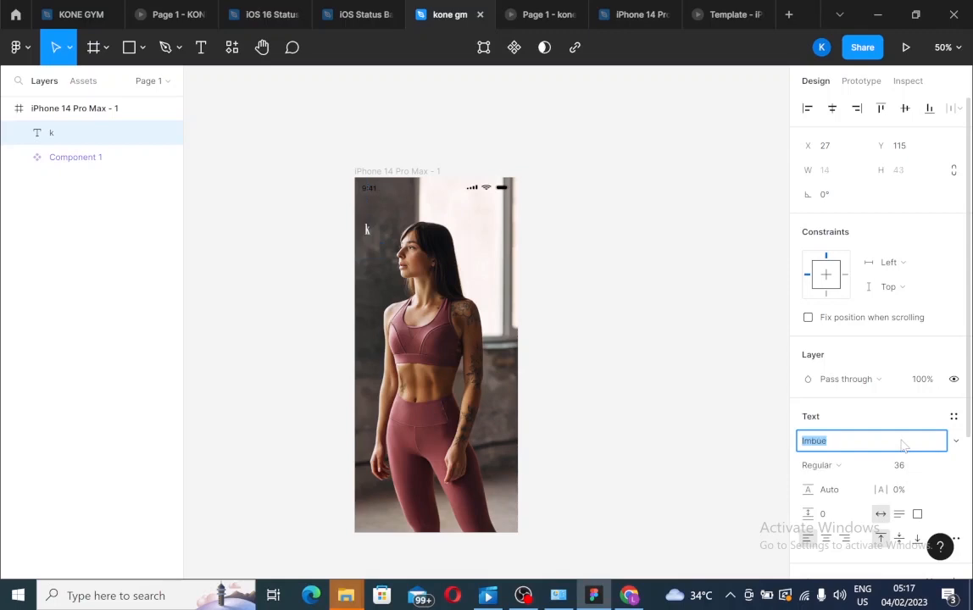
key("Up")
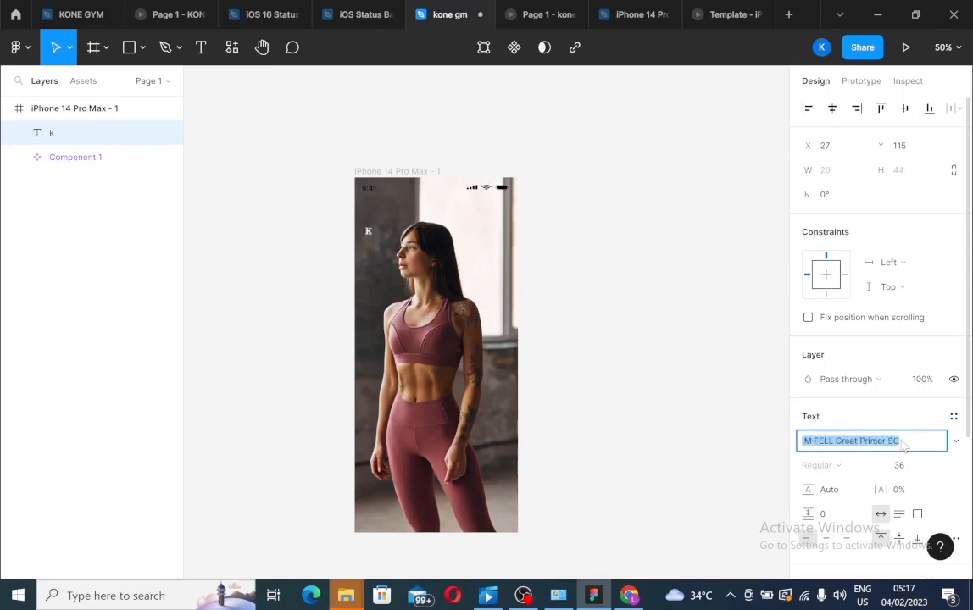
key("Up")
key("Up")
key("Up")
key("Up")
key("Down")
key("Up")
key("Up")
key("Up")
key("Up")
key("Up")
key("Up")
key("Down")
key("Up")
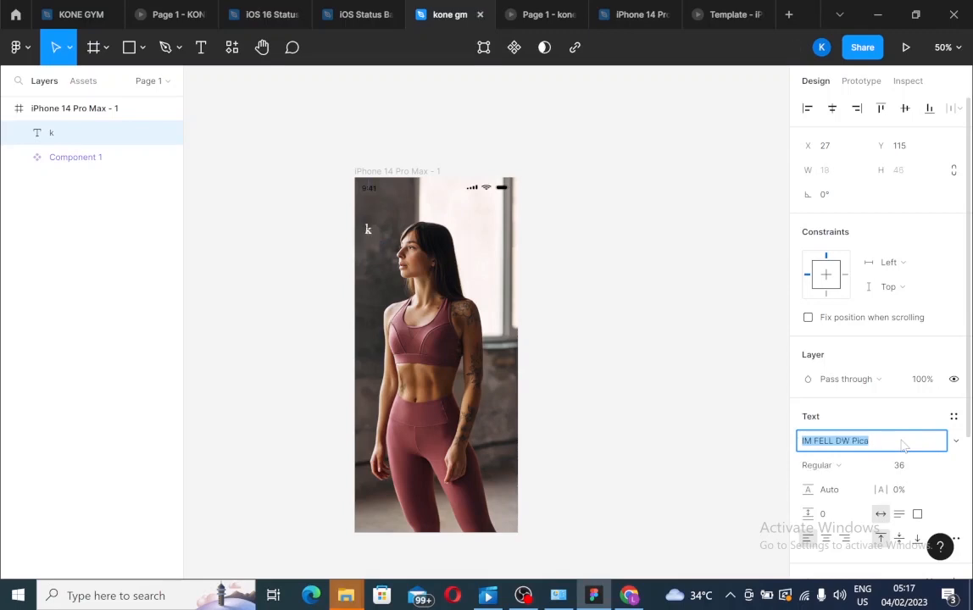
key("Down")
key("Down")
key("Down")
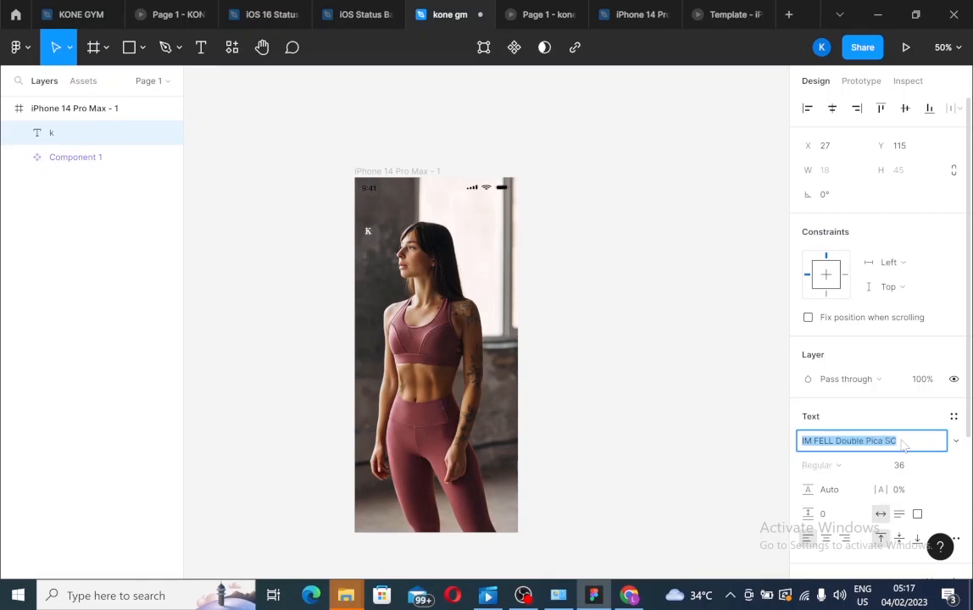
key("Up")
key("Up")
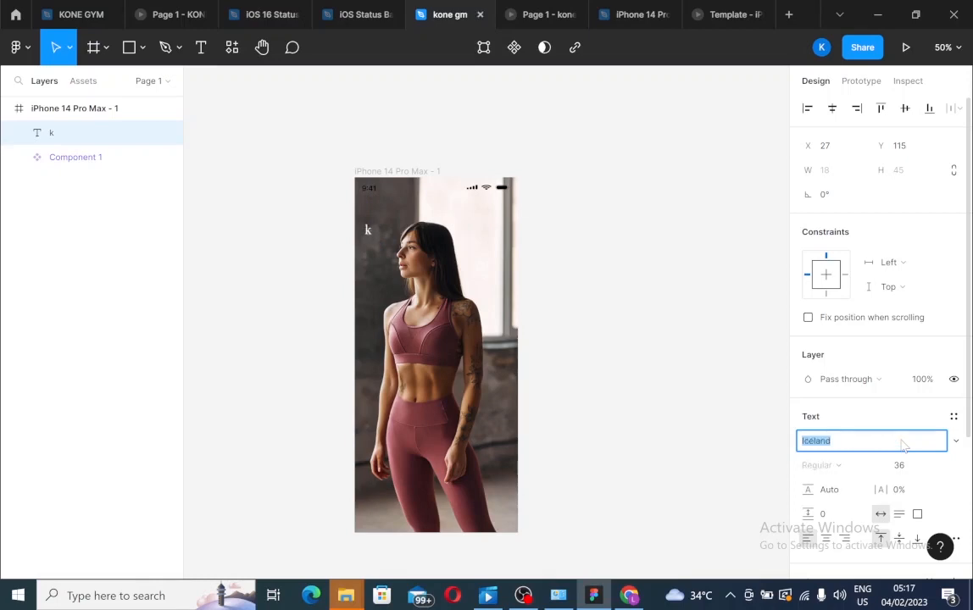
key("Up")
key("Up")
key("Up")
key("Up")
key("Up")
key("Up")
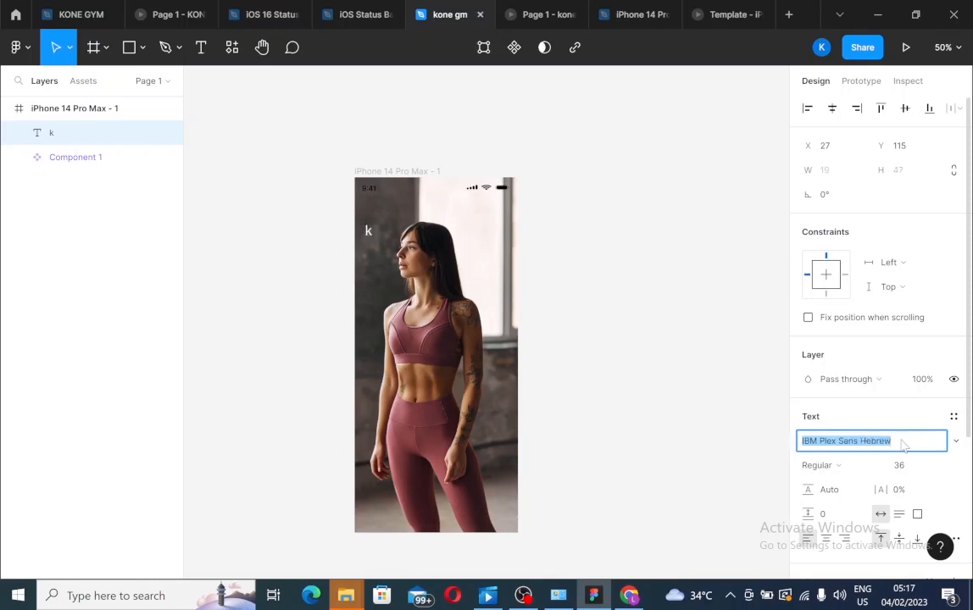
key("Up")
key("Up")
key("Up")
key("Up")
key("Up")
key("Up")
key("Up")
key("Up")
key("Up")
key("Up")
key("Up")
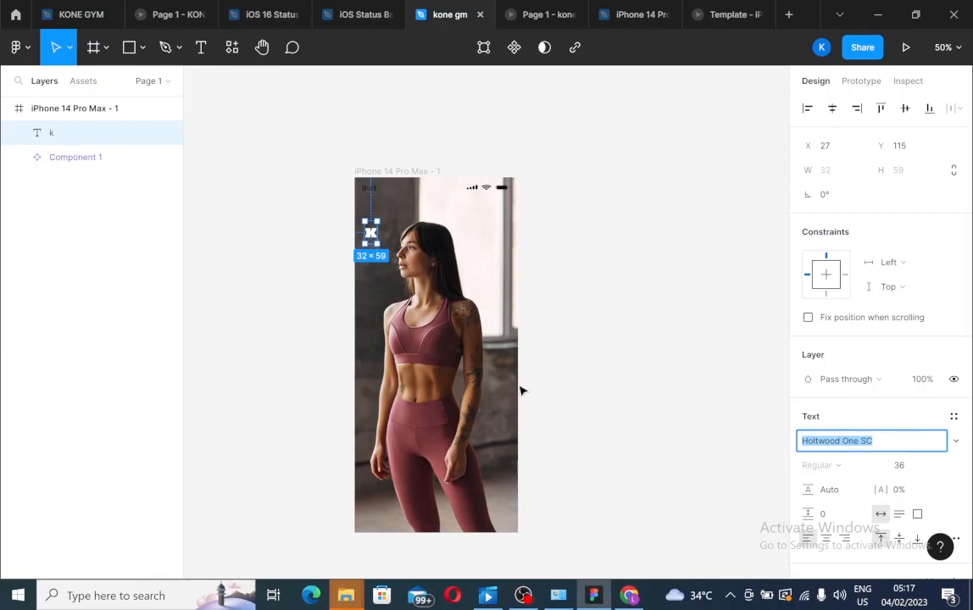
- Extend the "k" text box upward to a height of about 79 and present the frame as a preview
left_click(390, 279)
left_click(372, 237)
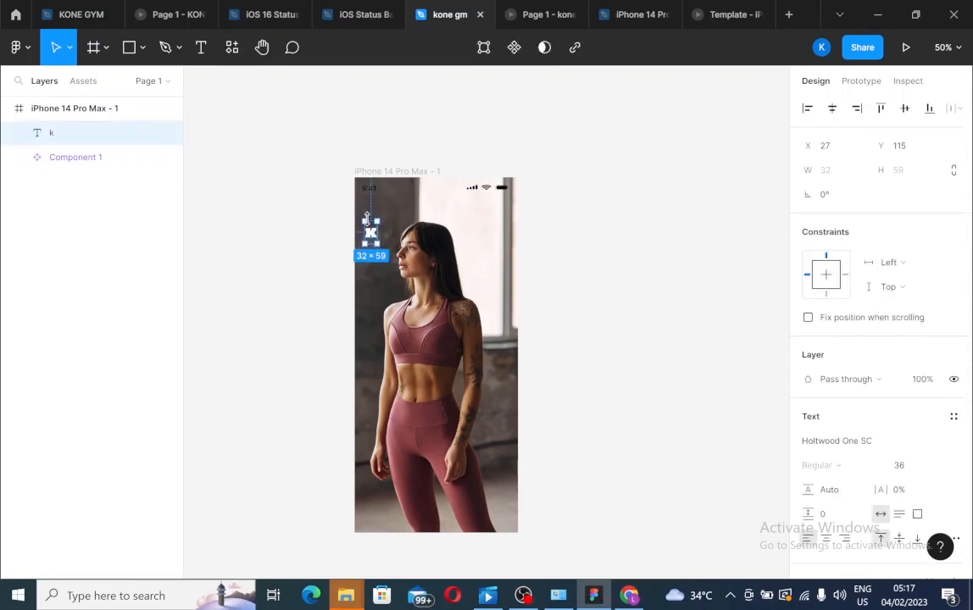
left_click_drag(367, 217, 366, 209)
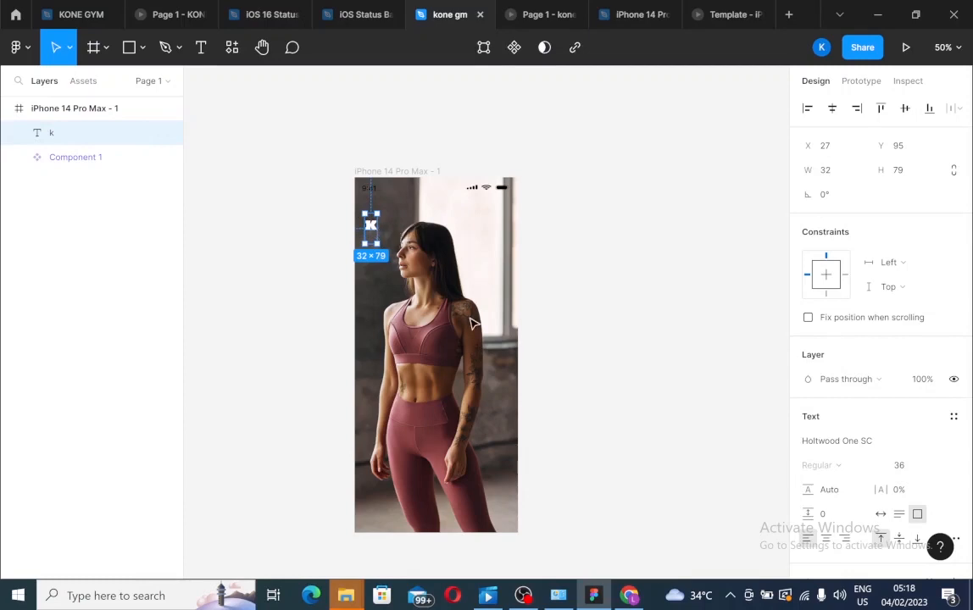
key("Escape")
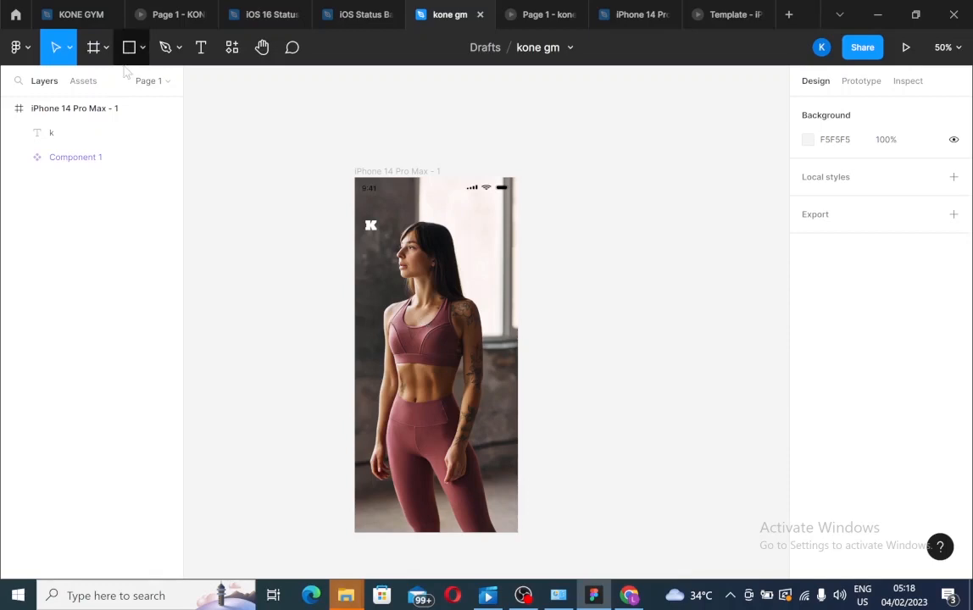
left_click(905, 49)
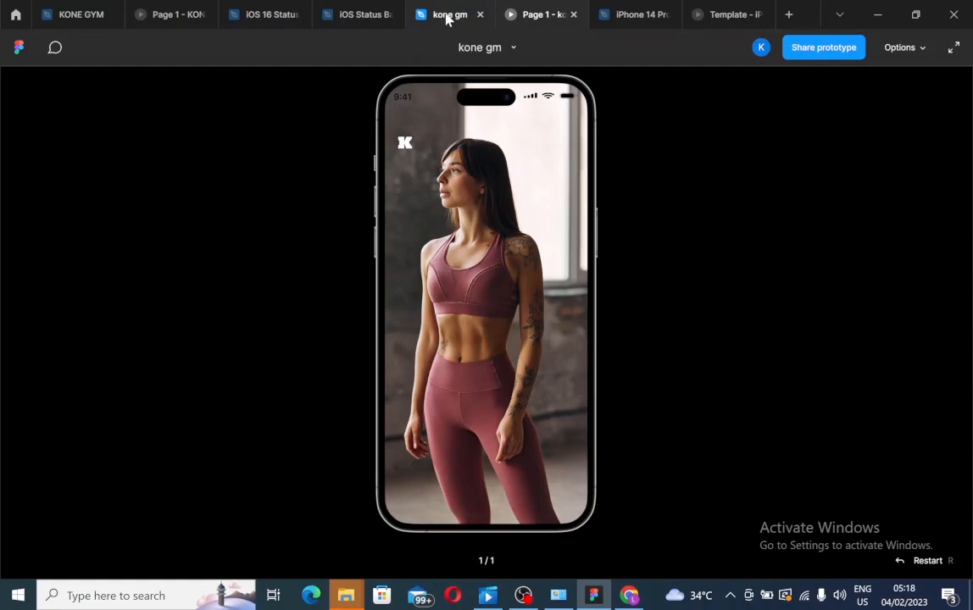
- Copy the SUPPLEMENT heading from the first phone screen in the KONE GYM file
left_click(77, 16)
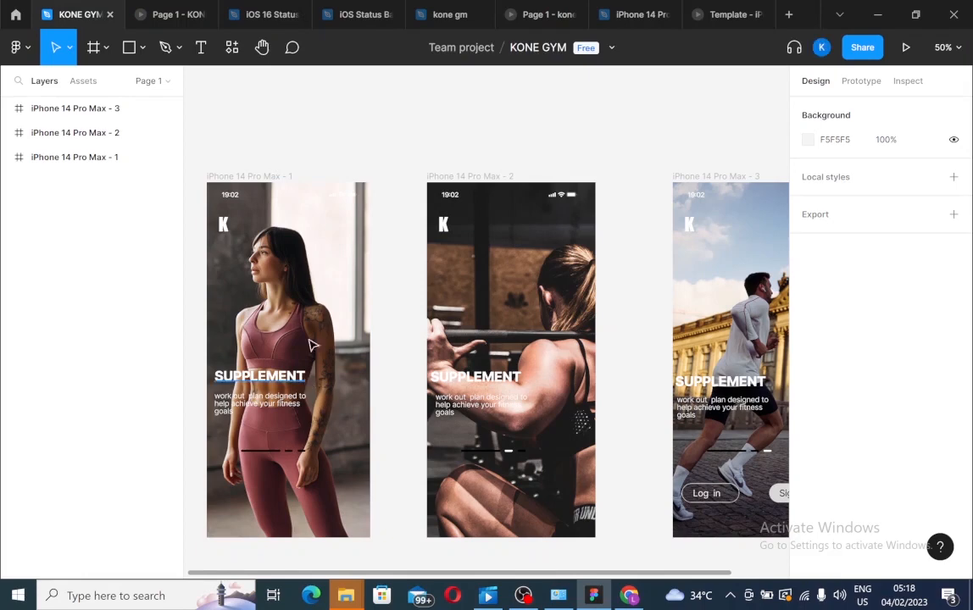
left_click(269, 387)
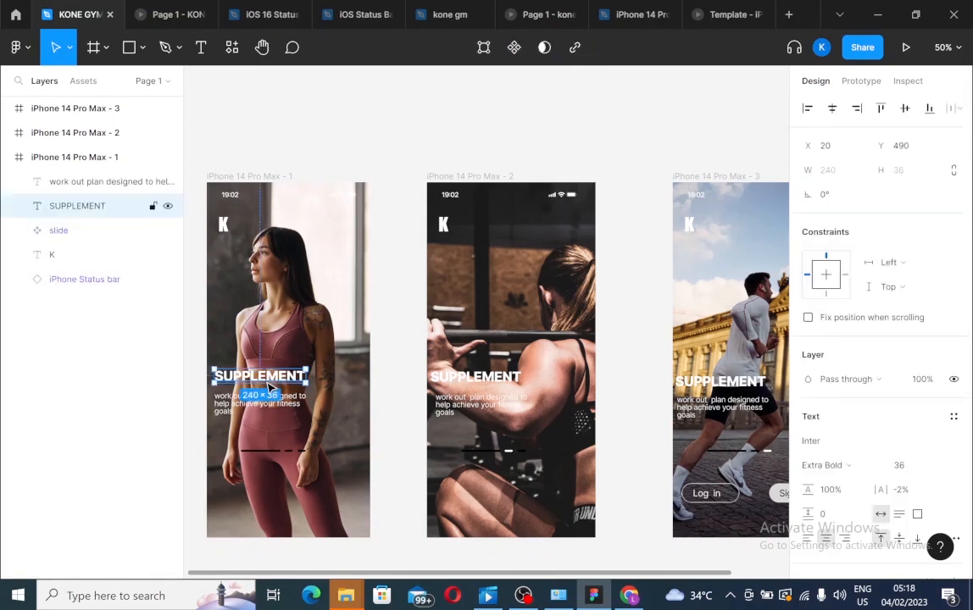
right_click(269, 387)
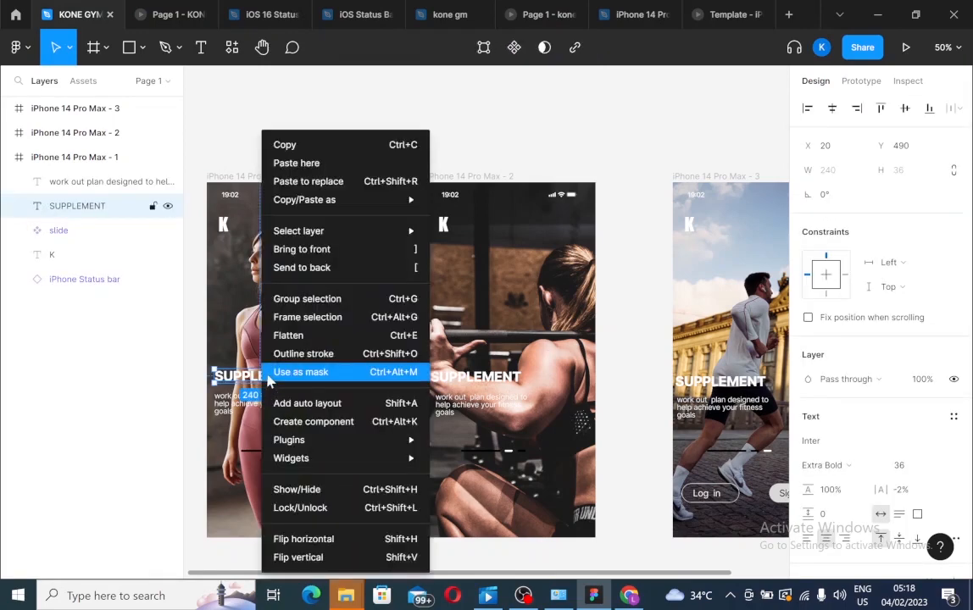
left_click(270, 151)
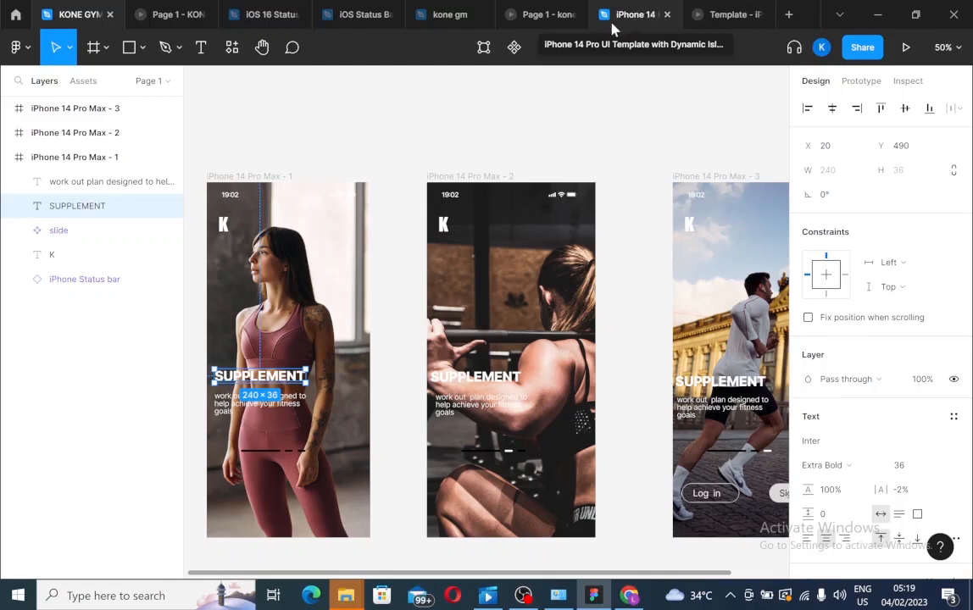
- Paste the SUPPLEMENT heading into the kone gm phone frame, over the woman's chest at about X 31, Y 421
left_click(464, 17)
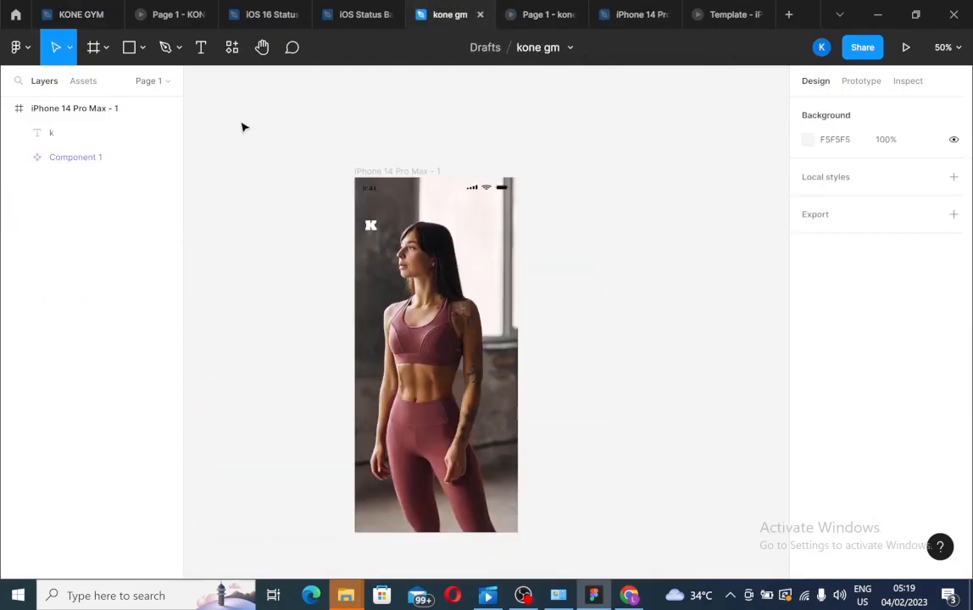
left_click(206, 53)
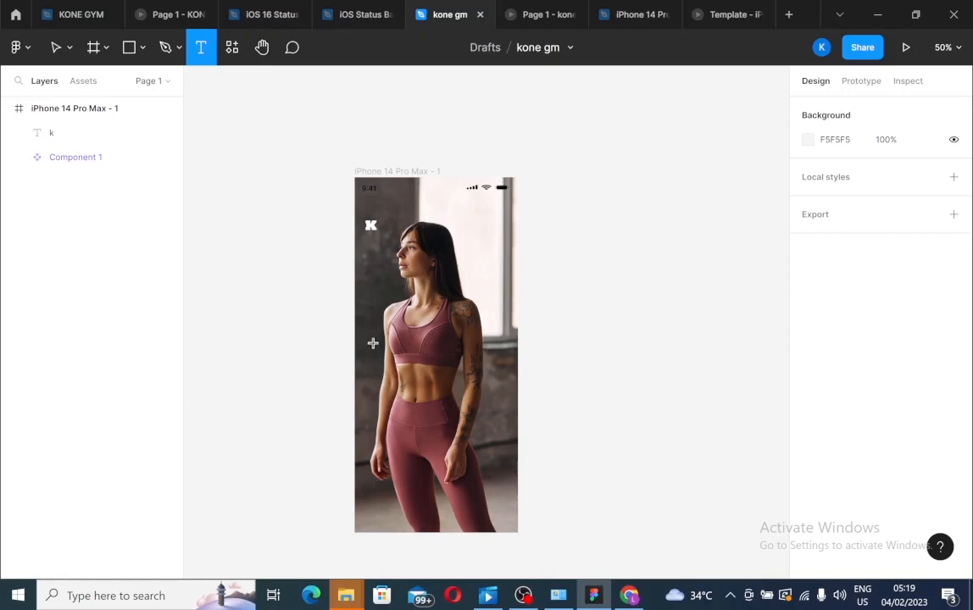
left_click(95, 48)
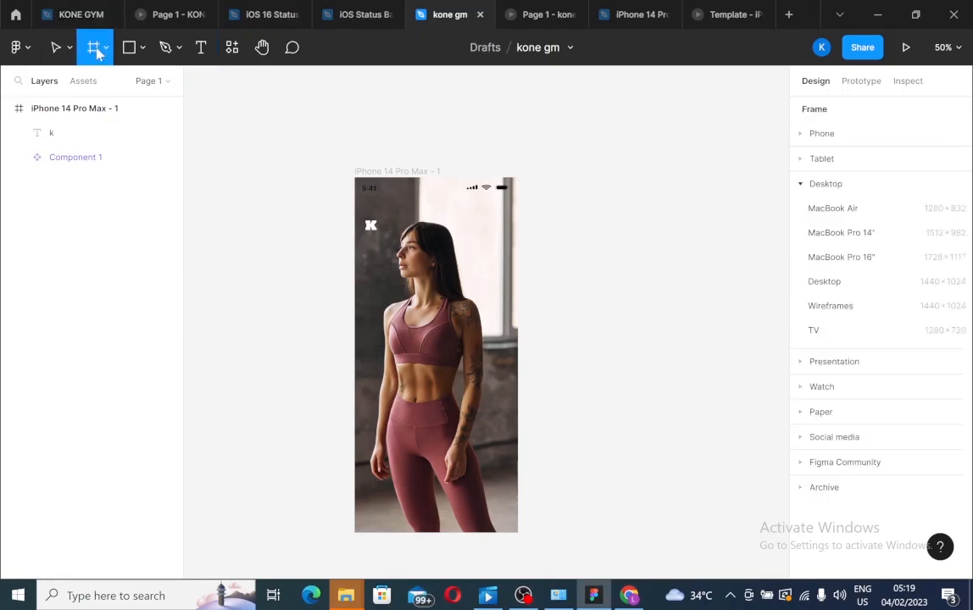
left_click(198, 57)
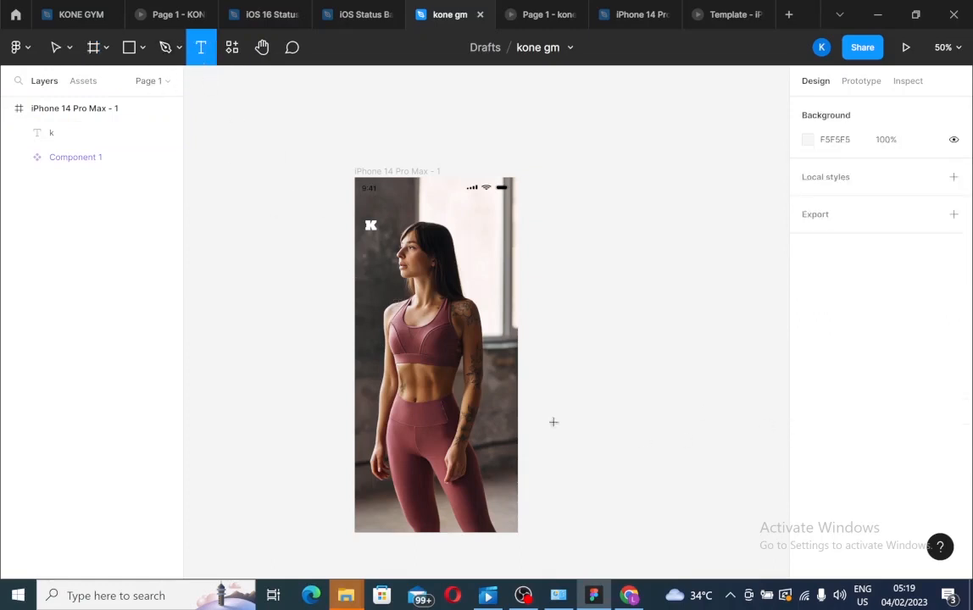
right_click(366, 338)
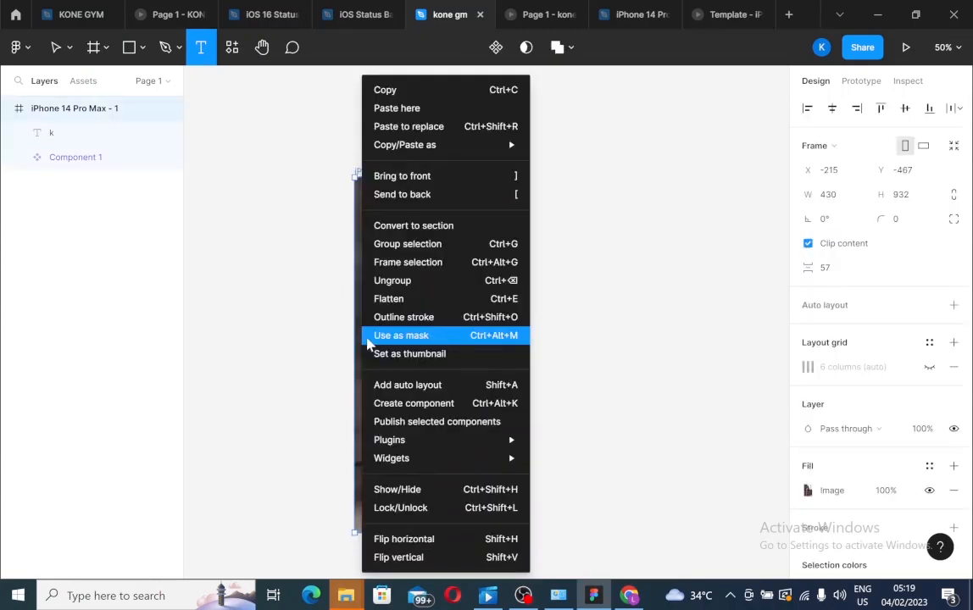
left_click(396, 108)
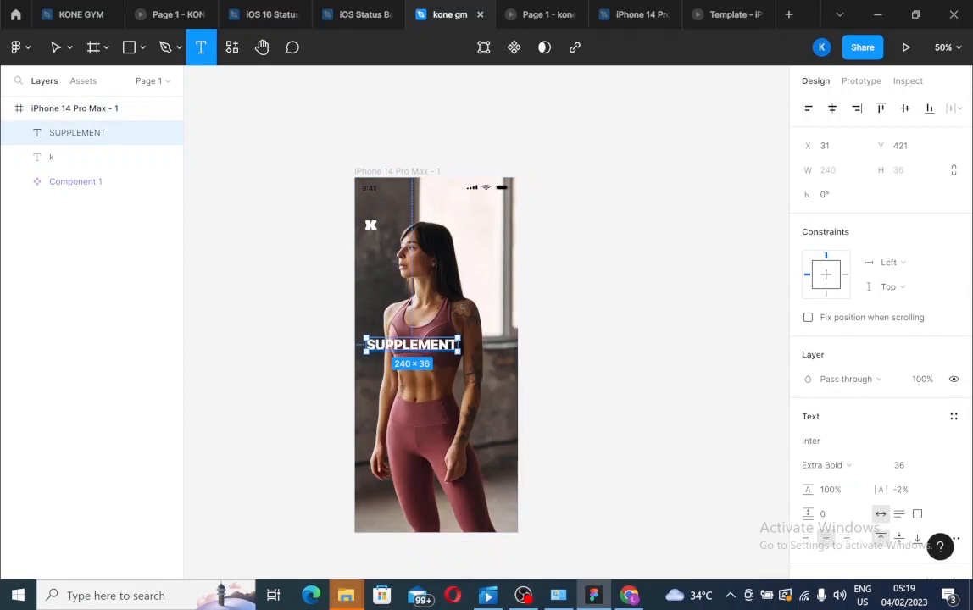
- Move the SUPPLEMENT heading down to the woman's waist, at about X 20, Y 479
left_click(468, 387)
key("Escape")
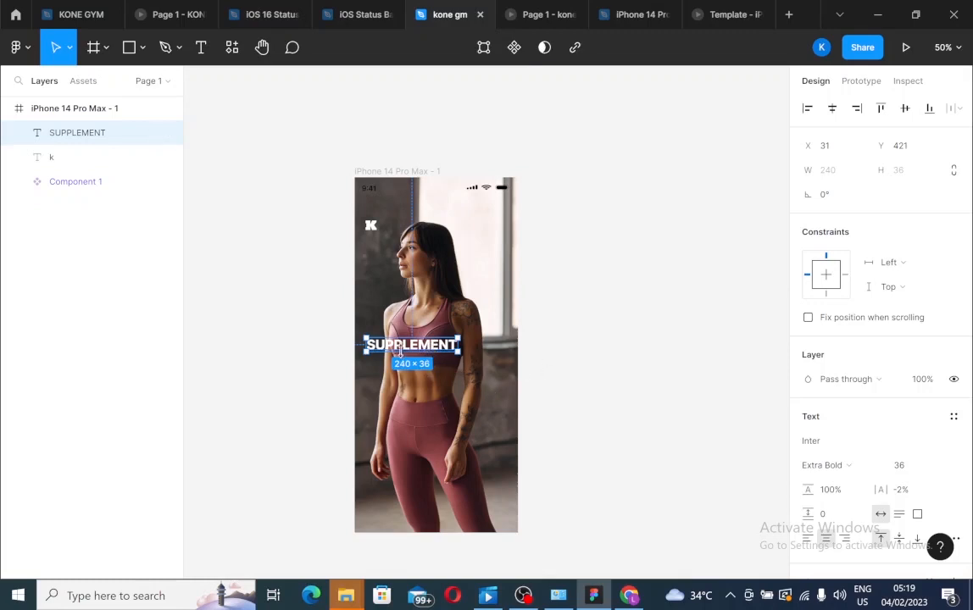
left_click_drag(401, 365, 395, 374)
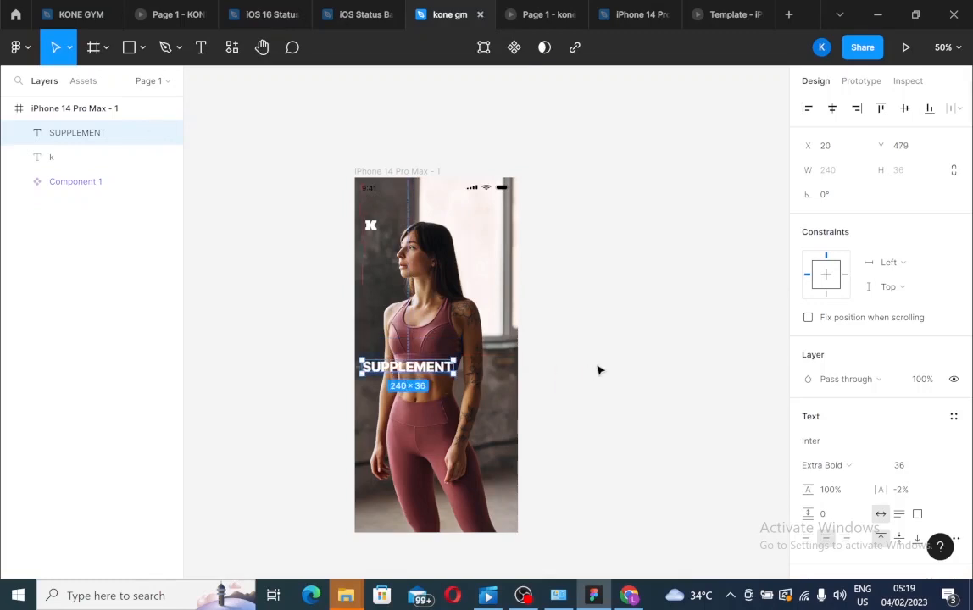
- Paste the white text "work out plan designed to help achieve your fitness goals" into the phone frame below the SUPPLEMENT heading
left_click(607, 396)
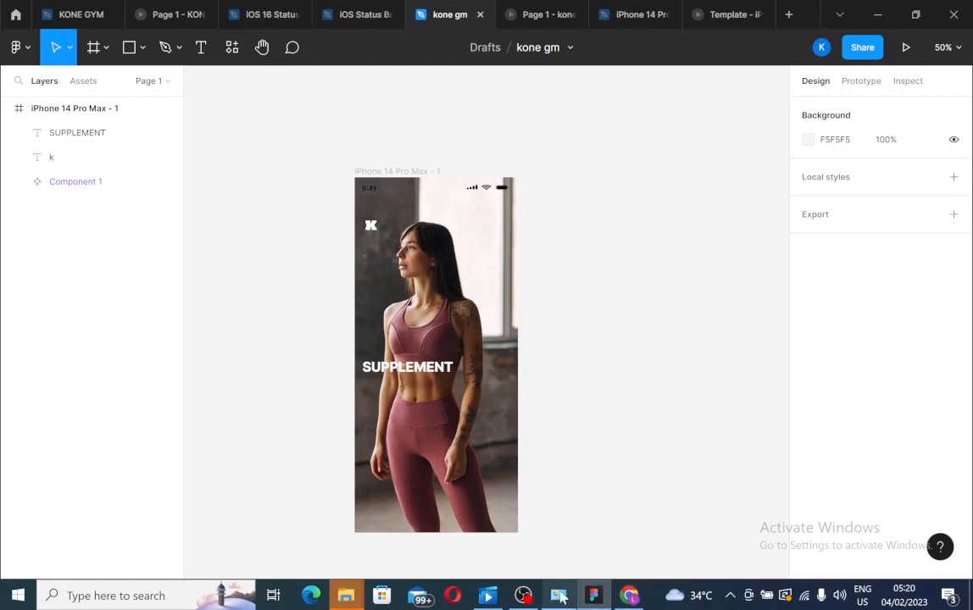
key("t")
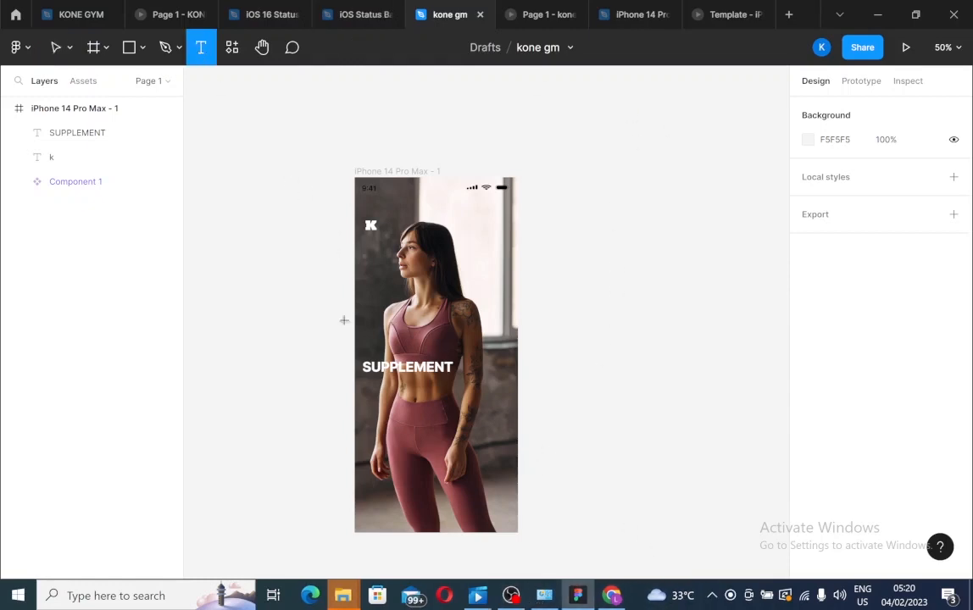
right_click(369, 388)
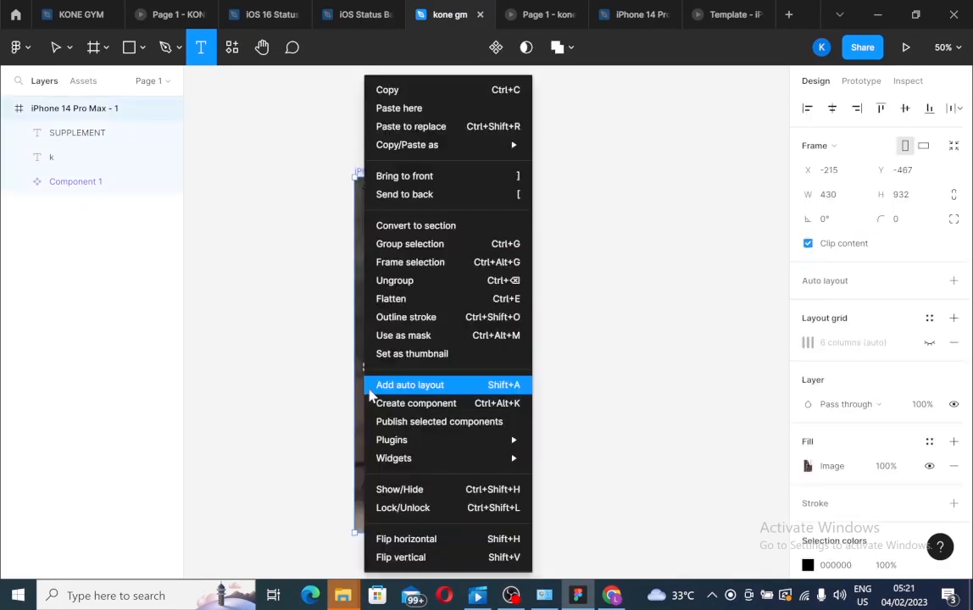
left_click(395, 109)
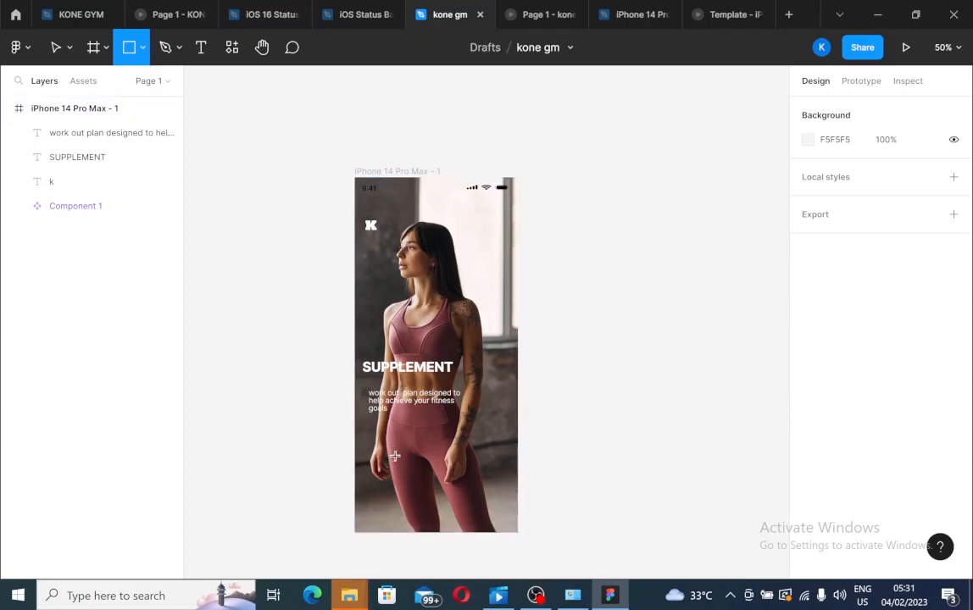
- Draw a rectangle about 124 × 30 below the description text, at about X 105, Y 729
left_click_drag(393, 455, 409, 462)
left_click_drag(425, 460, 440, 466)
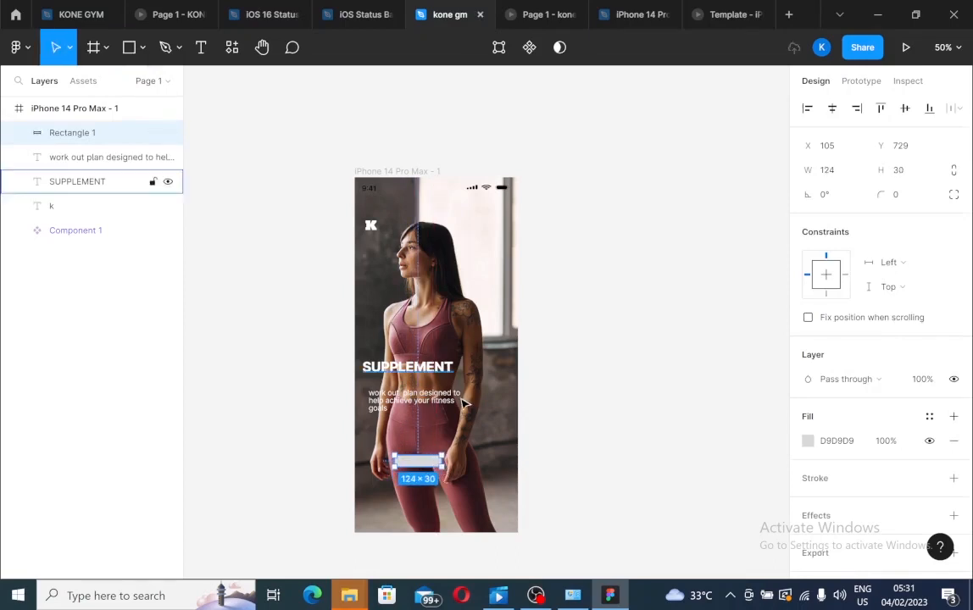
left_click(417, 378)
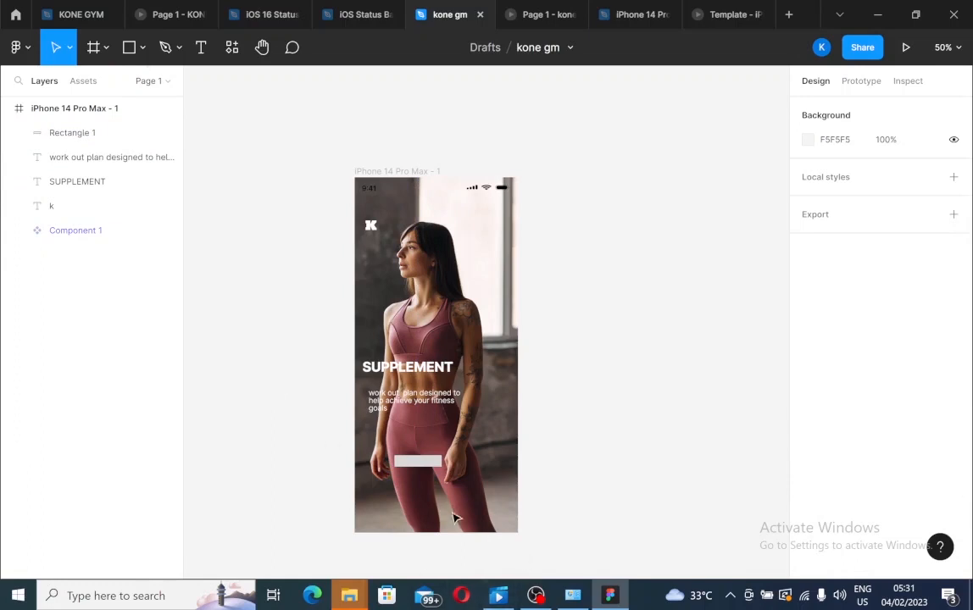
- Set the rectangle's corner radius to 25
left_click(435, 465)
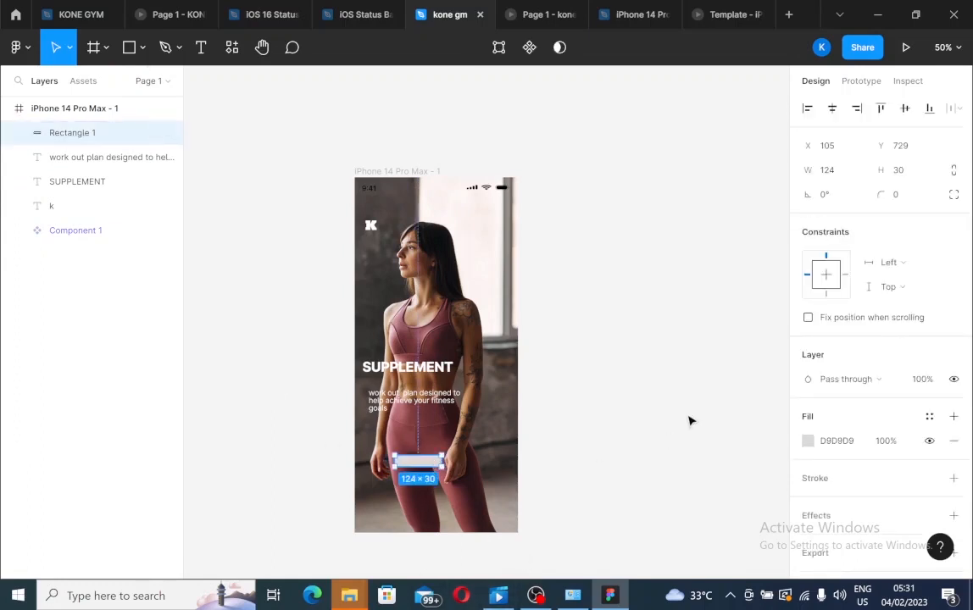
left_click(900, 199)
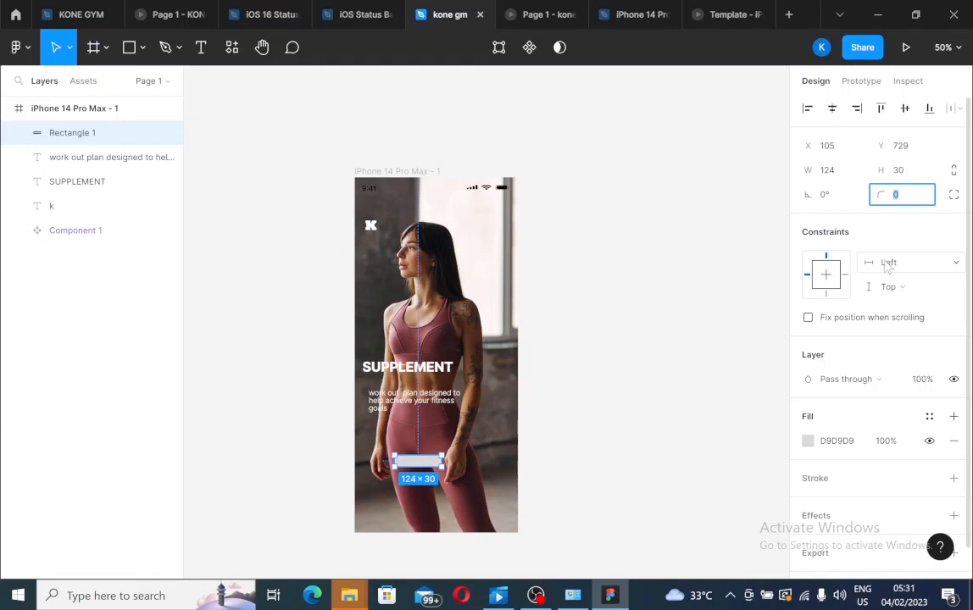
type("25")
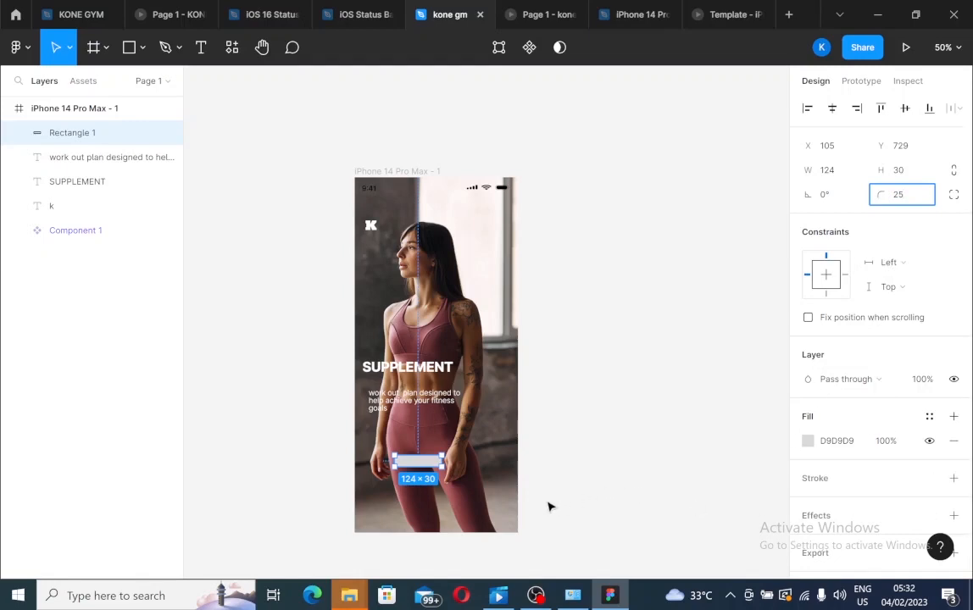
left_click(465, 506)
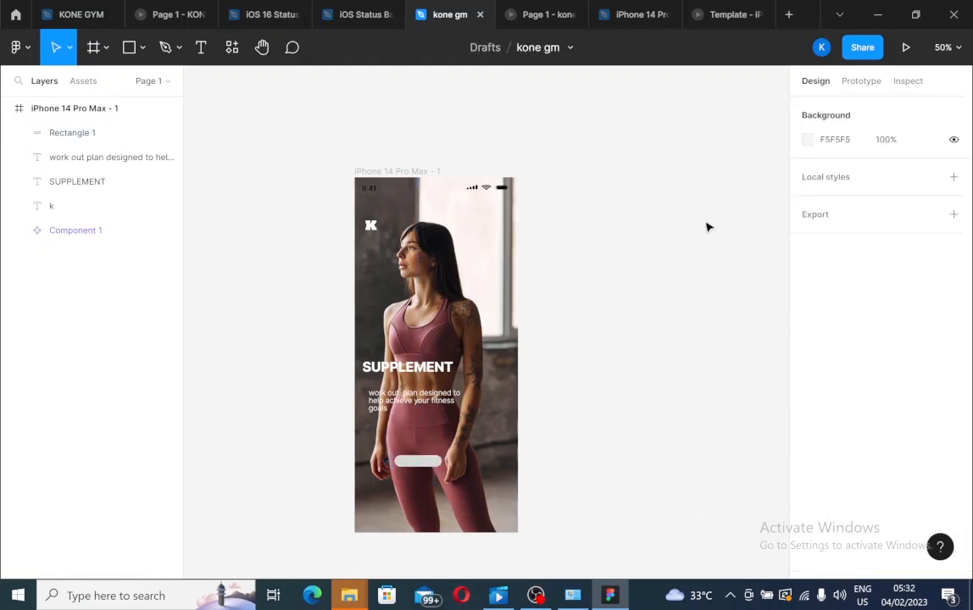
- Set the corner radius of the grey rectangle to 30
left_click(419, 464)
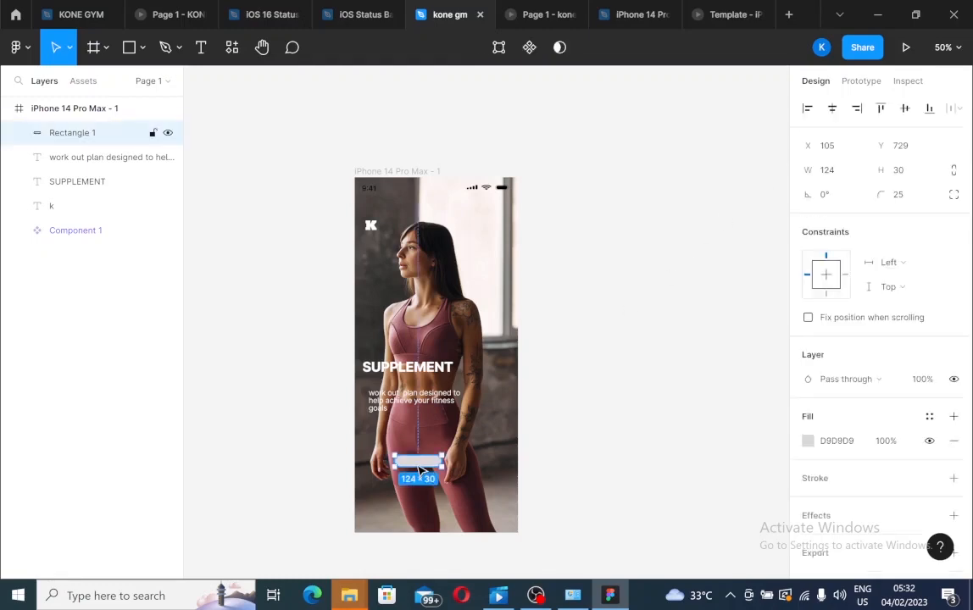
left_click(899, 194)
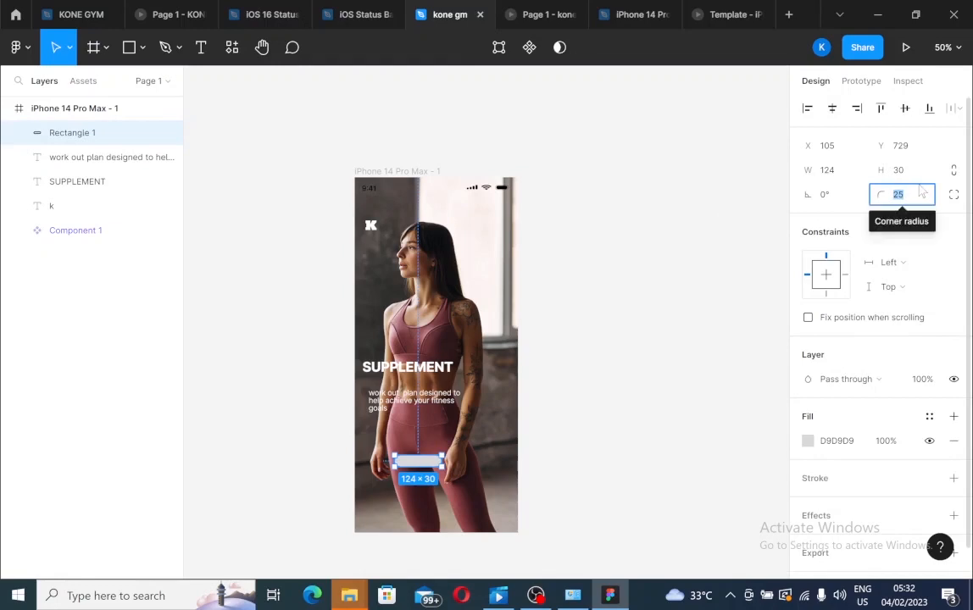
type("30")
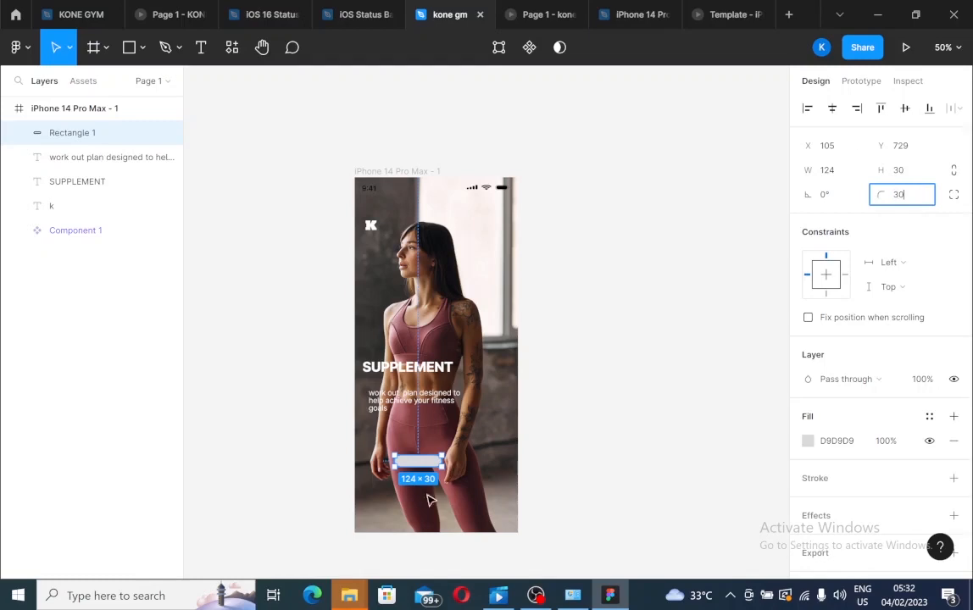
left_click(464, 479)
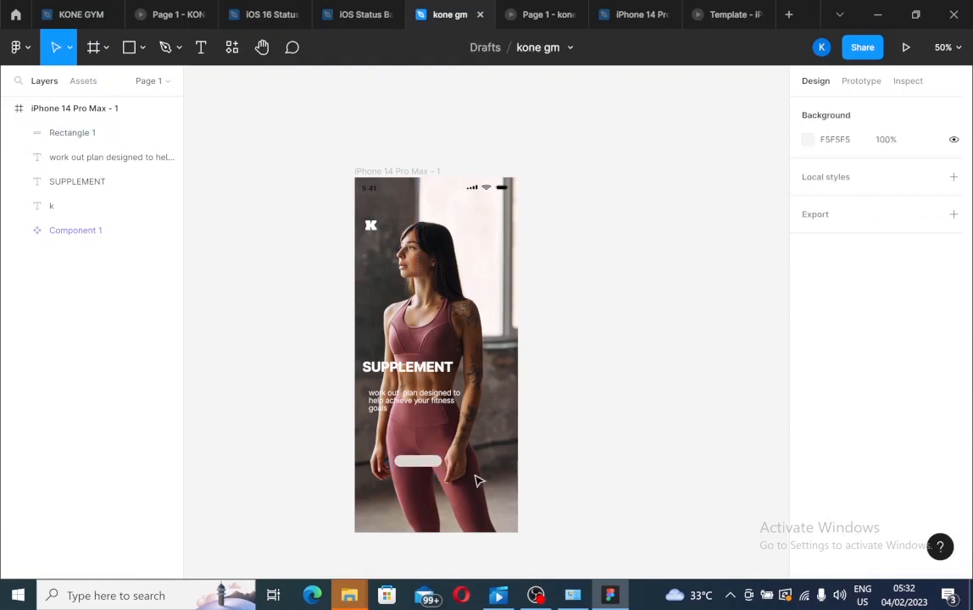
- Move the rounded rectangle up and to the left, to about X 90, Y 702
left_click(440, 465)
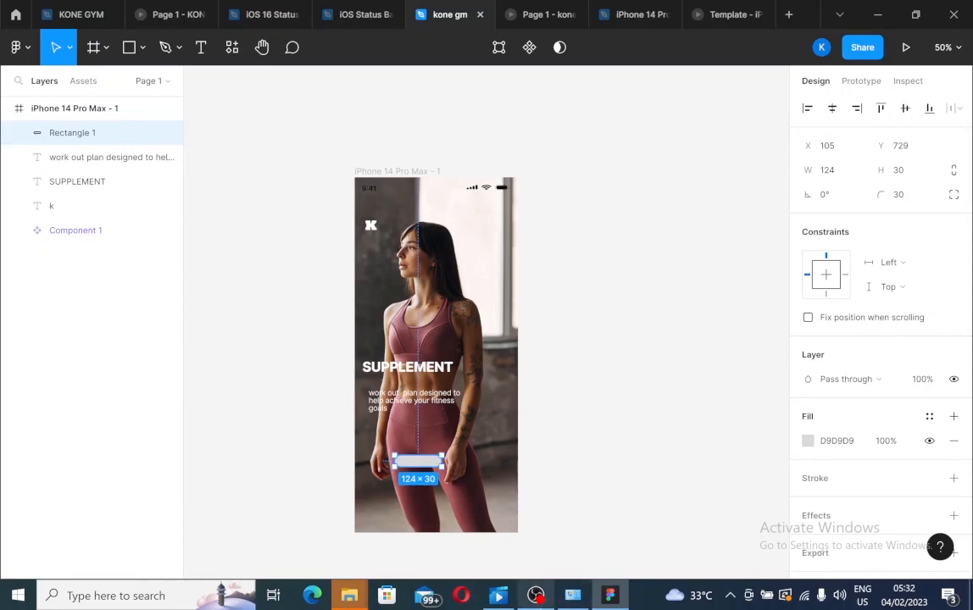
key("alt+Tab")
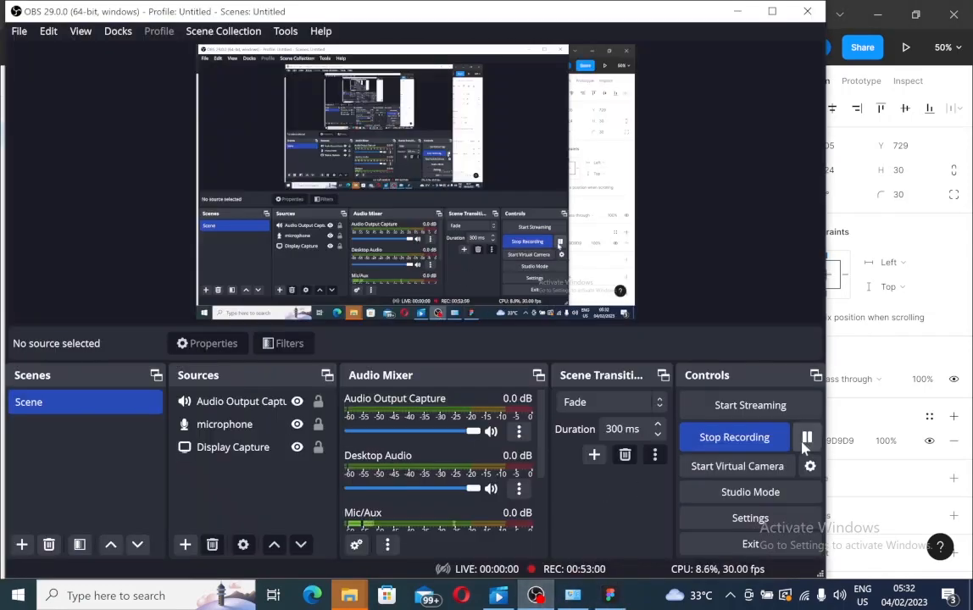
left_click(611, 595)
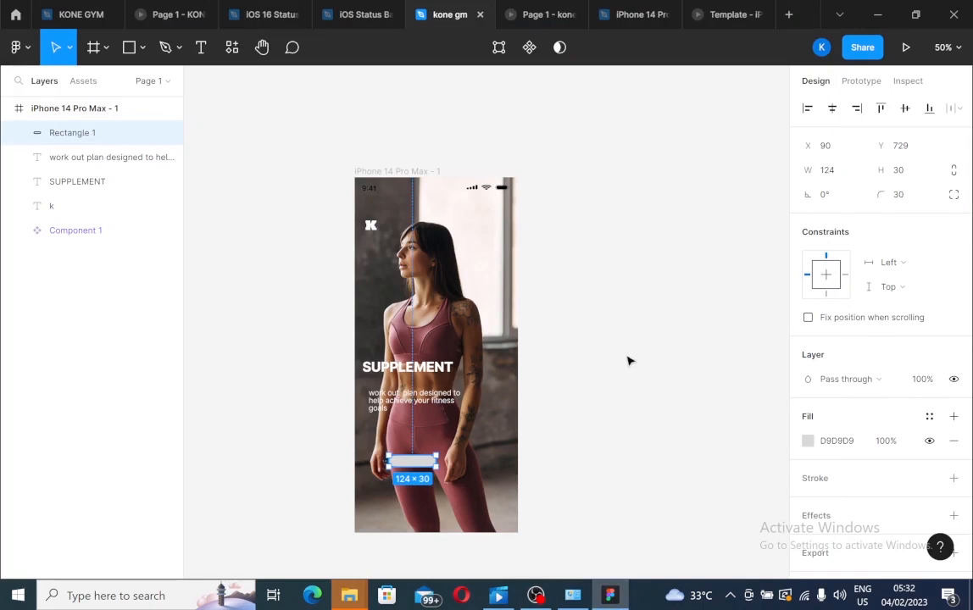
left_click(688, 354)
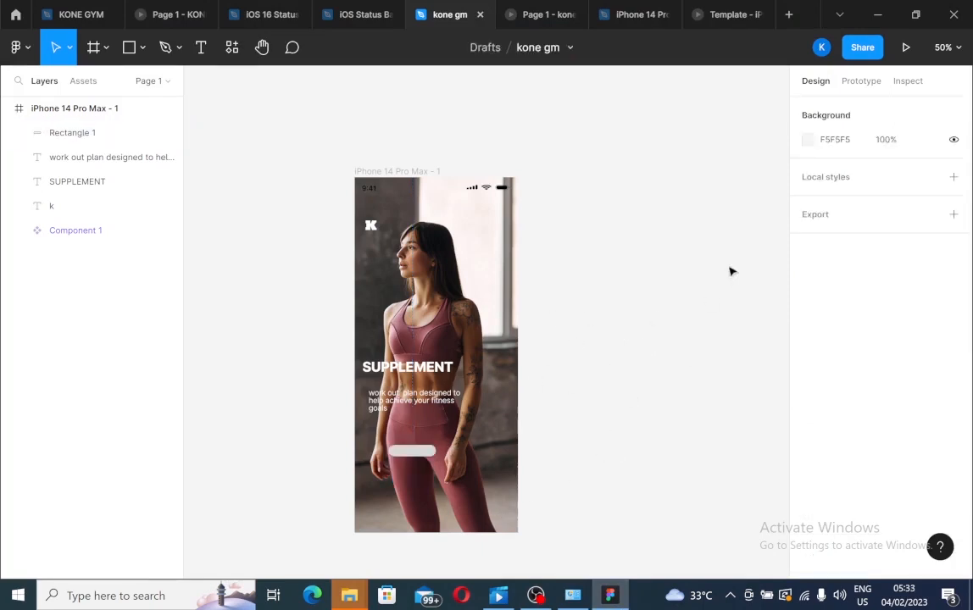
- Resize the rounded rectangle into a thin bar with a width of 170 and a height of 5
left_click(426, 450)
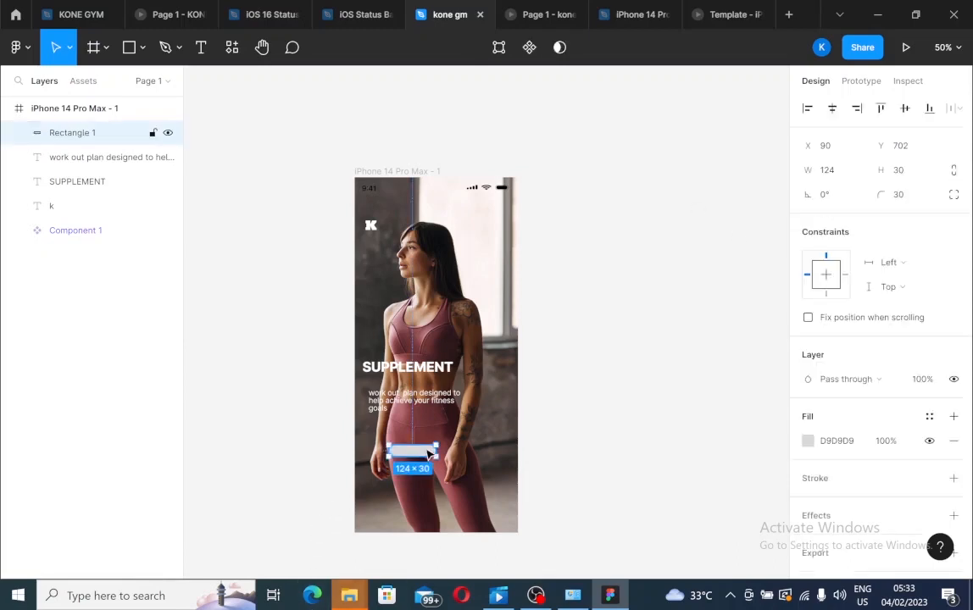
left_click(852, 175)
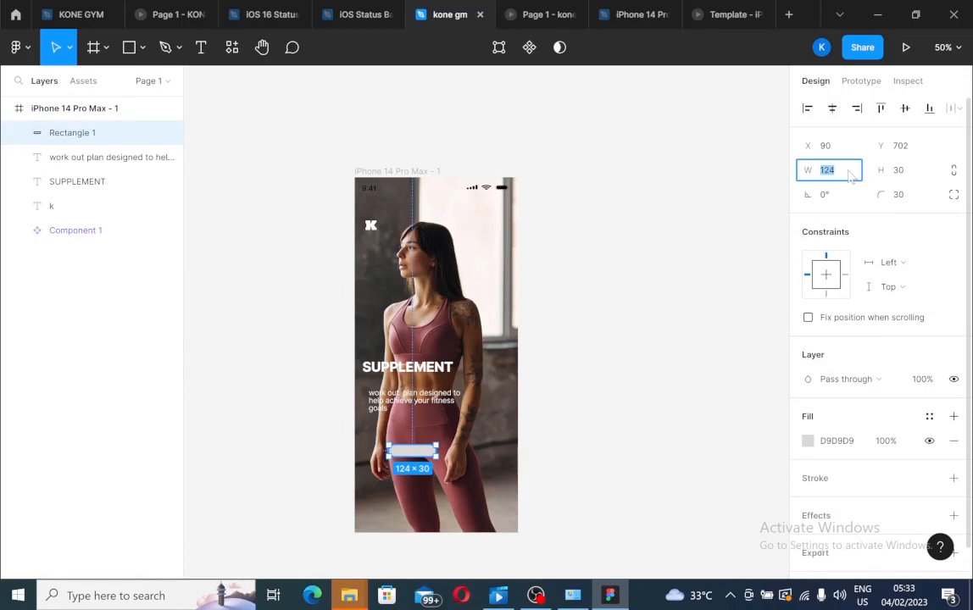
type("170")
left_click(690, 460)
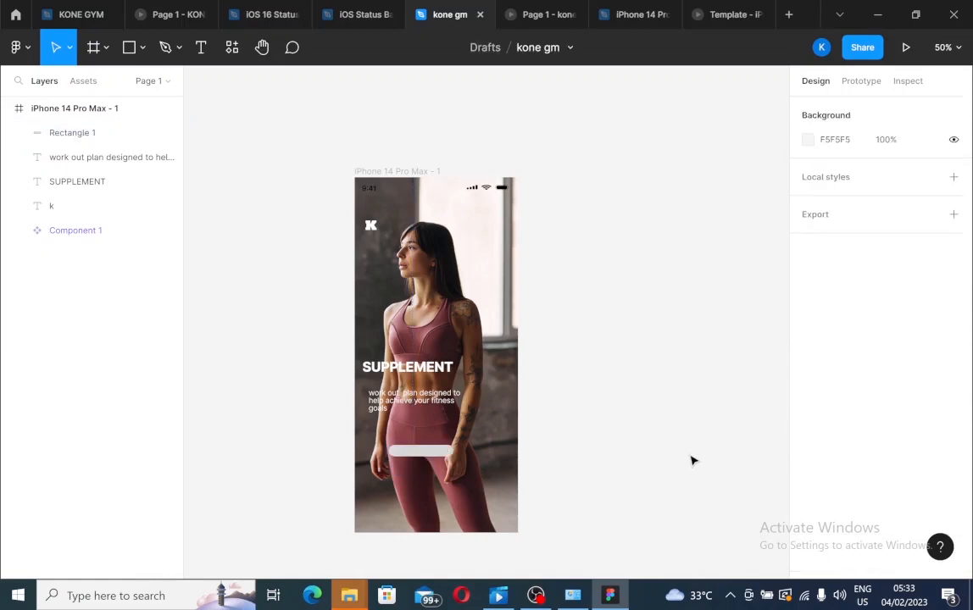
left_click(435, 455)
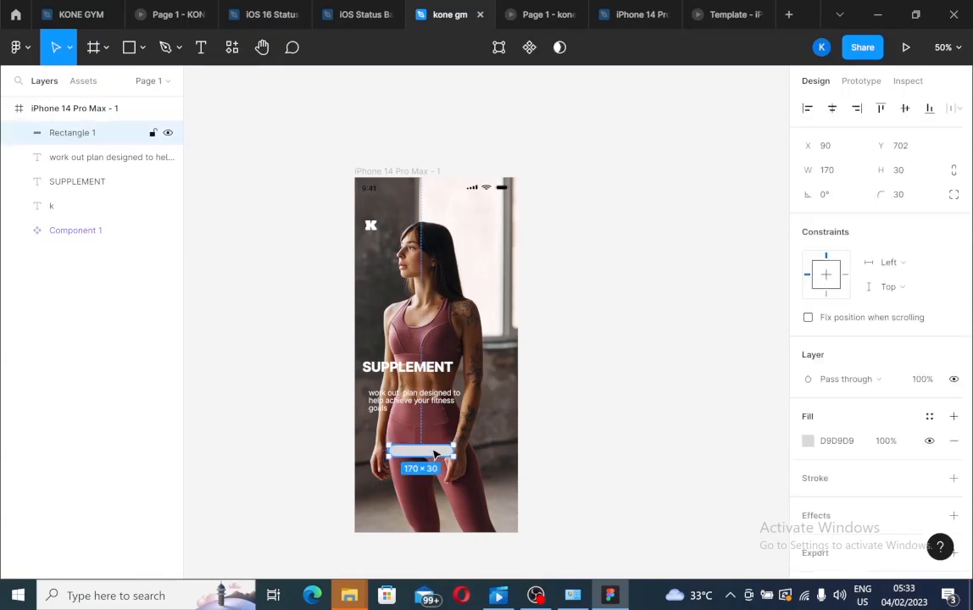
left_click(900, 170)
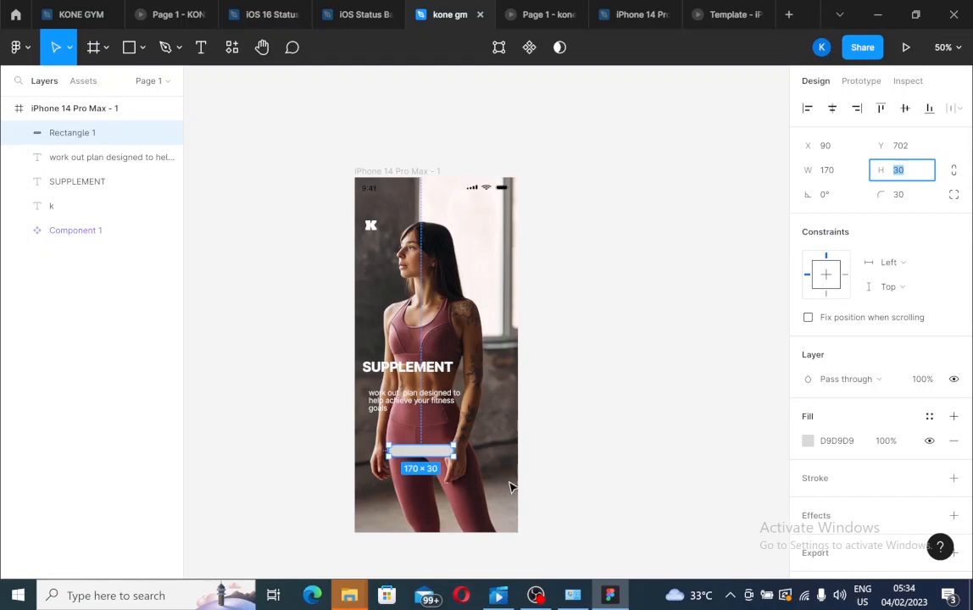
type("5")
left_click(617, 432)
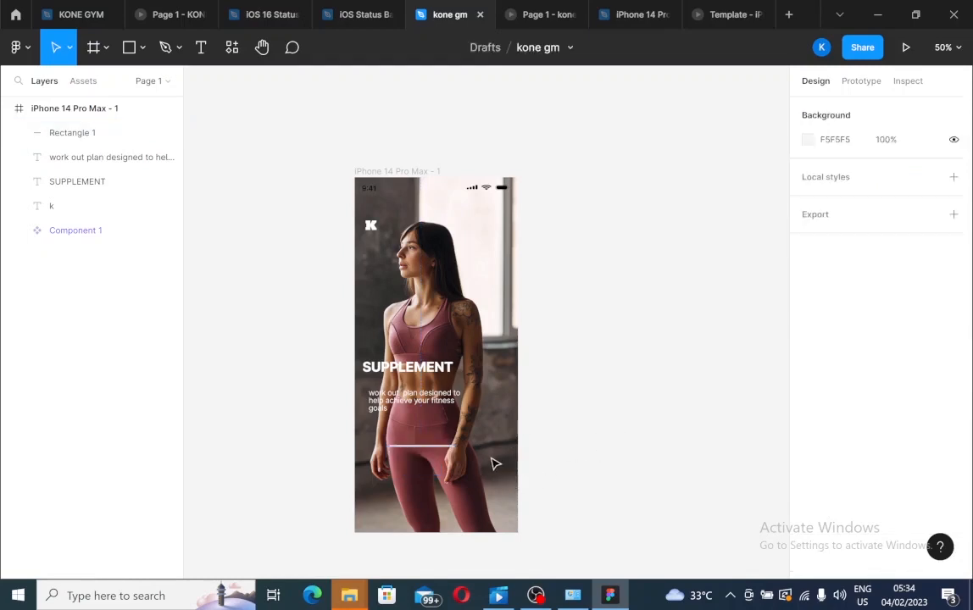
- Move the thin bar down and to the left, to about X 55, Y 722
left_click(440, 450)
left_click_drag(440, 450, 426, 458)
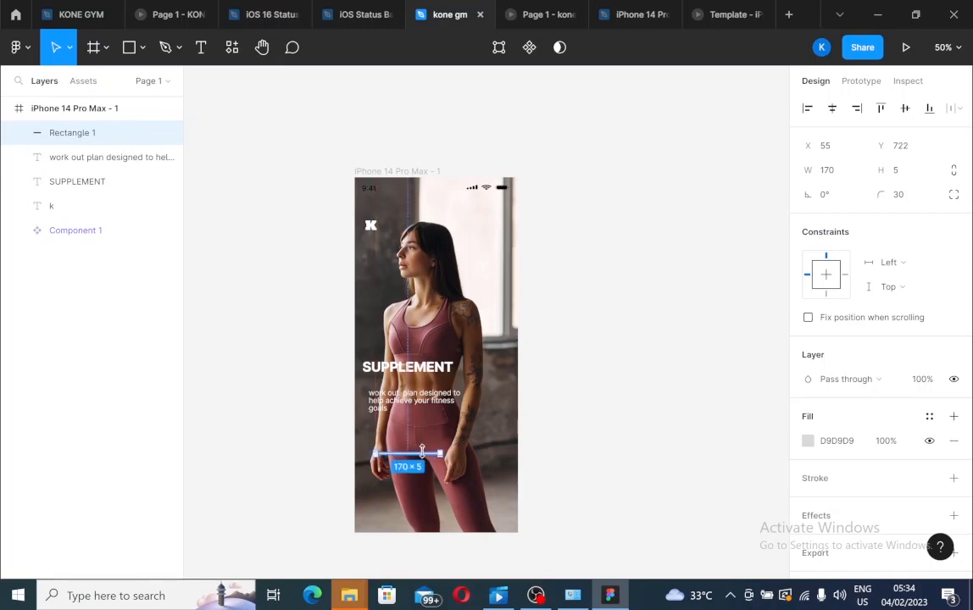
left_click(472, 464)
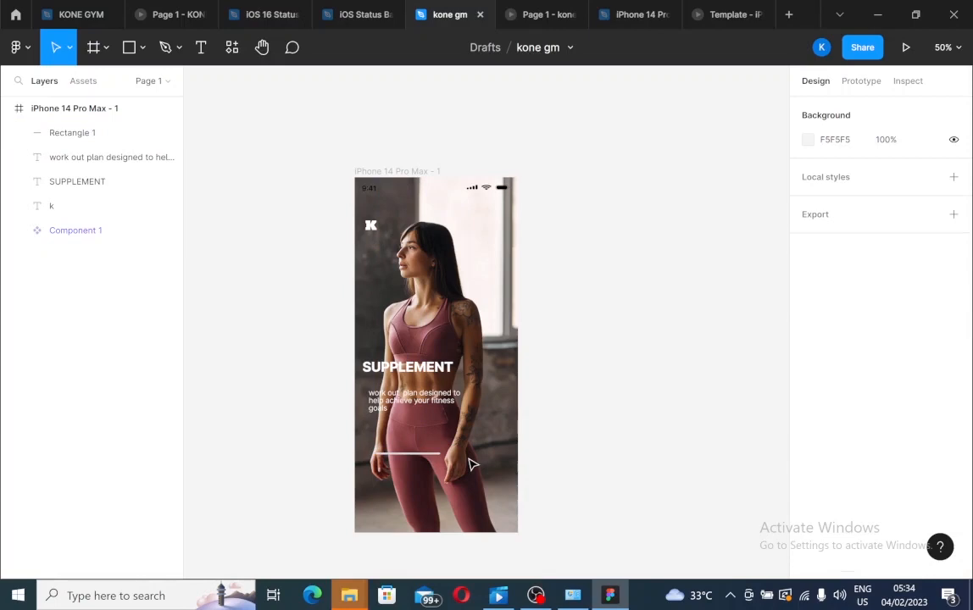
- Check the layout against the phone frame's six-column grid, hide the grid again and present the frame
left_click(410, 458)
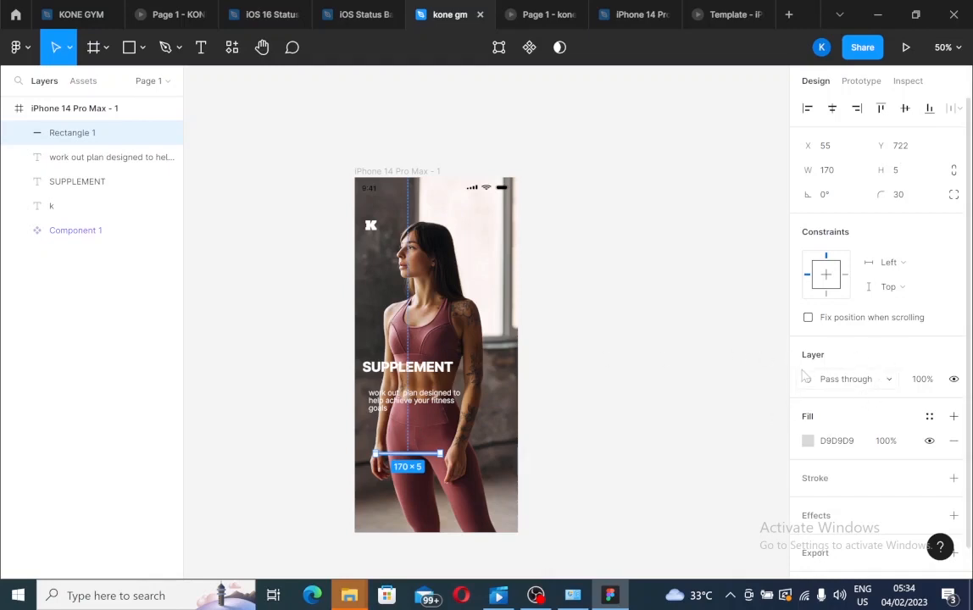
left_click(425, 172)
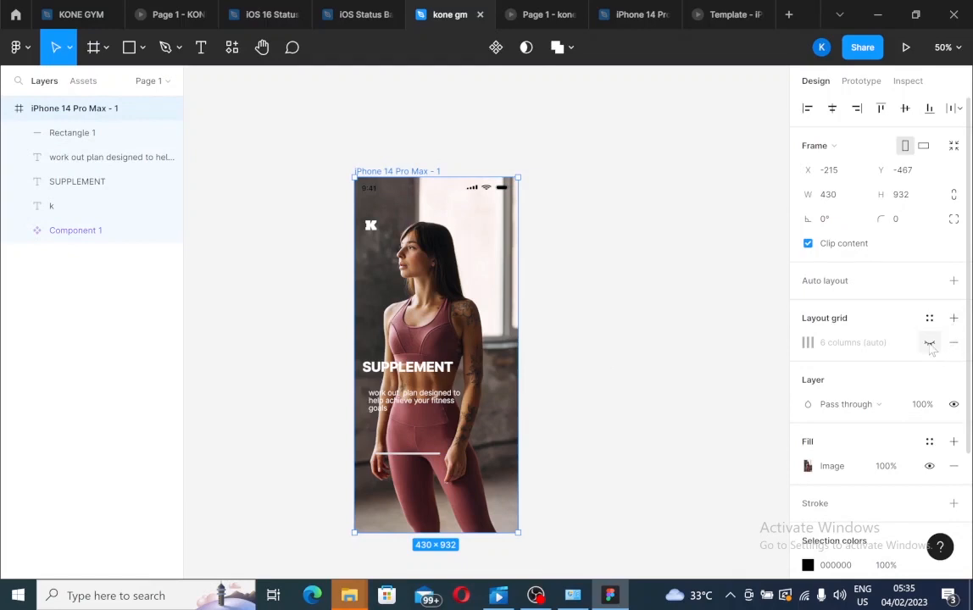
left_click(929, 344)
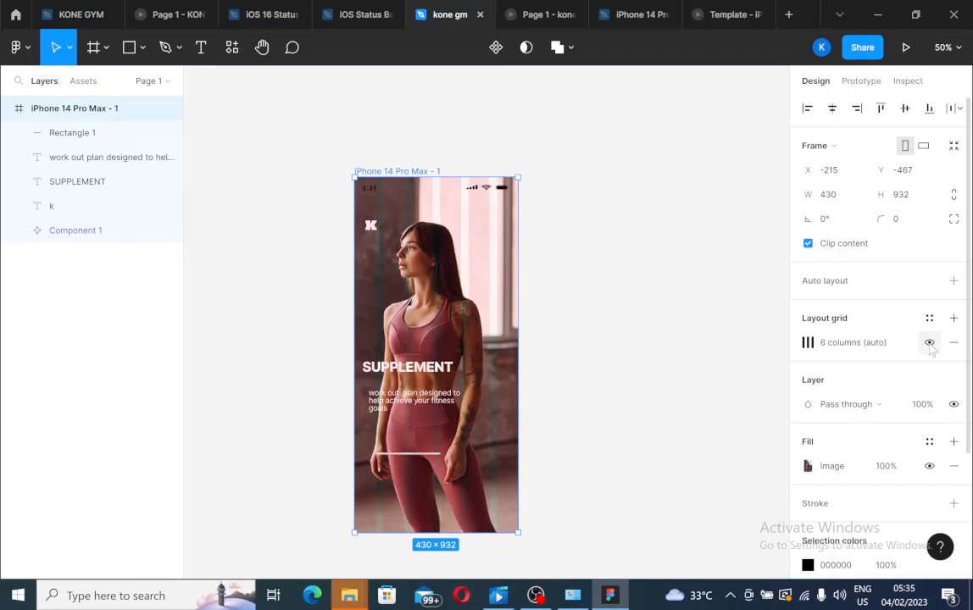
left_click(929, 343)
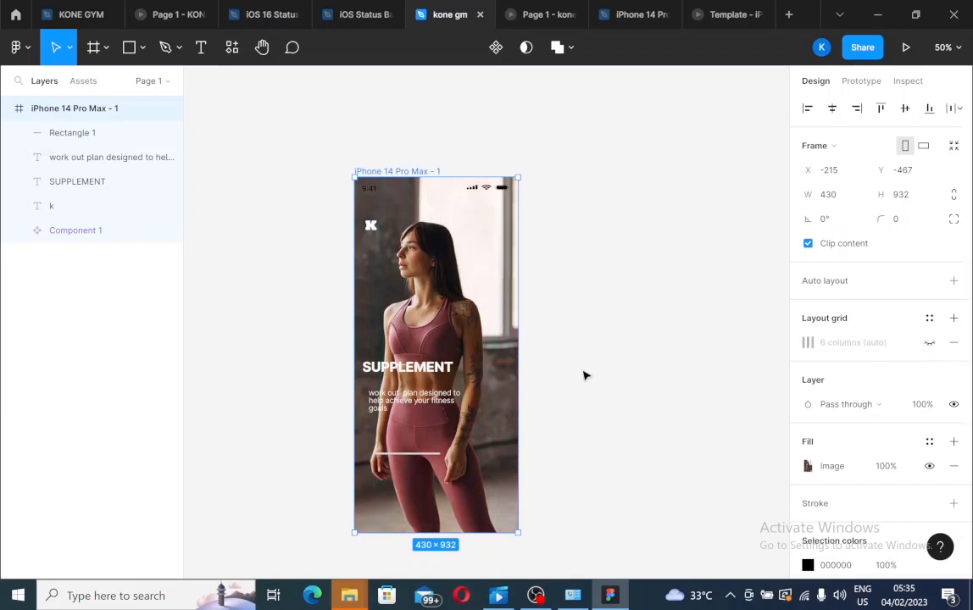
left_click(906, 49)
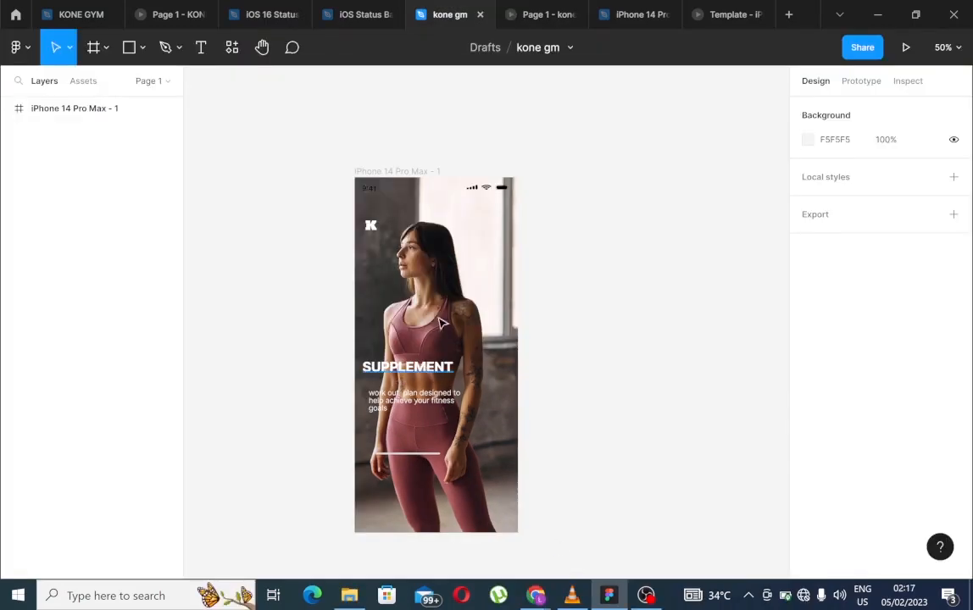
- Paste two short black 21 × 5 bars beside the long bar and move the outer one down to about X 279, Y 727
right_click(451, 456)
mouse_move(449, 458)
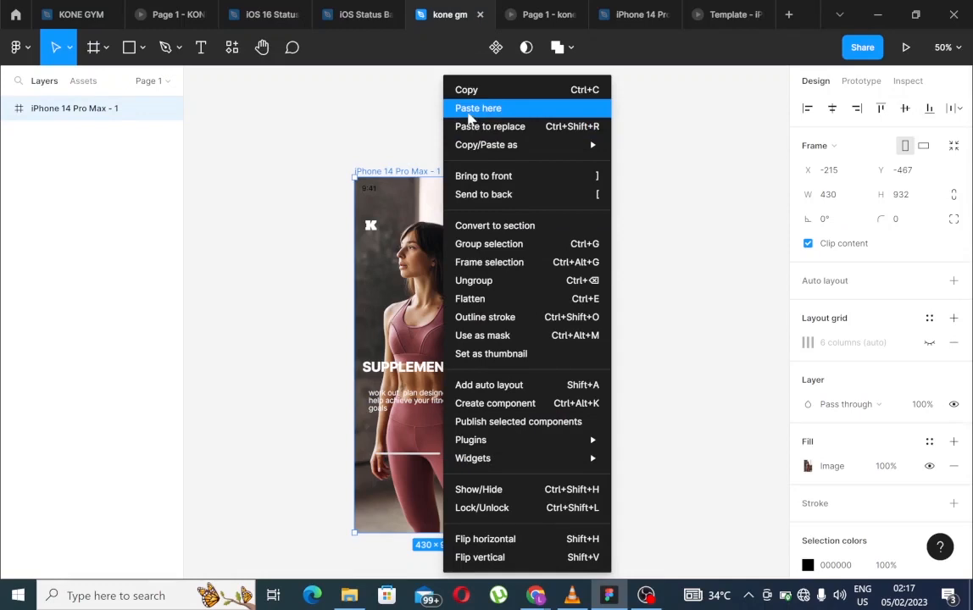
left_click(468, 115)
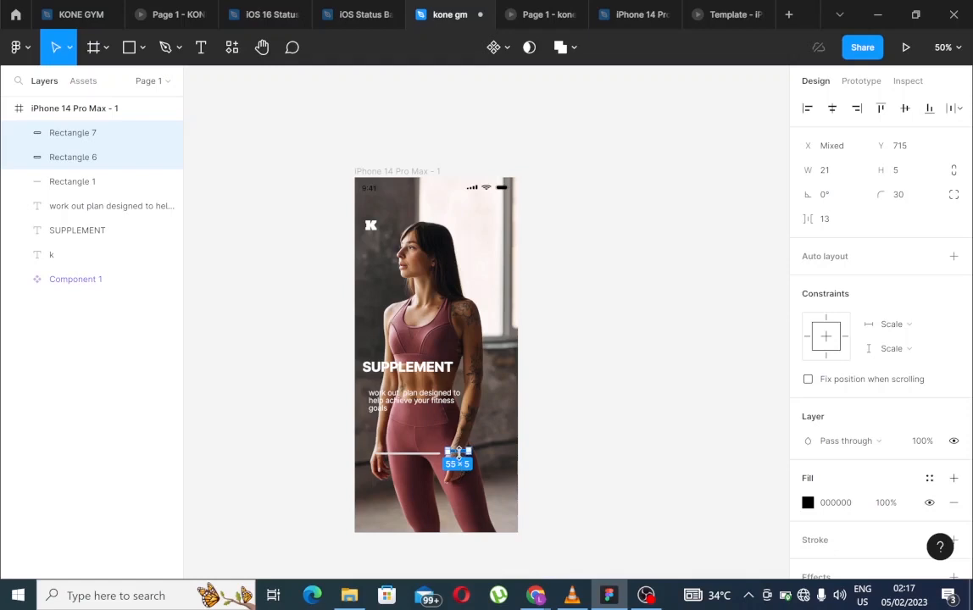
left_click(493, 434)
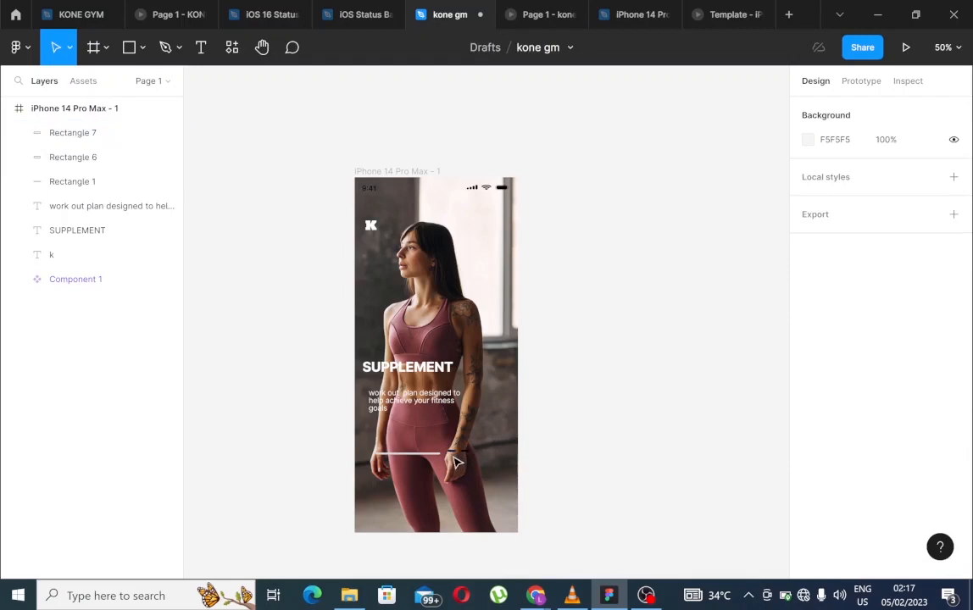
left_click_drag(452, 452, 473, 465)
left_click(481, 458)
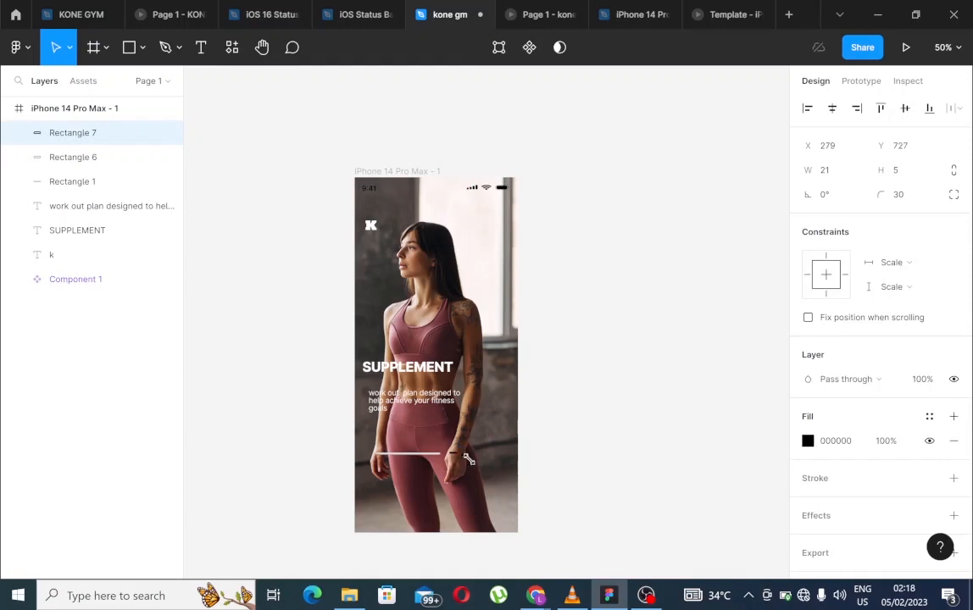
- Line up the two short black bars beside the long bar, the inner at about X 231 and the outer at X 260, both at Y 722
left_click(946, 46)
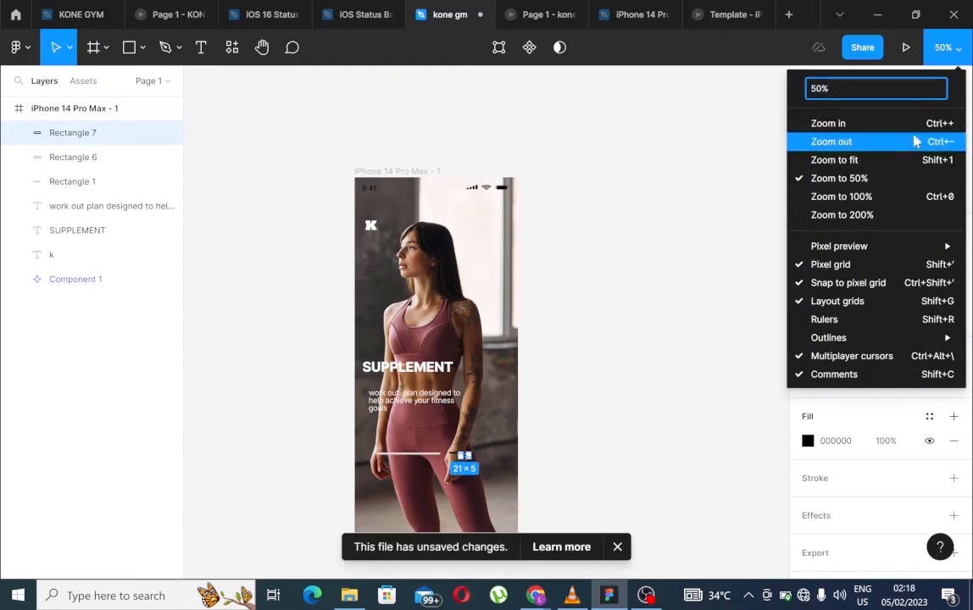
left_click(914, 123)
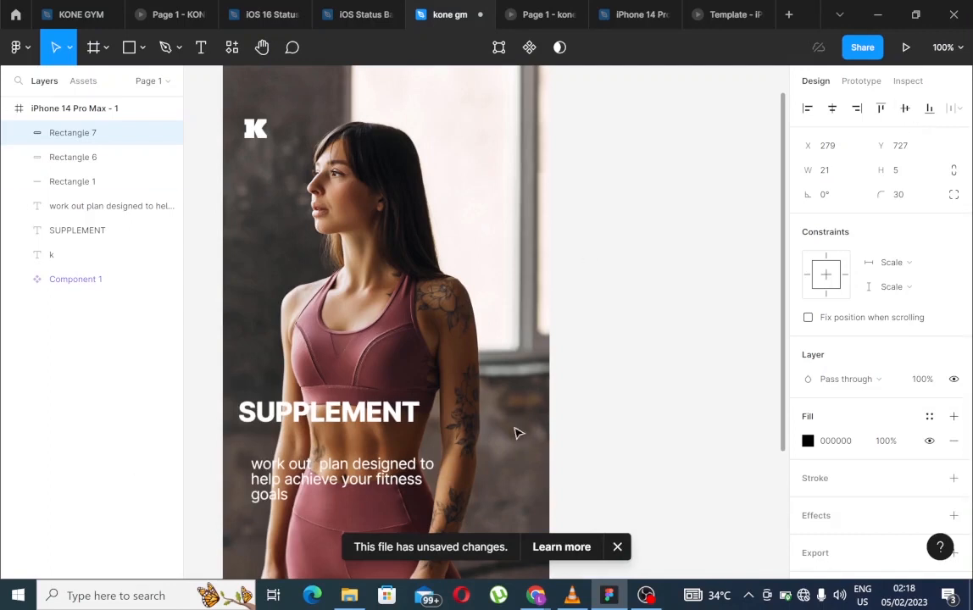
scroll(683, 410, "down", 3)
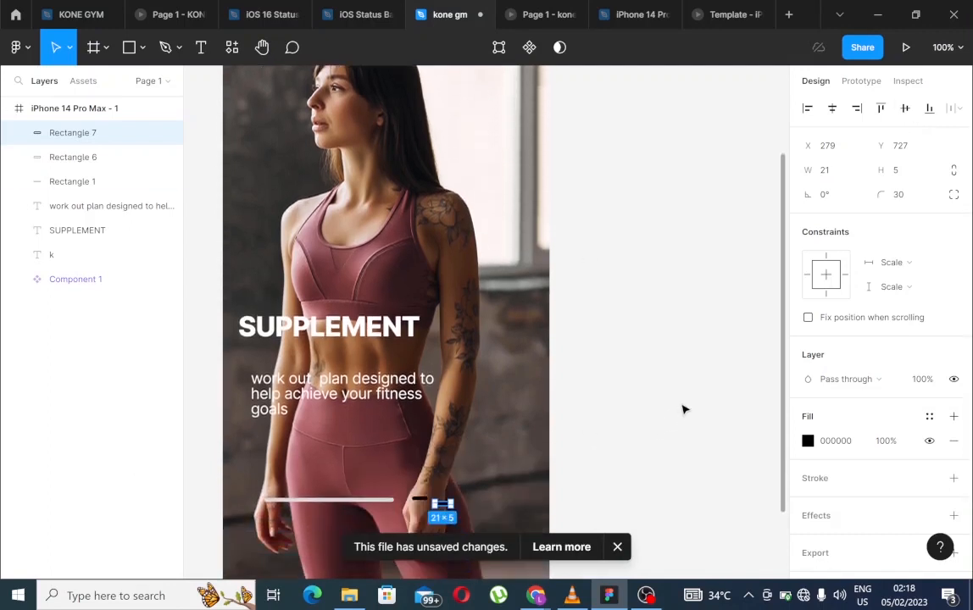
scroll(683, 409, "down", 1)
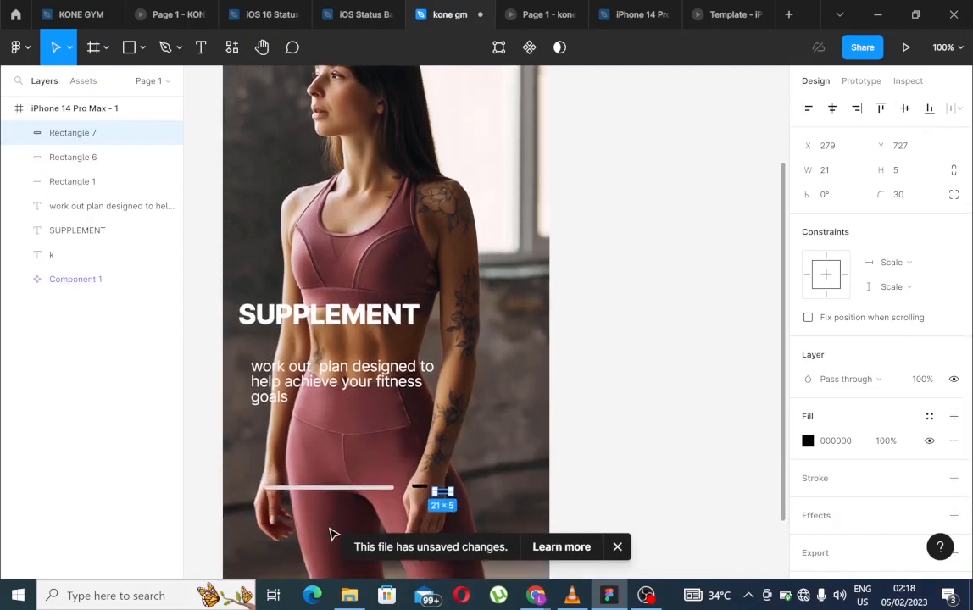
left_click(421, 490)
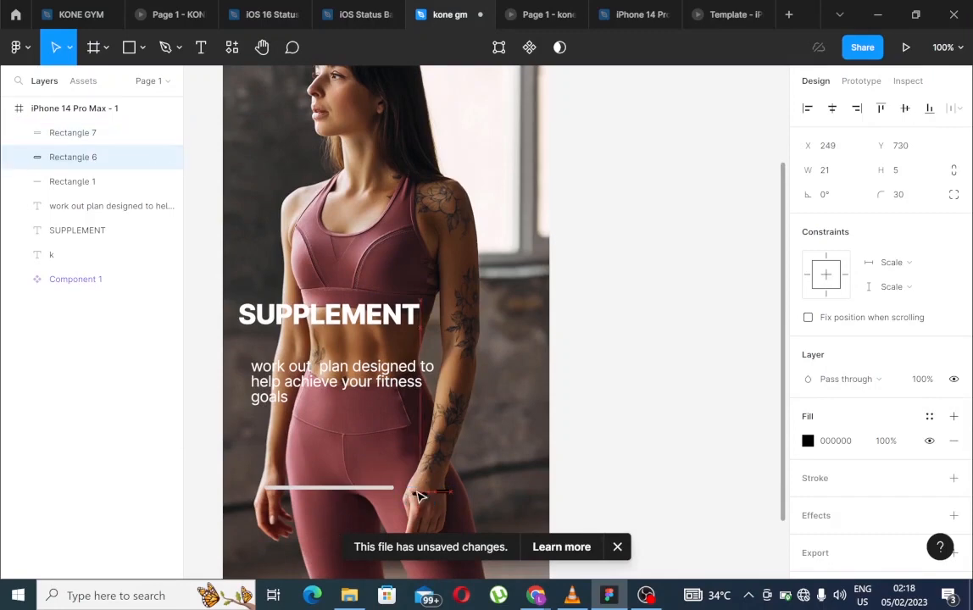
left_click_drag(421, 490, 413, 491)
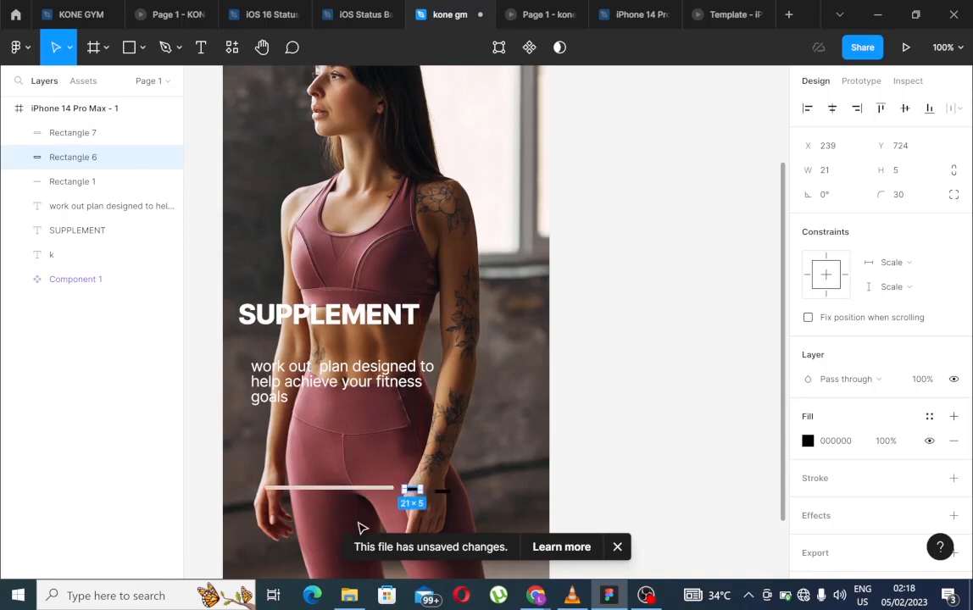
left_click(447, 493)
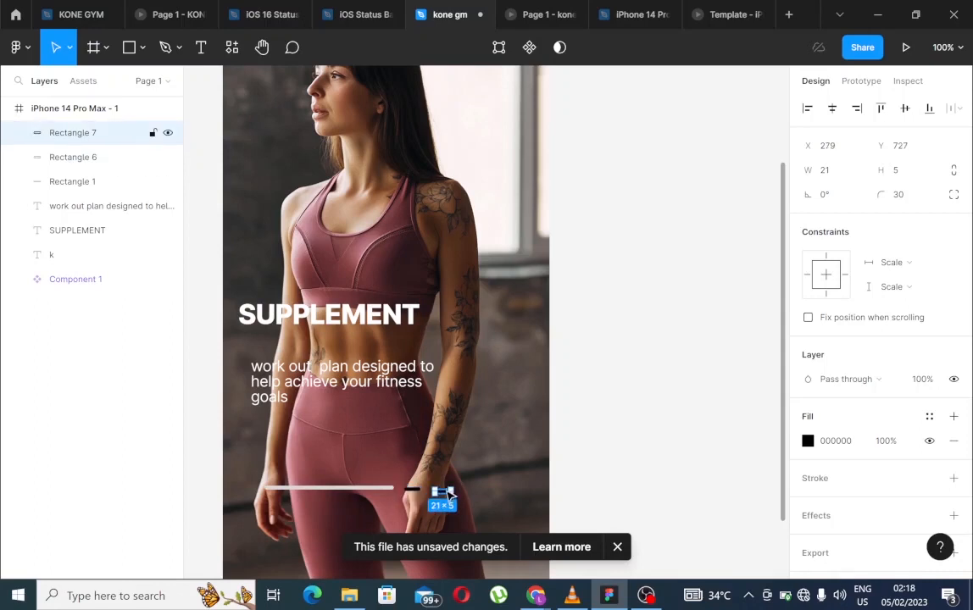
left_click_drag(447, 493, 412, 491)
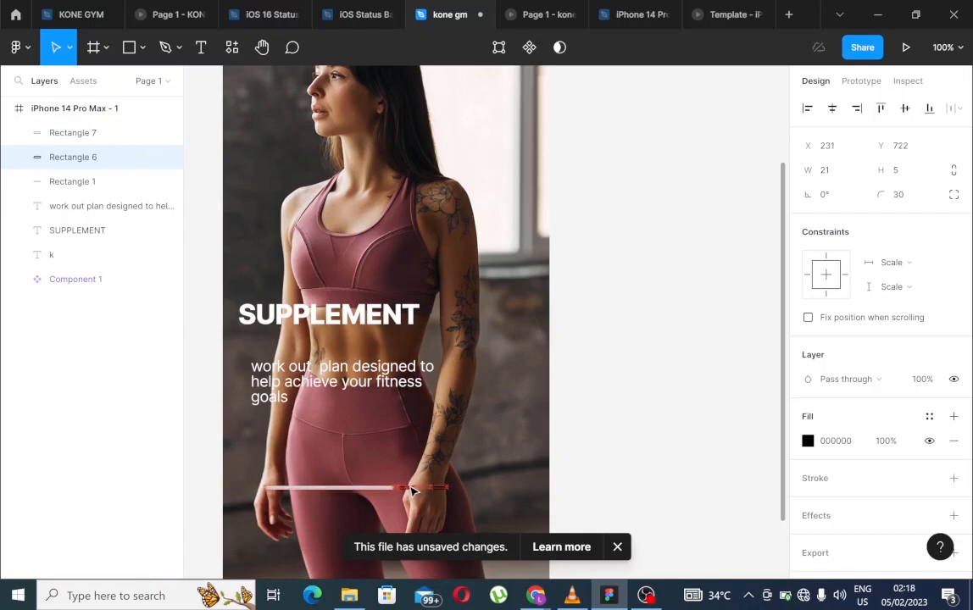
left_click(439, 489)
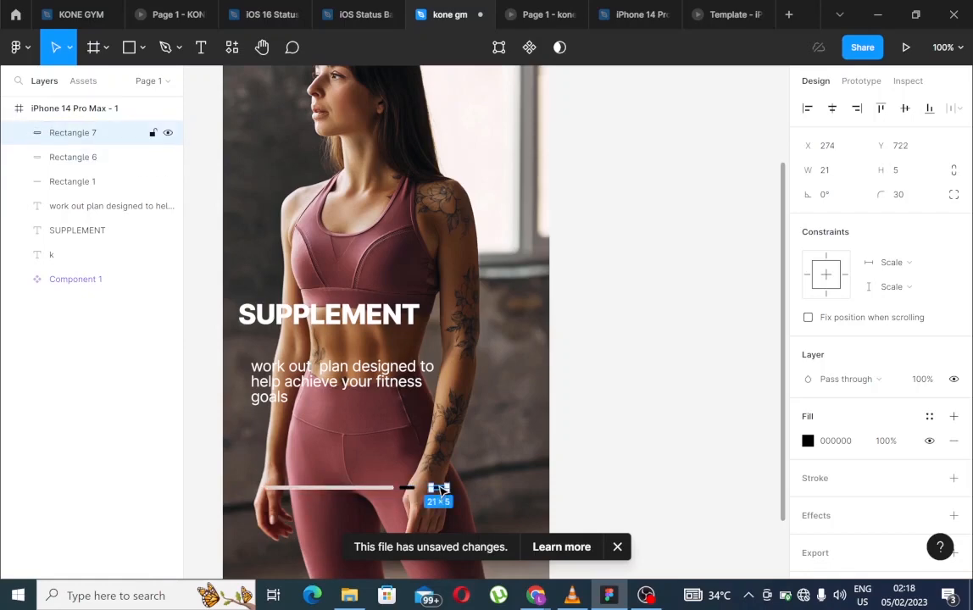
left_click_drag(439, 488, 430, 484)
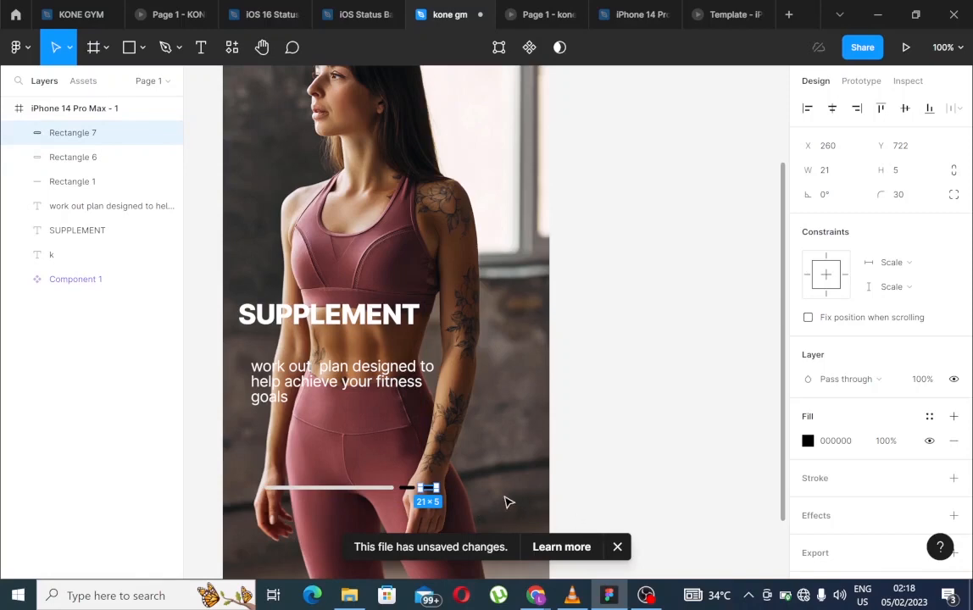
left_click(506, 501)
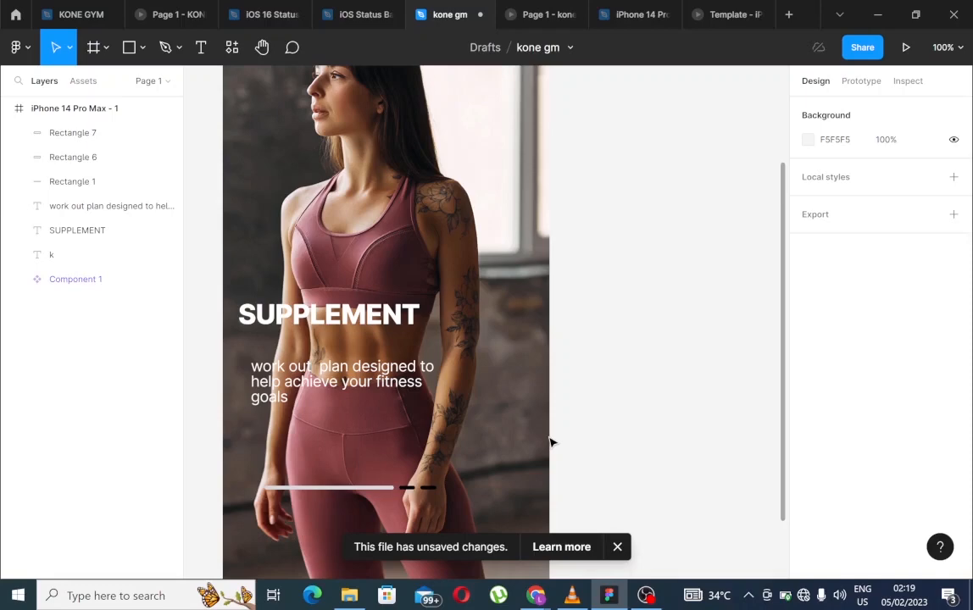
- Change the long indicator bar's fill to white, FFFFFF
left_click(327, 489)
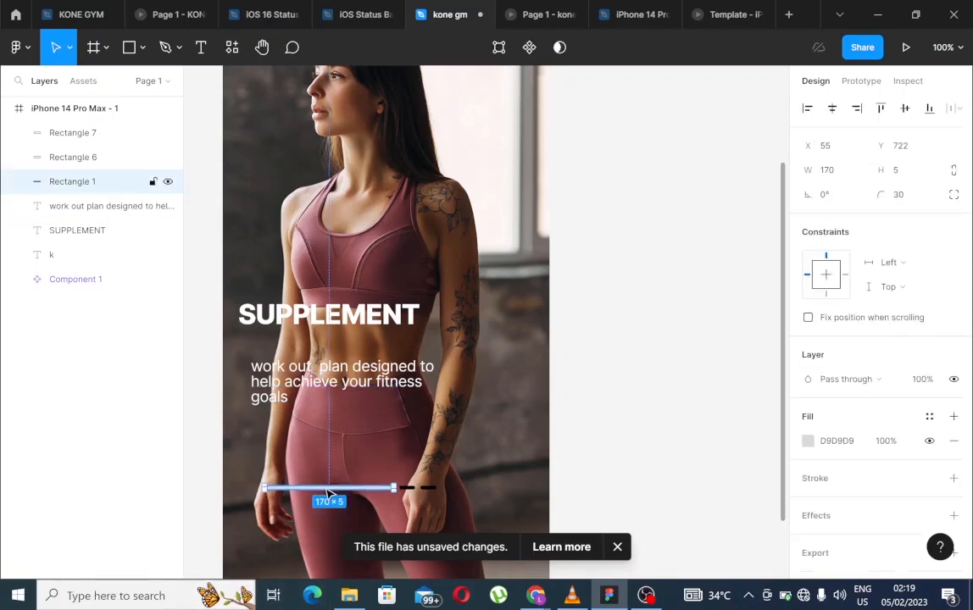
left_click(808, 443)
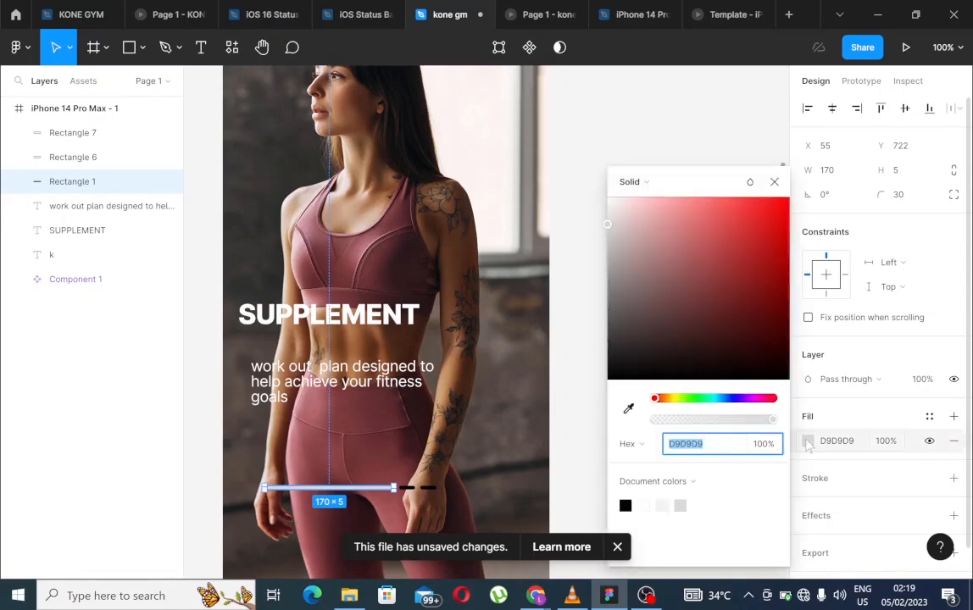
left_click(627, 504)
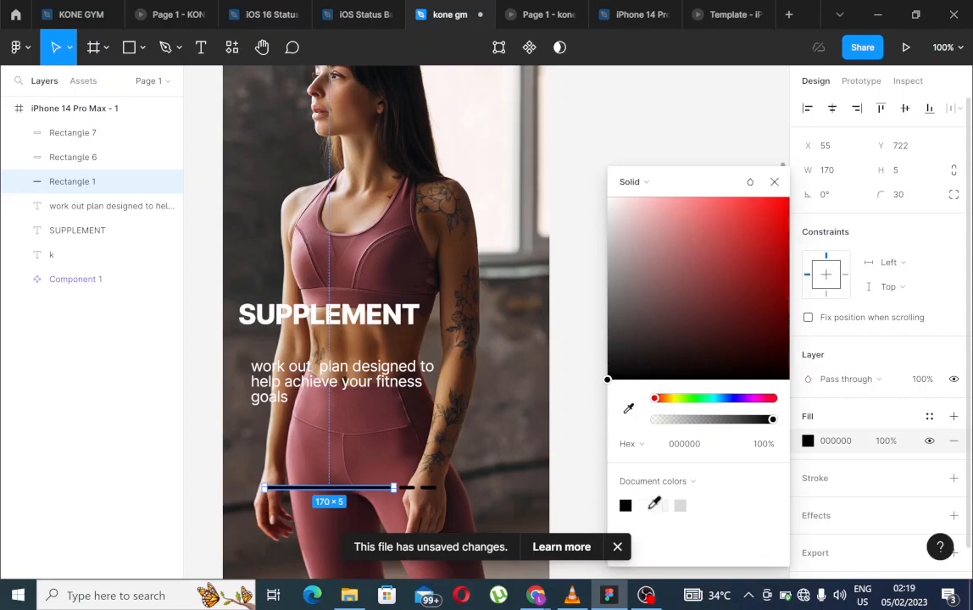
left_click(649, 506)
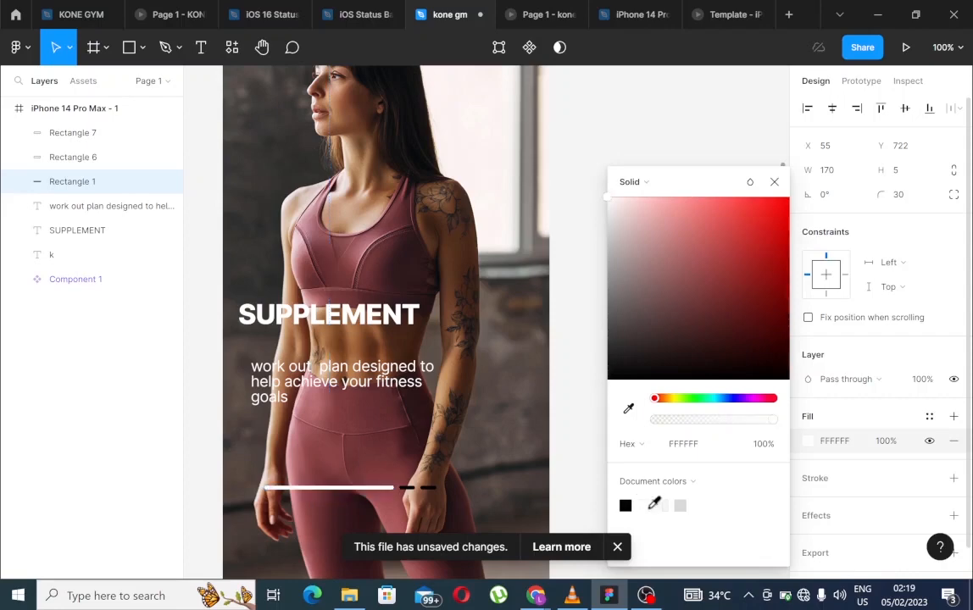
left_click(775, 181)
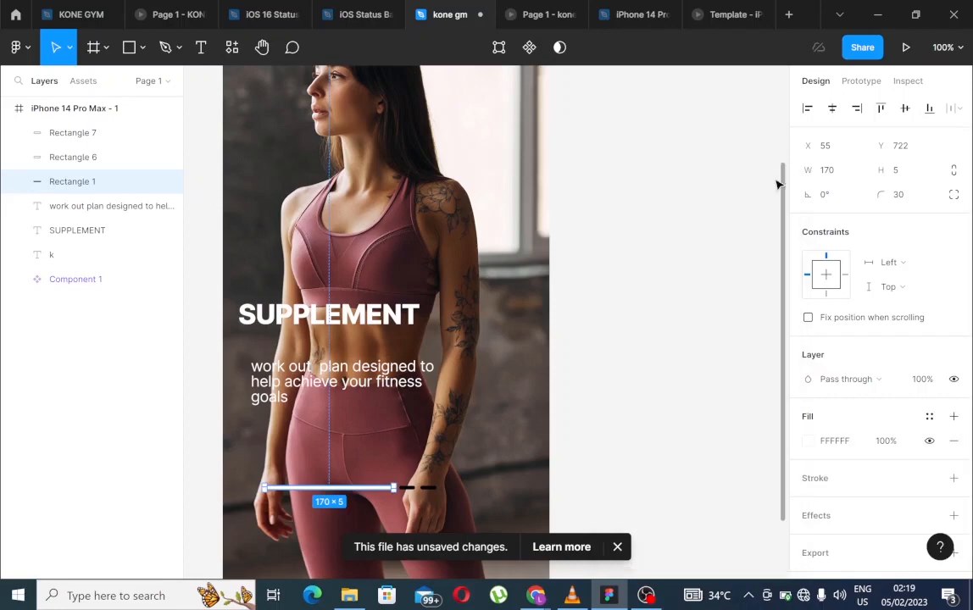
- Present the phone frame and restart the computer's Wi-Fi by switching it off and on again
left_click_drag(786, 285, 798, 200)
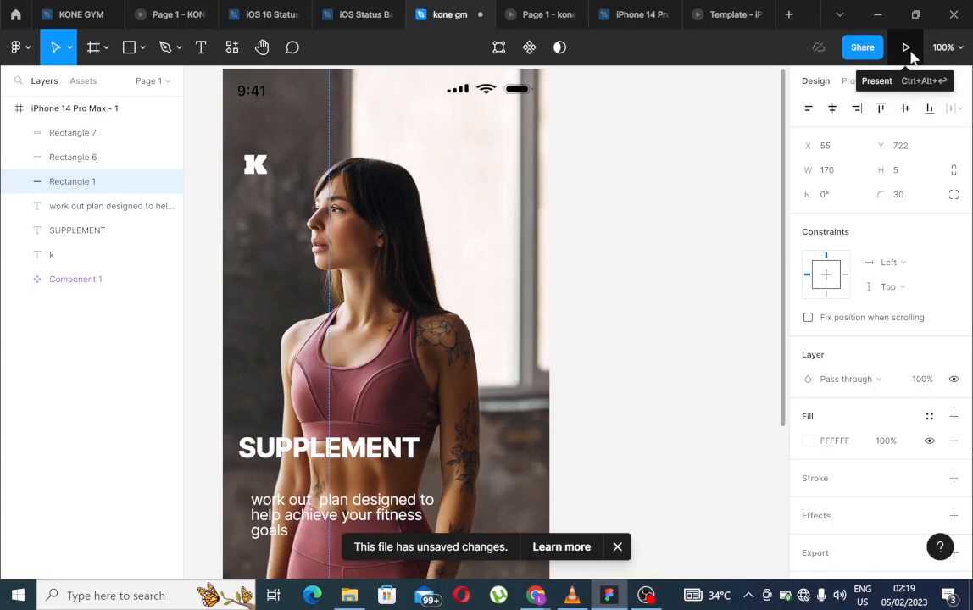
left_click(910, 53)
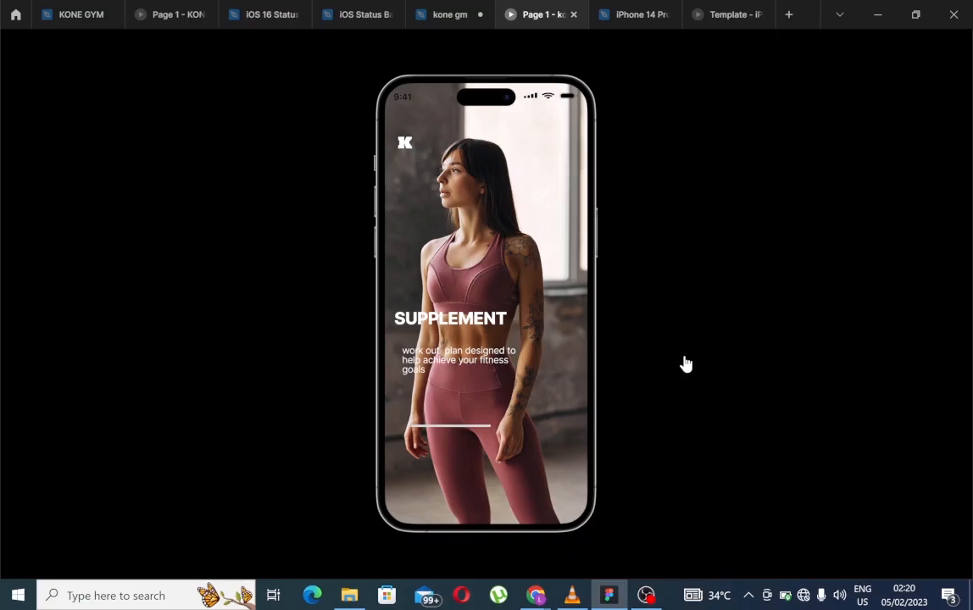
left_click(802, 596)
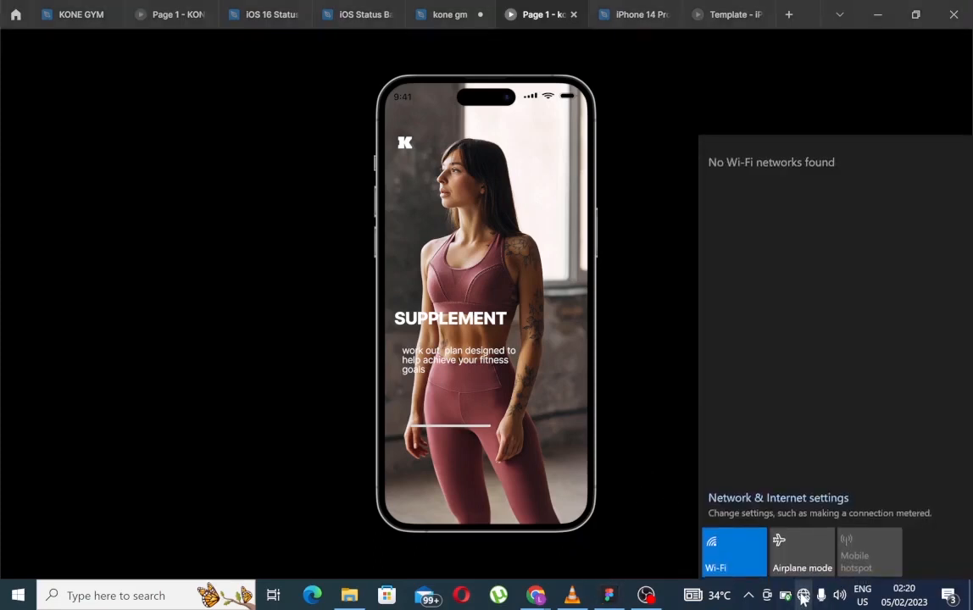
left_click(735, 555)
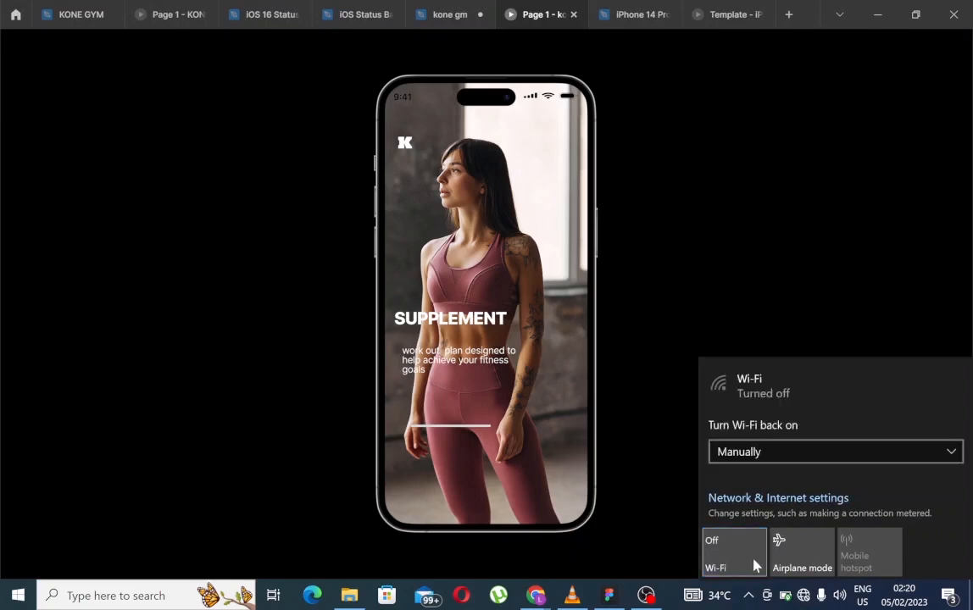
left_click(747, 562)
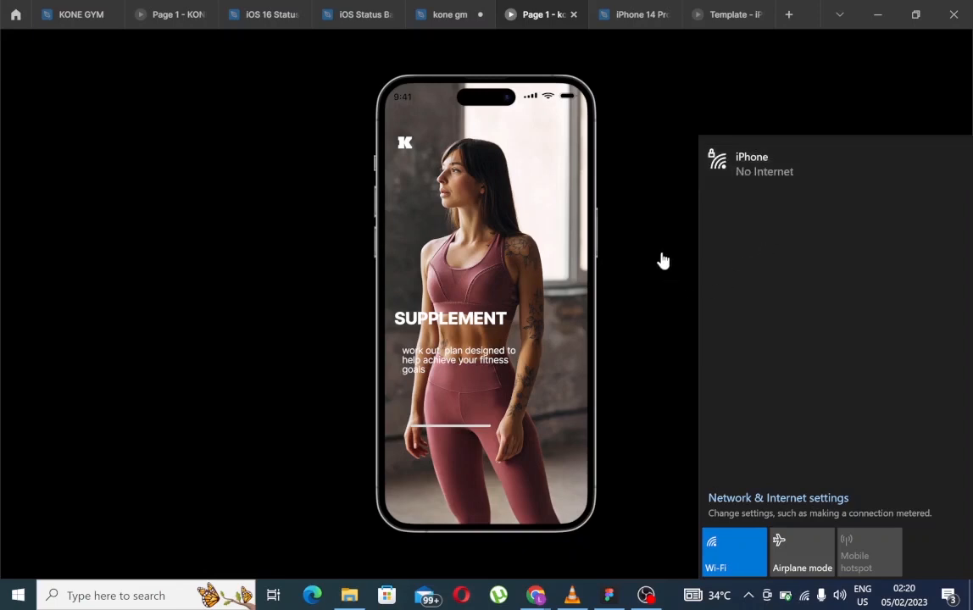
left_click(640, 332)
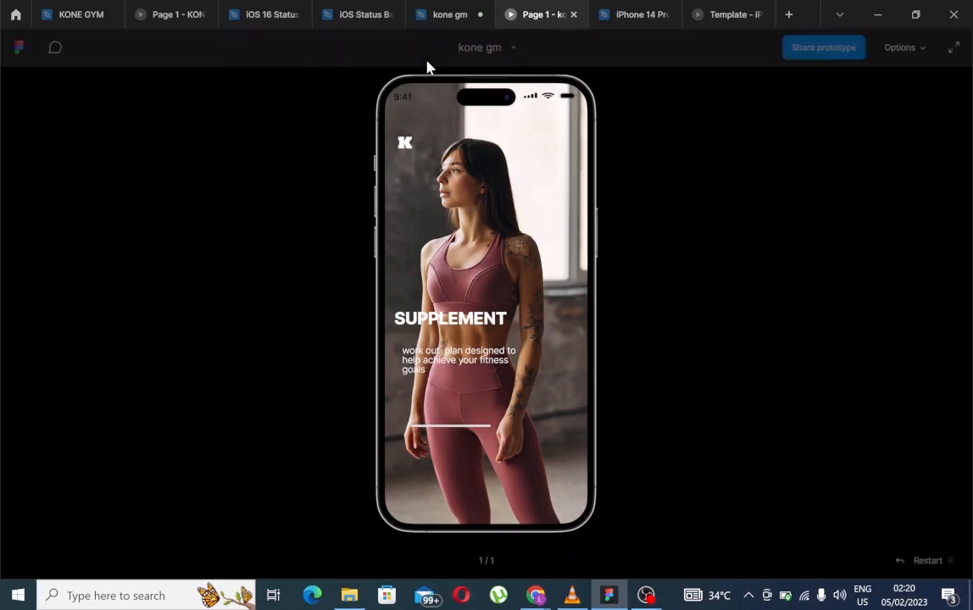
- Return to the kone gm design file and present the frame again to check the indicator bars
left_click(460, 19)
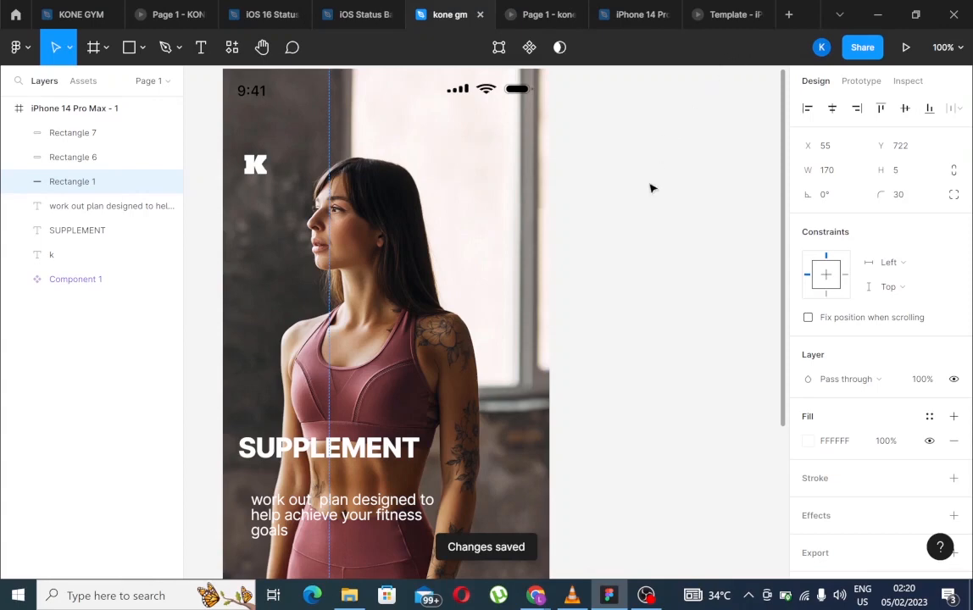
scroll(565, 354, "down", 3)
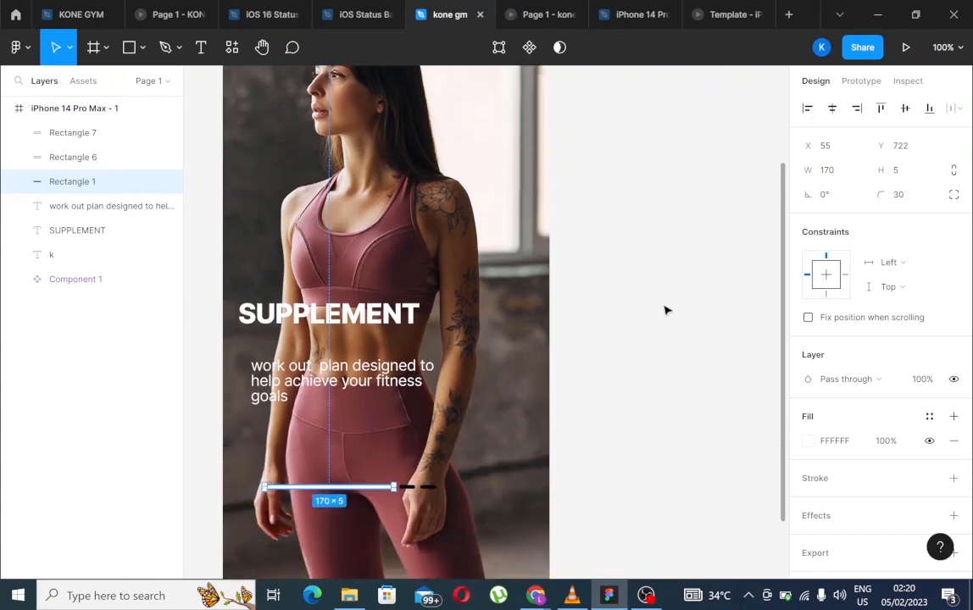
left_click(904, 51)
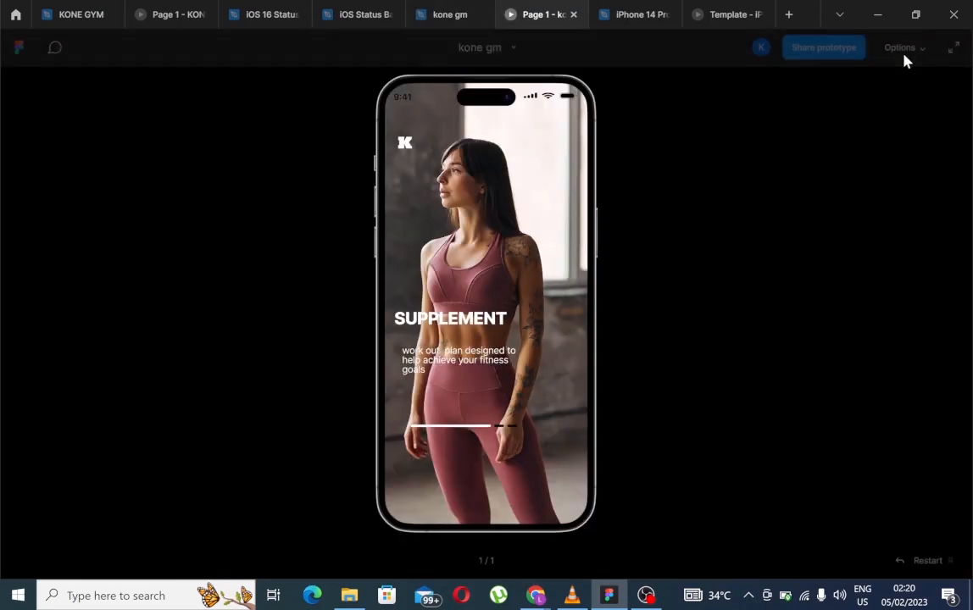
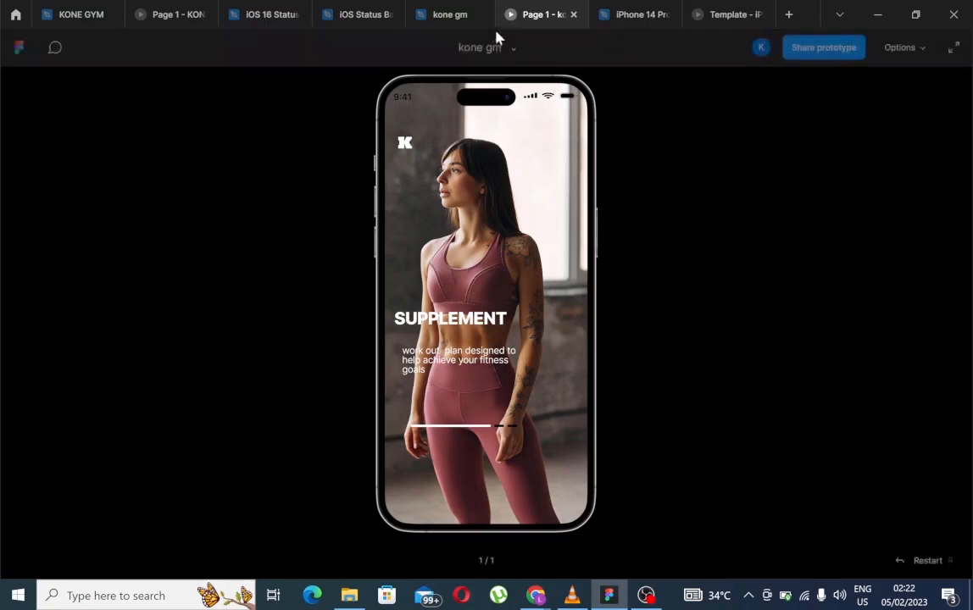
- Go back to the design file and paste a copy of the iPhone 14 Pro Max - 1 frame beside the original
left_click(455, 17)
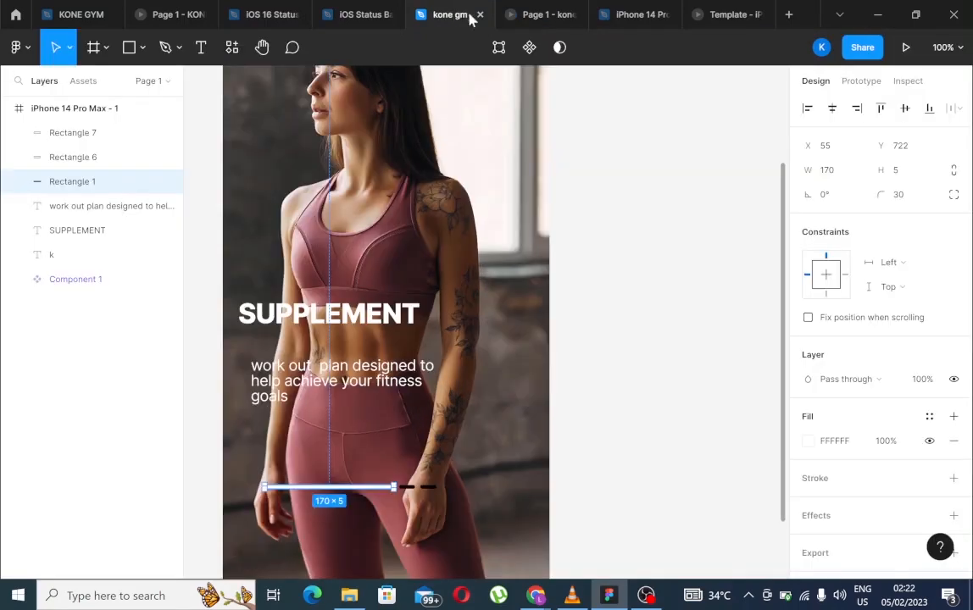
left_click(947, 47)
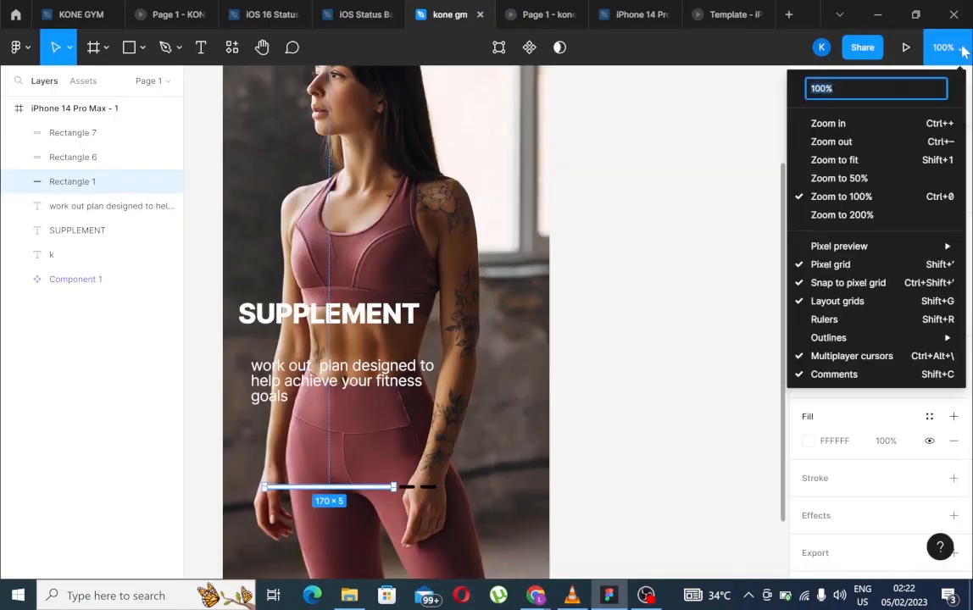
left_click(857, 178)
scroll(564, 178, "up", 2)
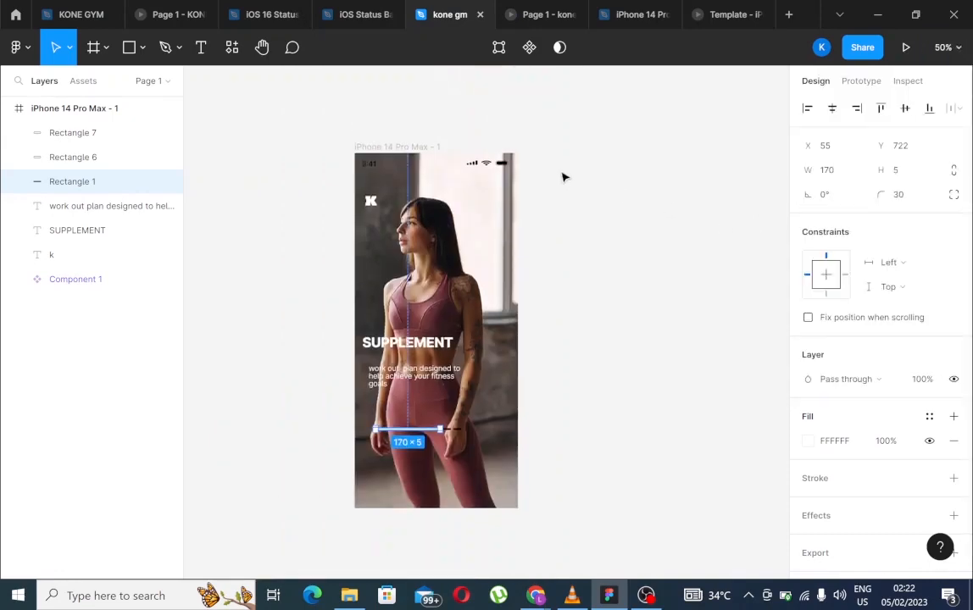
scroll(542, 161, "down", 1)
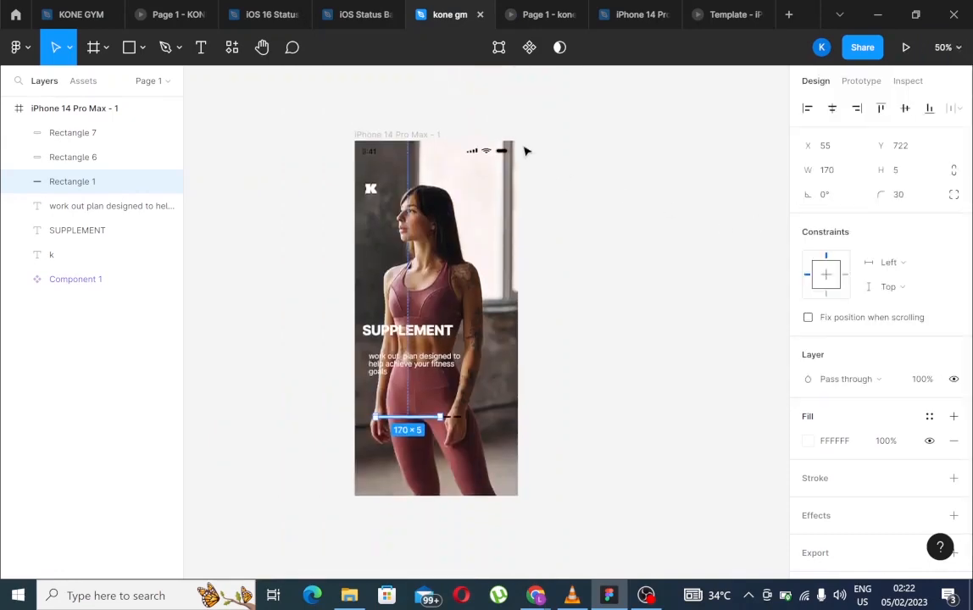
left_click(405, 141)
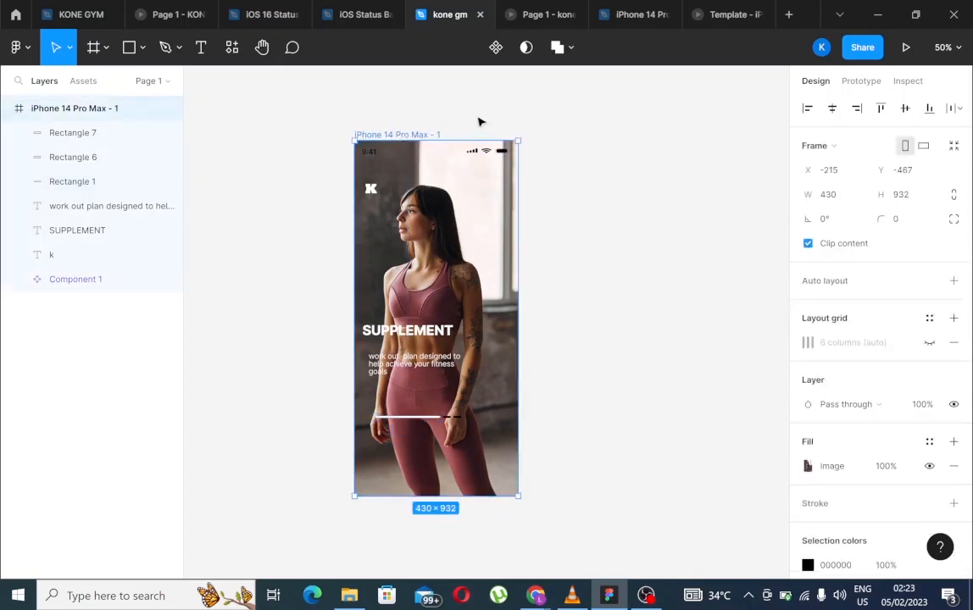
right_click(411, 139)
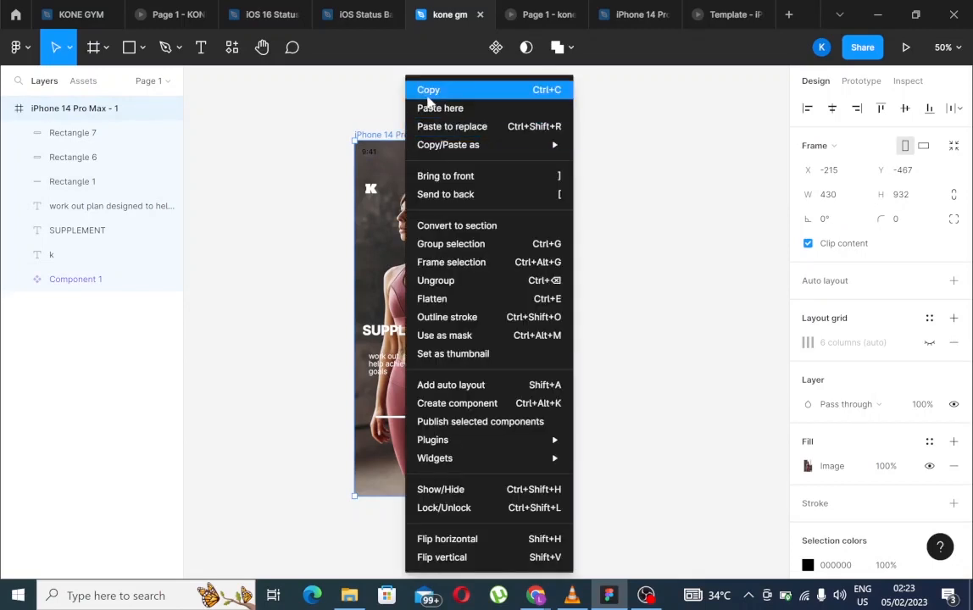
left_click(428, 92)
right_click(561, 199)
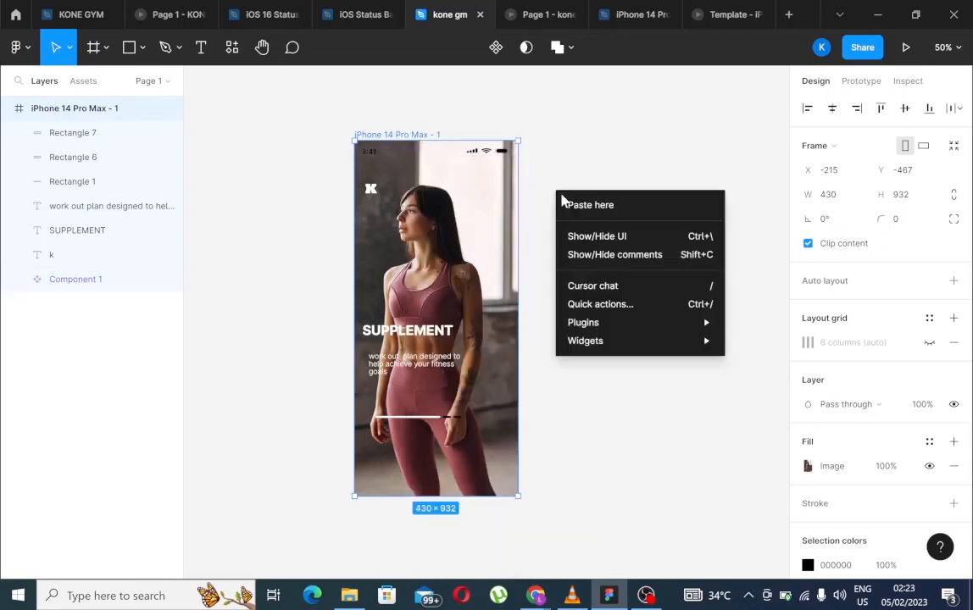
left_click(584, 205)
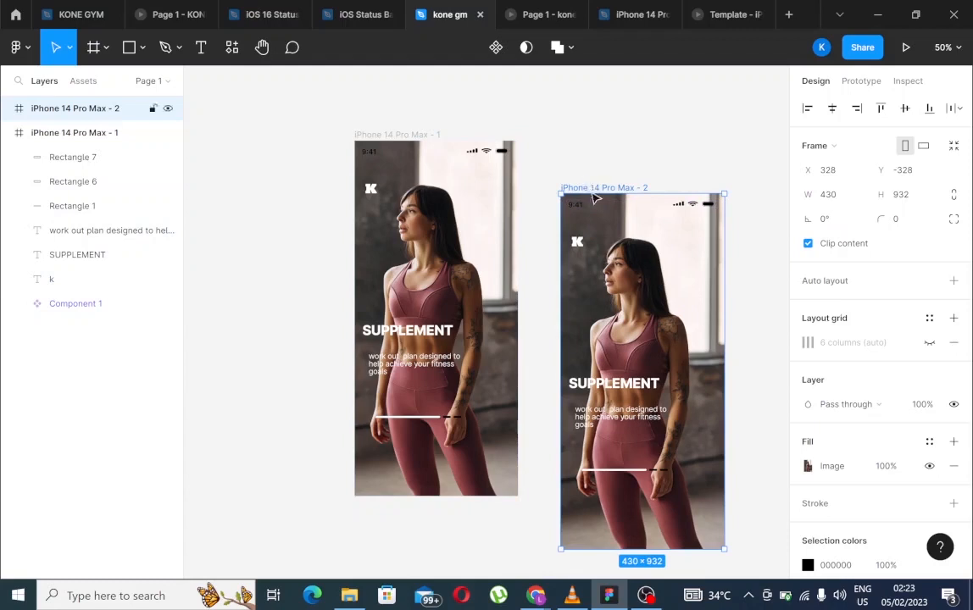
- Move the iPhone 14 Pro Max - 2 frame level with the top of the first frame, to X 318, Y -467
left_click_drag(593, 189, 588, 143)
left_click(596, 137)
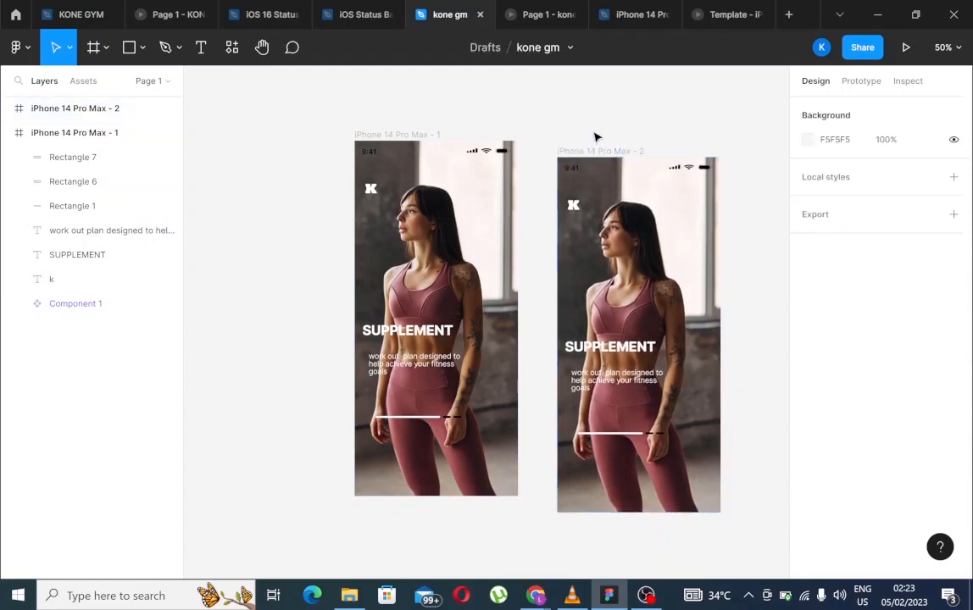
left_click(599, 151)
left_click_drag(602, 152, 612, 135)
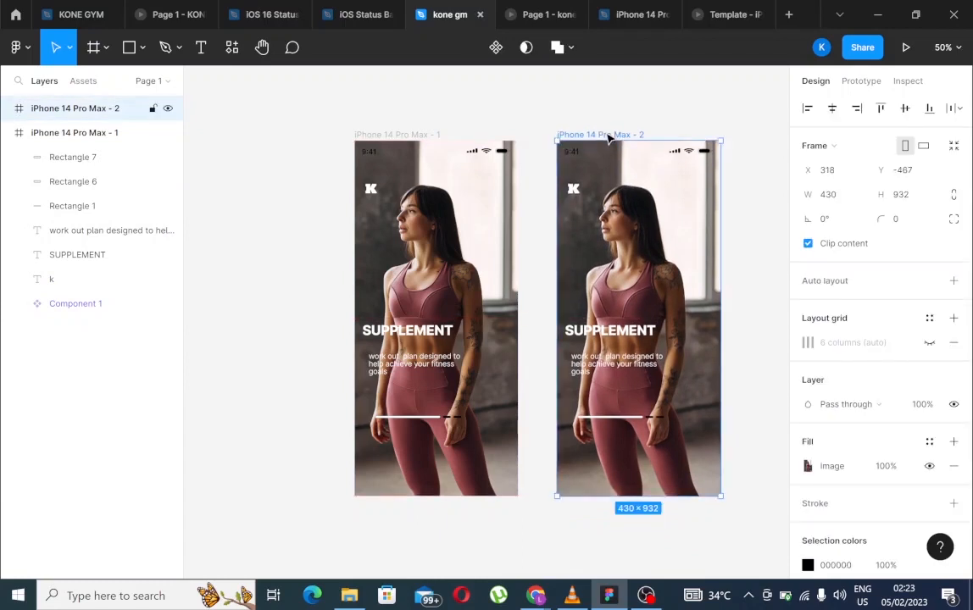
- Create a component from the long white bar and the last short bar in the first frame
left_click(416, 419)
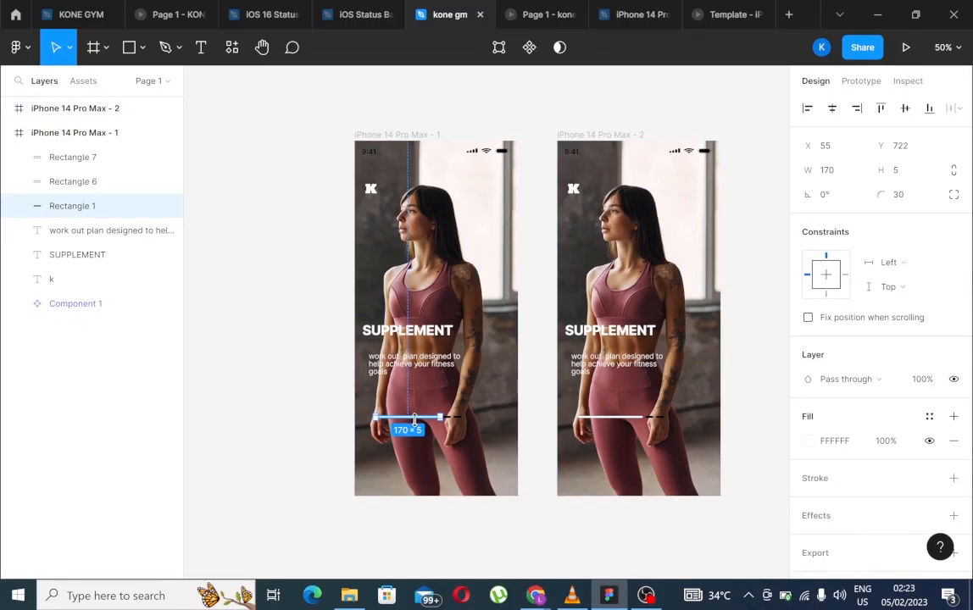
left_click(458, 421, "shift")
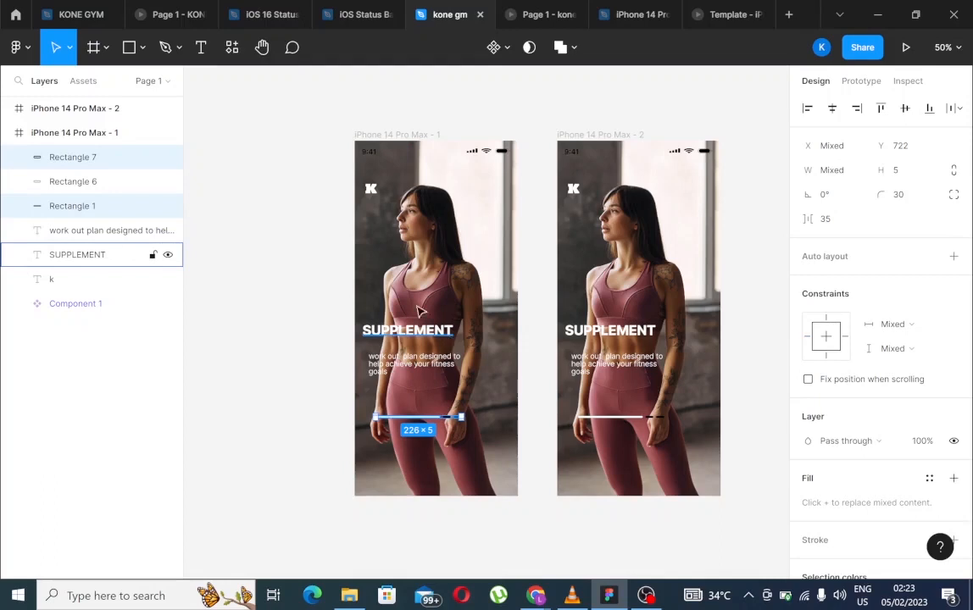
left_click(494, 48)
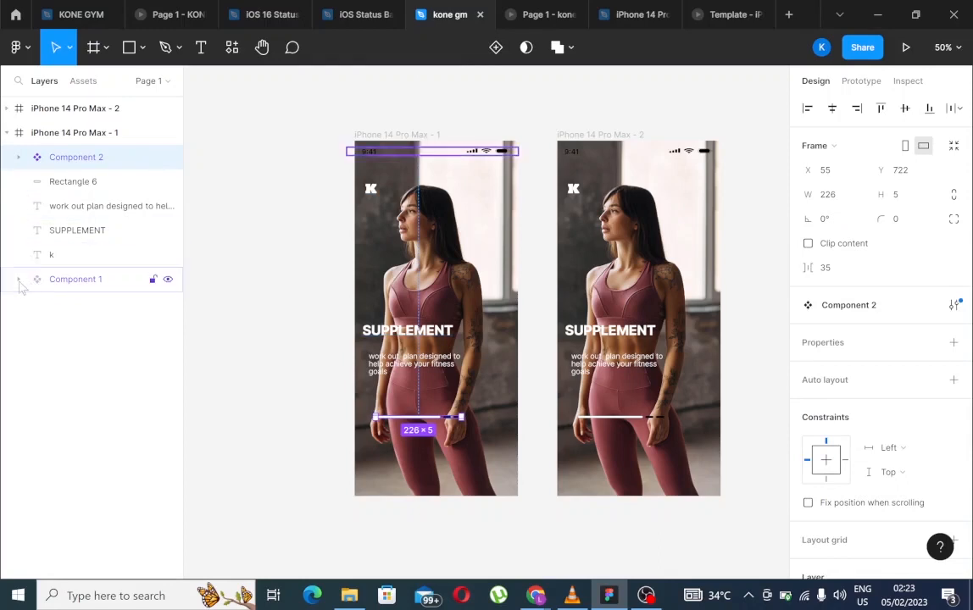
left_click(19, 279)
left_click(18, 280)
left_click(18, 157)
left_click(20, 158)
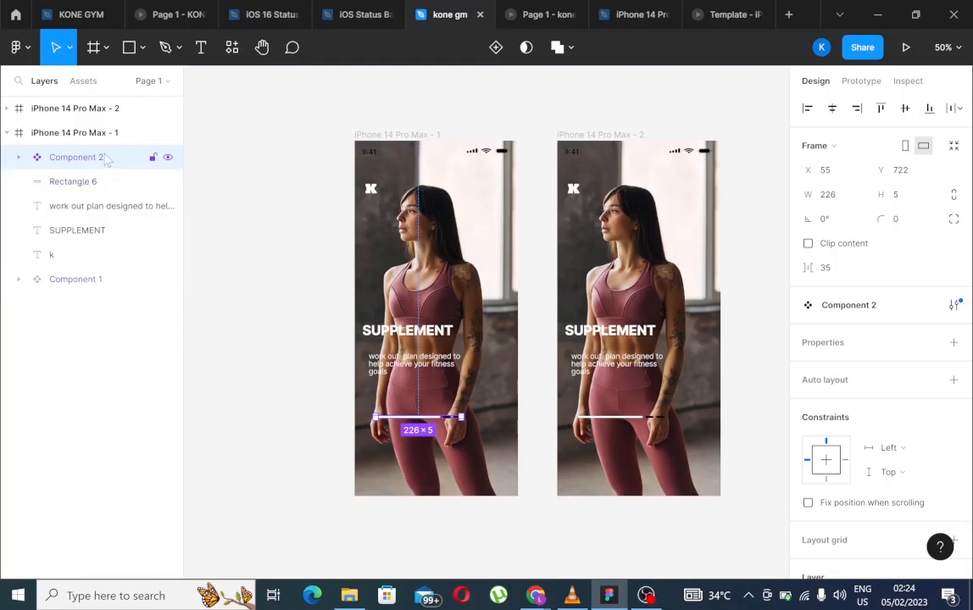
- Rename the new indicator bar component as slide
double_click(100, 159)
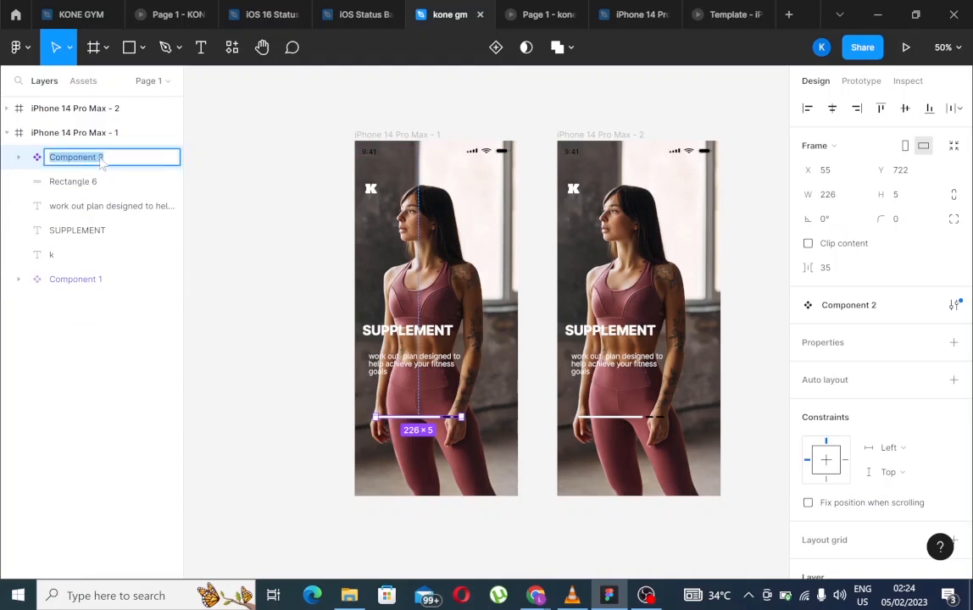
key("BackSpace")
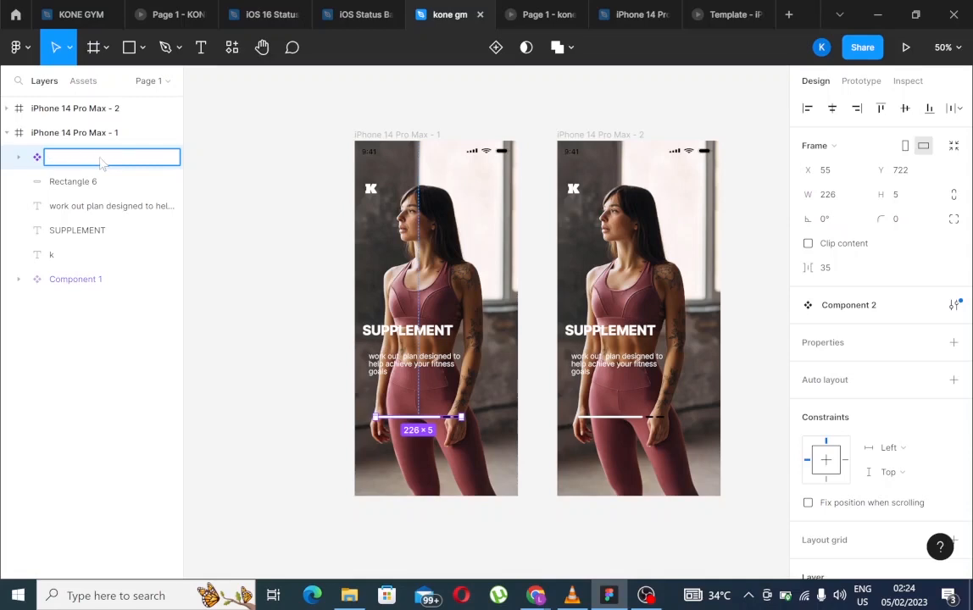
type("slide")
key("Return")
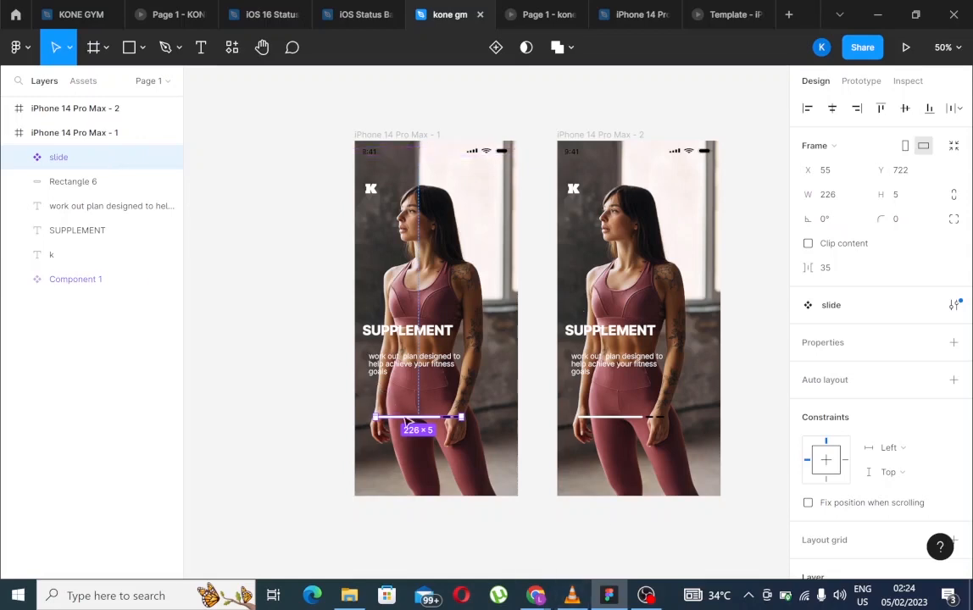
- Try shifting the slide component sideways to X 43 in the first frame
left_click(466, 464)
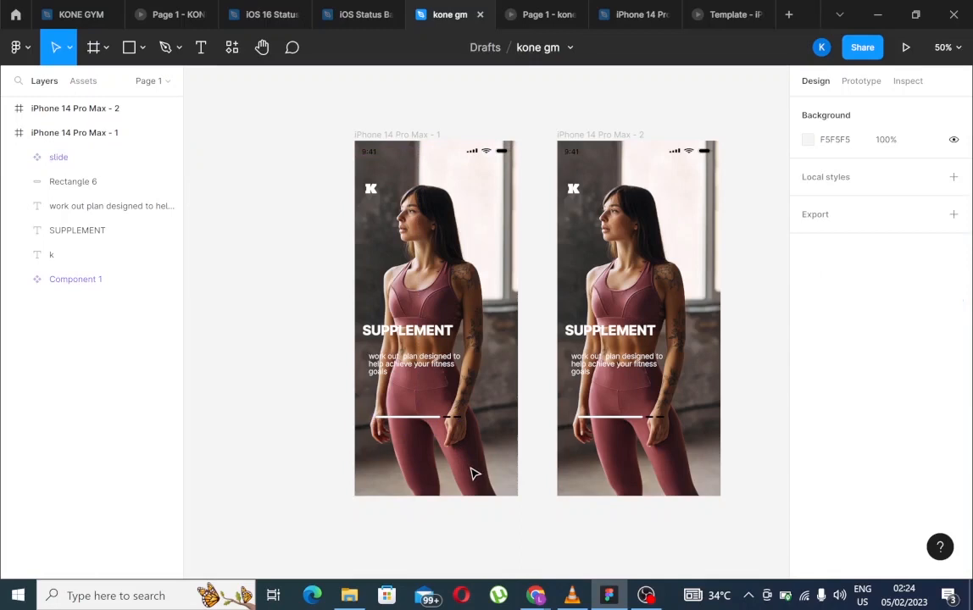
left_click(418, 417)
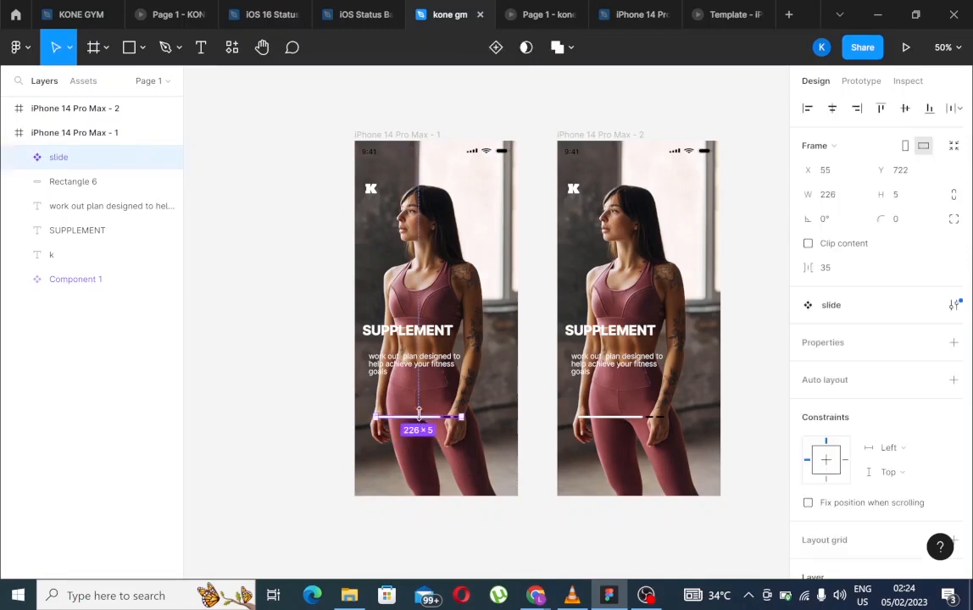
left_click(462, 360)
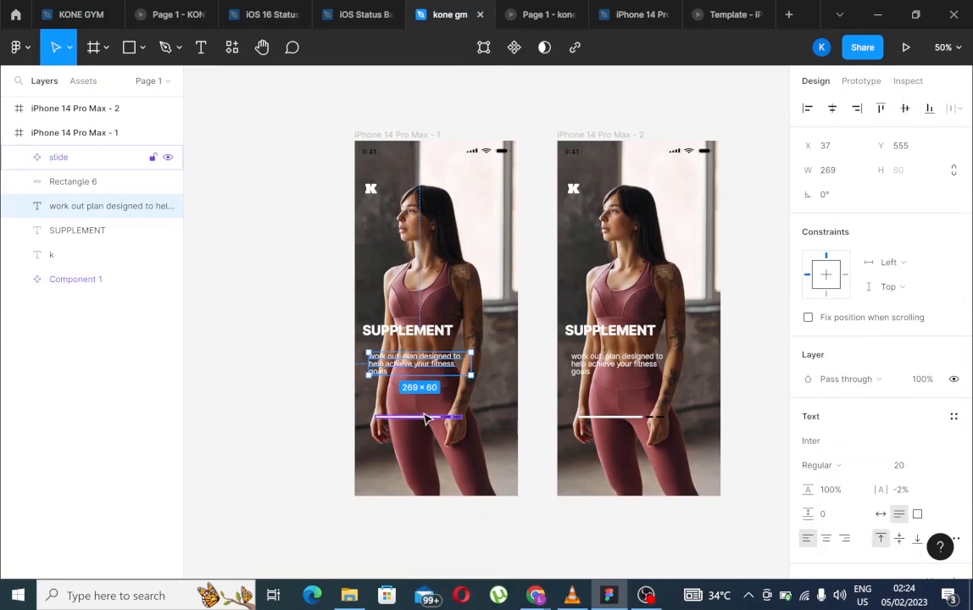
key("Escape")
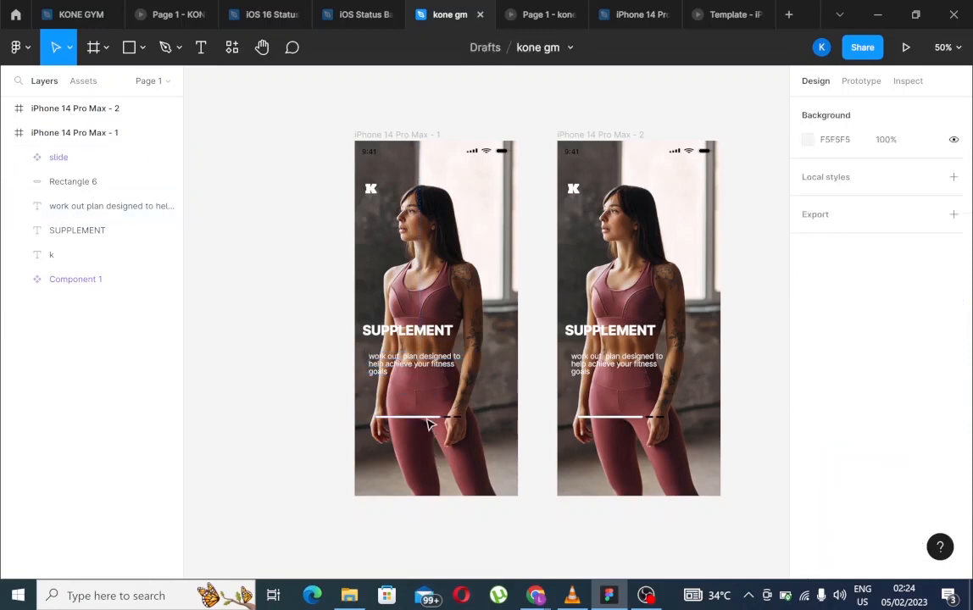
mouse_move(428, 423)
left_mouse_down()
mouse_move(434, 447)
mouse_move(424, 424)
left_mouse_up()
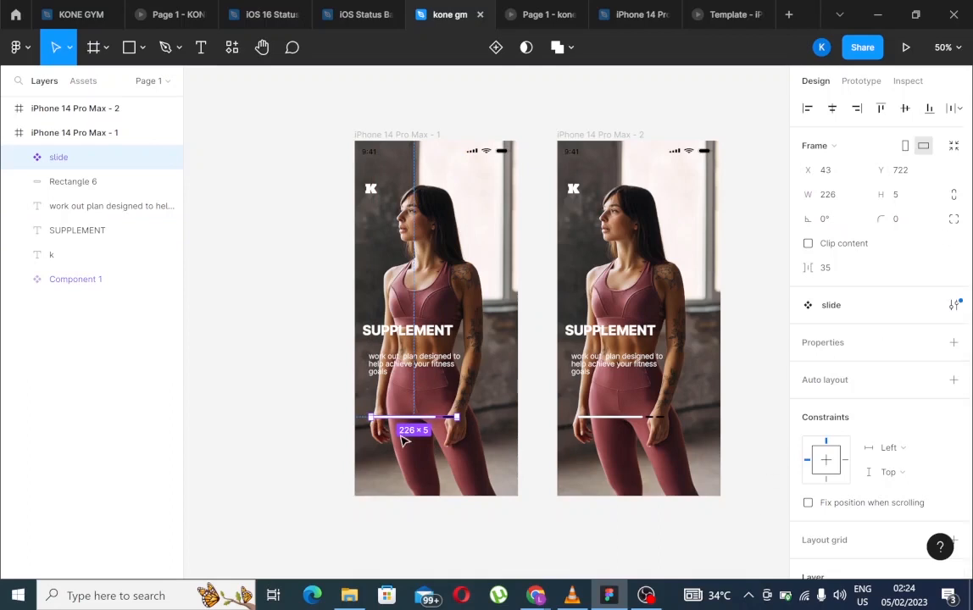
key("Escape")
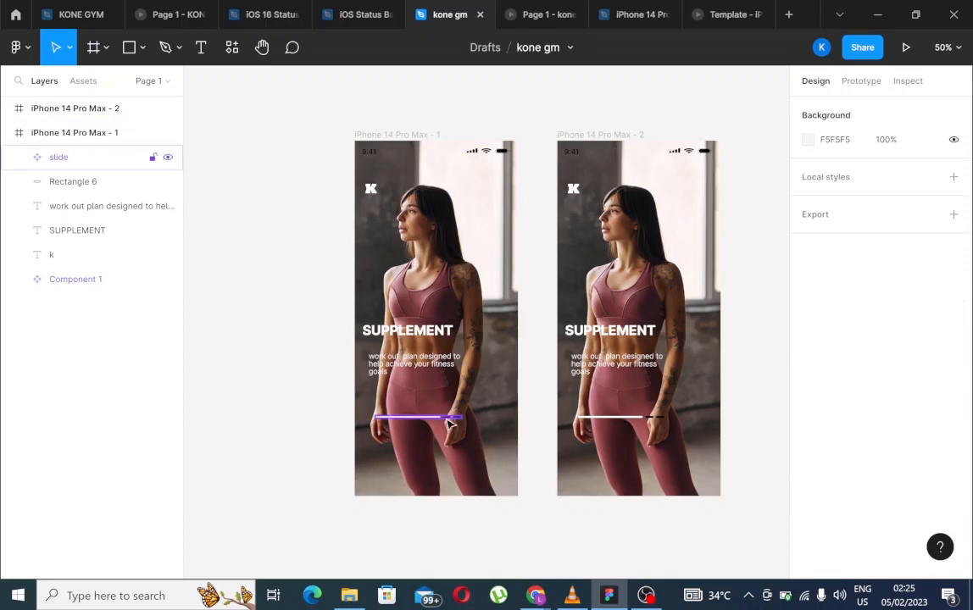
- Inspect the slide component up close to see which indicator bars it contains
left_click(449, 424)
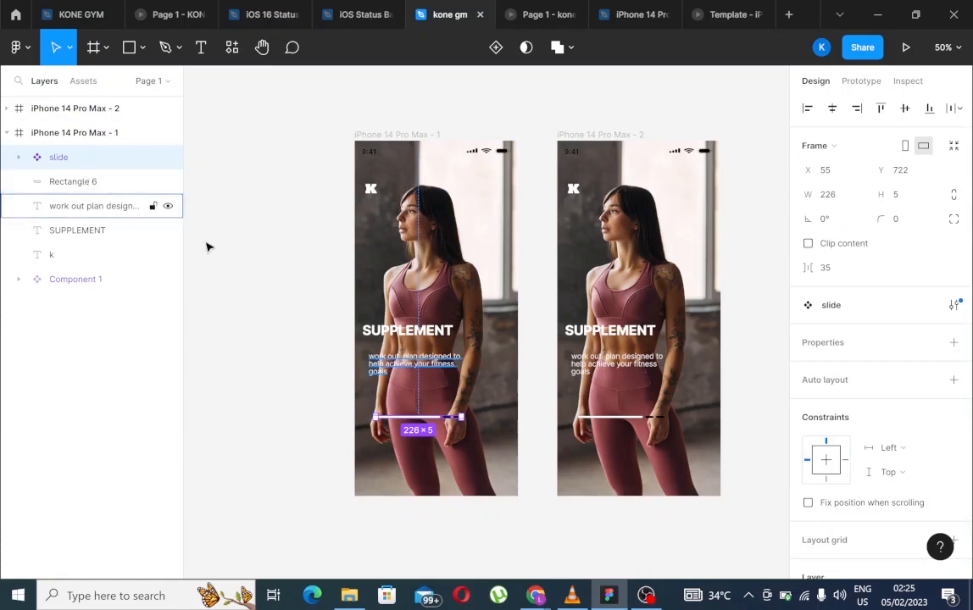
left_click(441, 446)
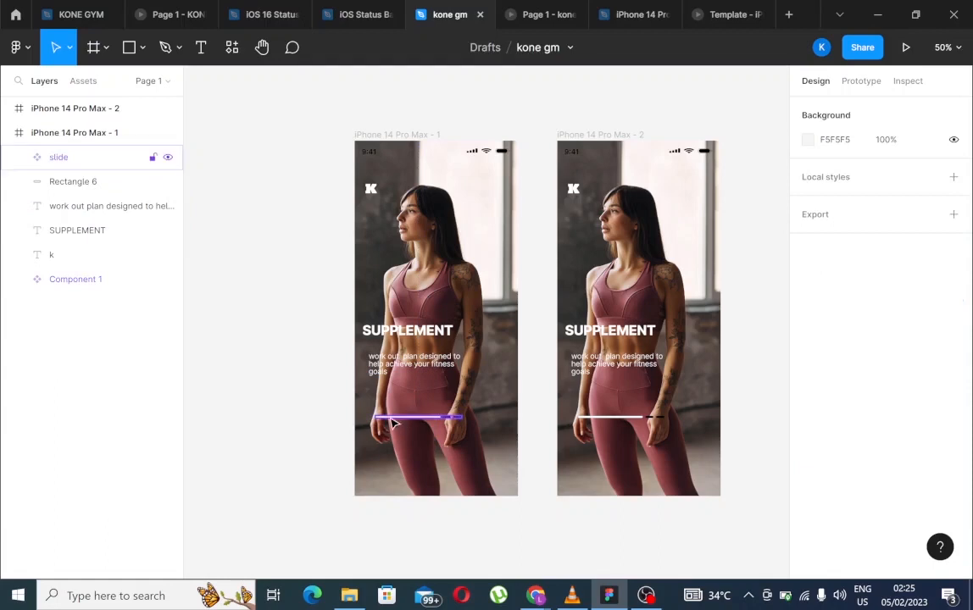
left_click(442, 417)
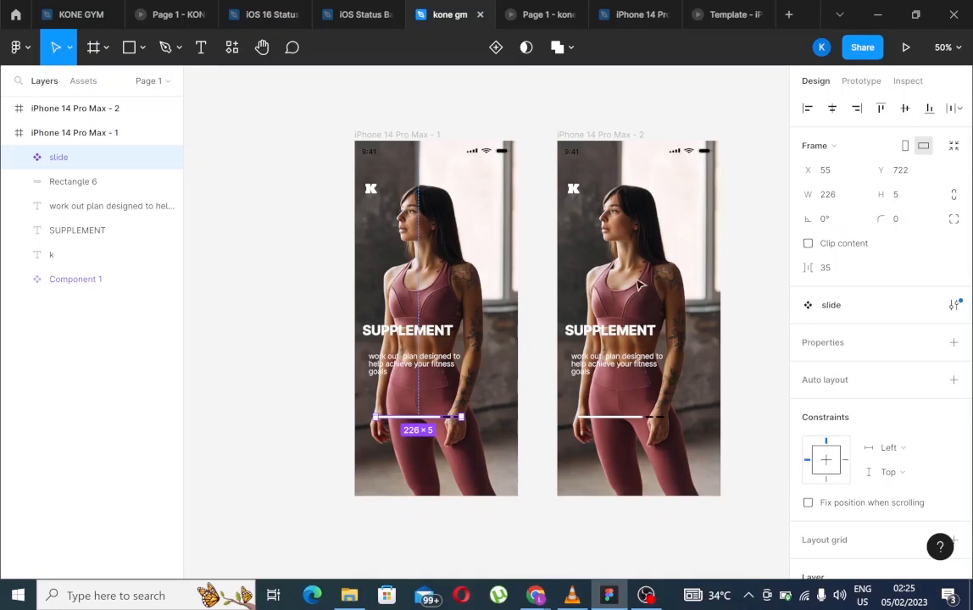
left_click(950, 49)
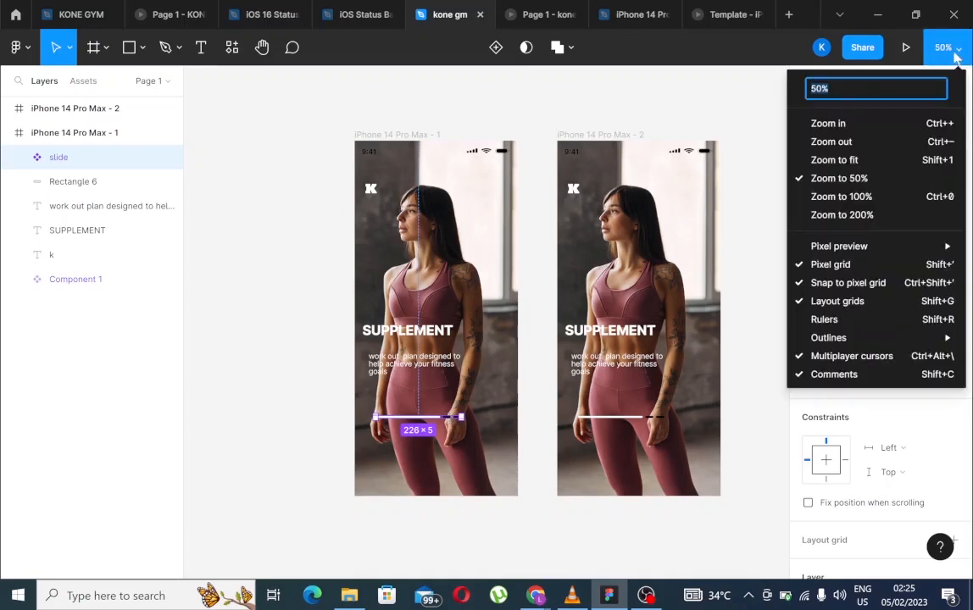
left_click(854, 128)
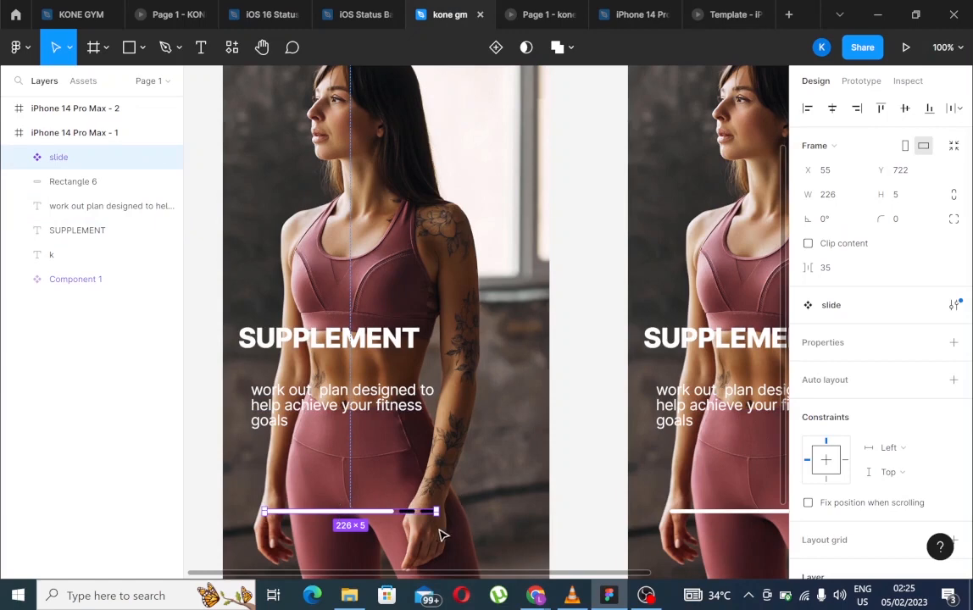
double_click(373, 515)
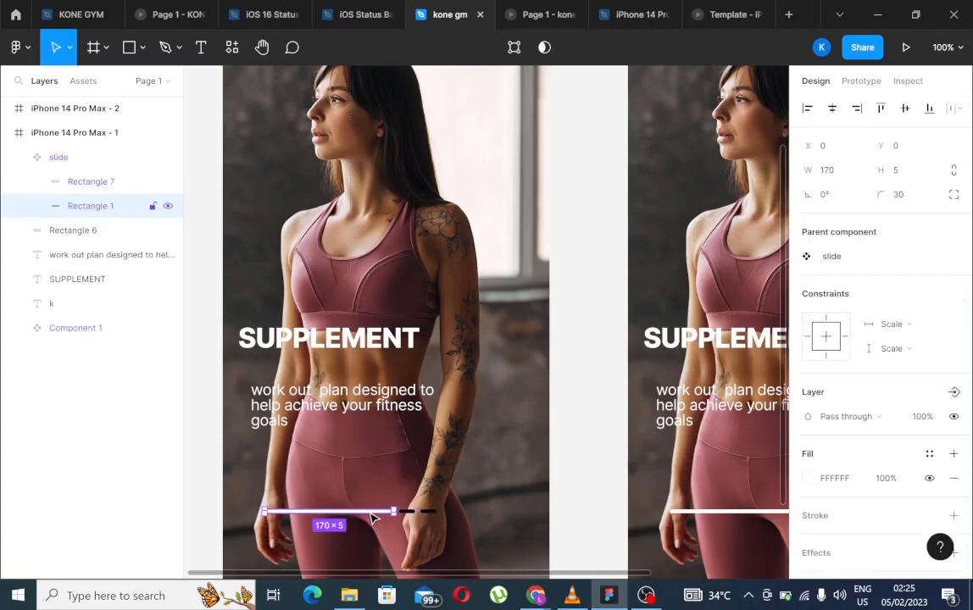
- Try to create a component from the slide component together with the middle short bar, Rectangle 6
left_click(413, 516)
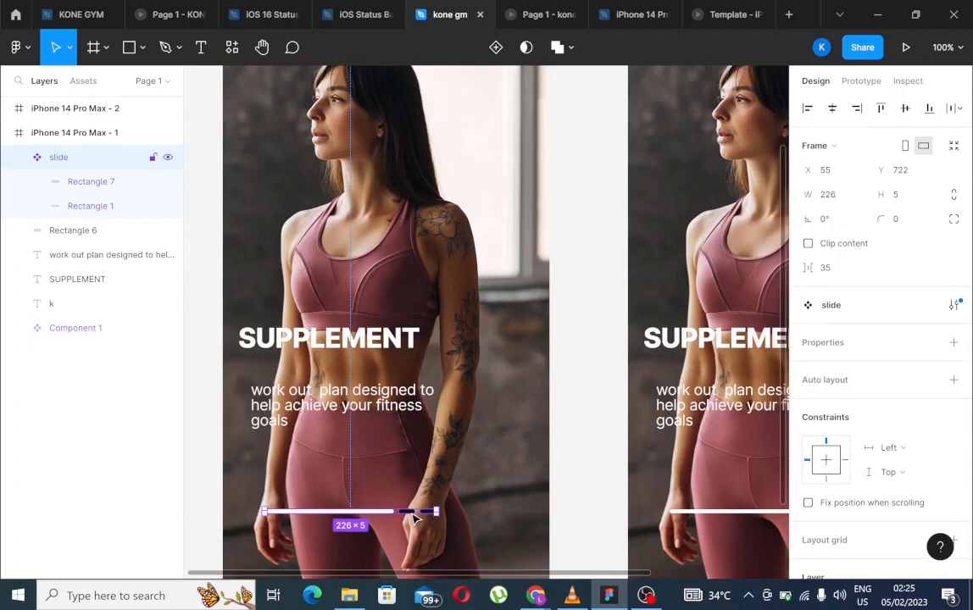
left_click(85, 232, "shift")
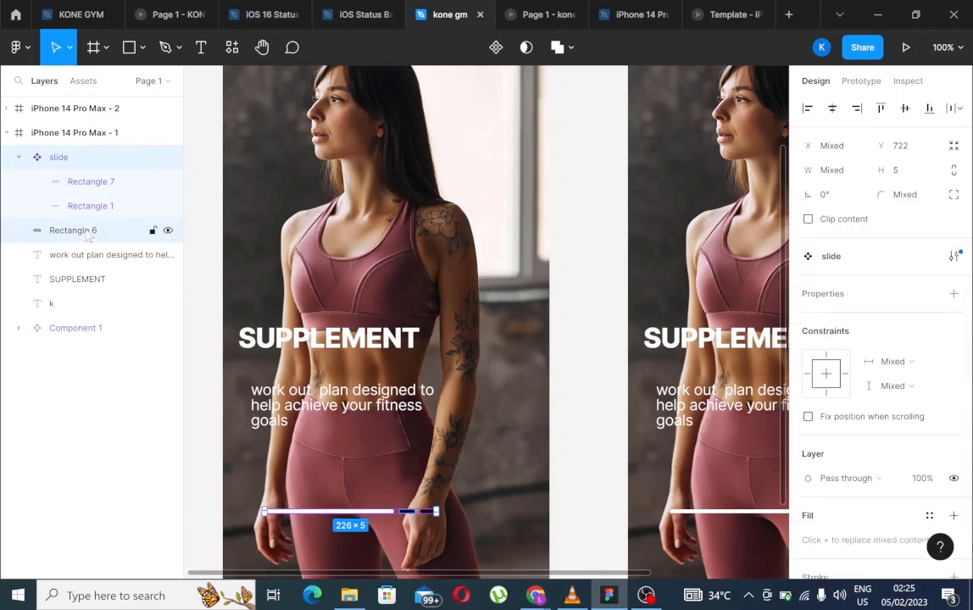
left_click(495, 49)
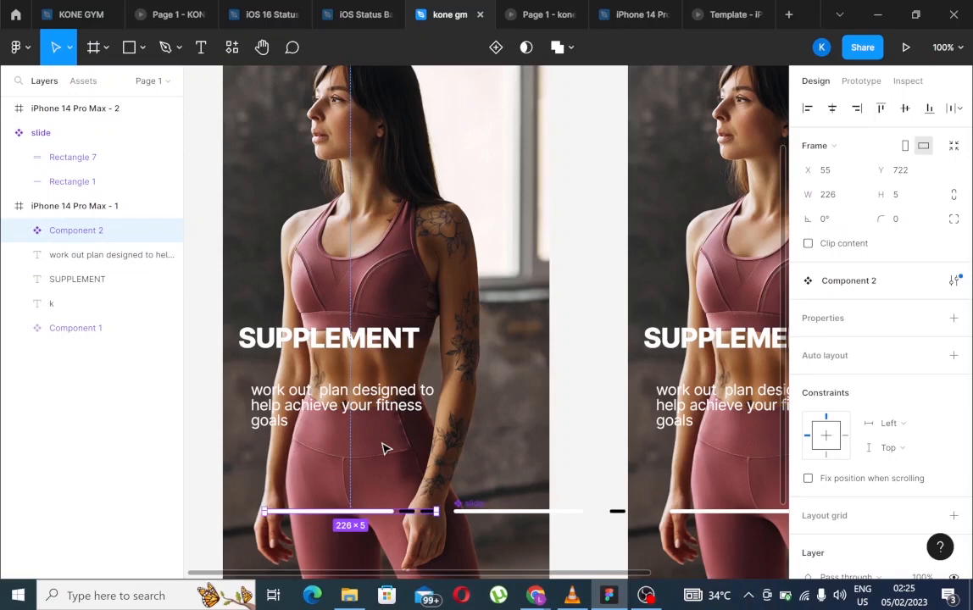
- Undo the combined component, the slide name and the two-bar component, back to separate indicator bars
key("ctrl+z")
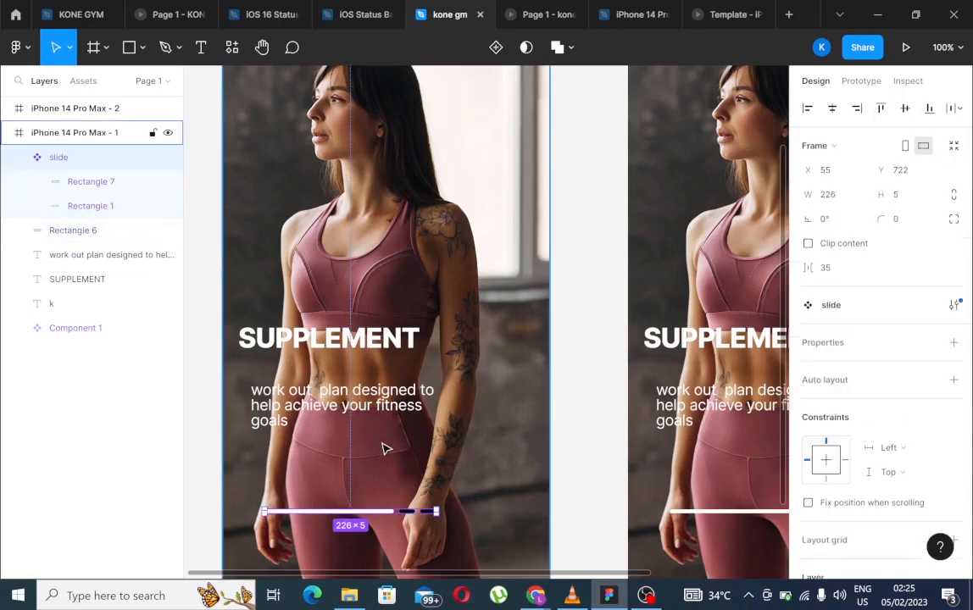
key("ctrl+z")
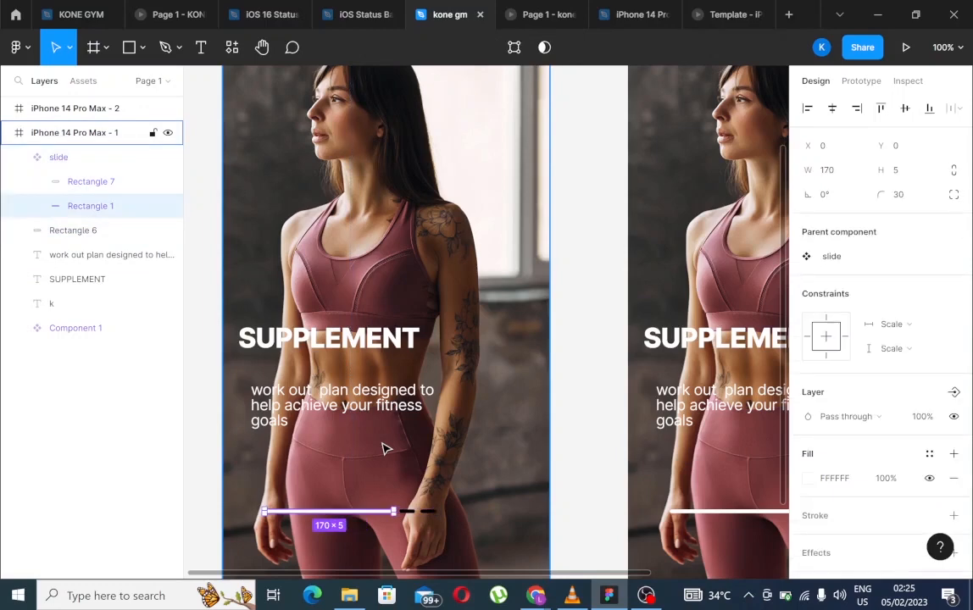
key("ctrl+shift+z")
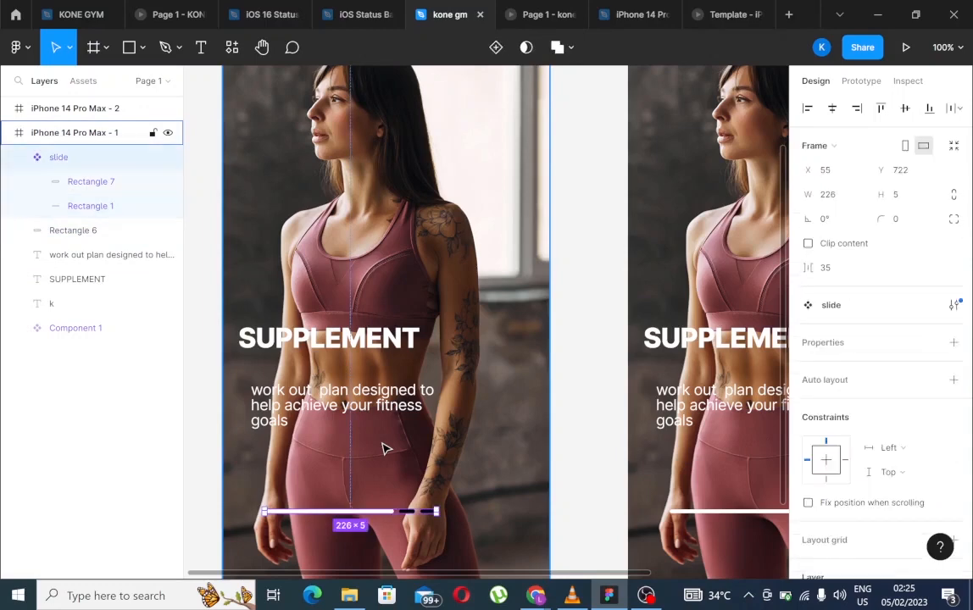
key("Escape")
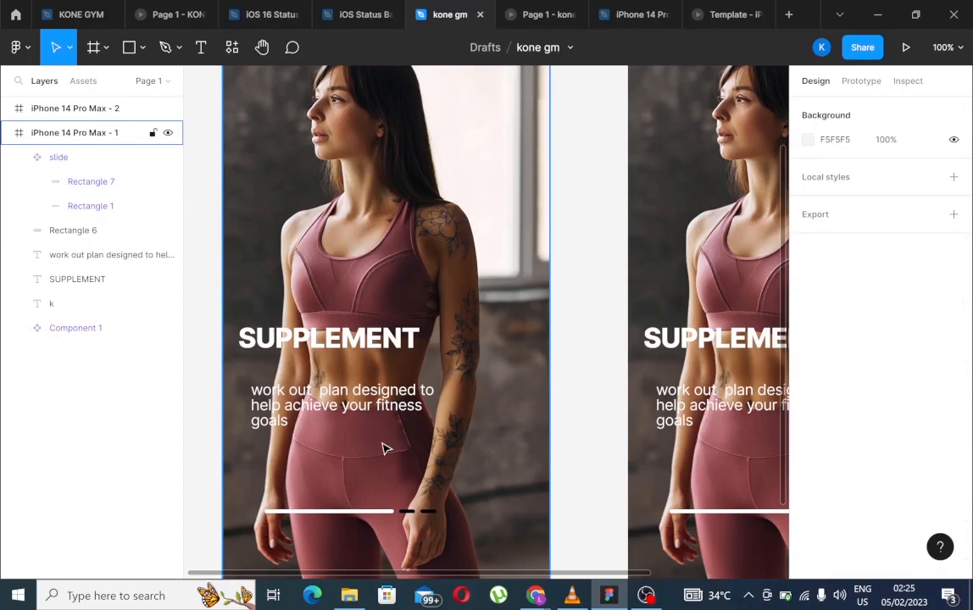
key("ctrl+z")
key("Escape")
key("ctrl+z")
key("ctrl+z")
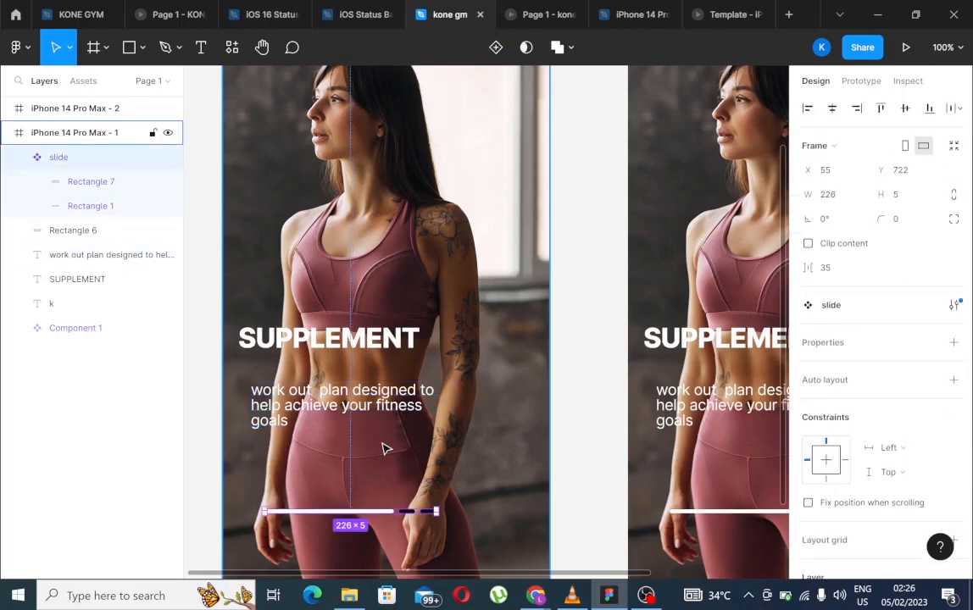
key("Escape")
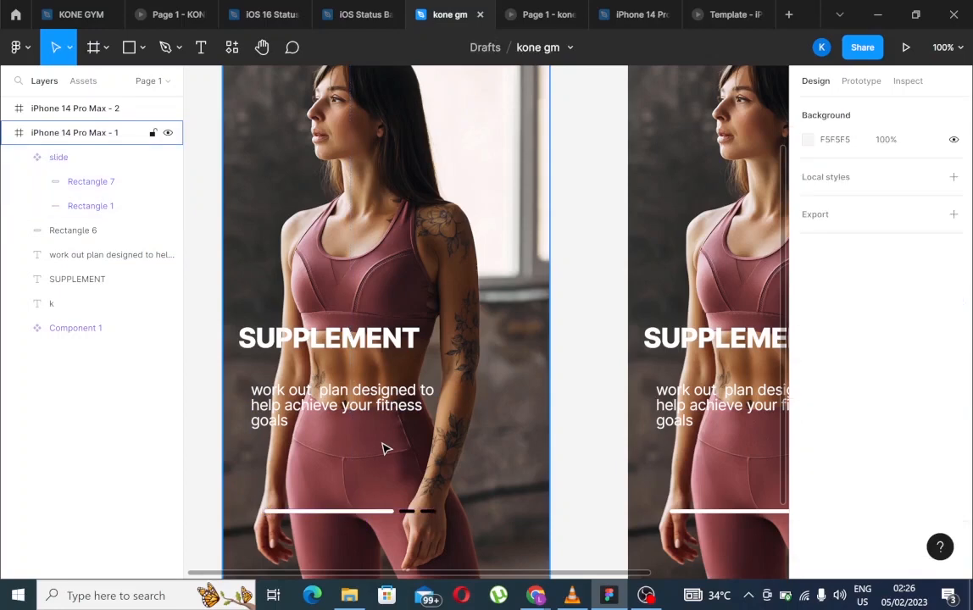
key("ctrl+z")
key("ctrl+z")
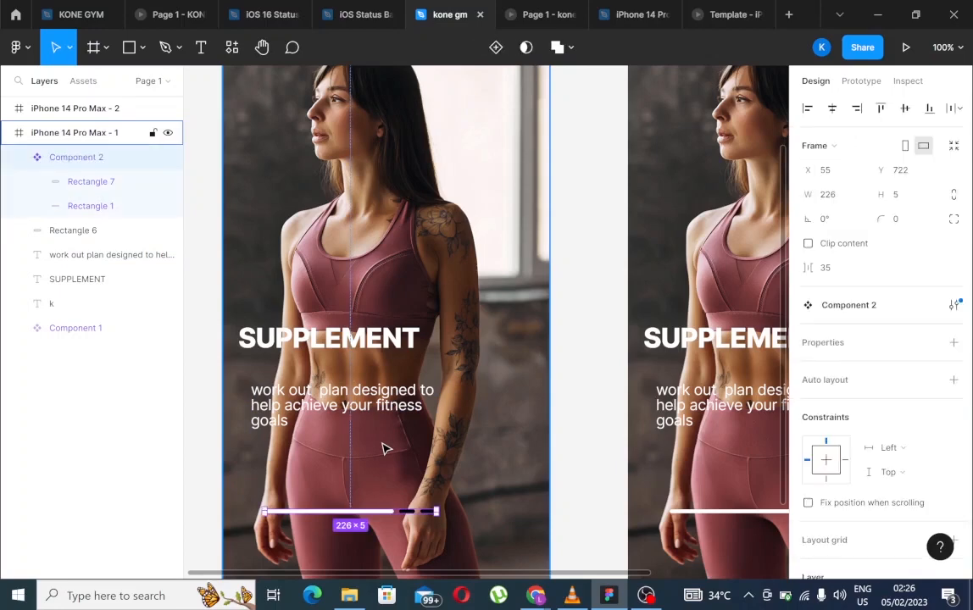
key("ctrl+z")
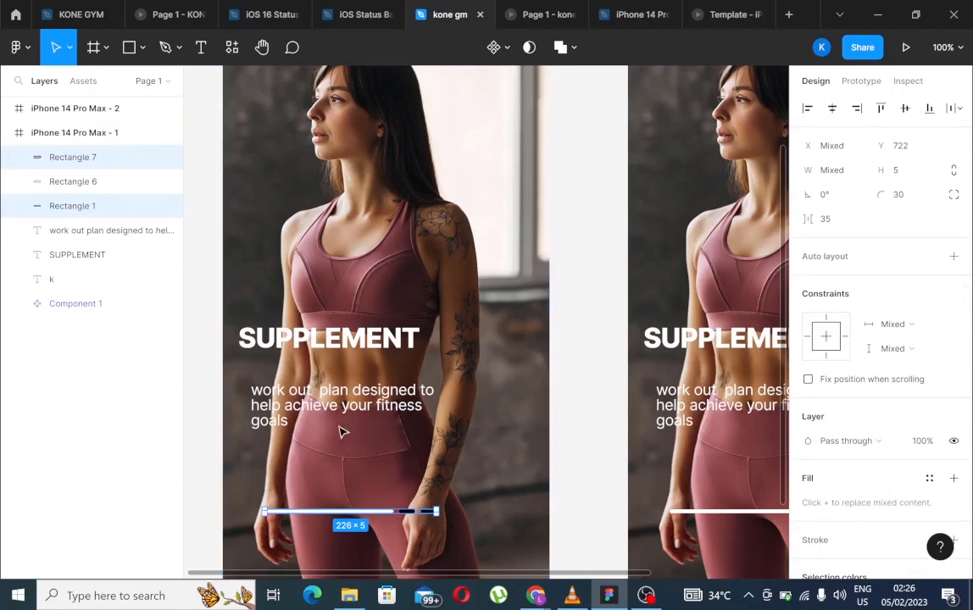
- Create a component from all three indicator bars, Rectangle 7, Rectangle 6 and Rectangle 1, in the first frame
left_click(93, 188)
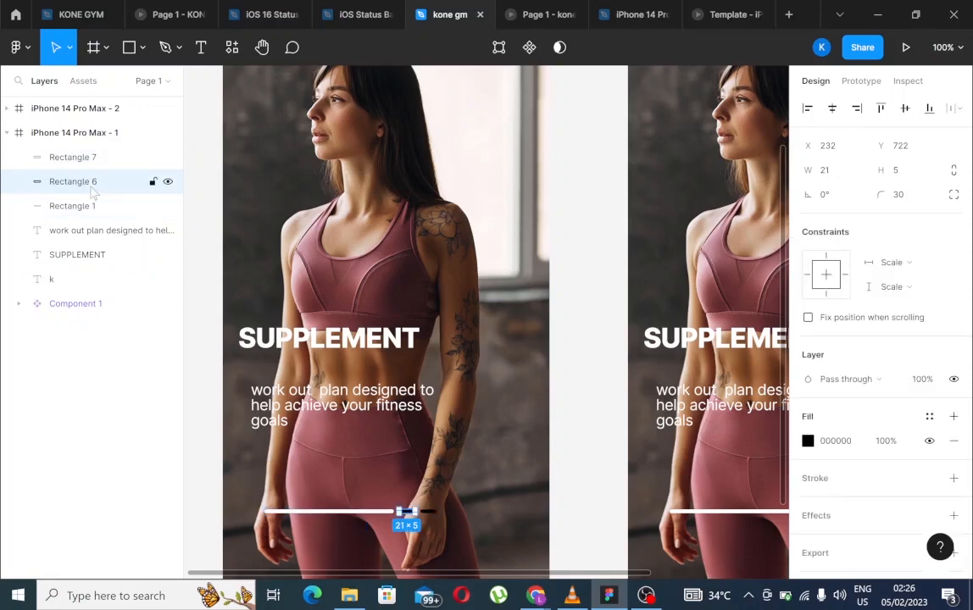
left_click(63, 149, "shift")
left_click(90, 206, "shift")
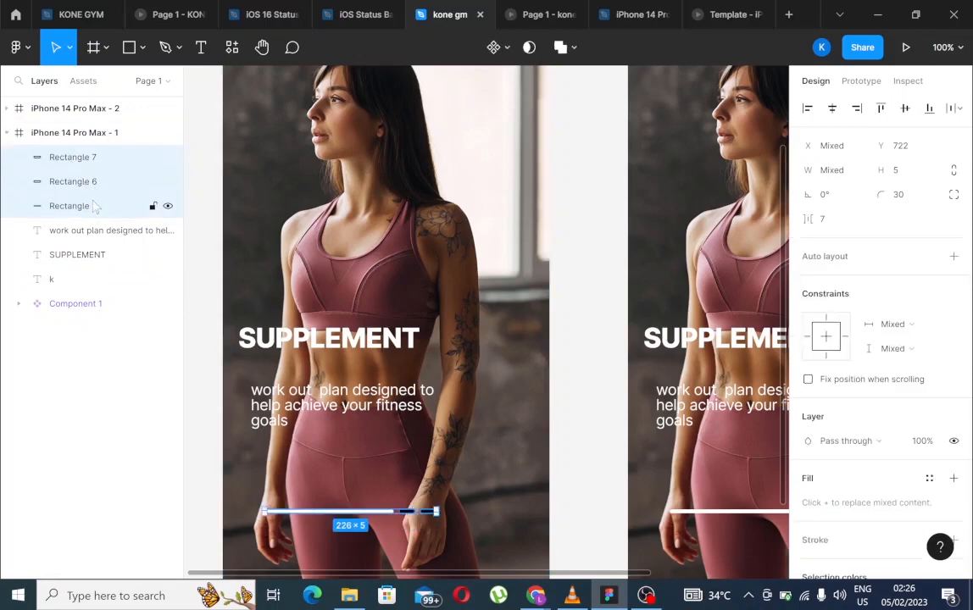
left_click(495, 49)
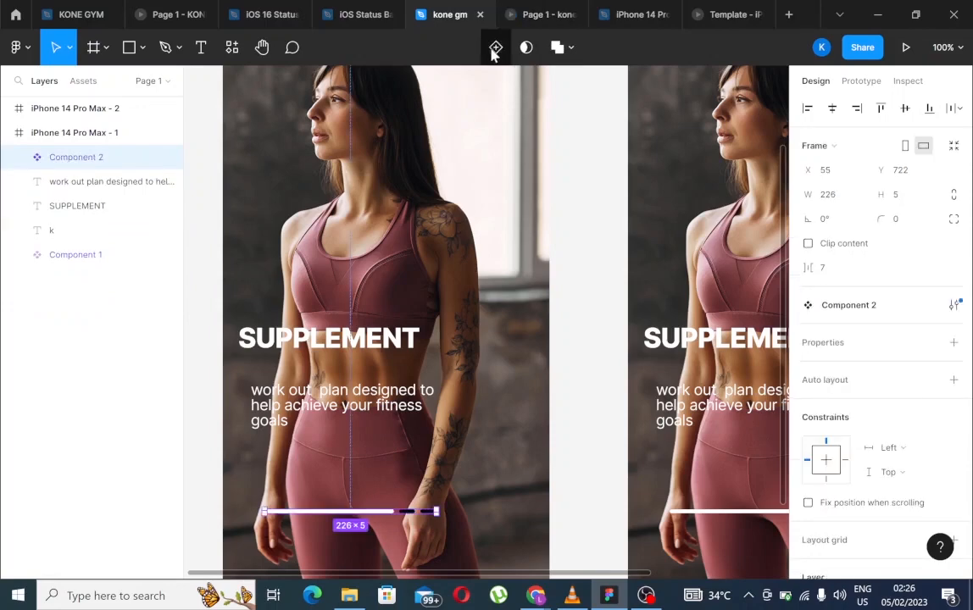
- Rename the new three-bar component in the first frame as slide
double_click(107, 166)
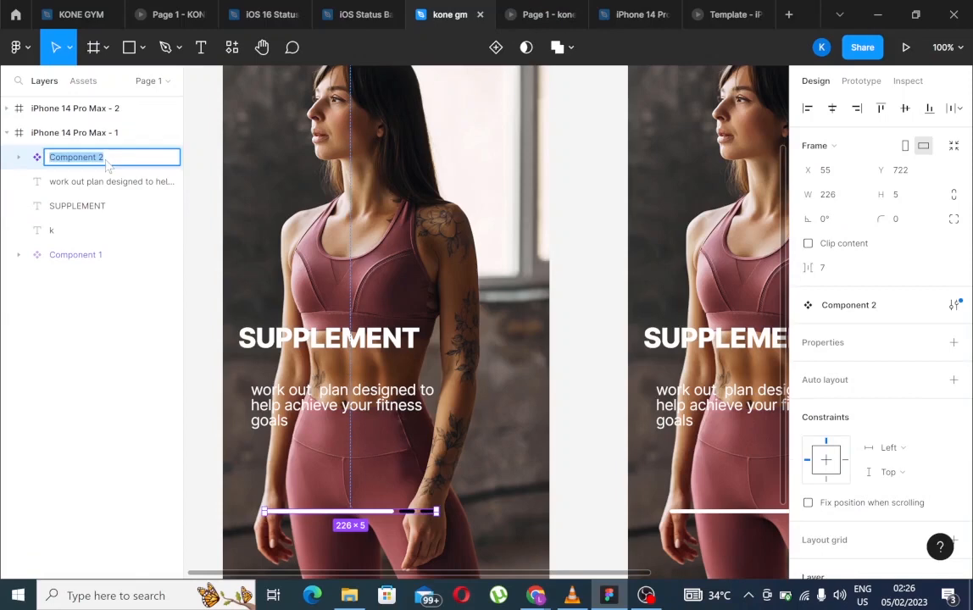
key("BackSpace")
type("s")
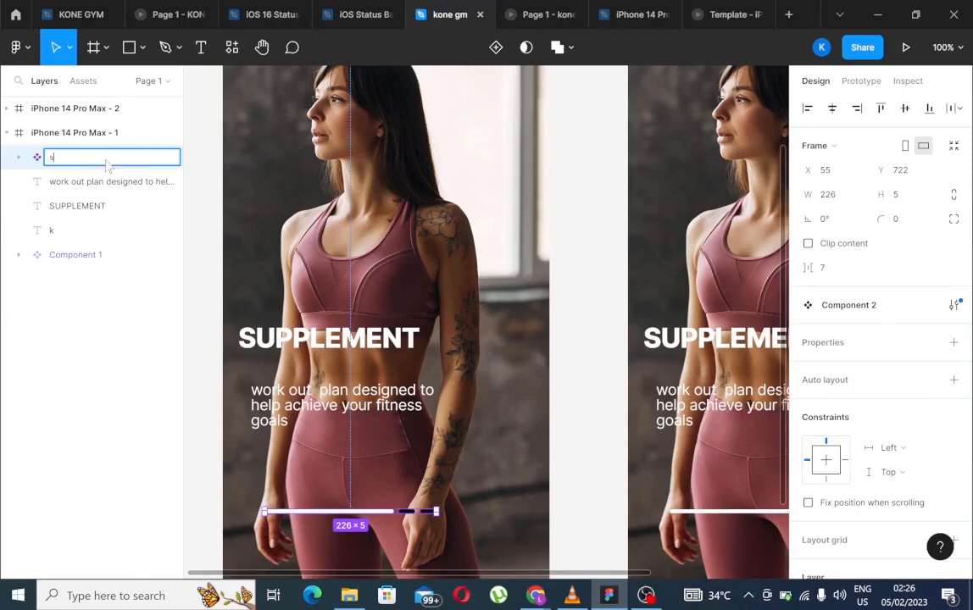
type("lide")
key("Escape")
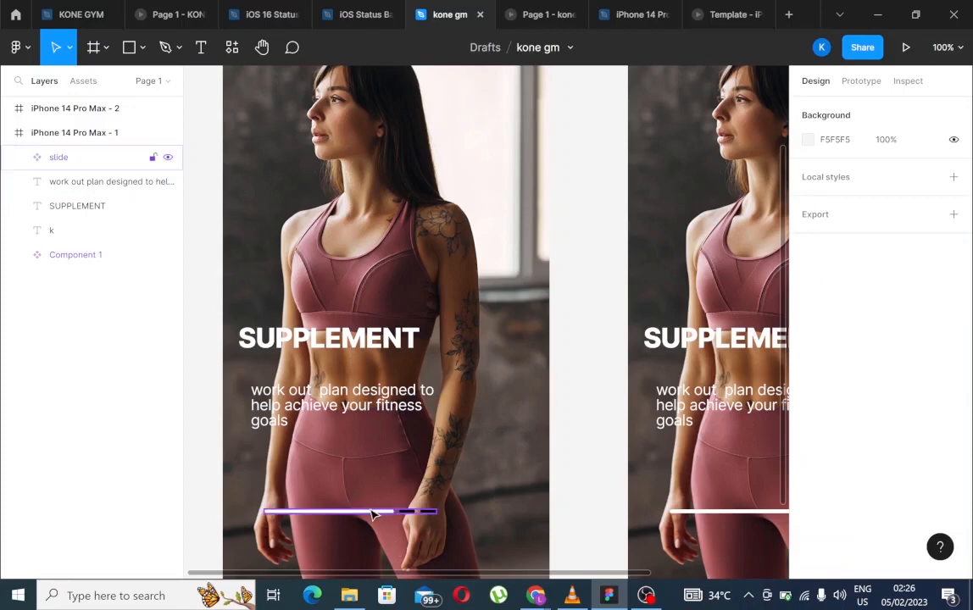
- Try moving the slide component lower in the first frame, and undo both the move and the component's renaming
left_click_drag(373, 514, 371, 488)
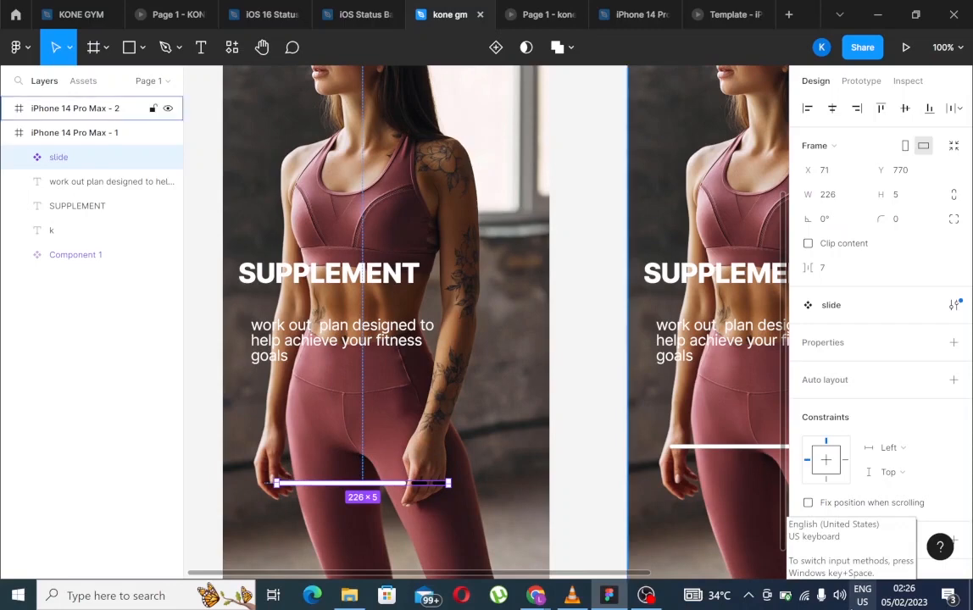
key("ctrl+z")
key("ctrl+z")
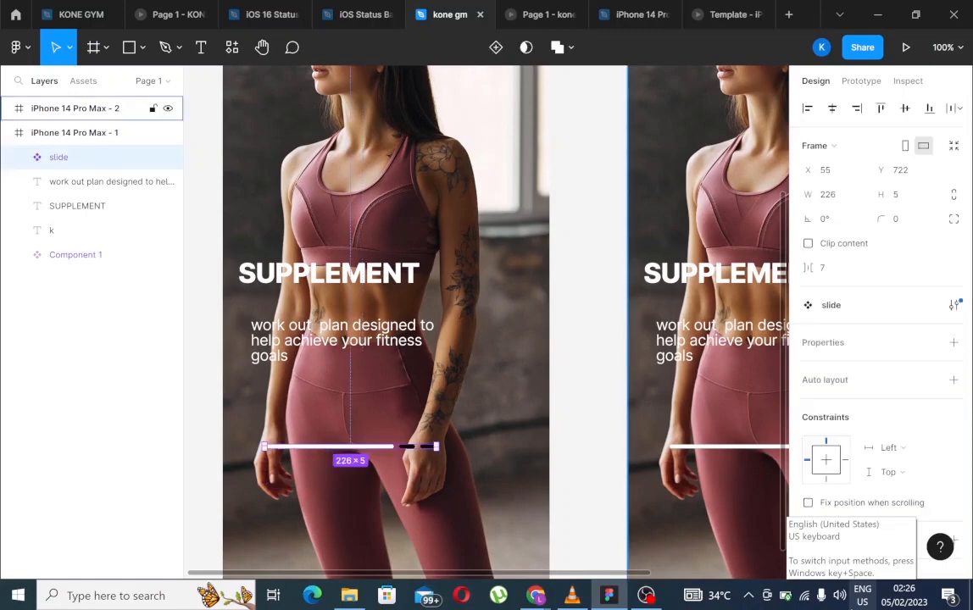
key("ctrl+z")
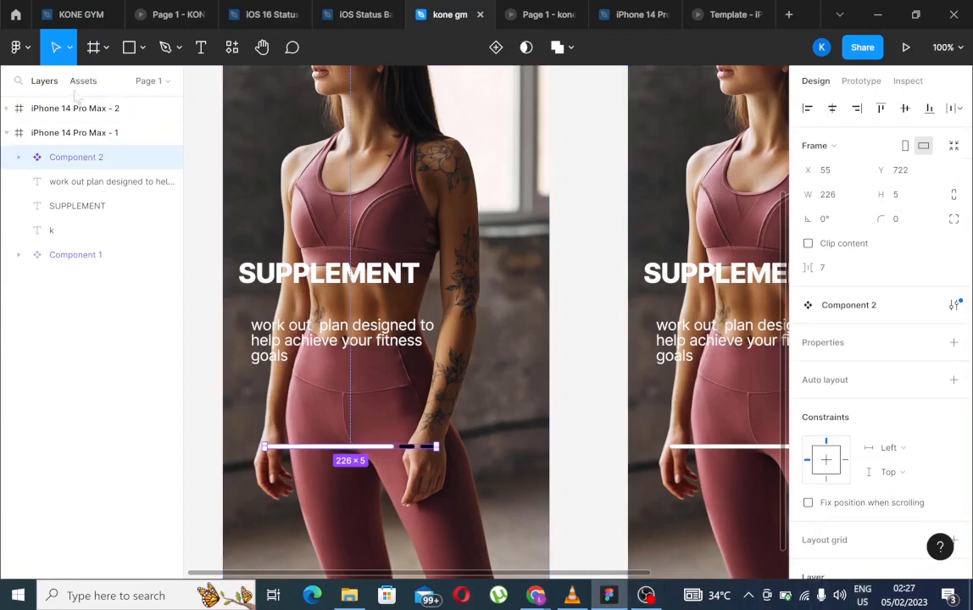
- Rename the three-bar indicator component, Component 2, as slide
double_click(89, 161)
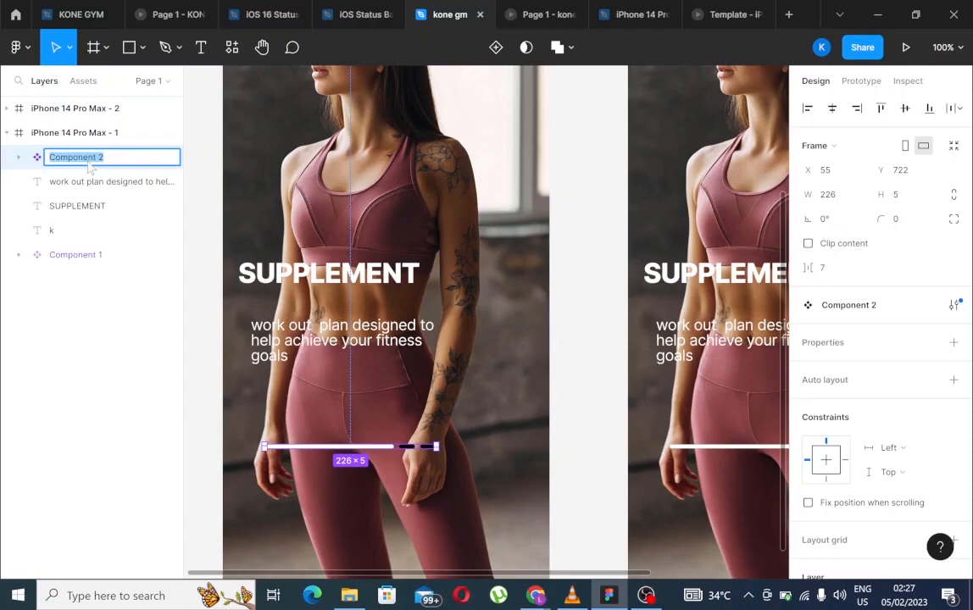
key("BackSpace")
type("slide")
left_click(118, 256)
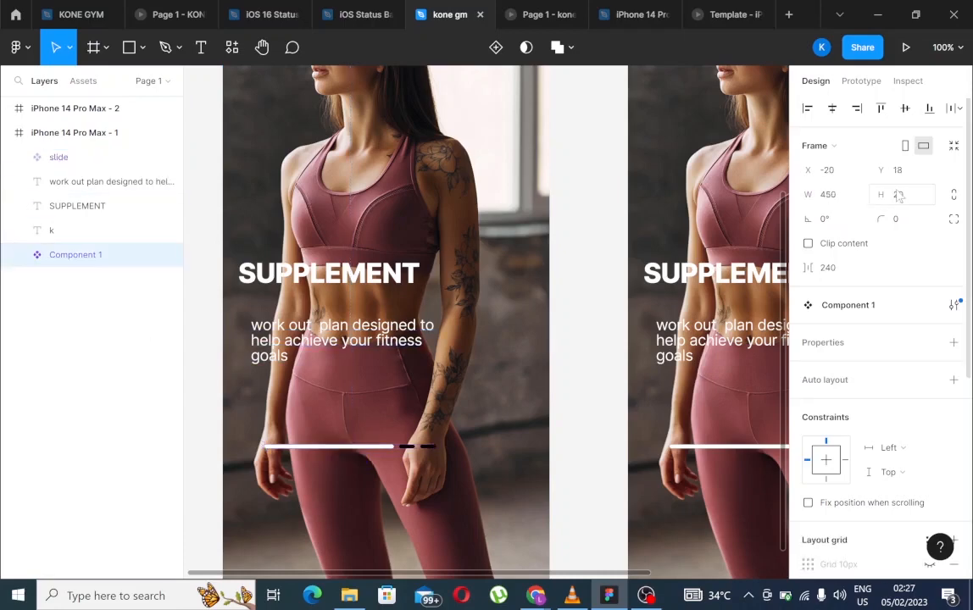
- Examine the duplicated second SUPPLEMENT screen from its status bar and logo down to the indicator bars
scroll(623, 451, "left", 7)
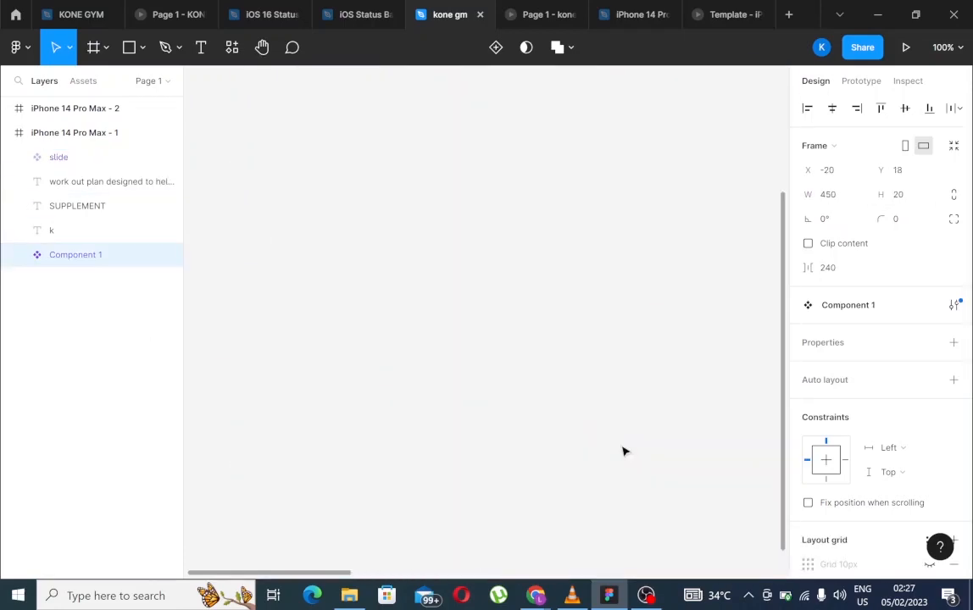
scroll(623, 451, "right", 10)
scroll(622, 450, "up", 3)
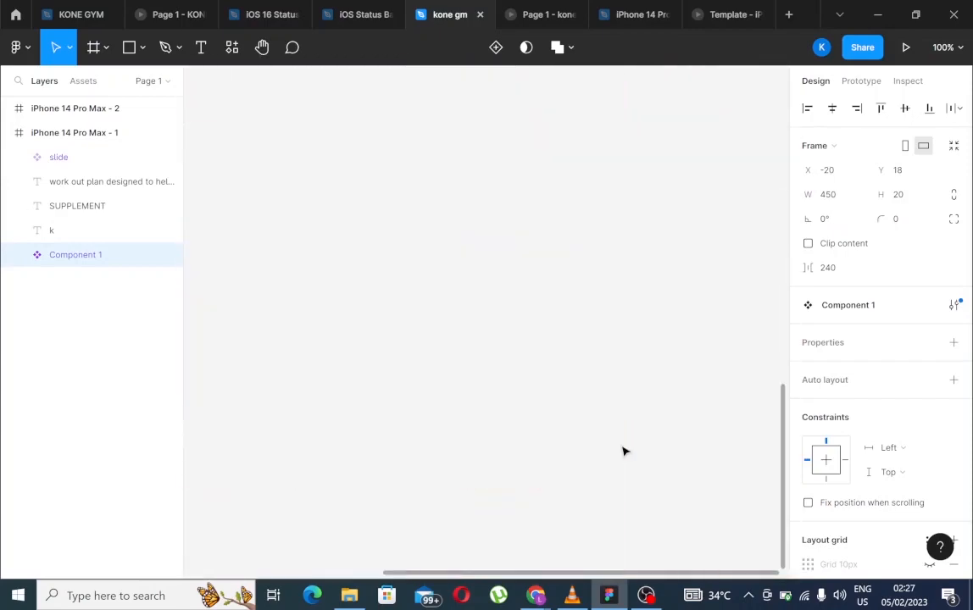
scroll(623, 450, "down", 1)
scroll(623, 451, "down", 2)
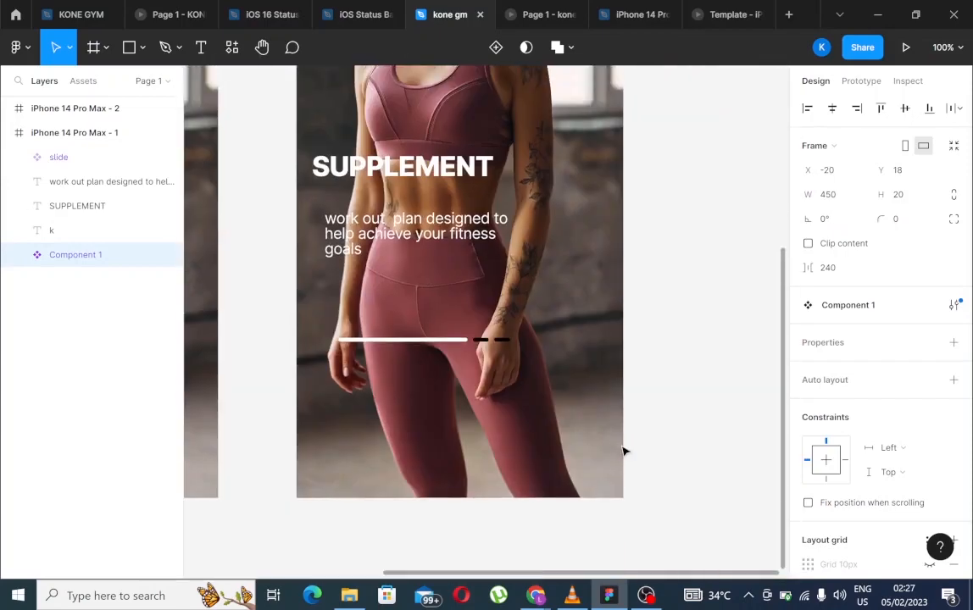
scroll(623, 450, "up", 3)
scroll(623, 451, "up", 2)
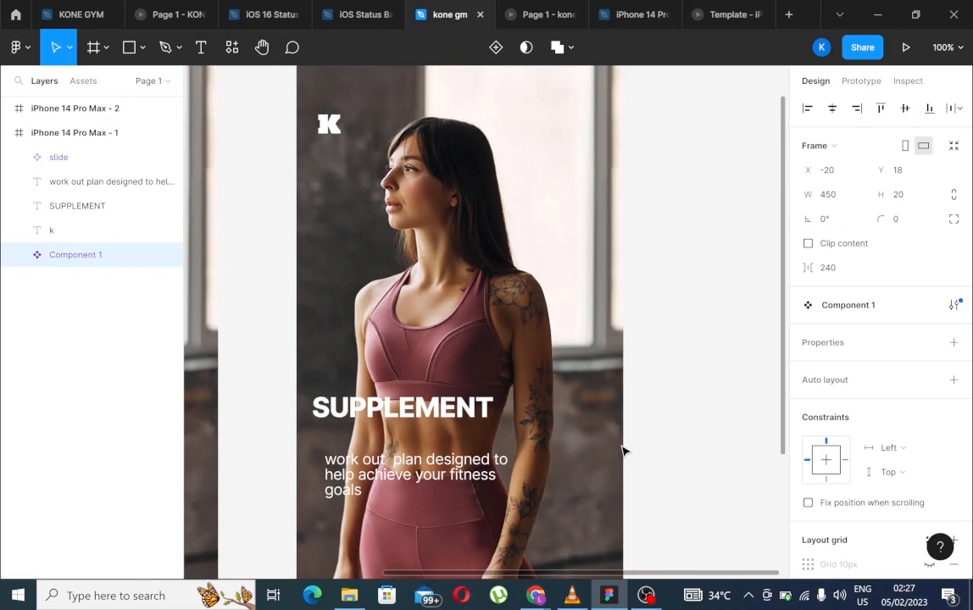
scroll(623, 451, "down", 4)
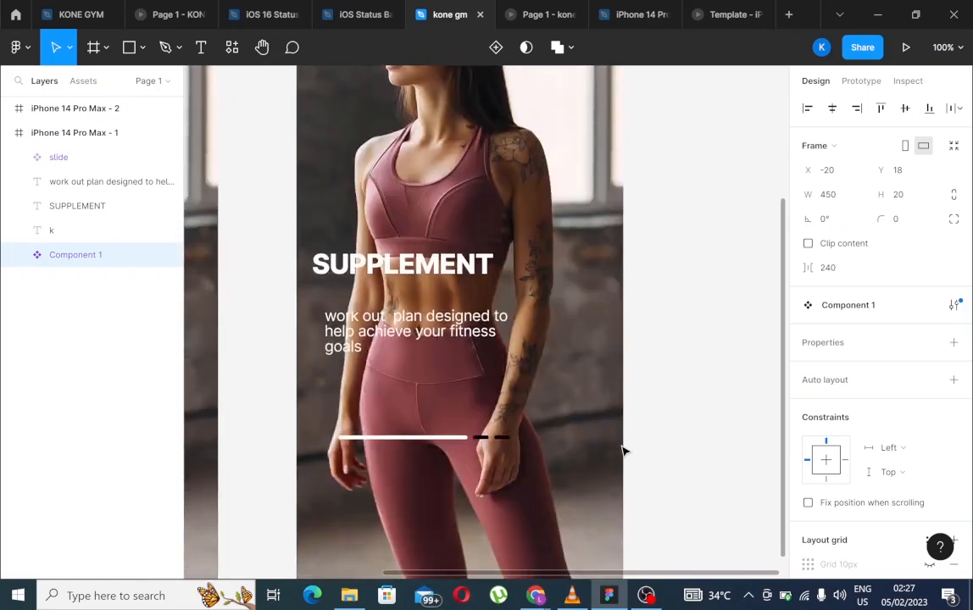
scroll(622, 451, "up", 4)
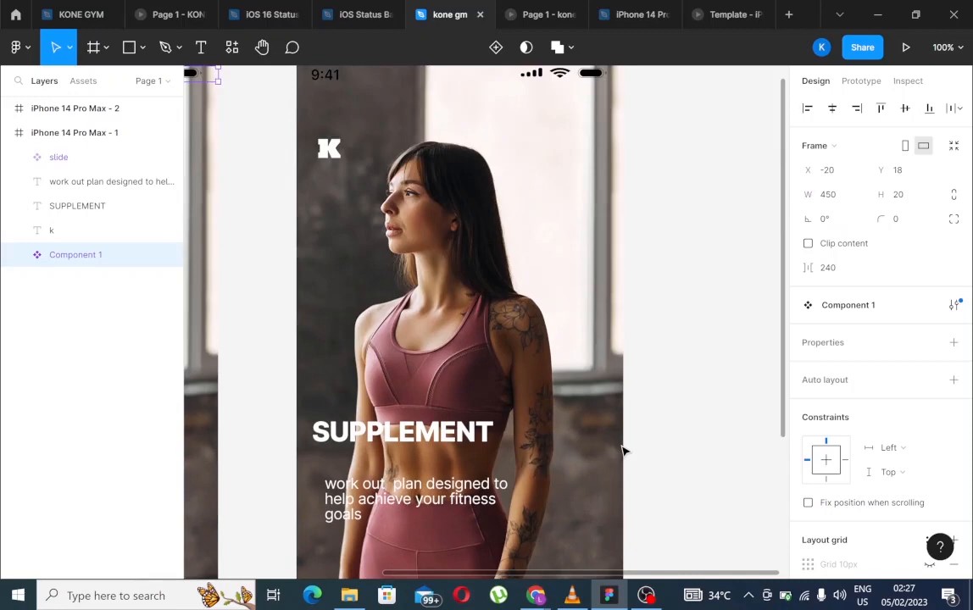
left_click(645, 598)
left_click(646, 599)
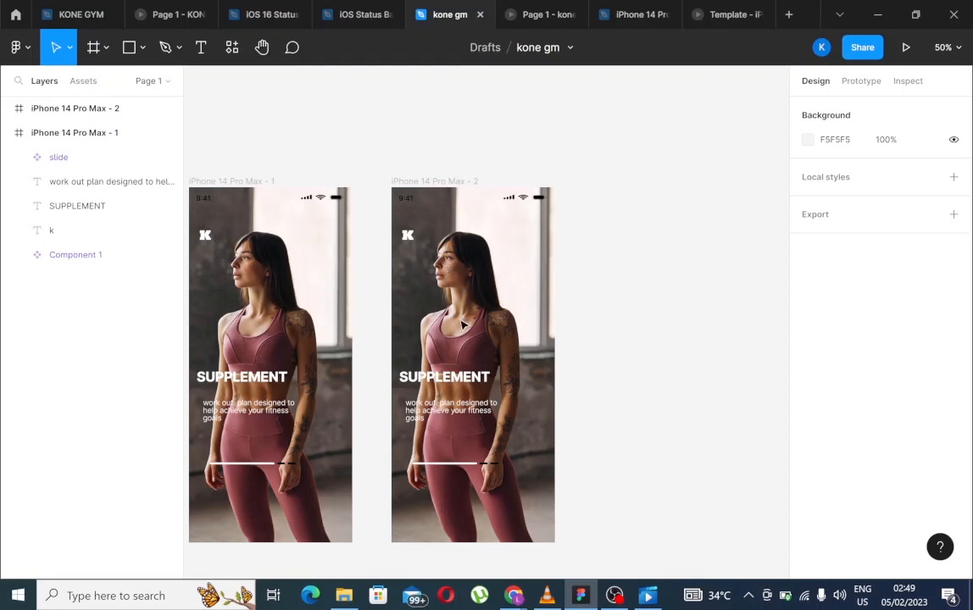
- Replace the image fill of the iPhone 14 Pro Max - 2 frame with the first sven-mieke-optBC2FxCfc-unsplash photo from Downloads
left_click(453, 181)
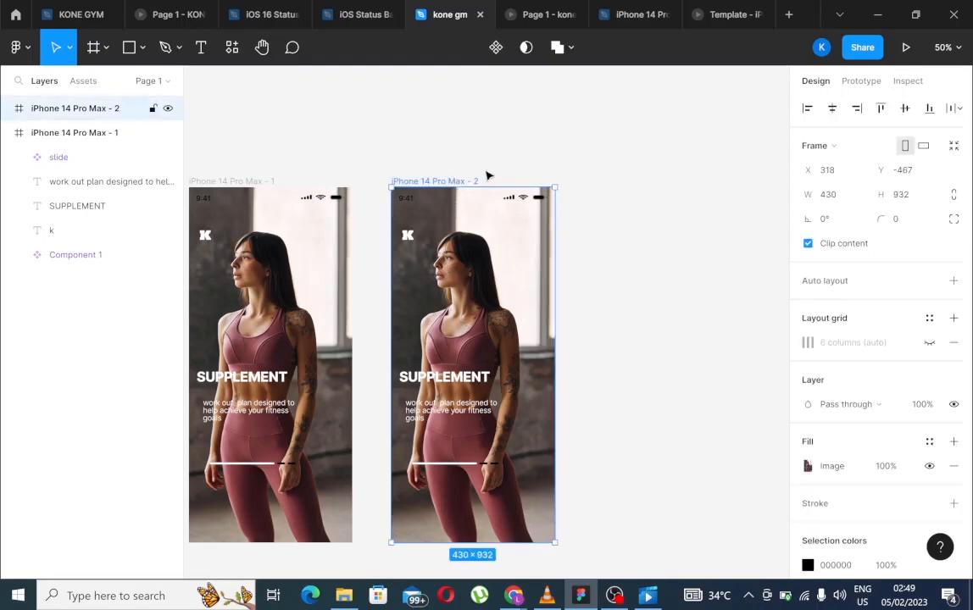
left_click(811, 467)
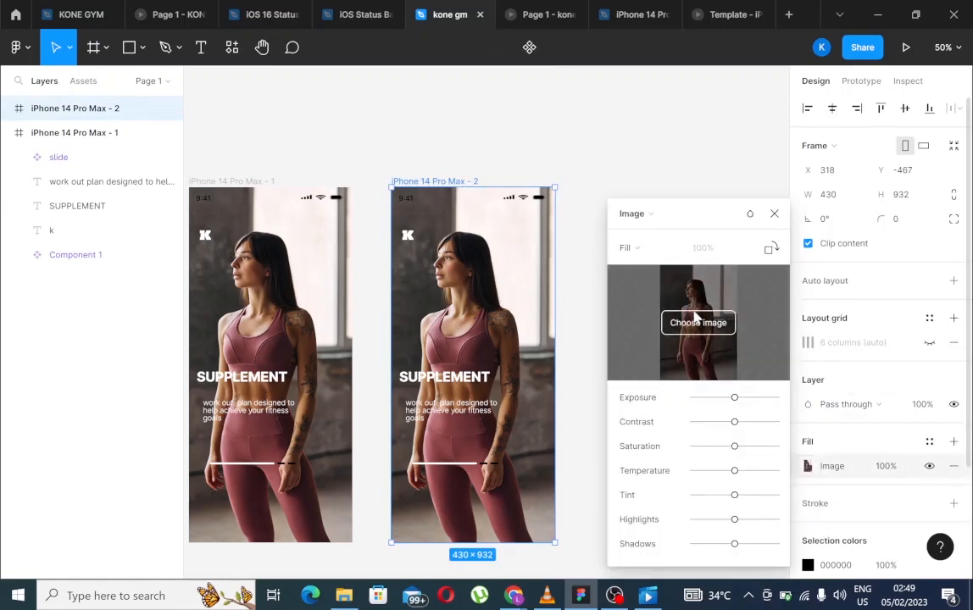
left_click(699, 325)
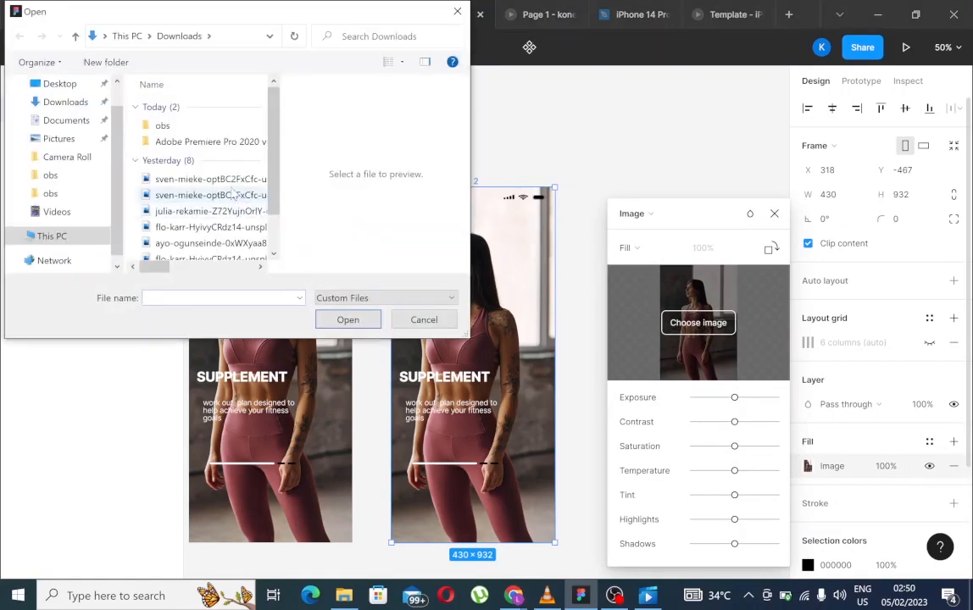
left_click(229, 182)
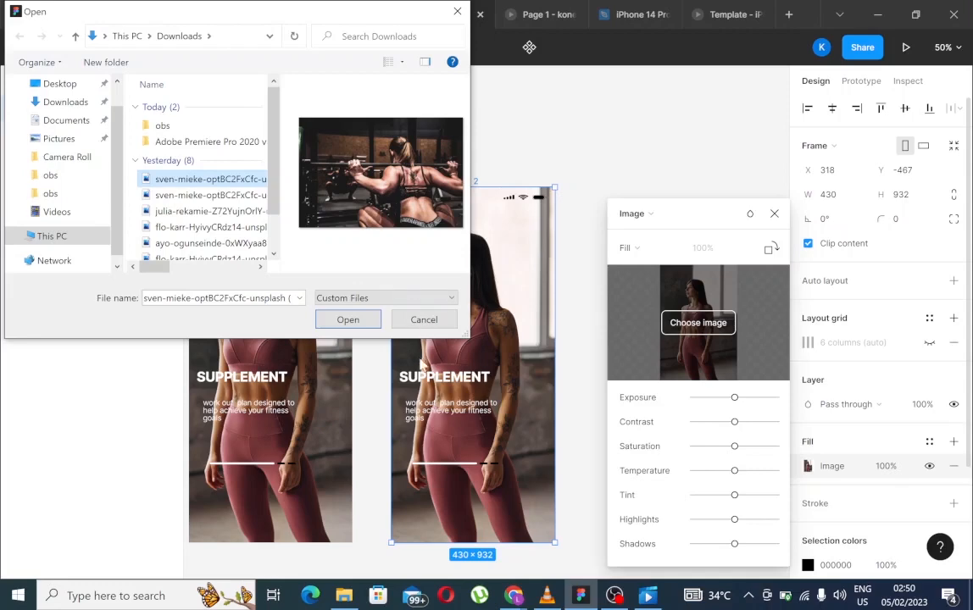
left_click(348, 320)
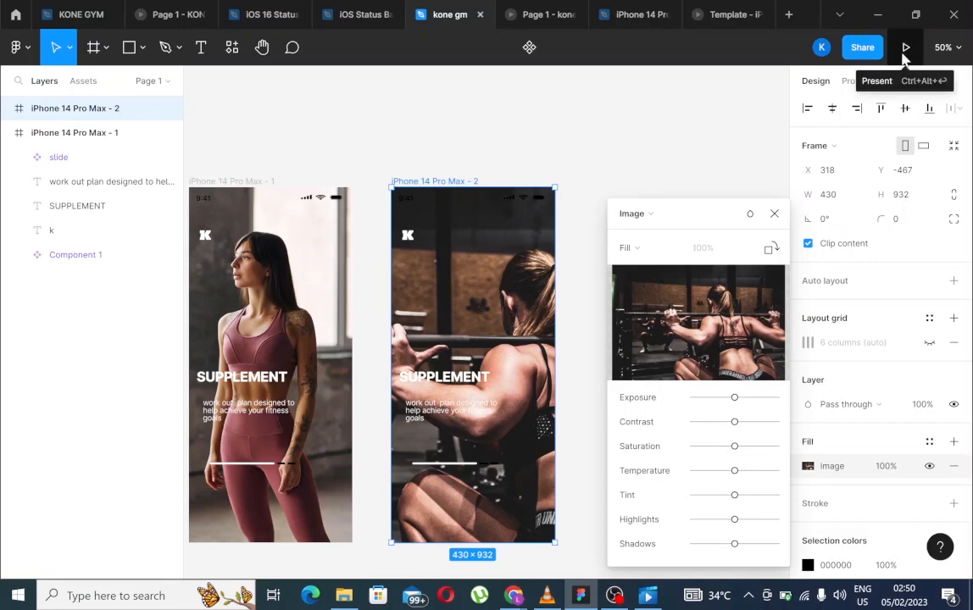
- Preview the prototype, switching back and forth between the two screens, and return to the kone gm design file
left_click(906, 52)
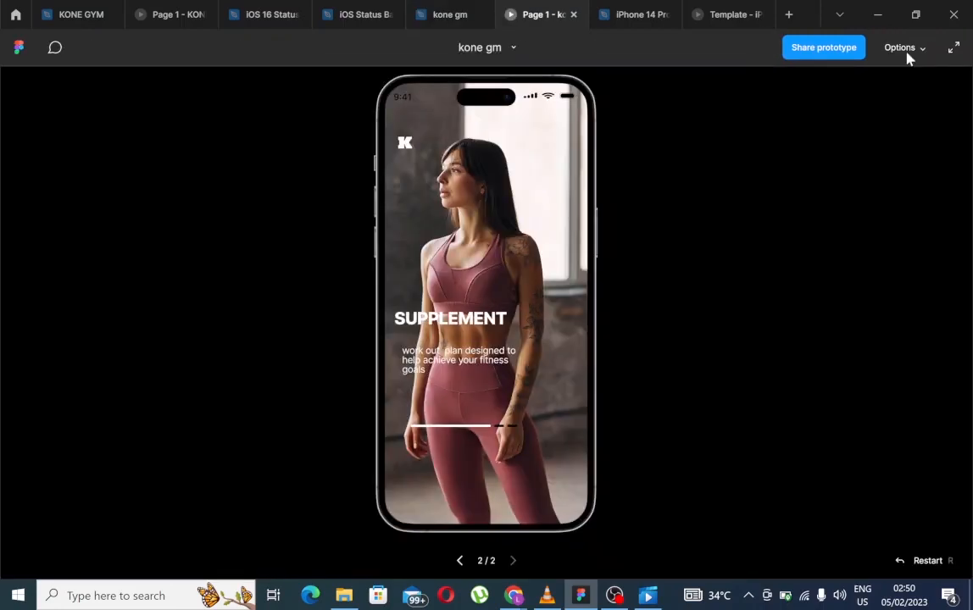
left_click(475, 506)
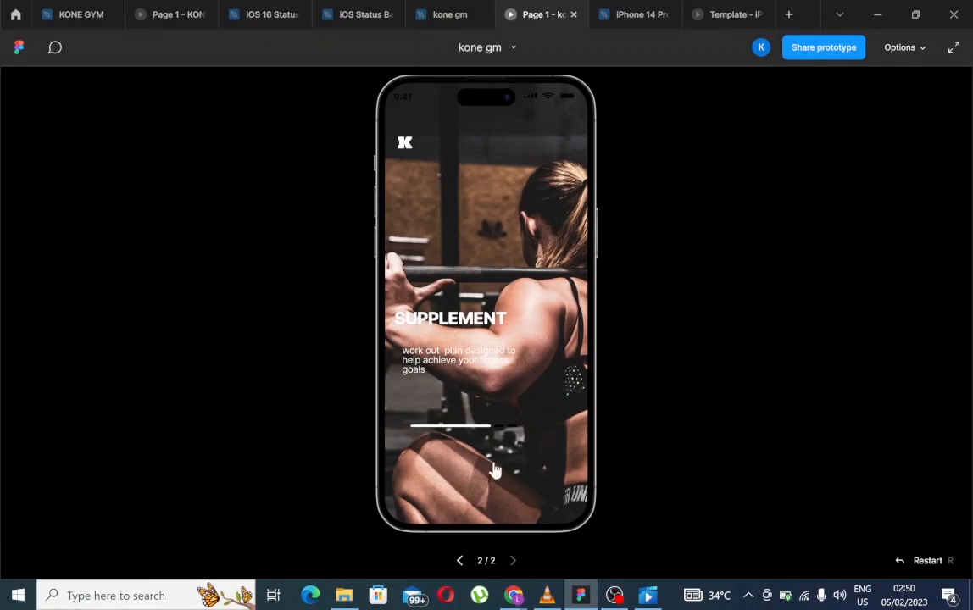
left_click(460, 561)
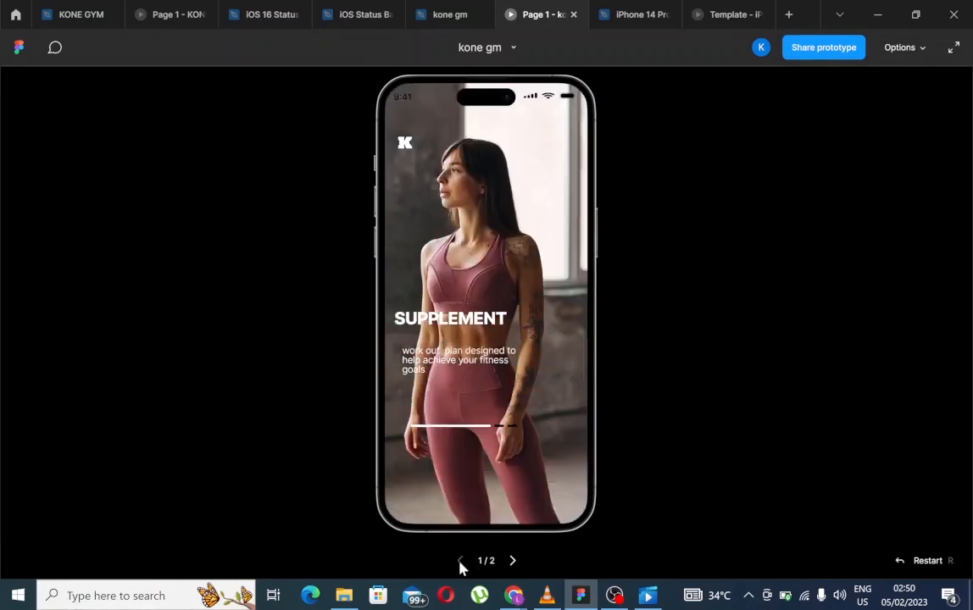
left_click(514, 561)
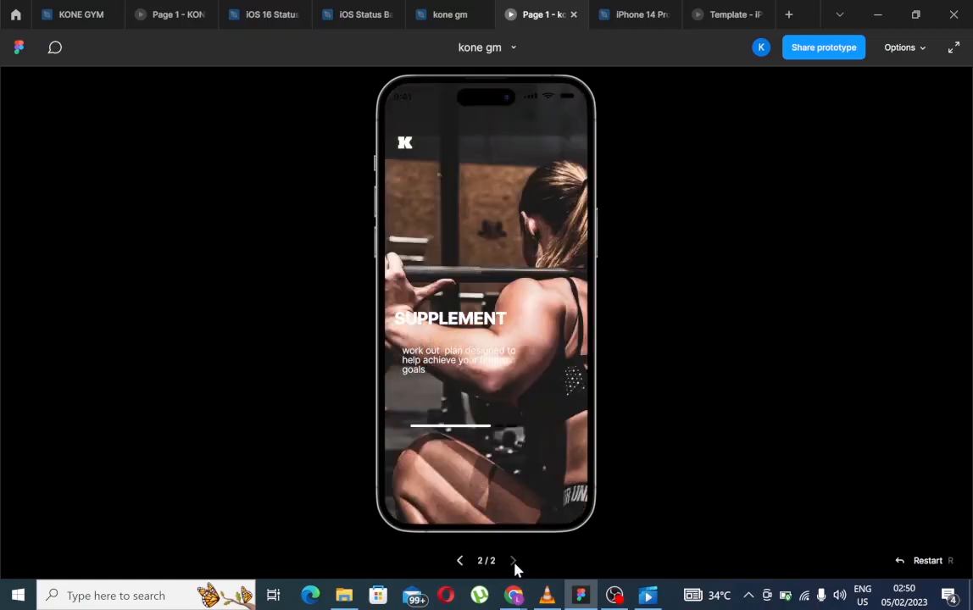
left_click(462, 563)
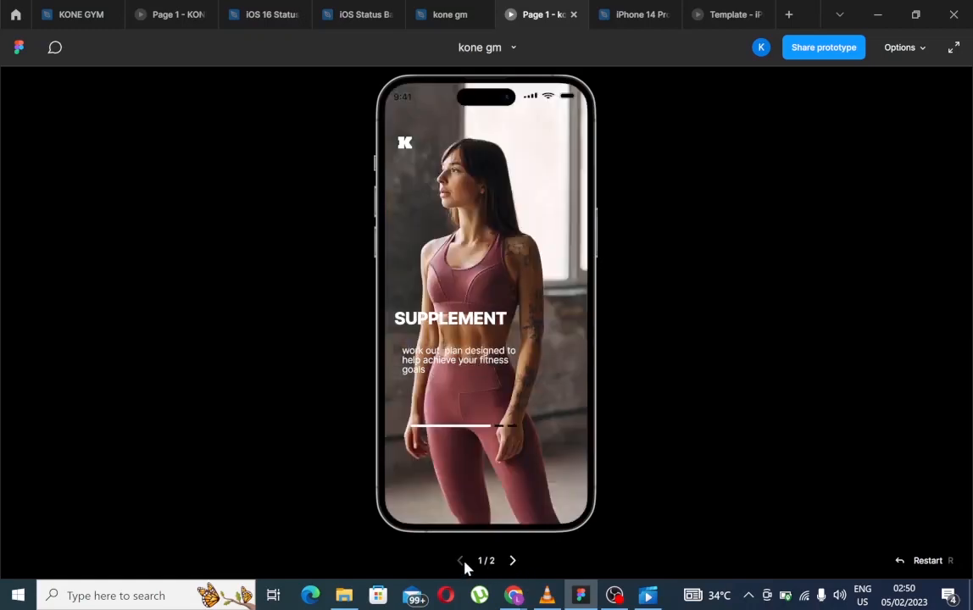
left_click(512, 561)
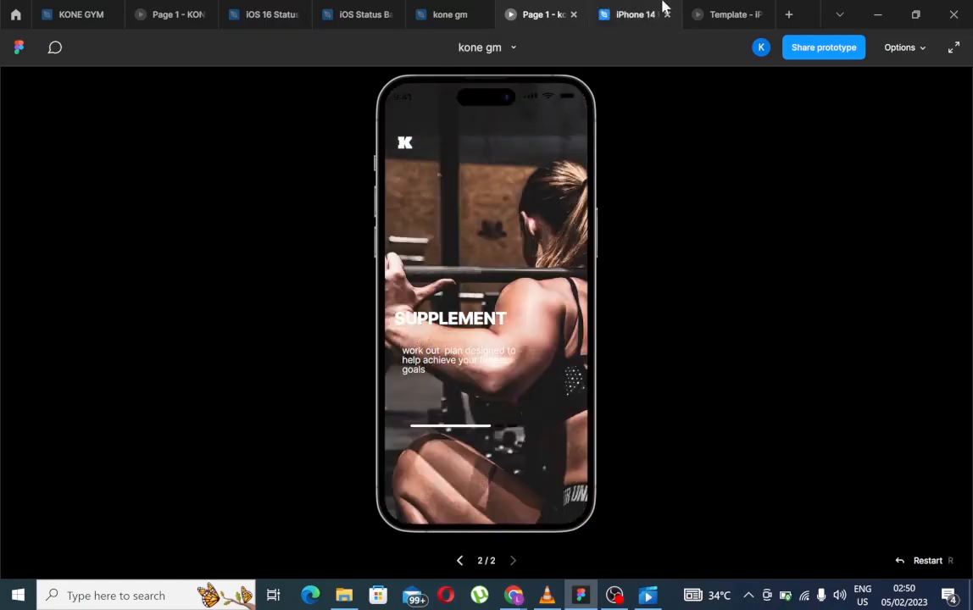
left_click(720, 16)
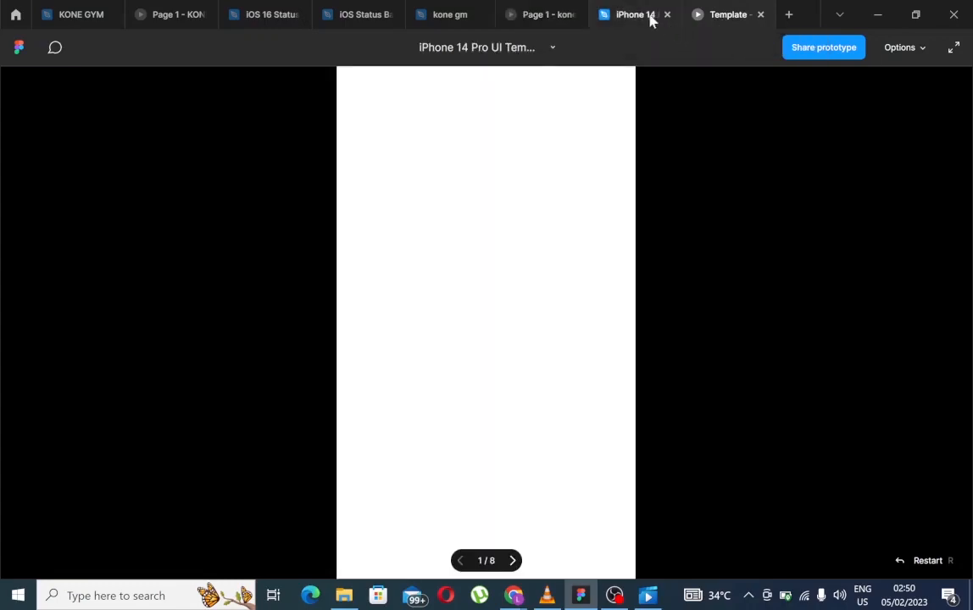
left_click(466, 17)
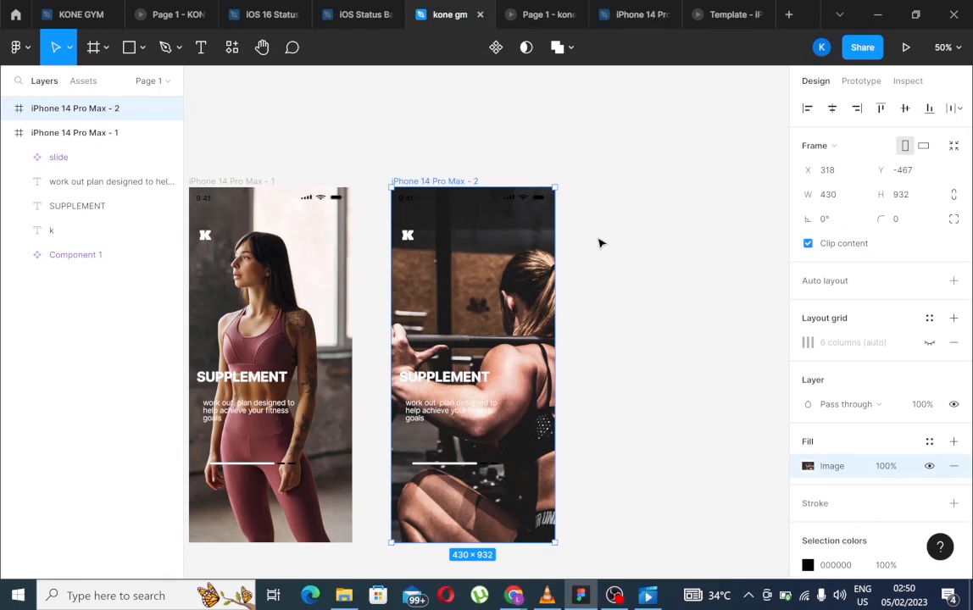
- Duplicate the iPhone 14 Pro Max - 2 frame and align the copy level with it on its right at X 878, Y -467
scroll(599, 242, "down", 1)
scroll(599, 244, "up", 1)
left_click(7, 133)
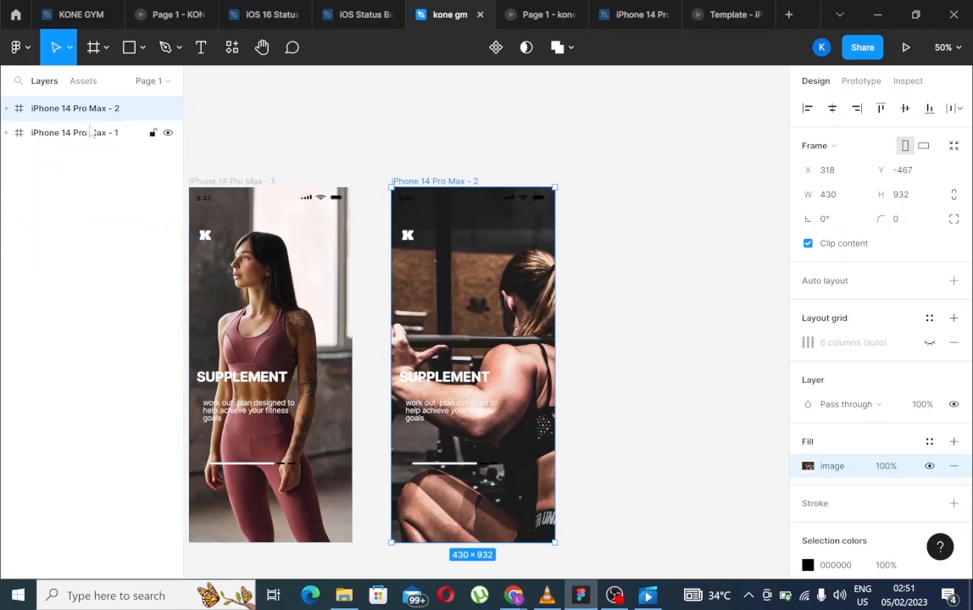
right_click(440, 186)
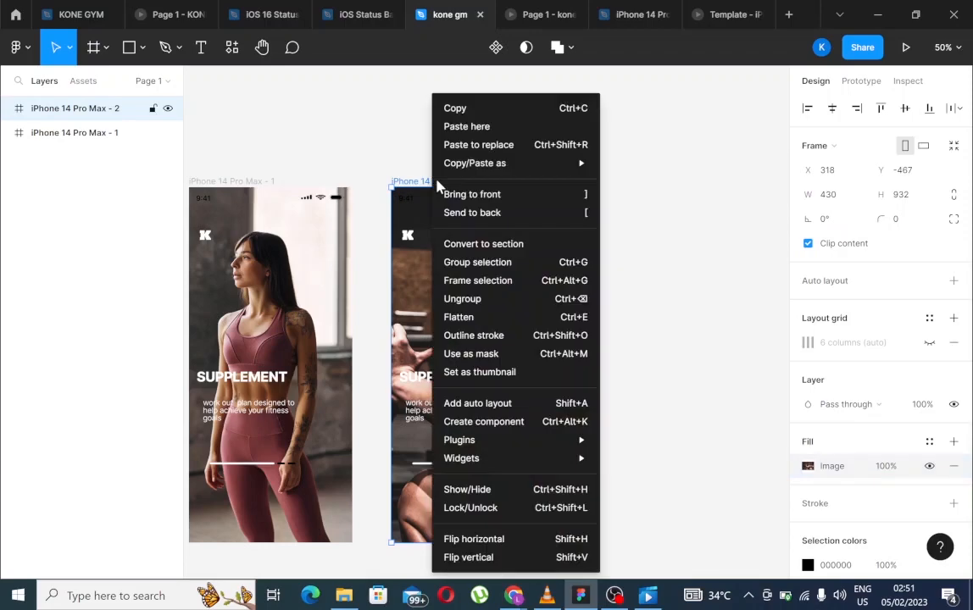
left_click(453, 109)
right_click(611, 212)
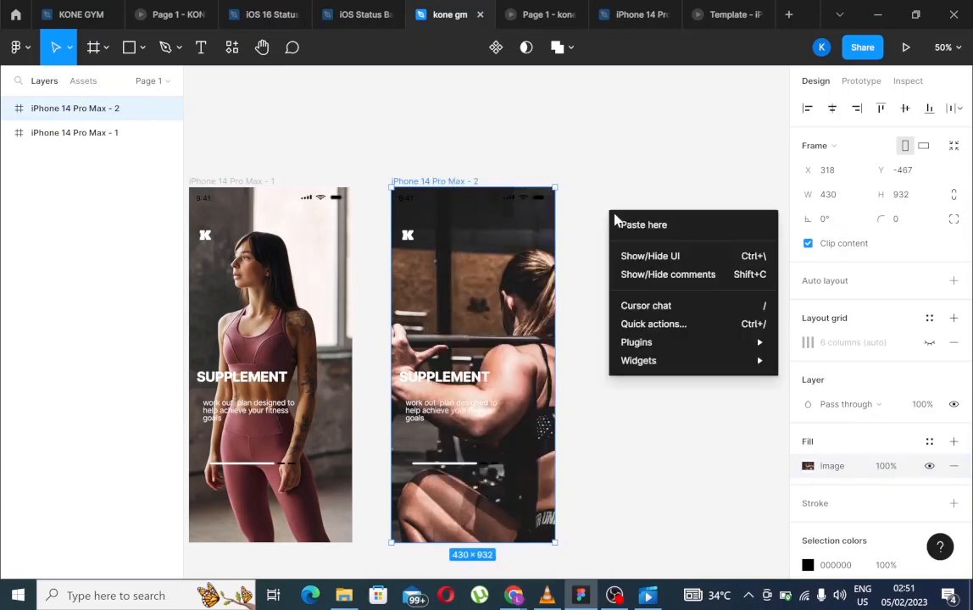
left_click(634, 225)
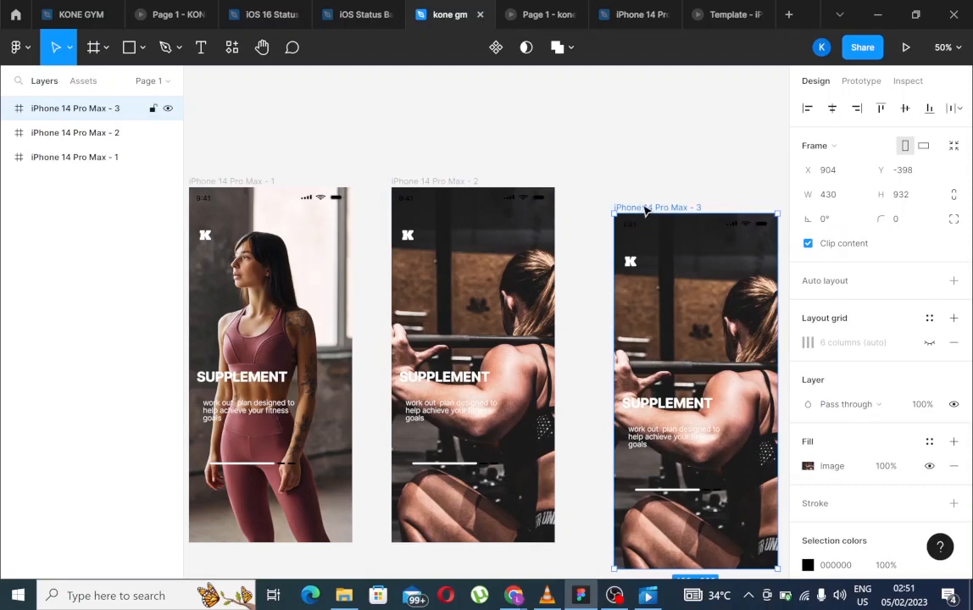
mouse_move(644, 211)
left_mouse_down()
mouse_move(641, 179)
mouse_move(641, 191)
left_mouse_up()
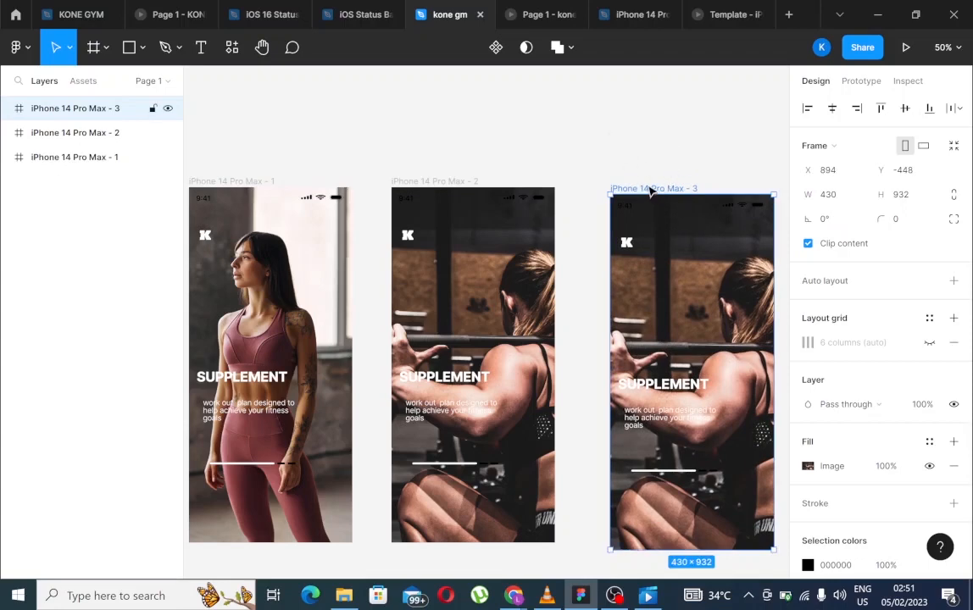
left_click_drag(648, 190, 644, 182)
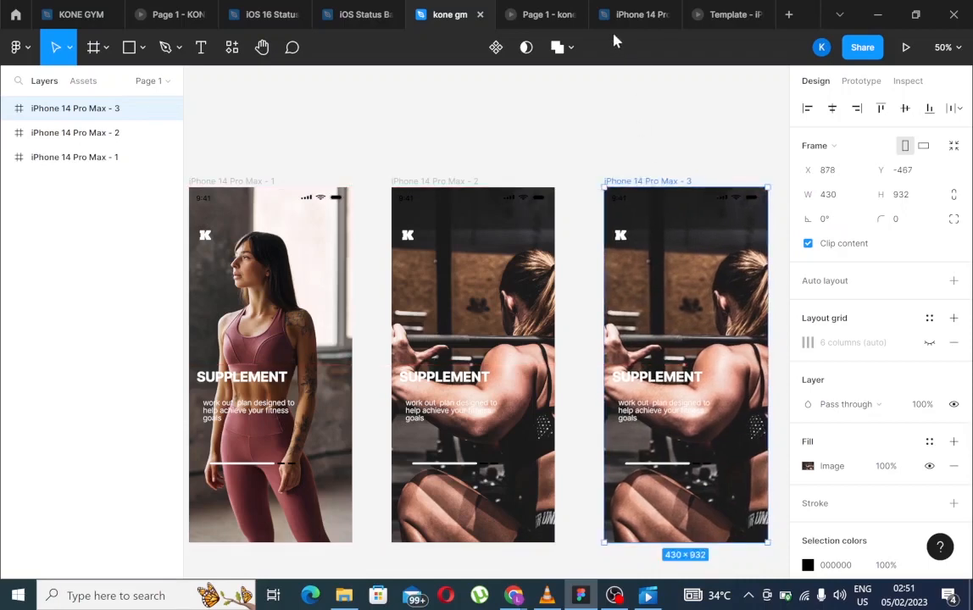
- Replace the image fill of the iPhone 14 Pro Max - 3 frame with the flo-karr-HyivyCRdz14-unsplash (3) photo from Downloads
left_click(808, 468)
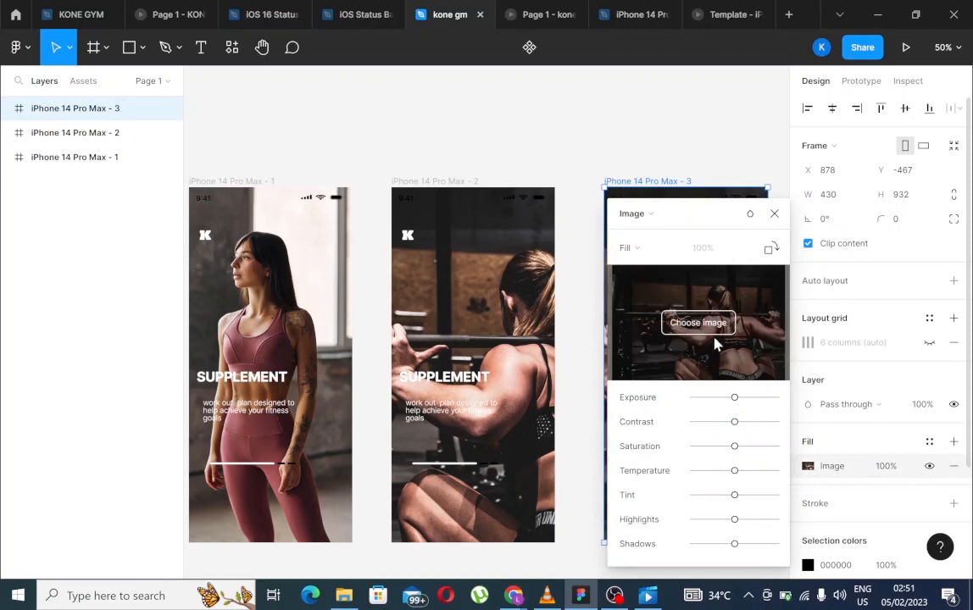
left_click(713, 329)
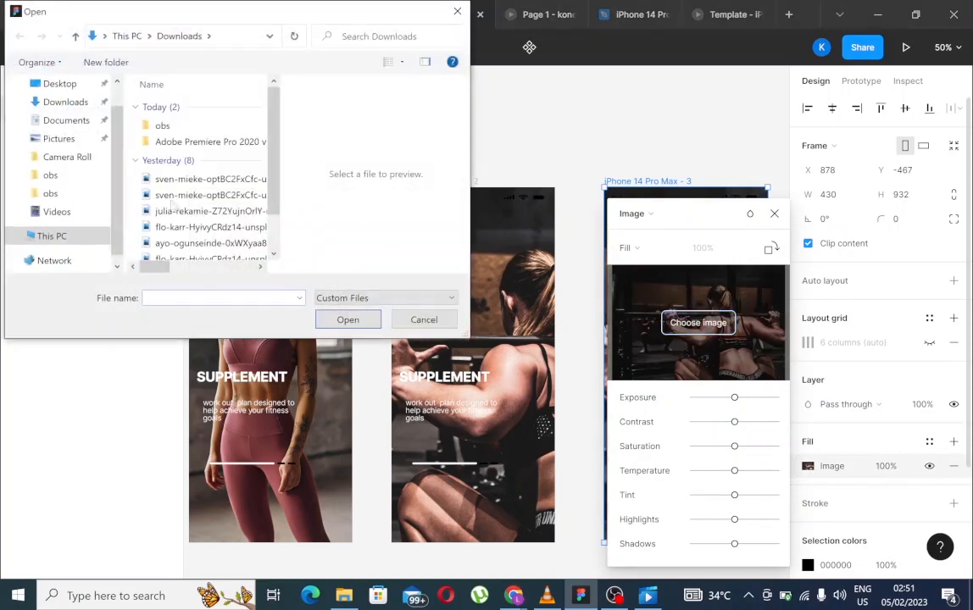
left_click(178, 180)
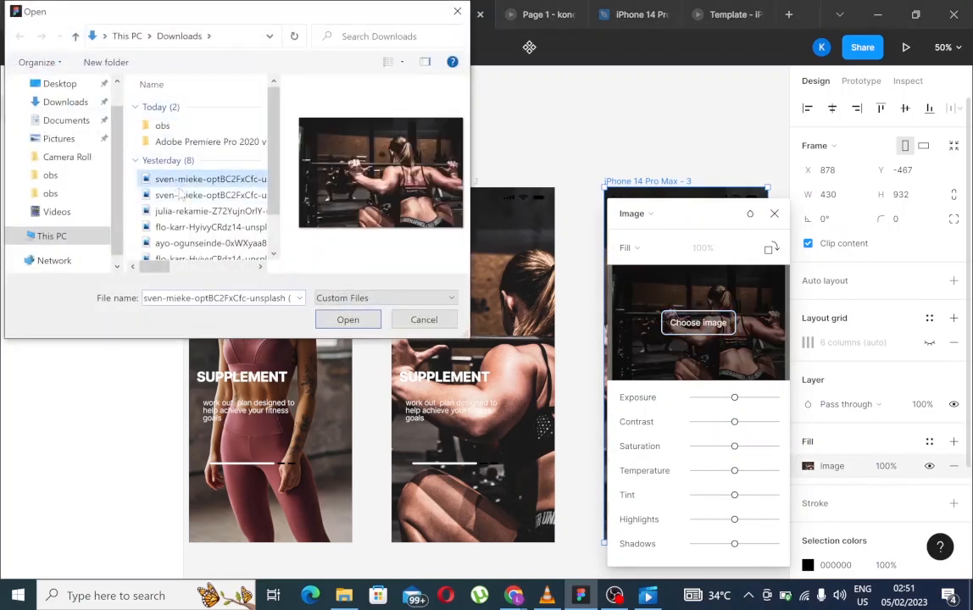
left_click(190, 212)
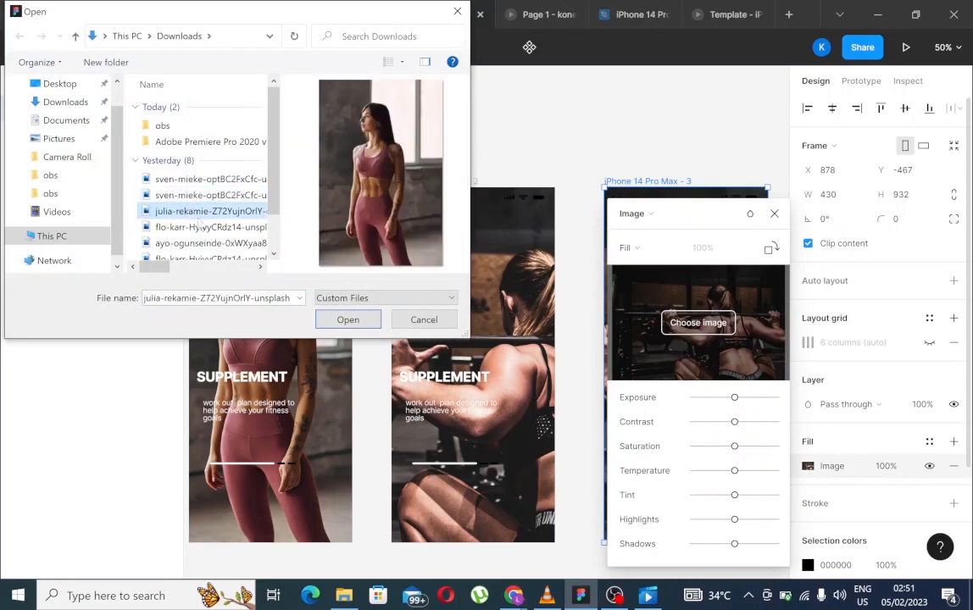
left_click(197, 227)
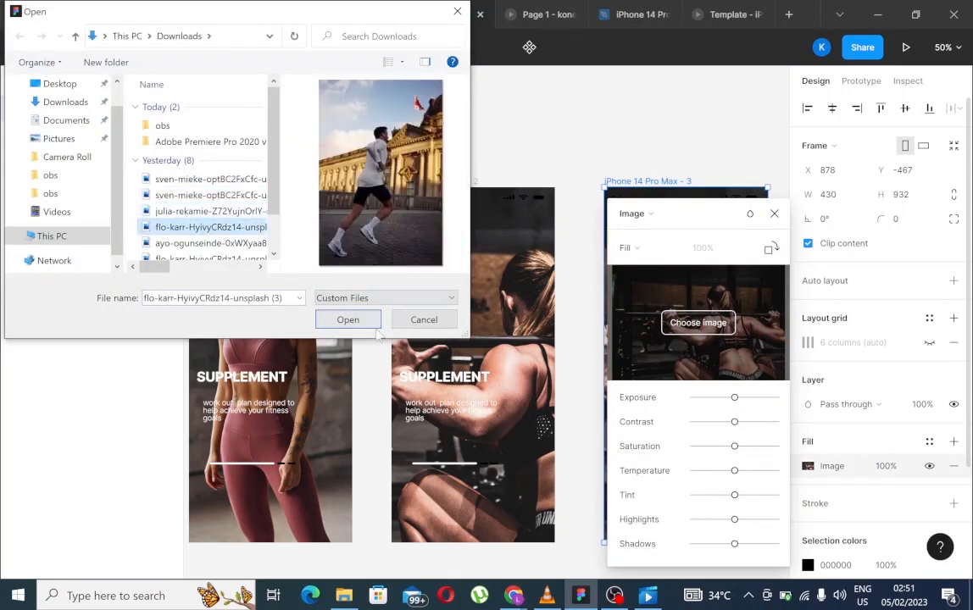
left_click(345, 320)
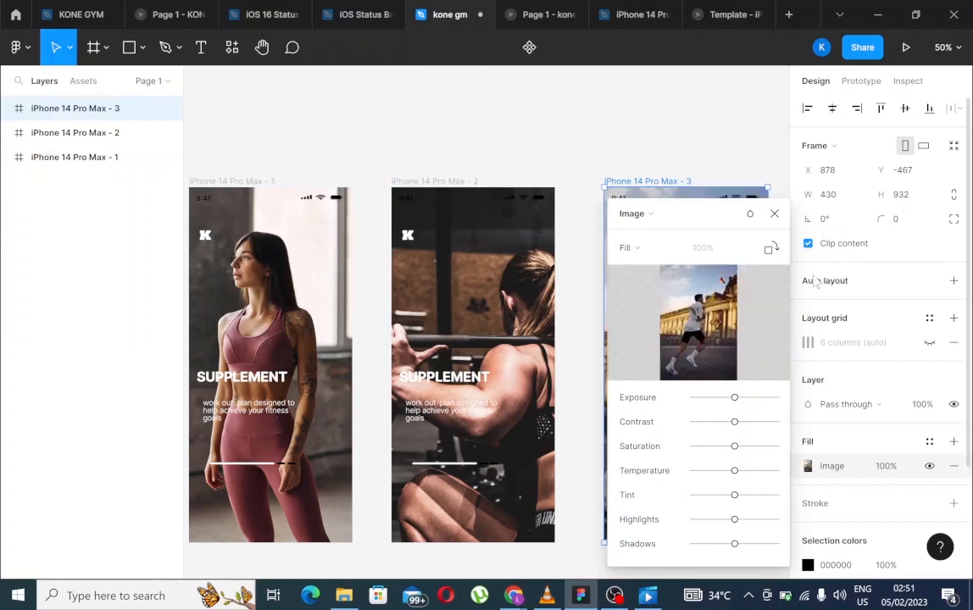
left_click(774, 214)
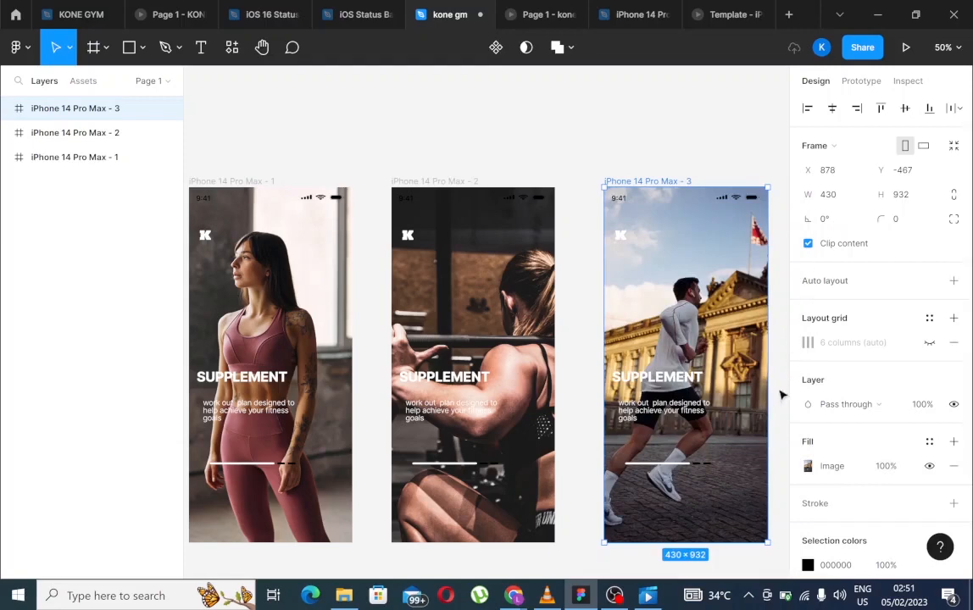
- Preview the prototype, stepping back to the first screen and forward to the third, and return to the kone gm design file
left_click(860, 85)
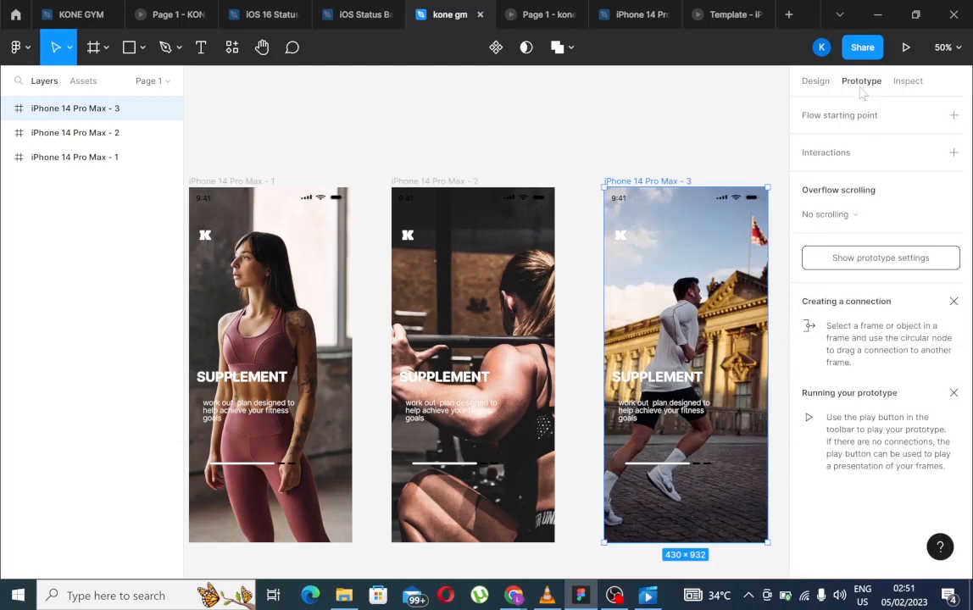
left_click(905, 48)
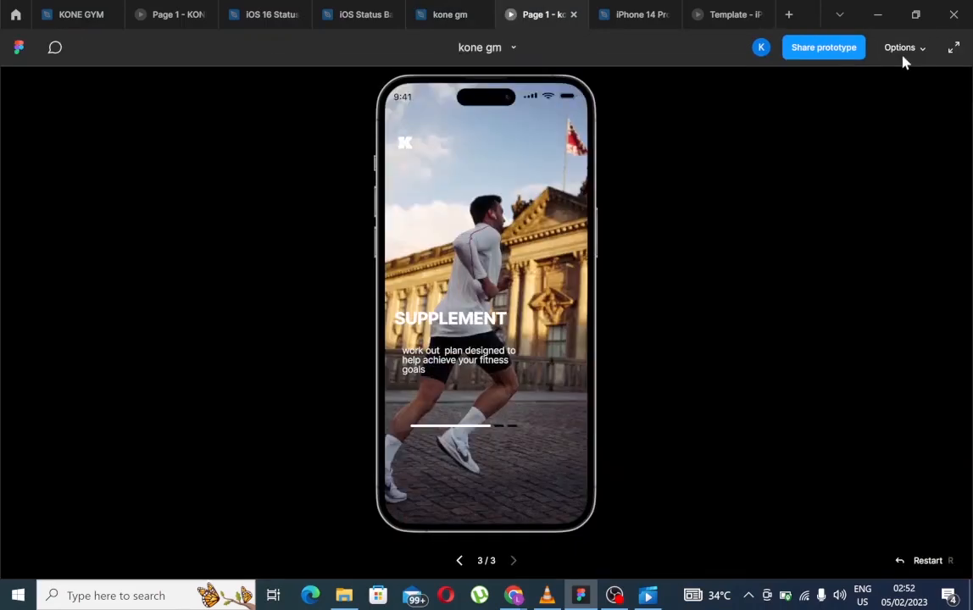
left_click(461, 561)
left_click(461, 561)
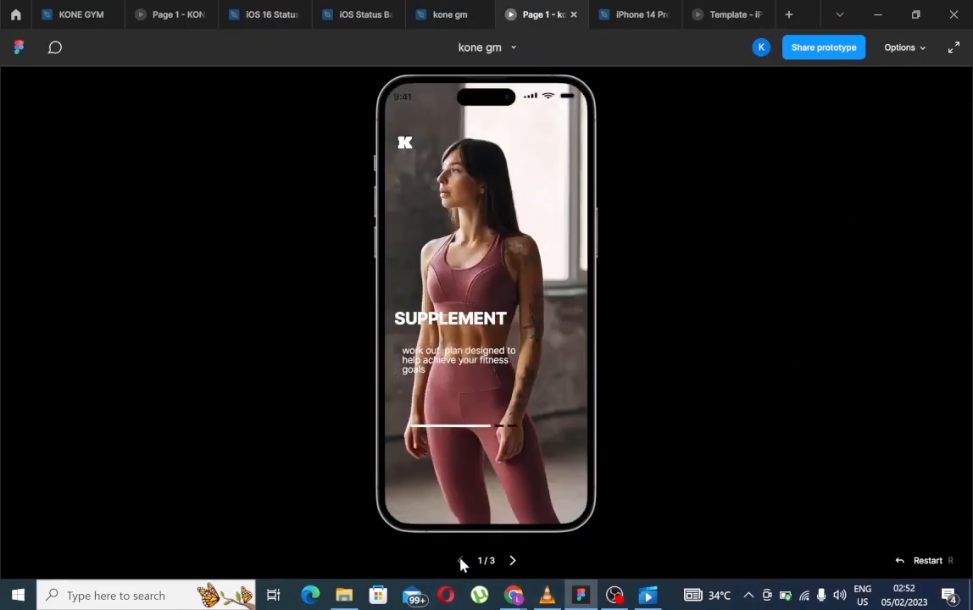
left_click(514, 561)
left_click(514, 561)
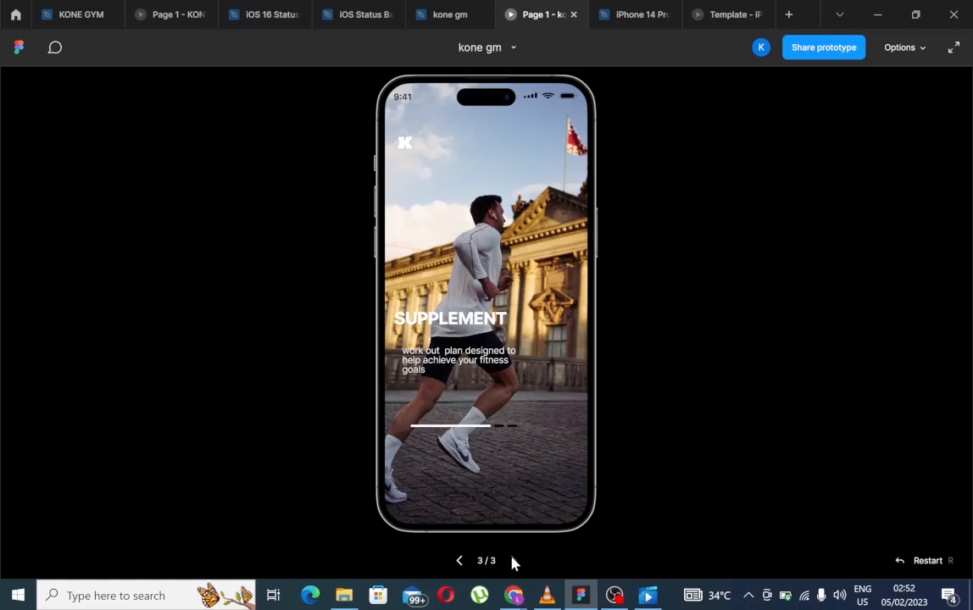
left_click(437, 15)
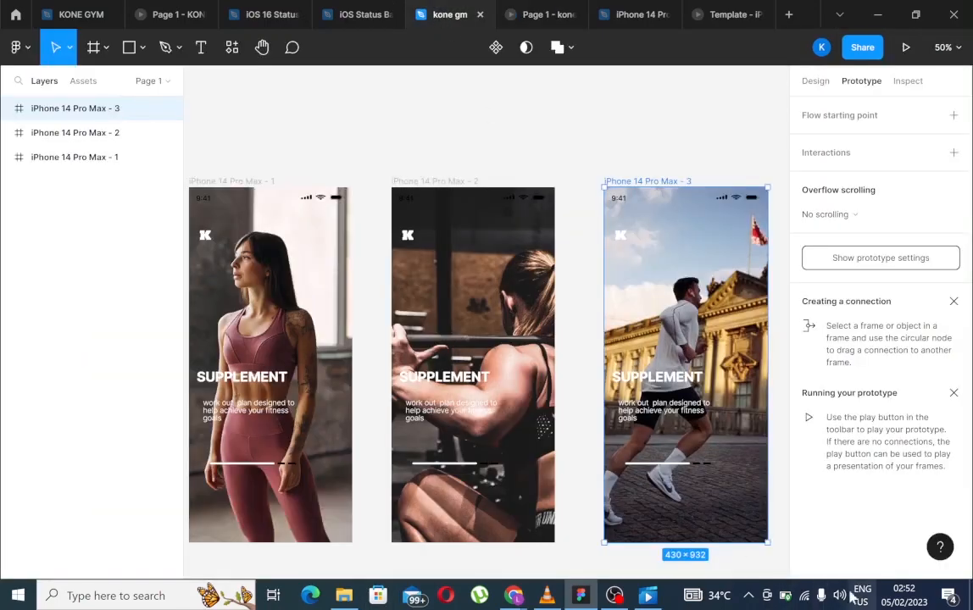
scroll(756, 521, "down", 1)
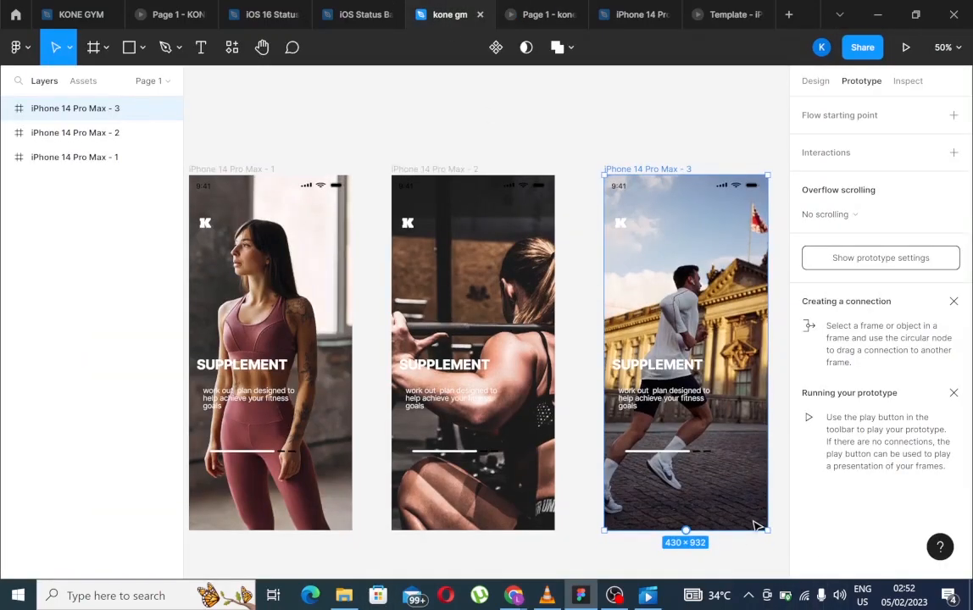
- Draw a button rectangle about 134 × 38 below the indicator bars on the iPhone 14 Pro Max - 3 frame
left_click(814, 89)
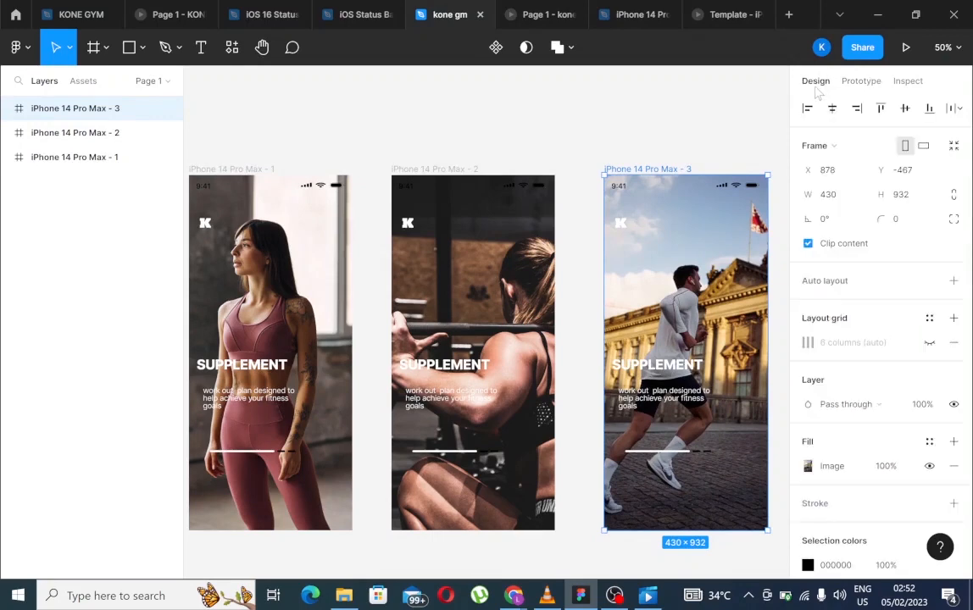
left_click(129, 48)
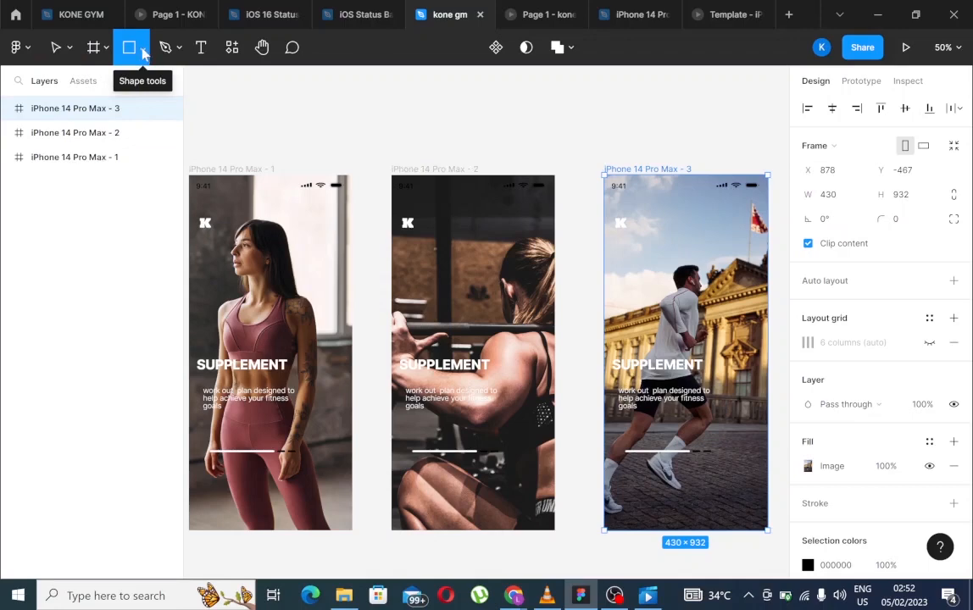
left_click(143, 52)
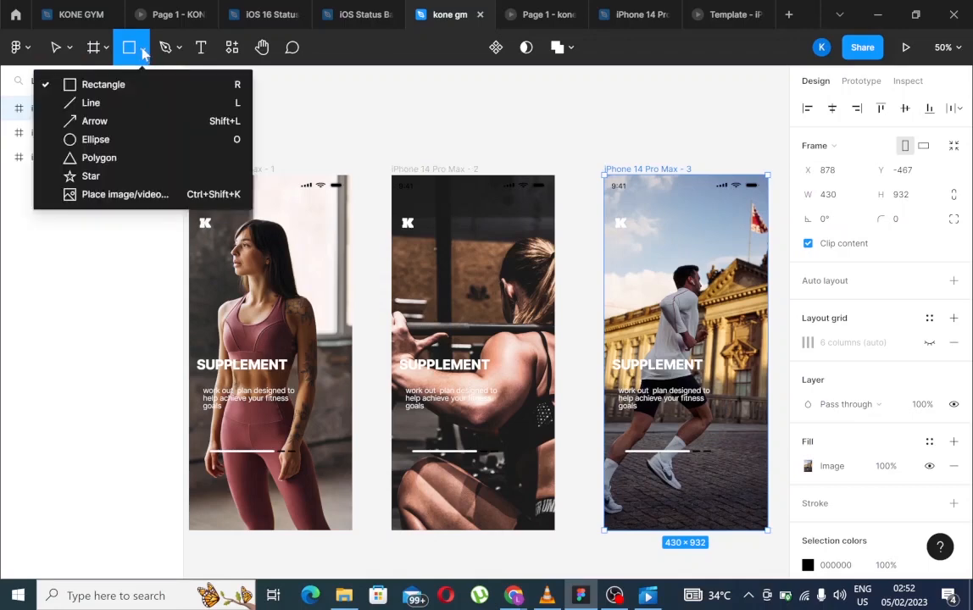
left_click(136, 90)
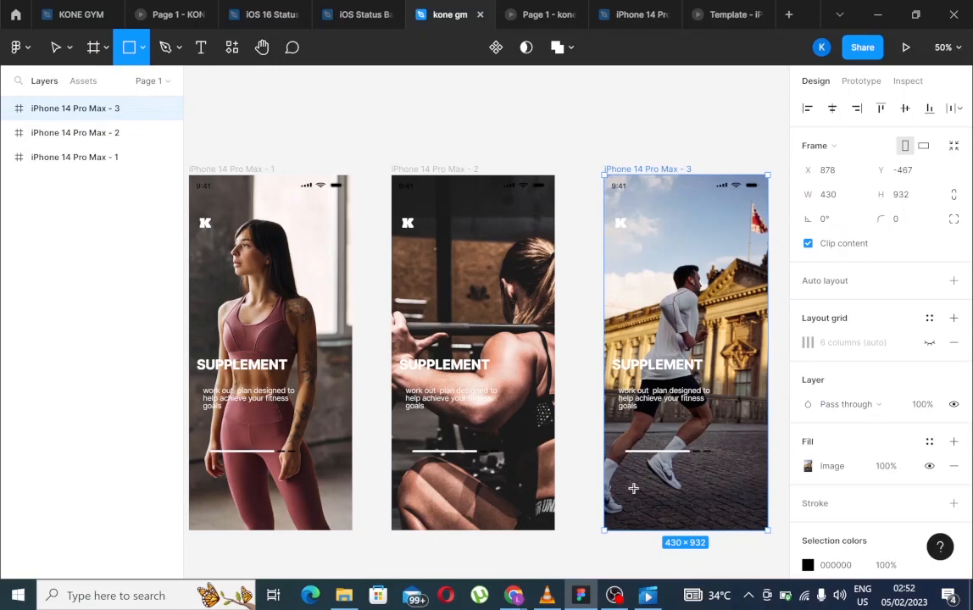
left_click_drag(626, 488, 678, 506)
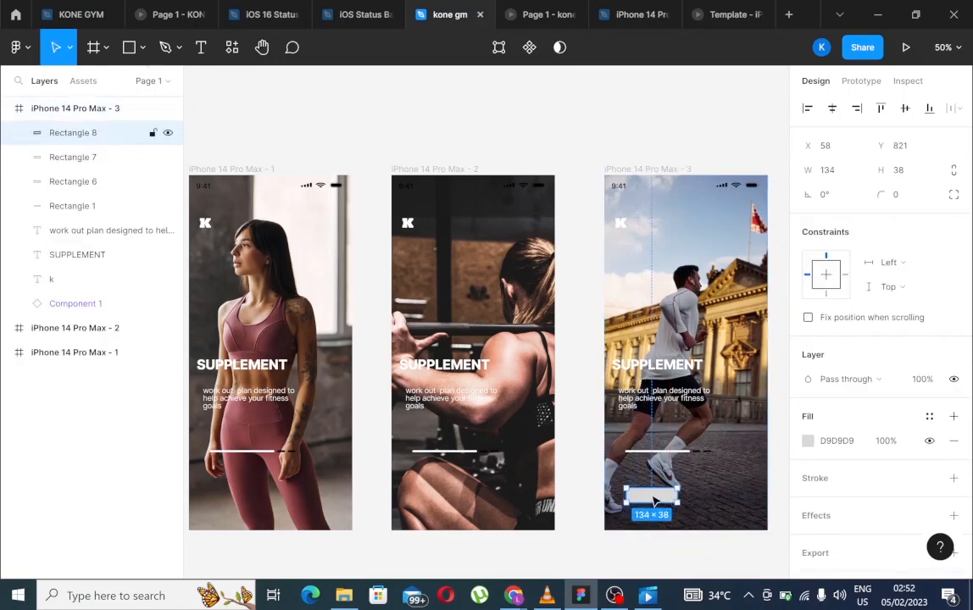
- Duplicate the button rectangle, place the copy level with it at X 260, Y 821, and preview the screen
right_click(654, 501)
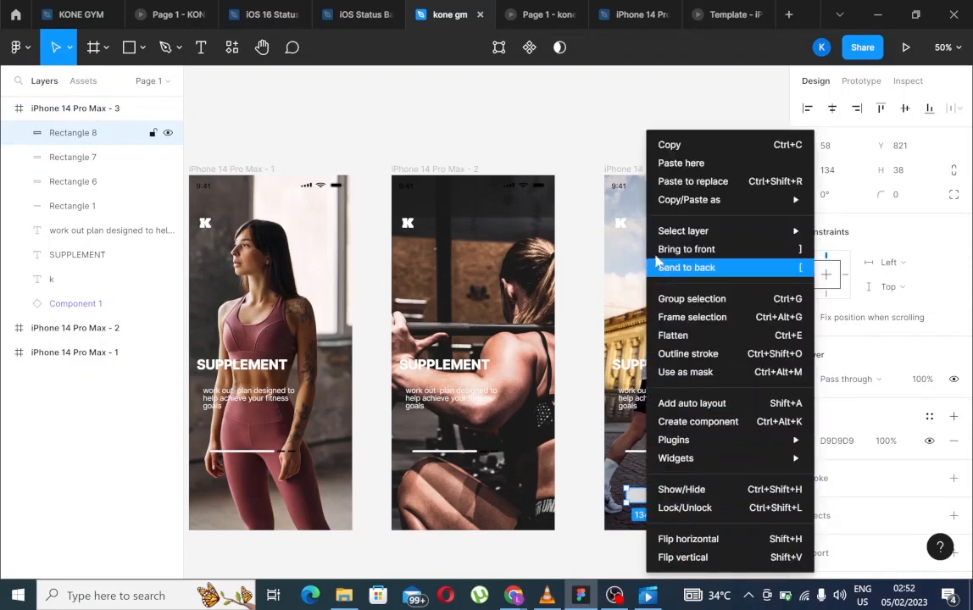
left_click(661, 146)
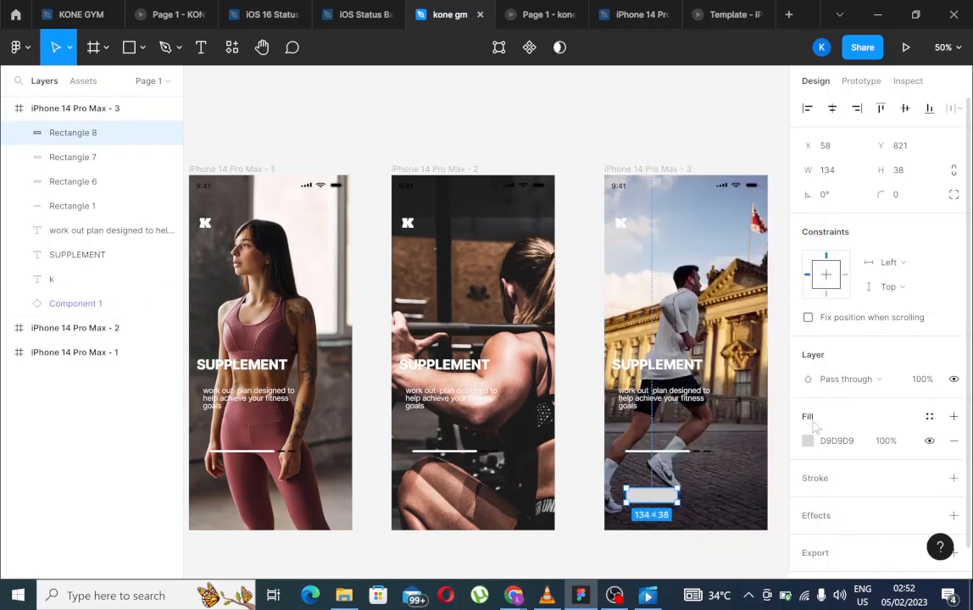
right_click(720, 499)
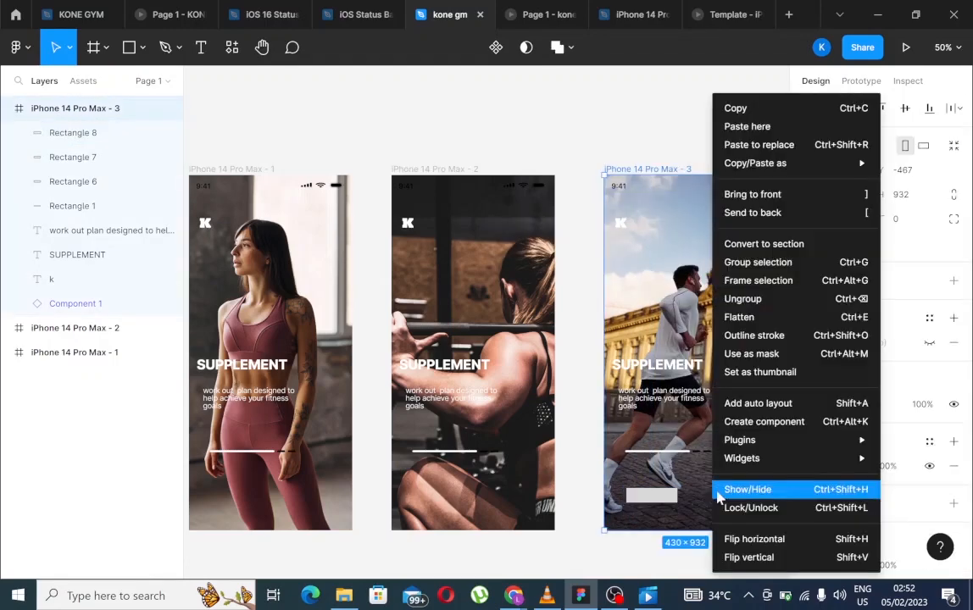
left_click(742, 136)
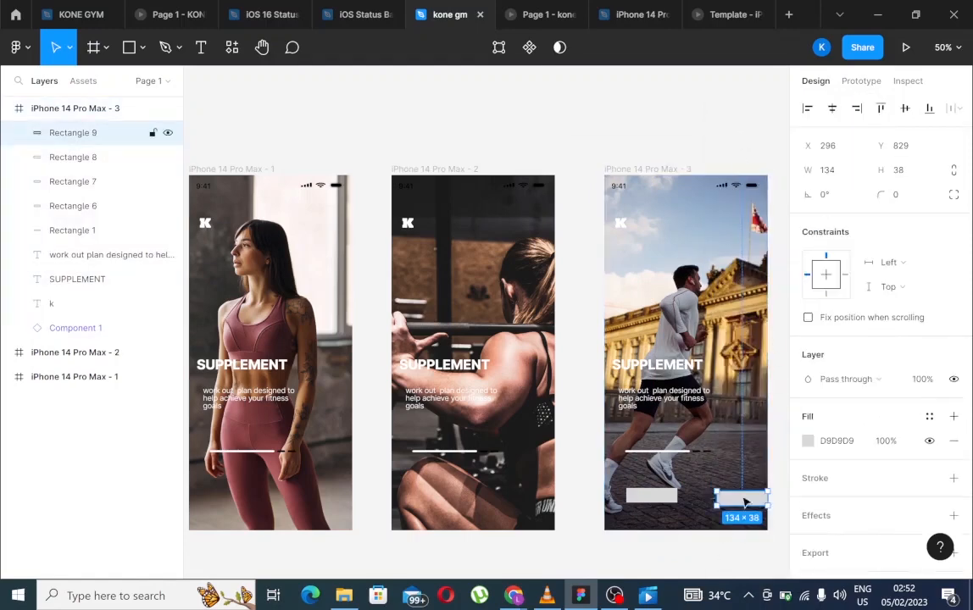
left_click_drag(744, 501, 731, 499)
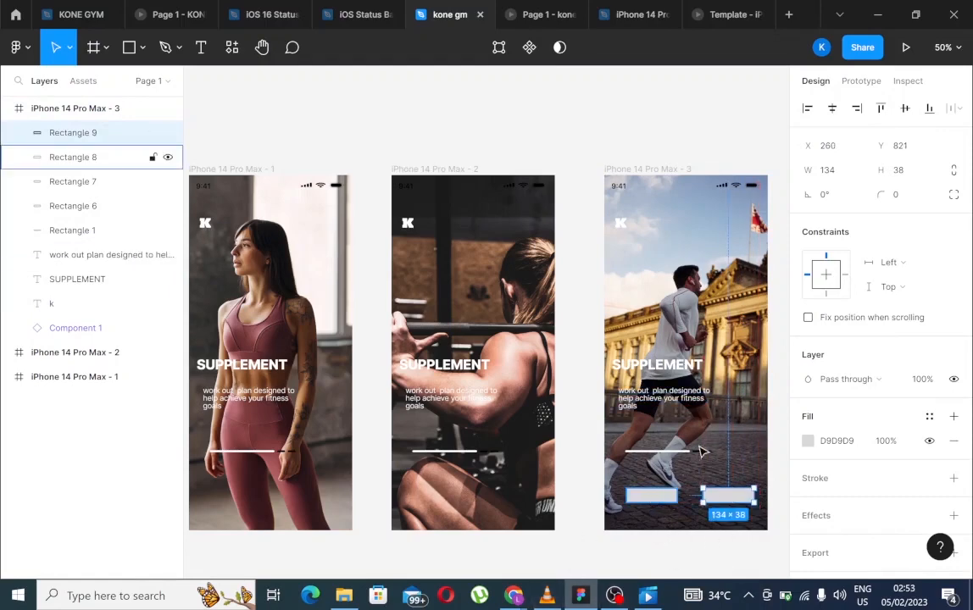
left_click(907, 51)
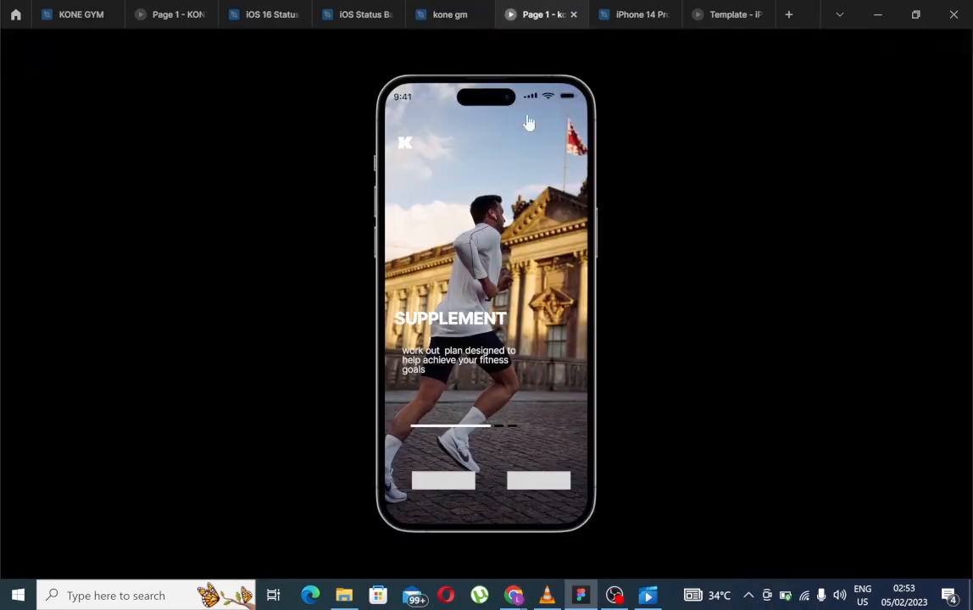
left_click(444, 15)
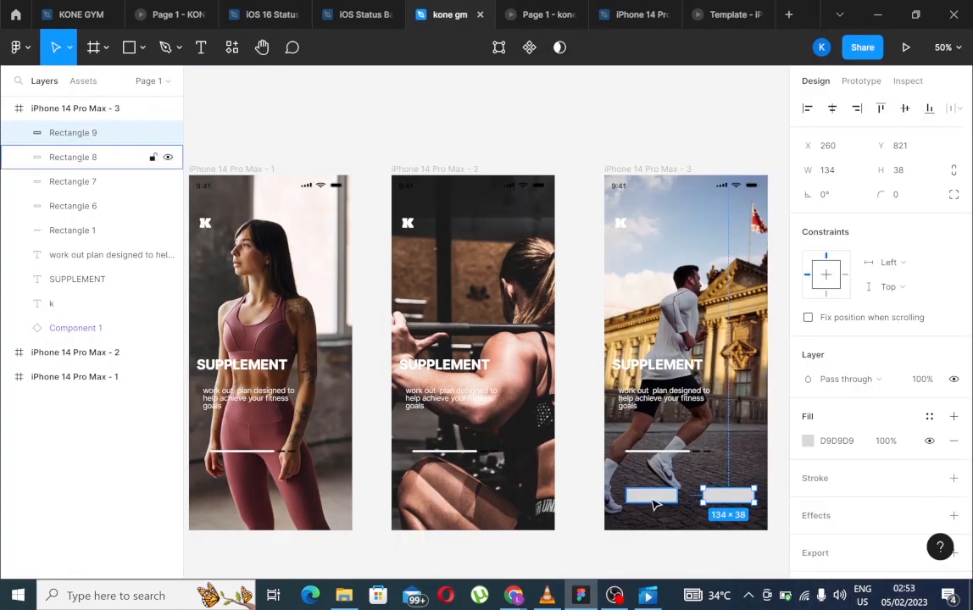
- Move the left button rectangle to X 27 and the right one to X 238, keeping both at Y 821
left_click(654, 504)
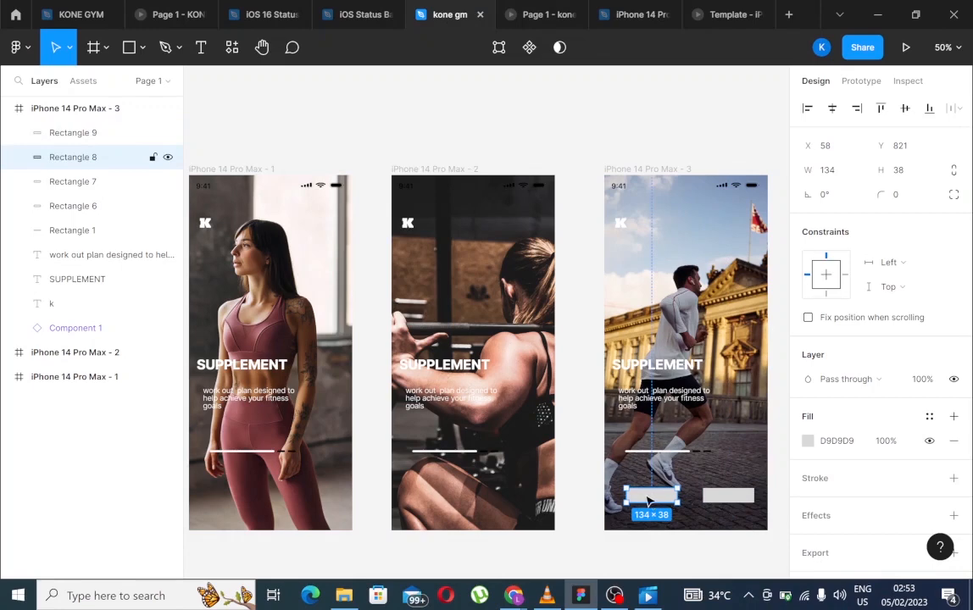
mouse_move(654, 504)
left_mouse_down()
mouse_move(643, 495)
mouse_move(639, 507)
left_mouse_up()
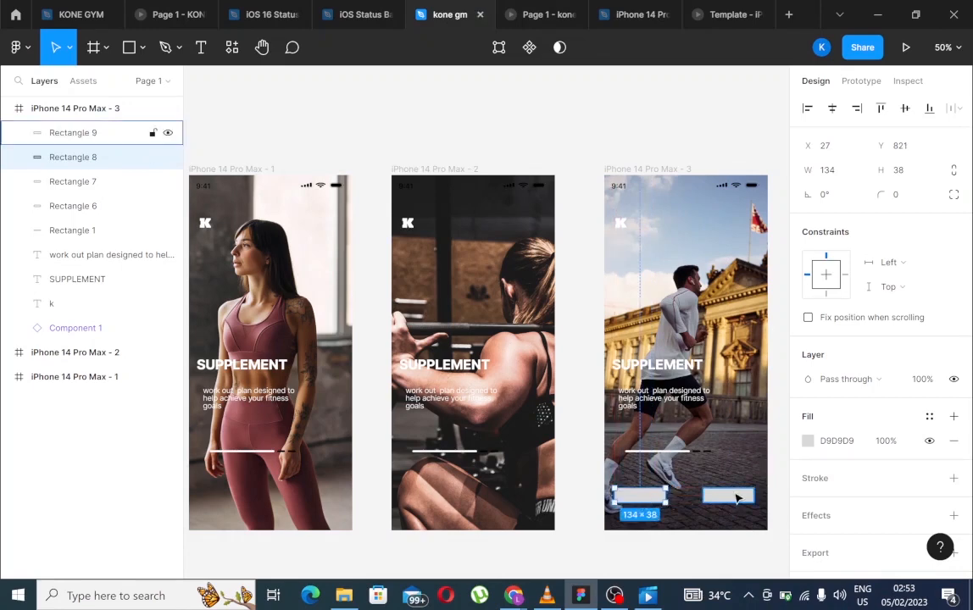
left_click_drag(736, 498, 728, 500)
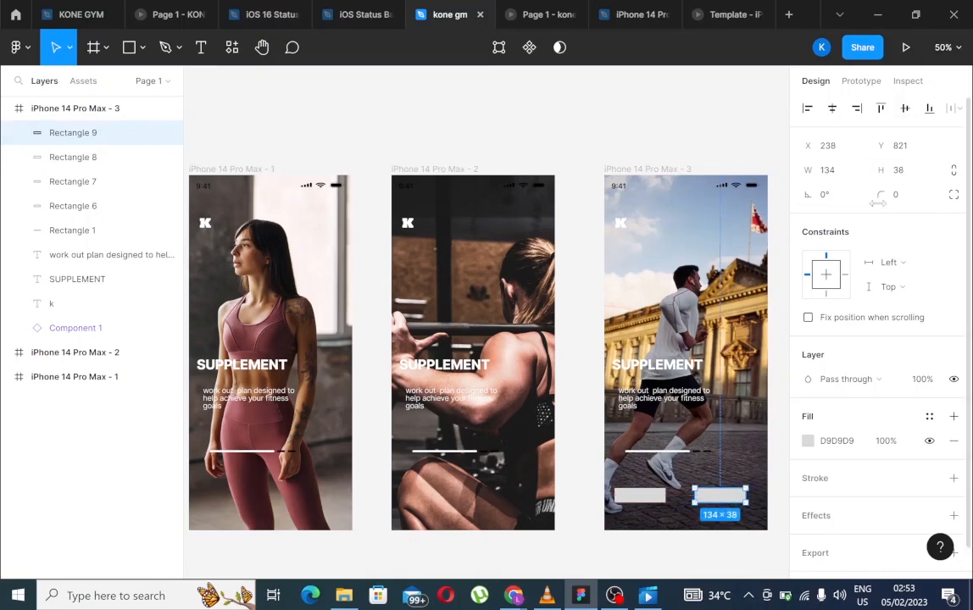
- Fix the right button rectangle's position when scrolling and preview the screen
left_click(809, 318)
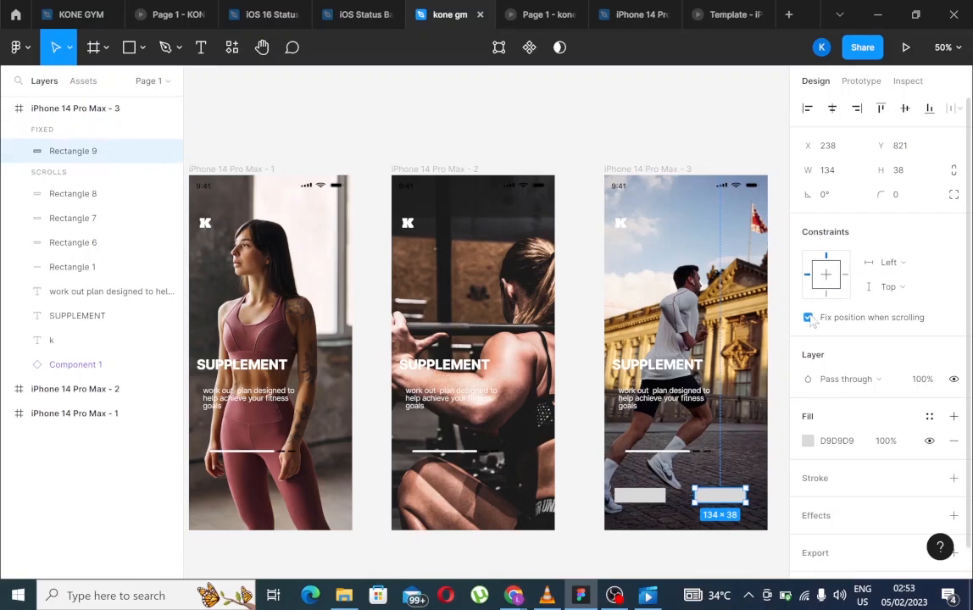
left_click(906, 48)
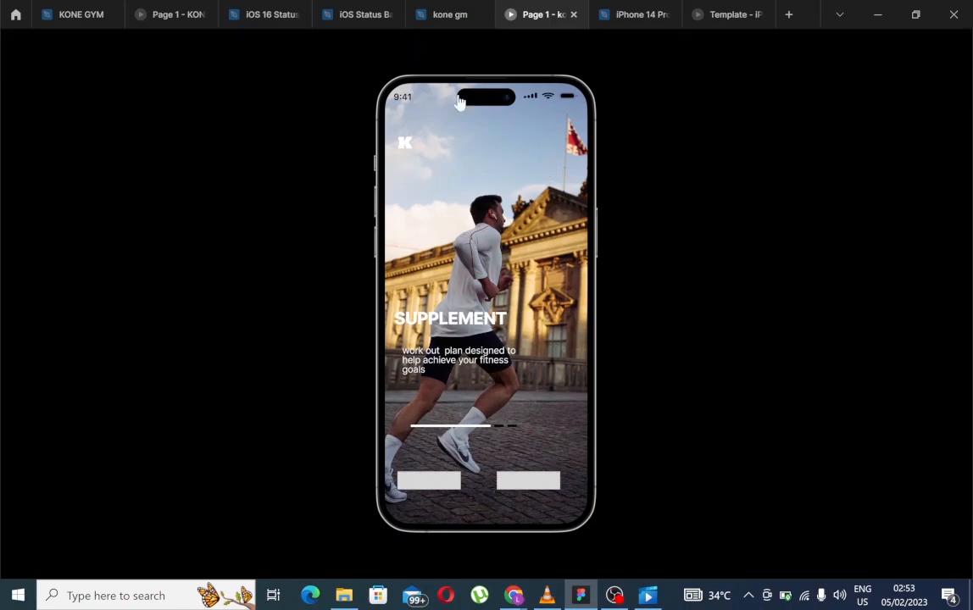
left_click(456, 24)
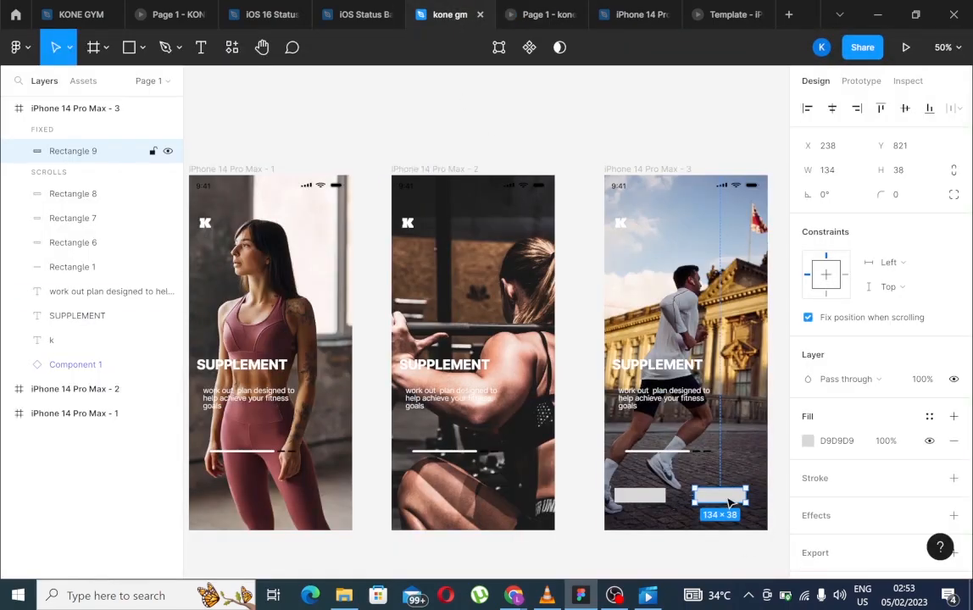
- Move the right button rectangle to X 260, Y 821 and check the spacing in the prototype preview
left_click_drag(729, 503, 738, 504)
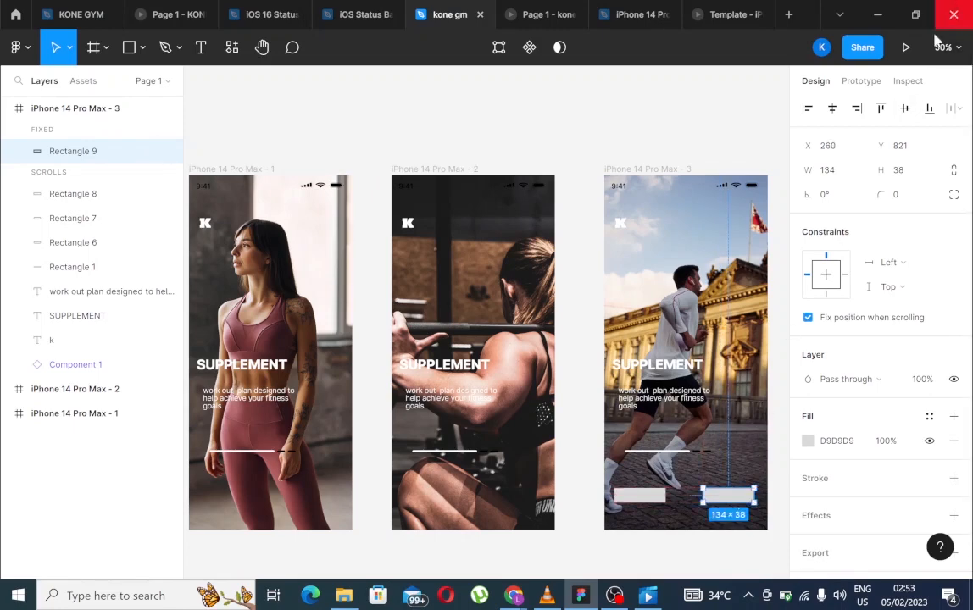
left_click(913, 54)
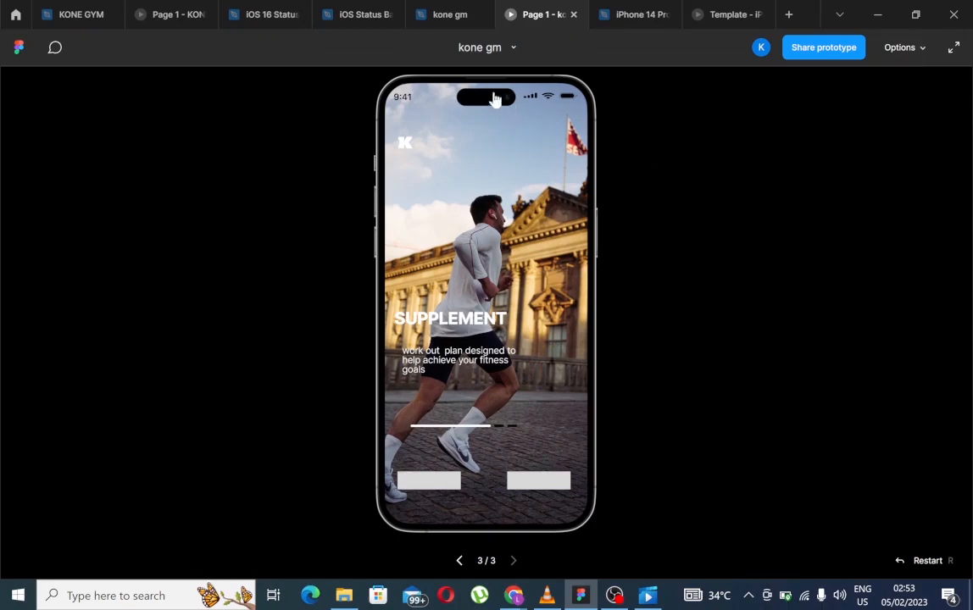
left_click(446, 19)
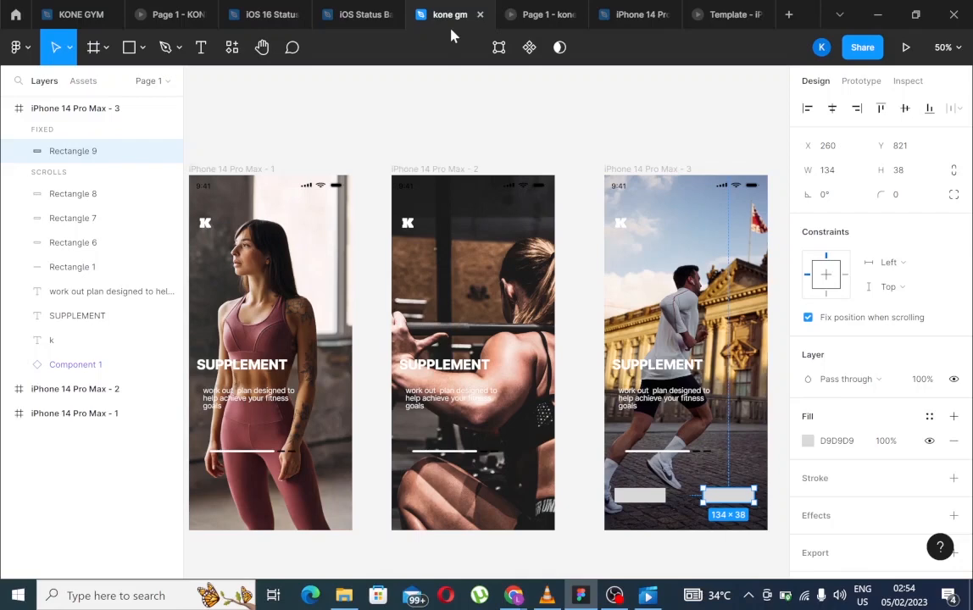
- Set the right button rectangle's corner radius to 30 and select the left button rectangle
left_click(899, 200)
type("30")
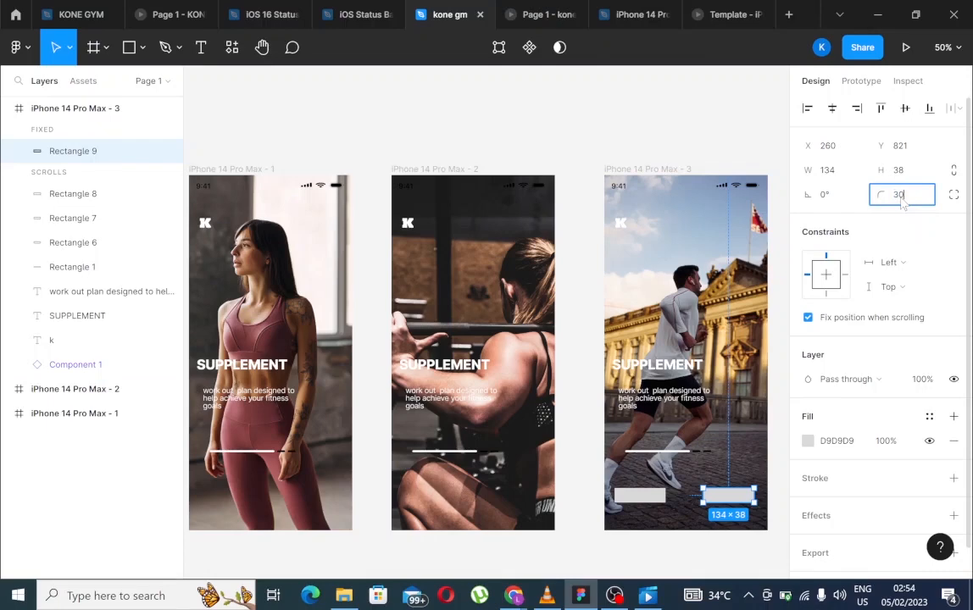
key("Return")
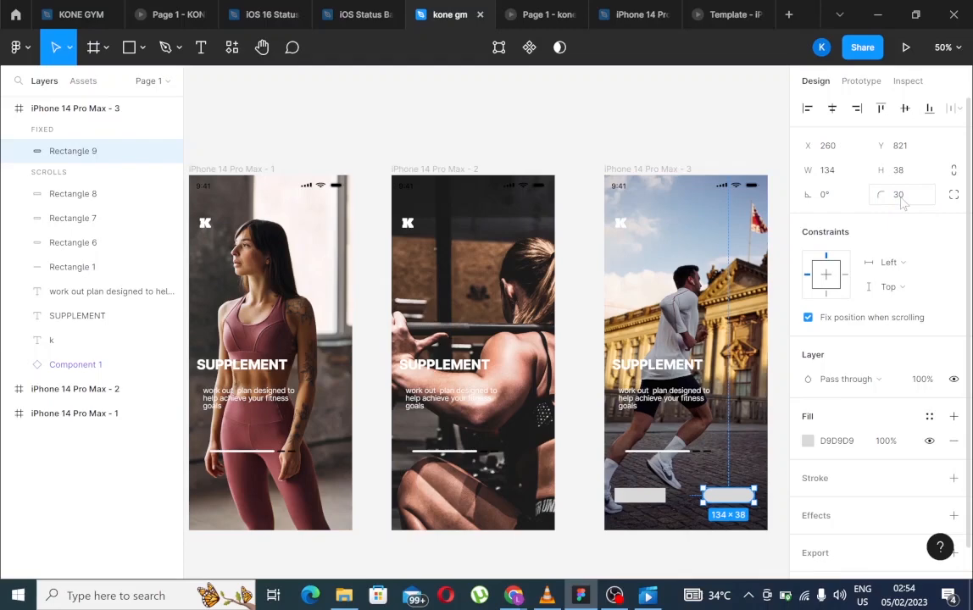
left_click(652, 502)
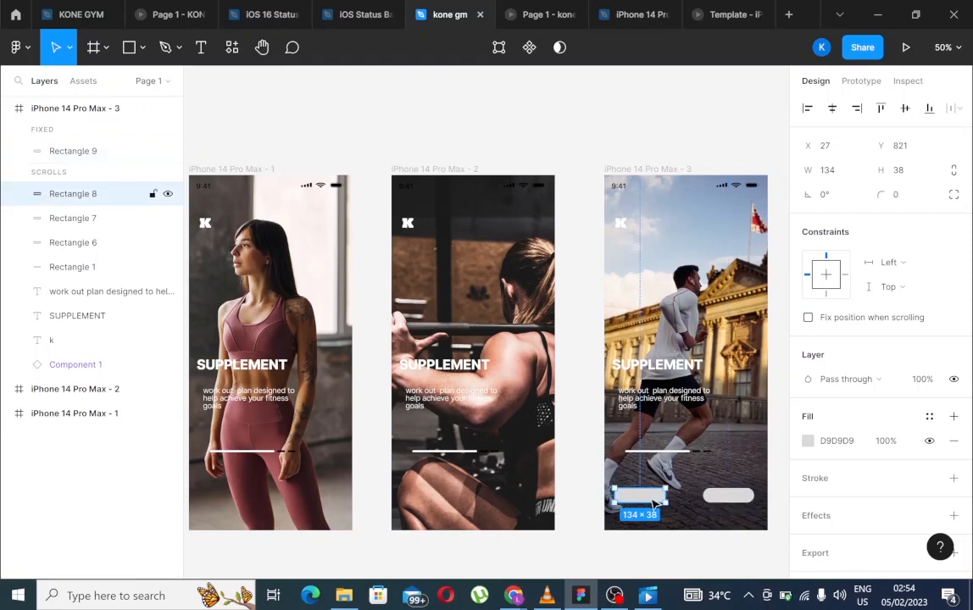
- Try rounding the left button rectangle's corners individually, setting the top-left and top-right radii to 30
left_click(953, 194)
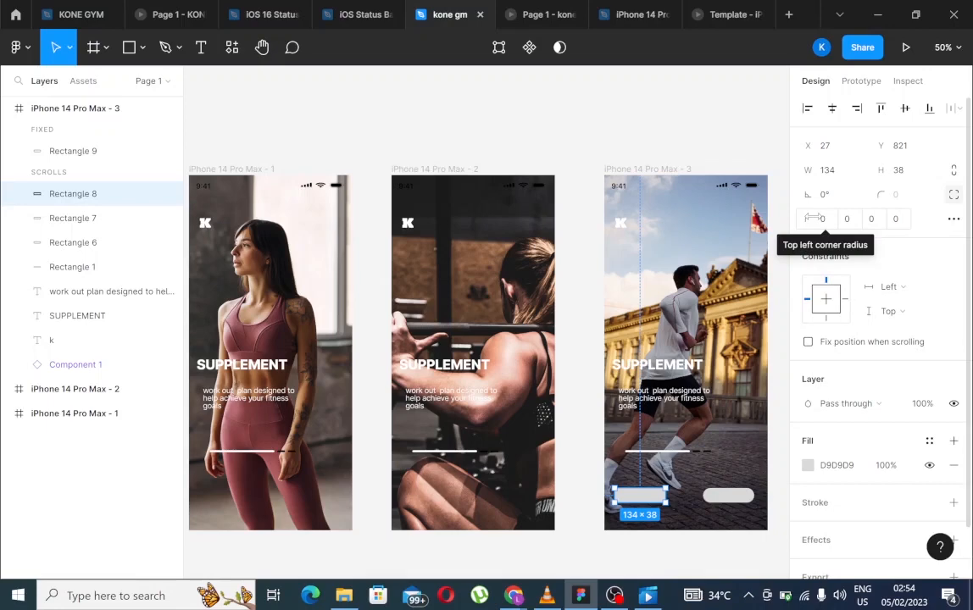
key("3")
key("0")
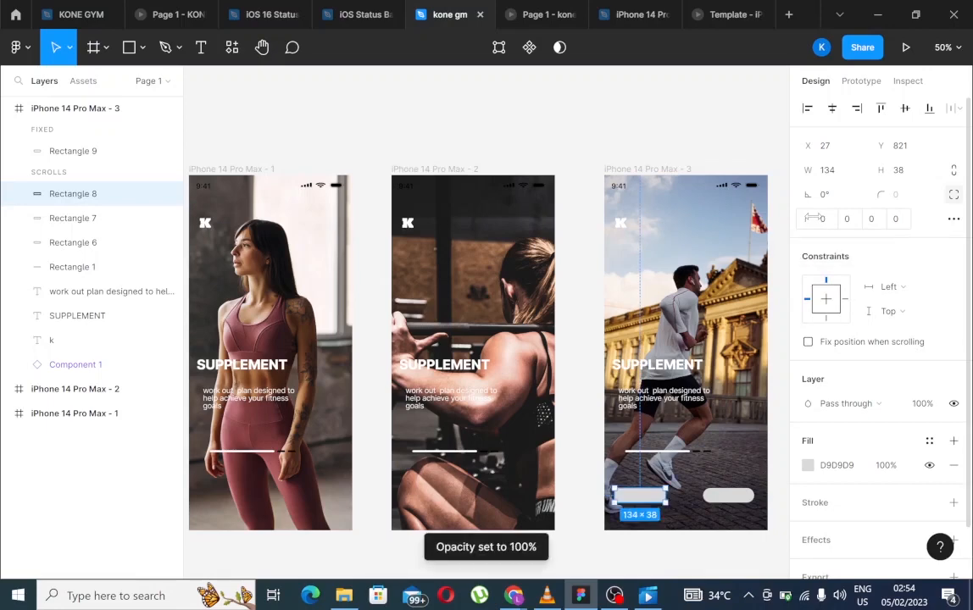
left_click(821, 219)
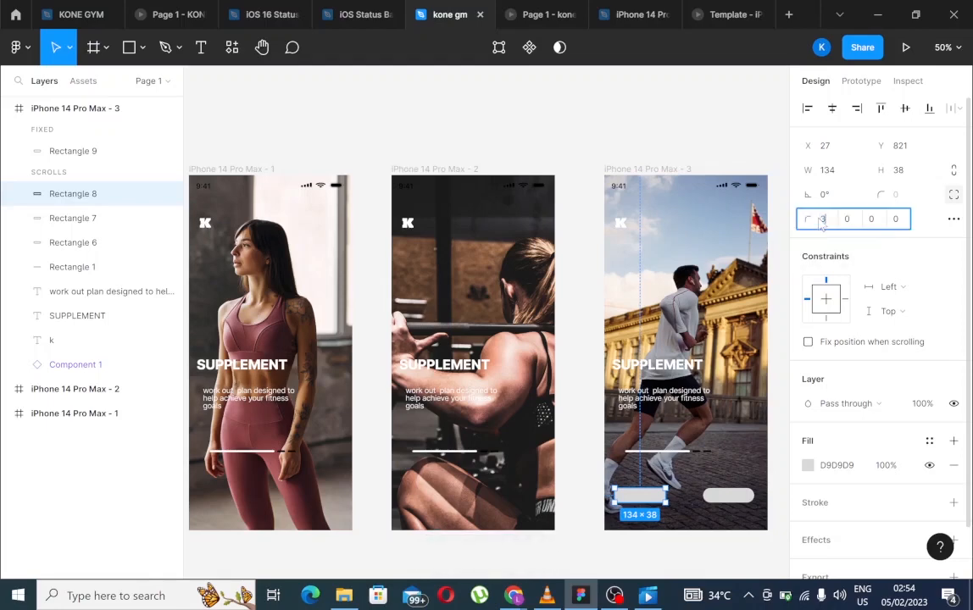
type("30")
left_click(842, 218)
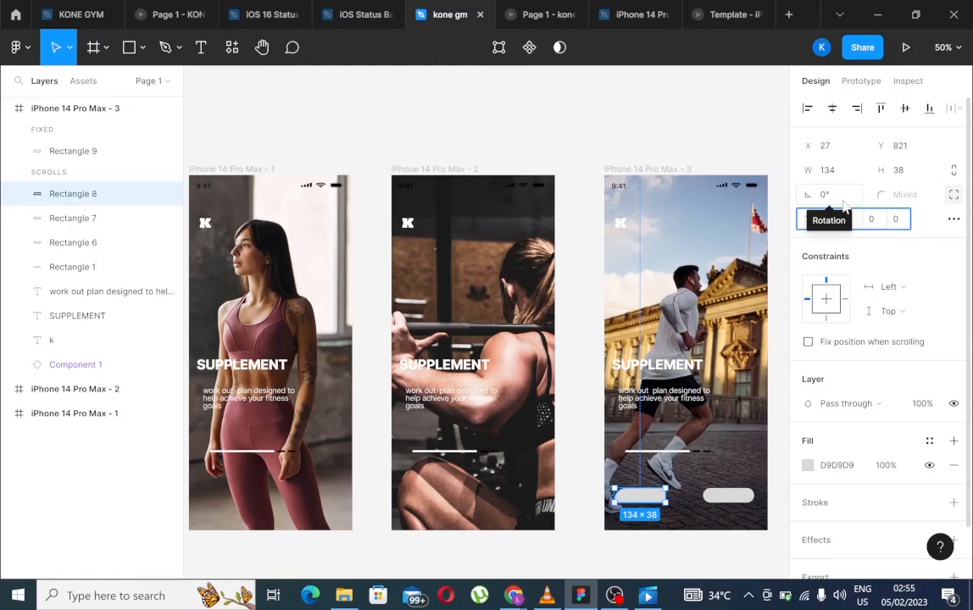
type("30")
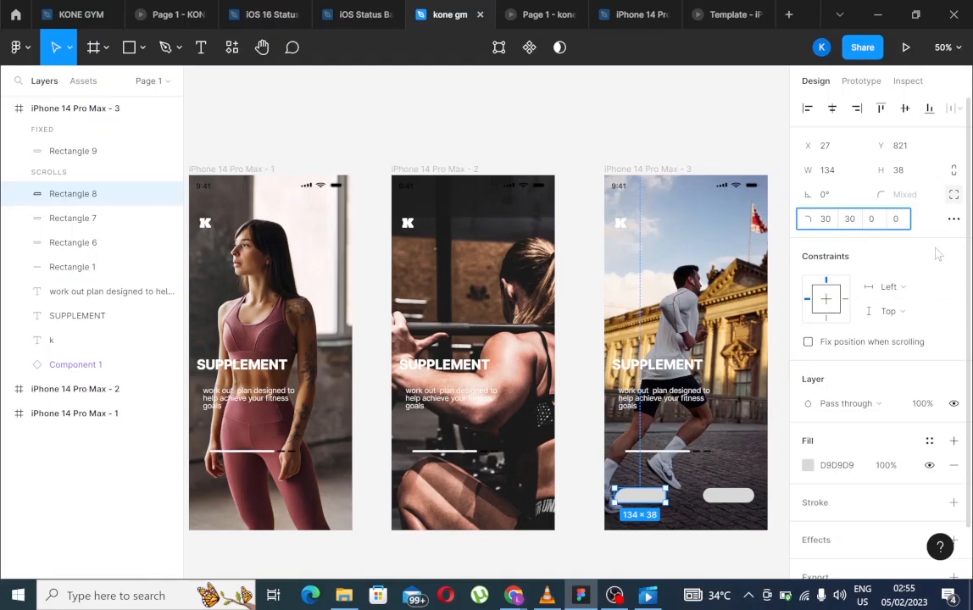
key("Return")
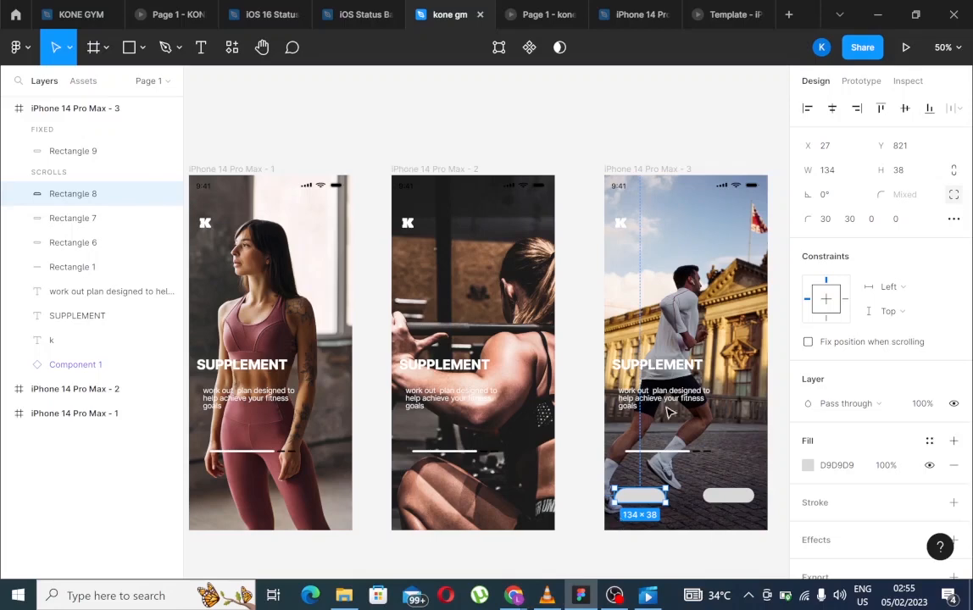
left_click(954, 201)
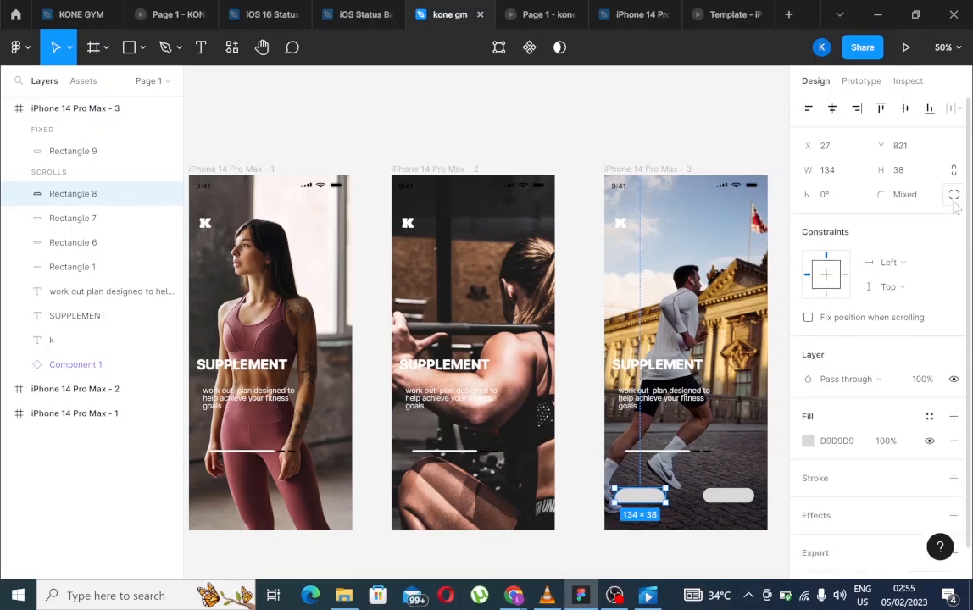
- Set one uniform corner radius of 30 on the left button rectangle and check both buttons in the prototype preview
left_click(911, 197)
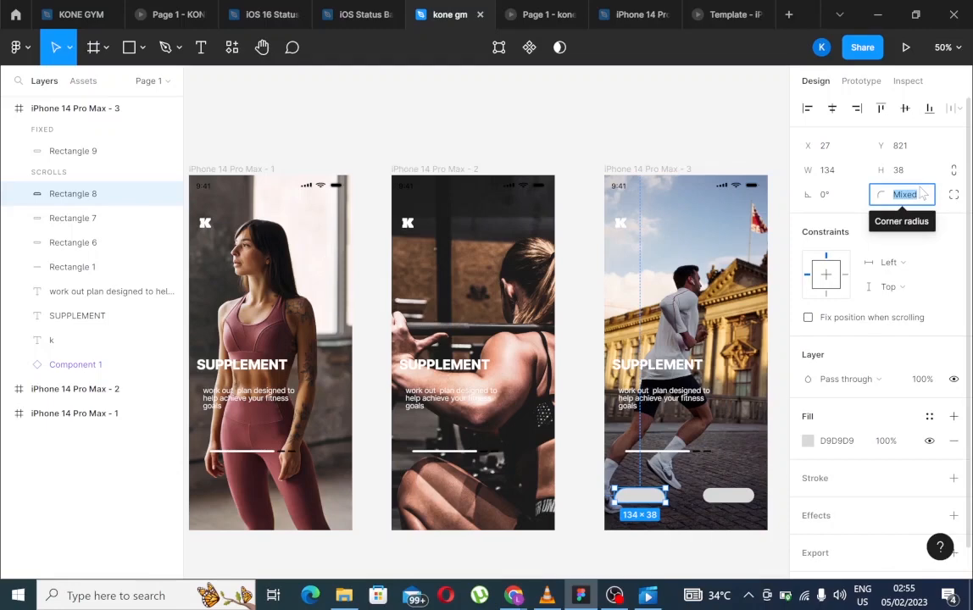
key("BackSpace")
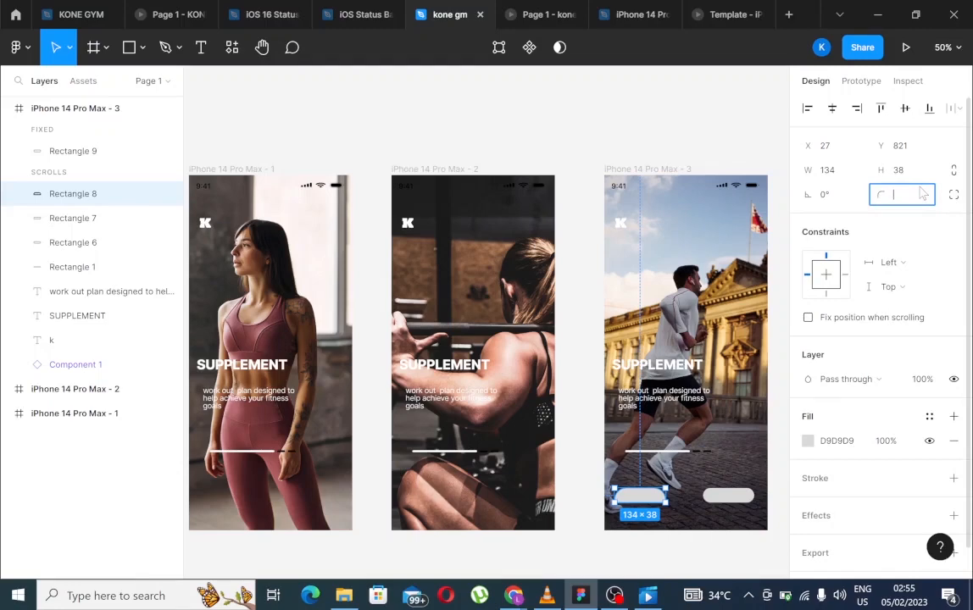
type("30")
key("Return")
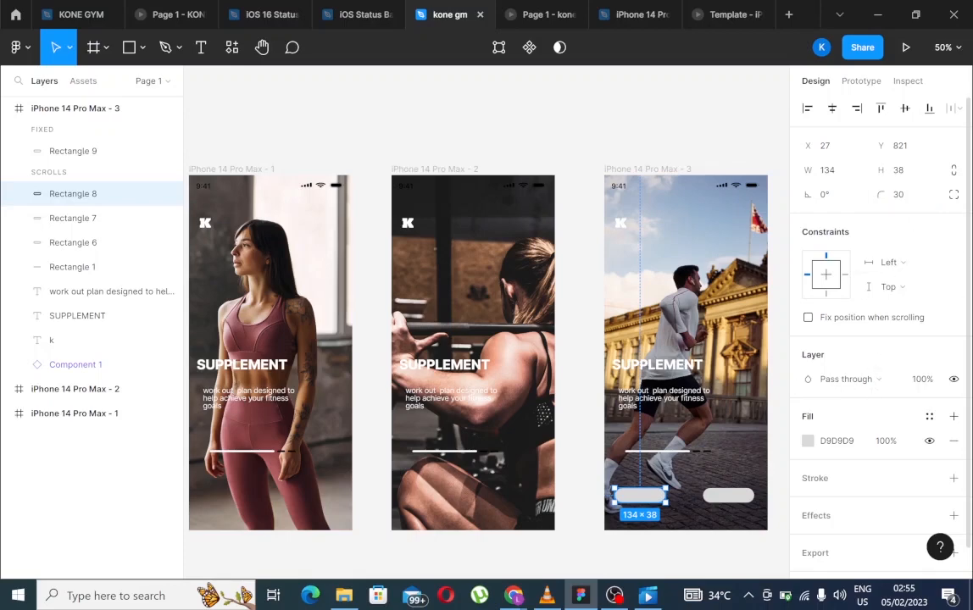
left_click(907, 48)
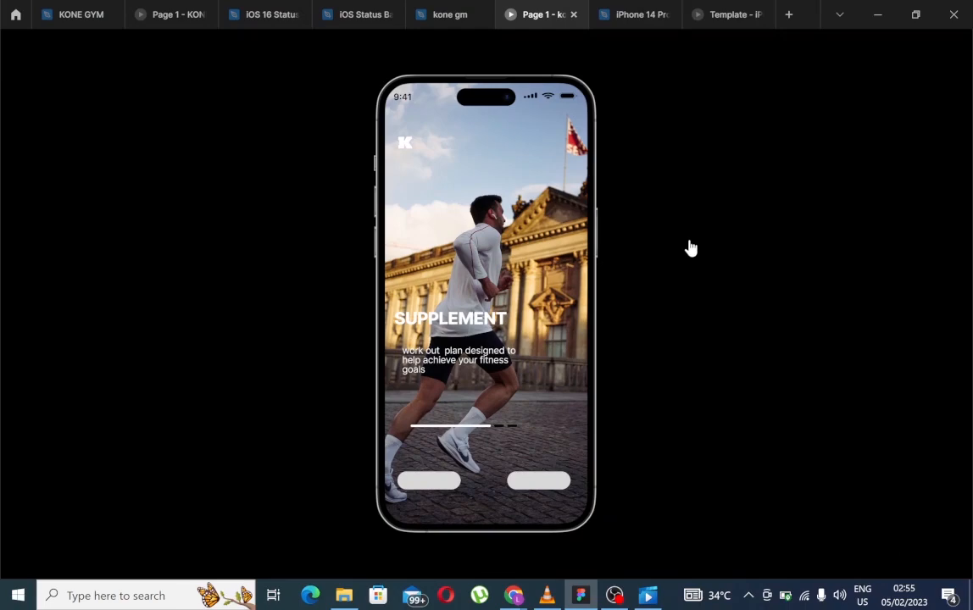
left_click(453, 19)
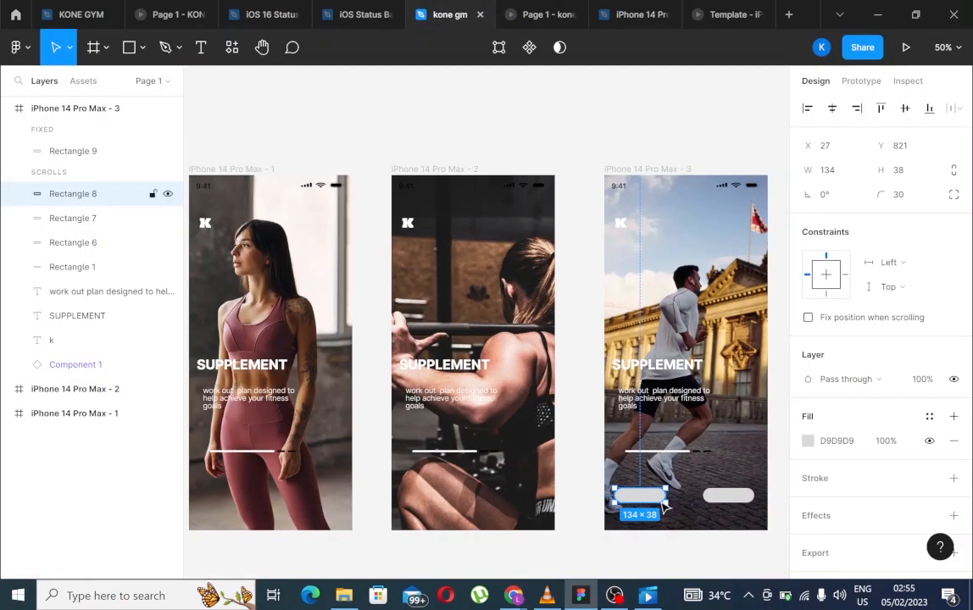
- Move the left button rectangle to X 43, keeping Y 821, and check the spacing in the prototype preview
left_click_drag(646, 500, 653, 500)
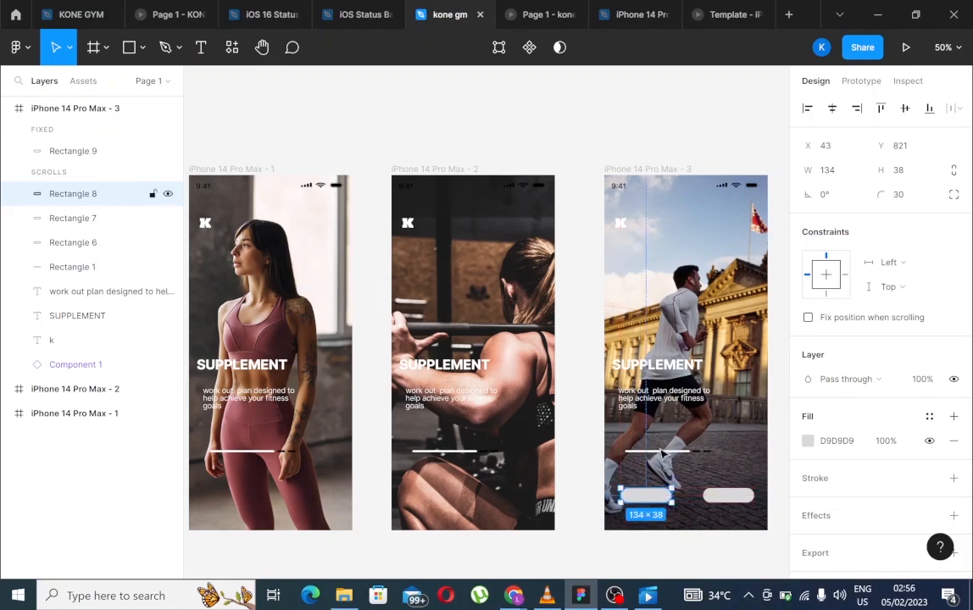
left_click(906, 48)
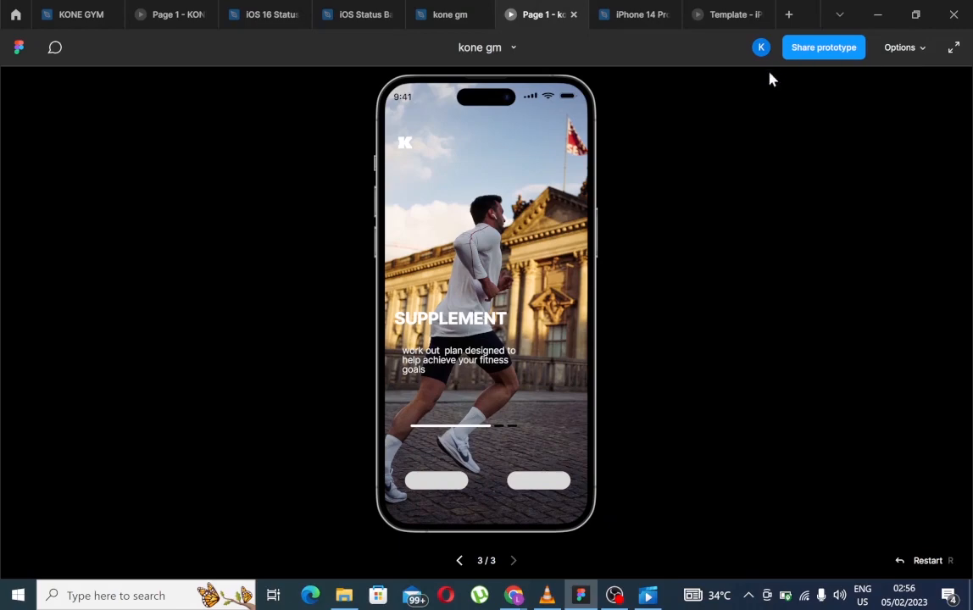
left_click(458, 17)
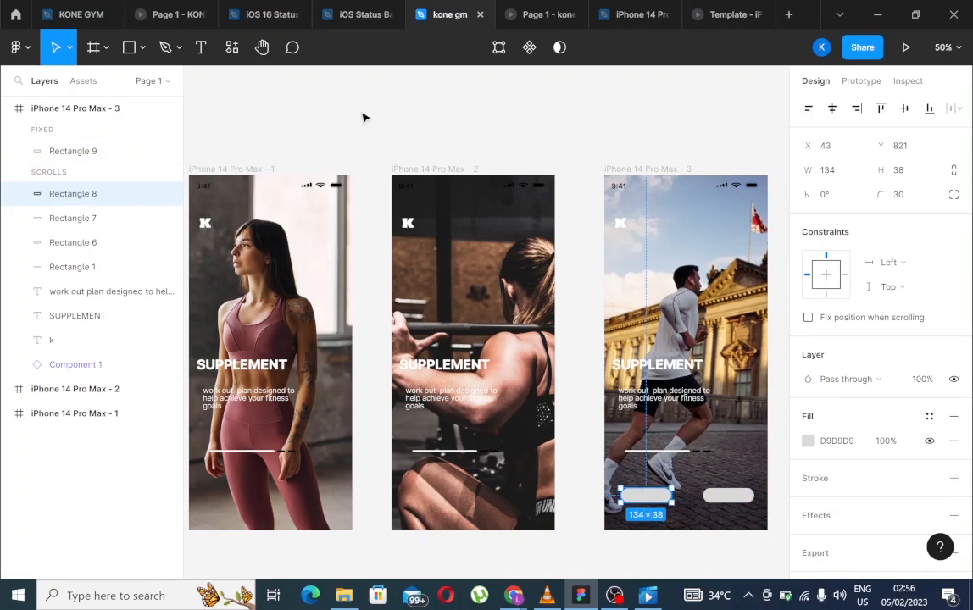
- Add the text label "Log in" to the left button and center it there at X 85, Y 830
left_click(205, 56)
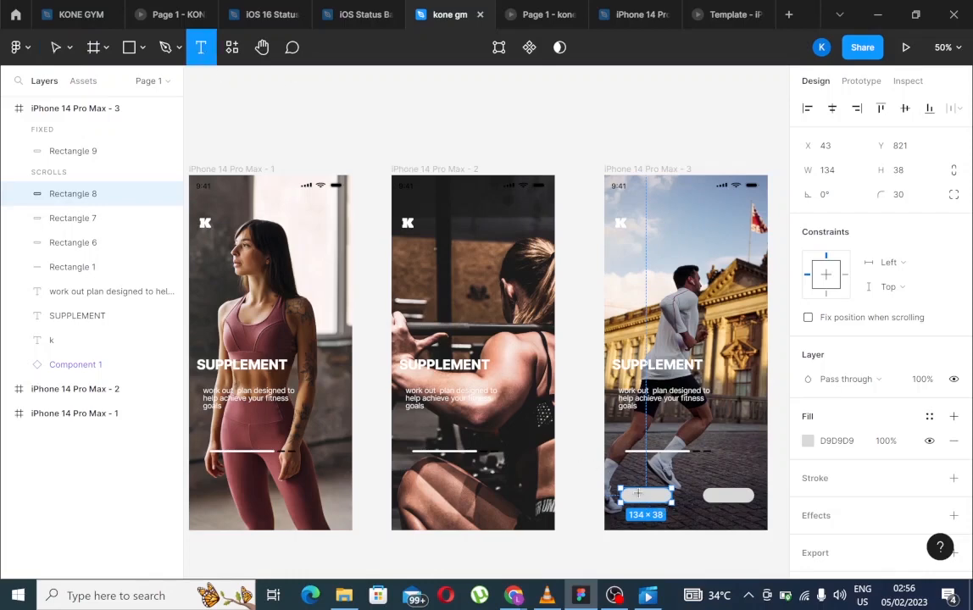
left_click(638, 493)
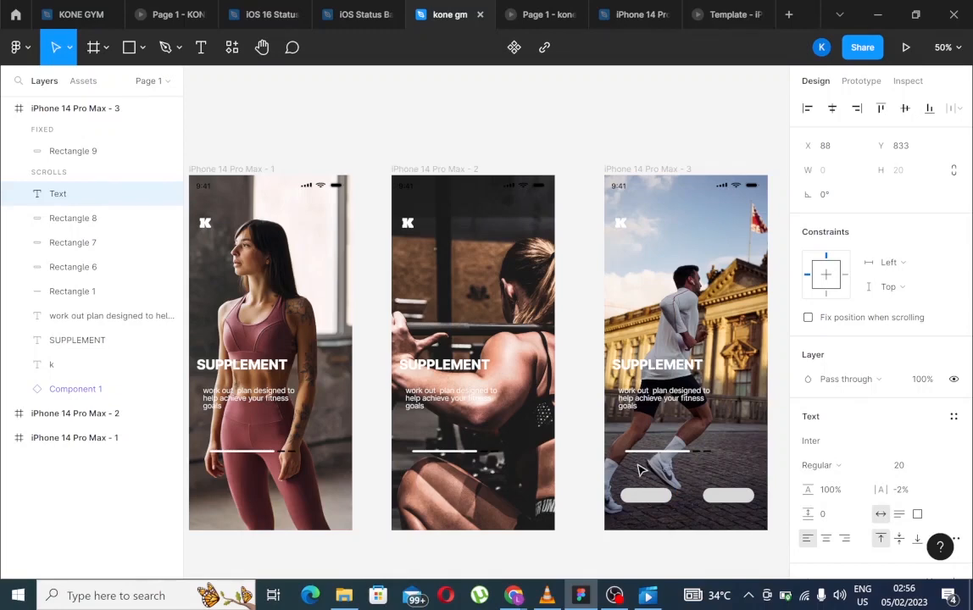
type("Log in")
left_click(649, 496)
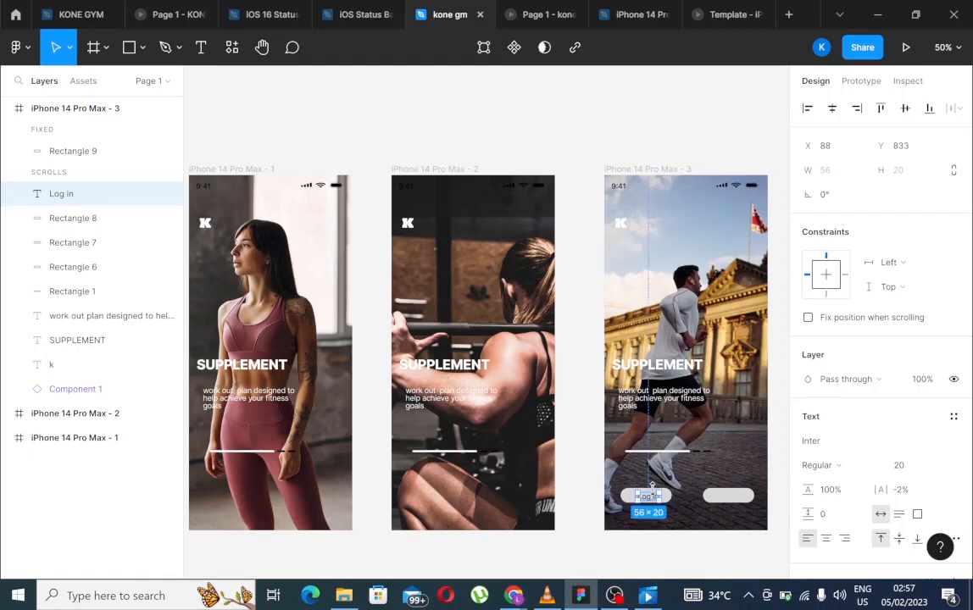
left_click_drag(651, 498, 654, 498)
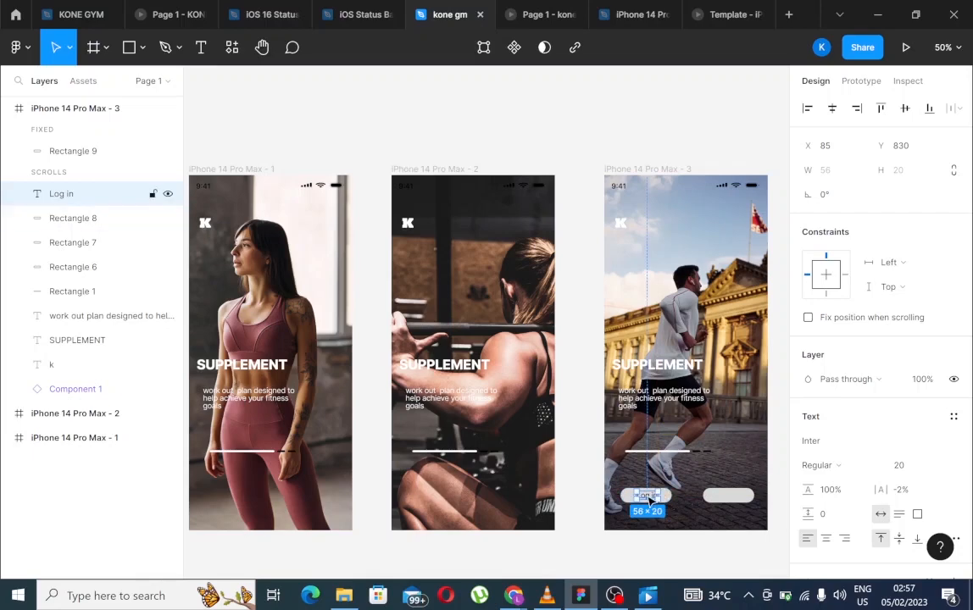
- Try pasting a copy of the "Log in" label onto the right button, and undo the paste
right_click(649, 501)
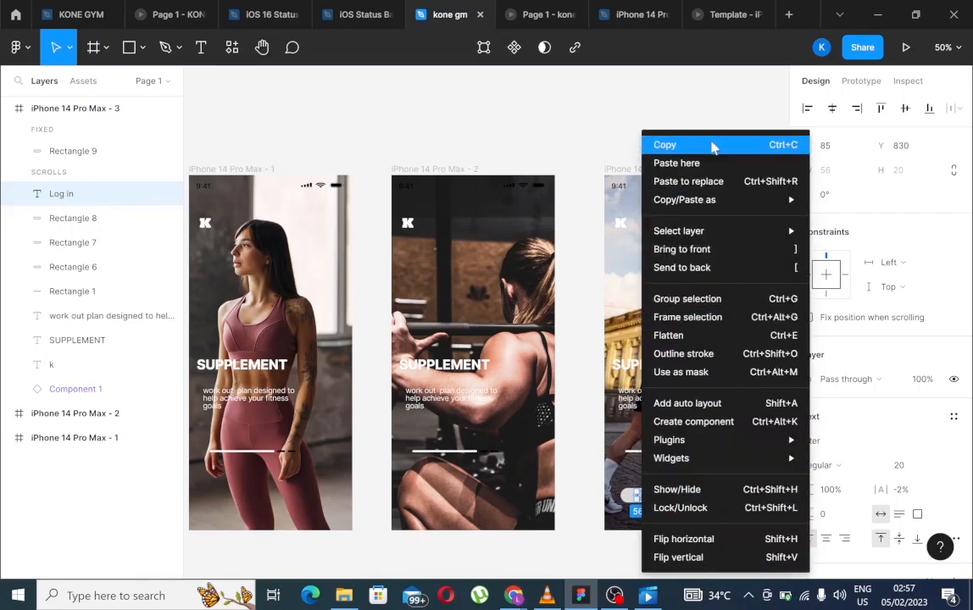
left_click(703, 151)
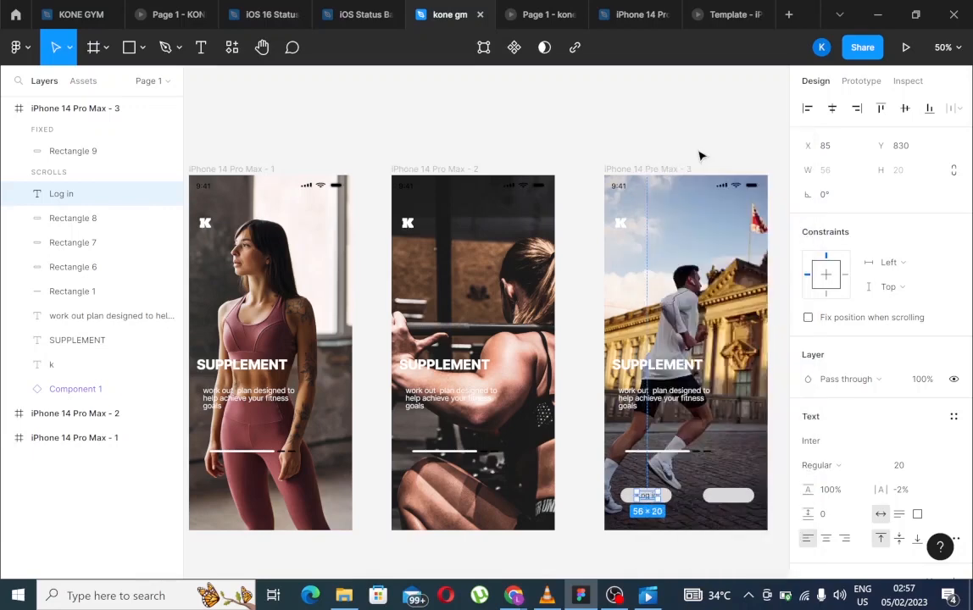
right_click(721, 499)
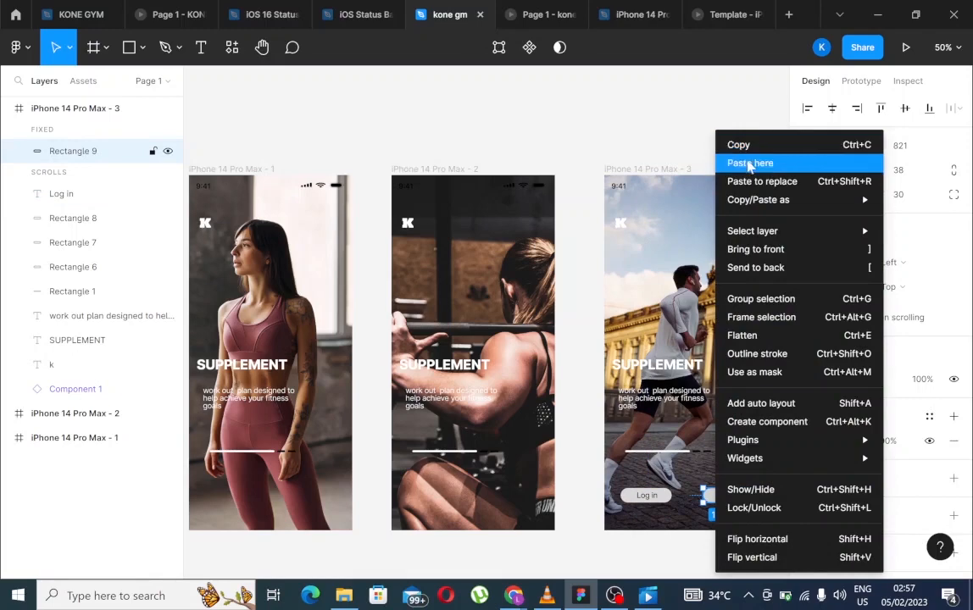
left_click(749, 163)
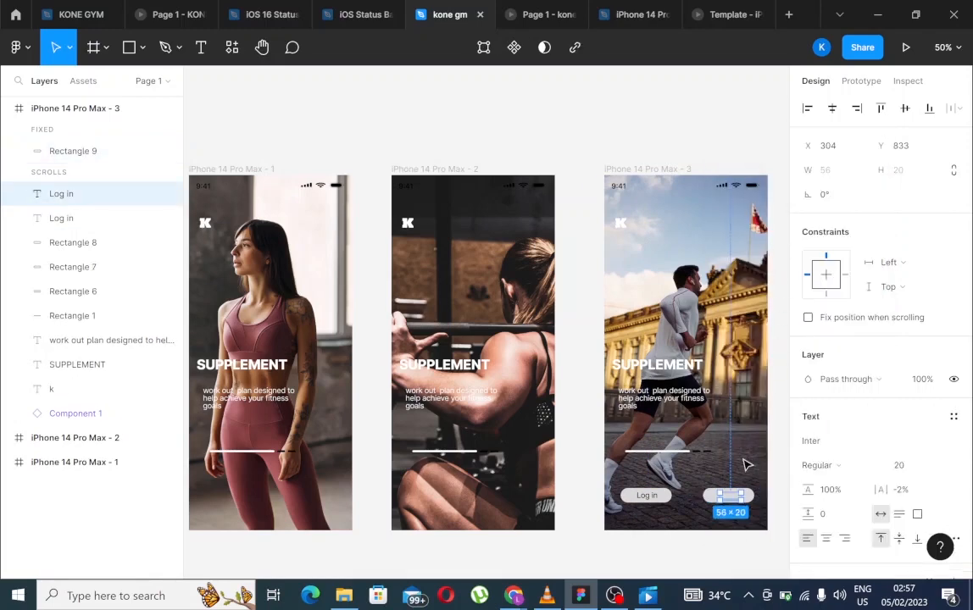
key("super")
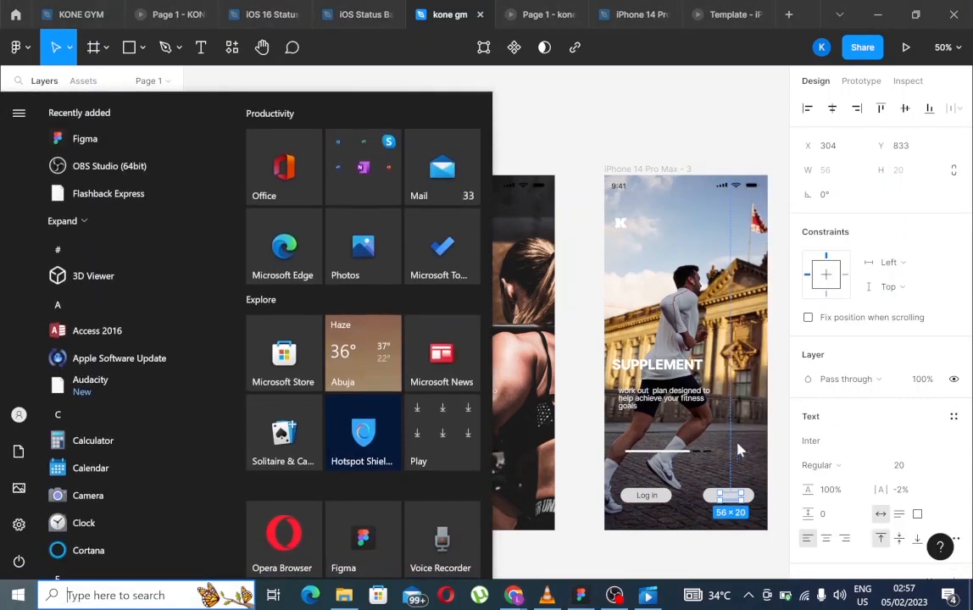
key("super")
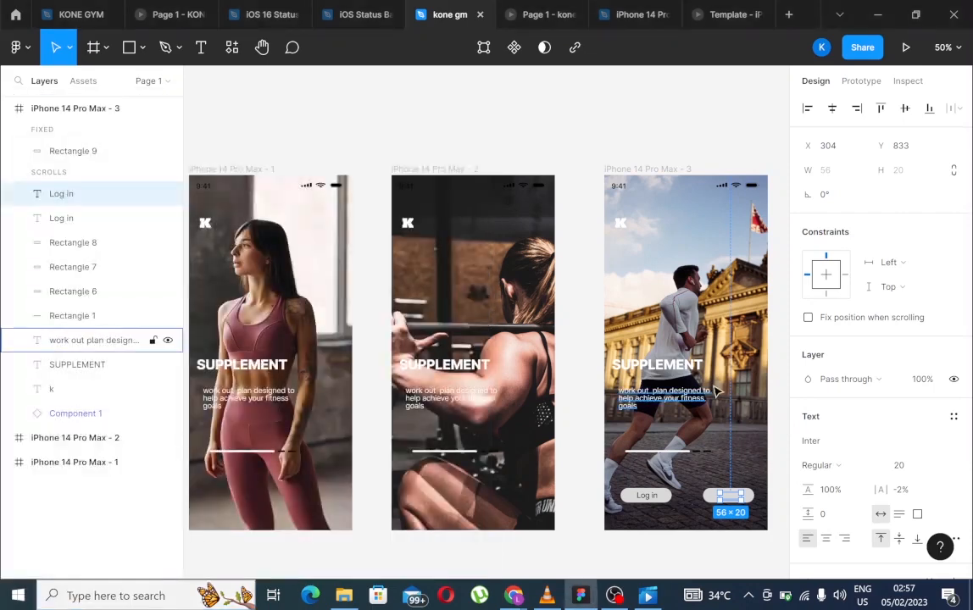
key("ctrl+z")
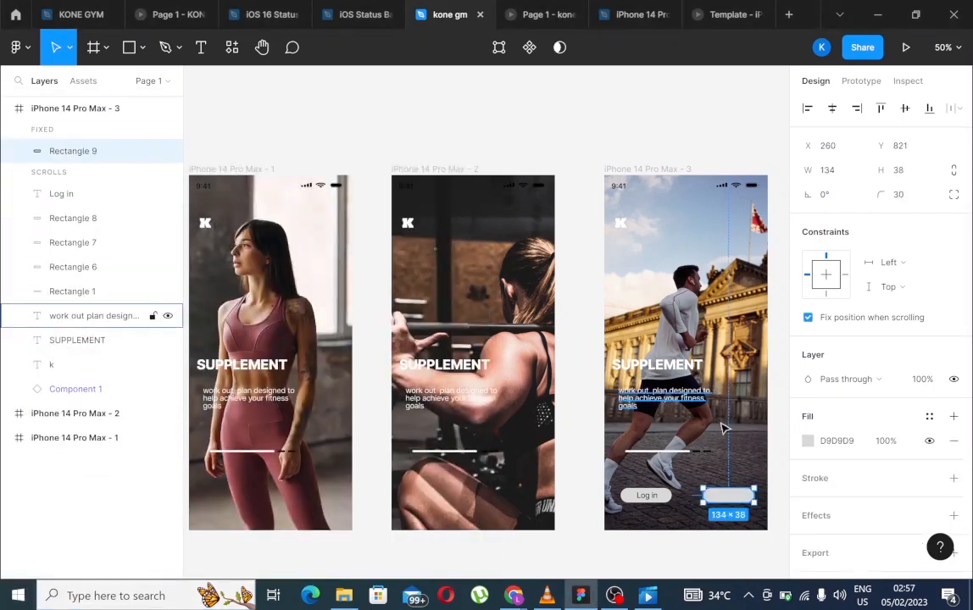
- Add the text label "Sign up" to the right button, center it there, and clear the selection
left_click(201, 48)
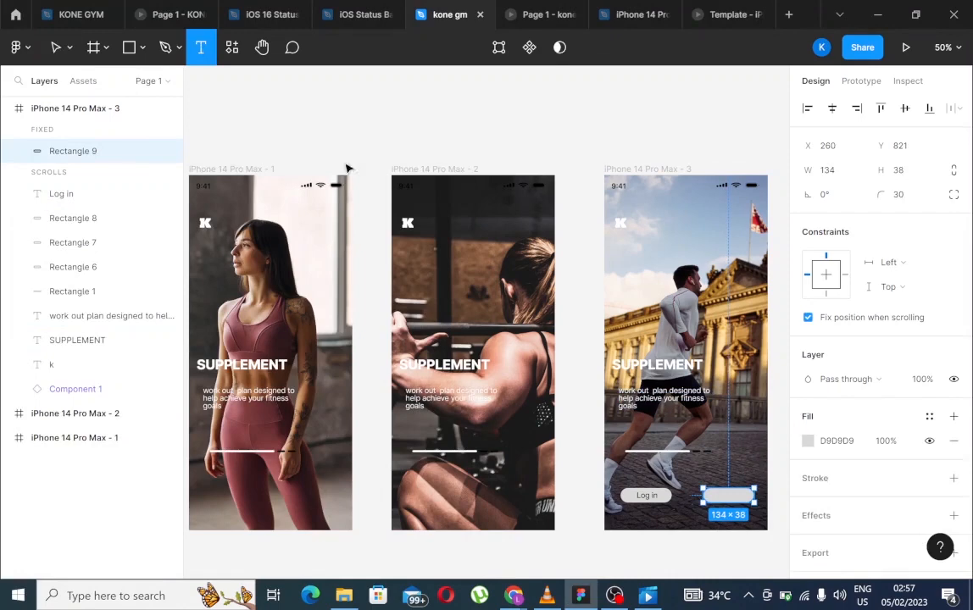
left_click(721, 496)
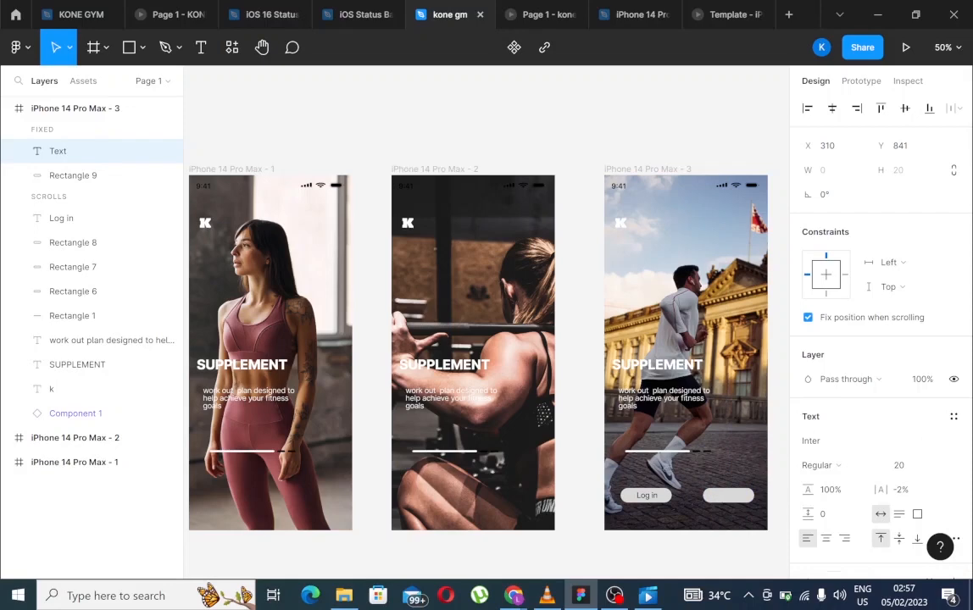
type("Sign up")
key("Escape")
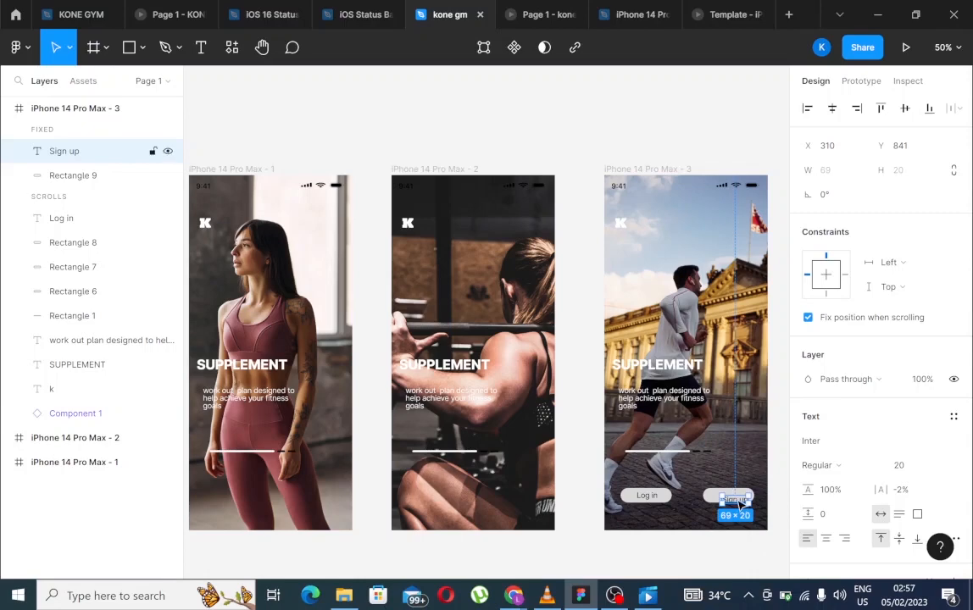
left_click_drag(740, 502, 733, 499)
left_click(766, 564)
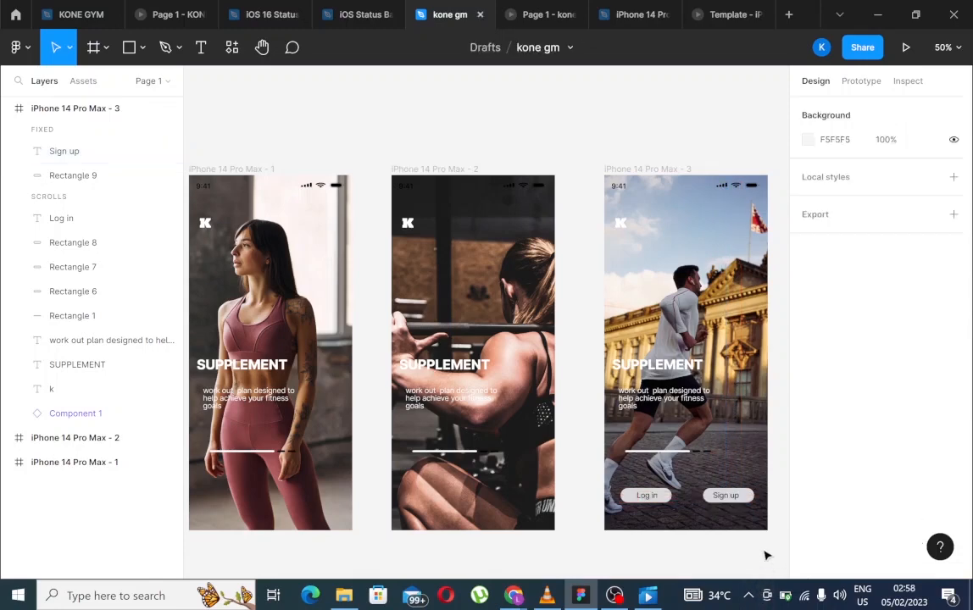
- Preview the prototype and advance to the third screen to examine the labeled buttons
left_click(905, 47)
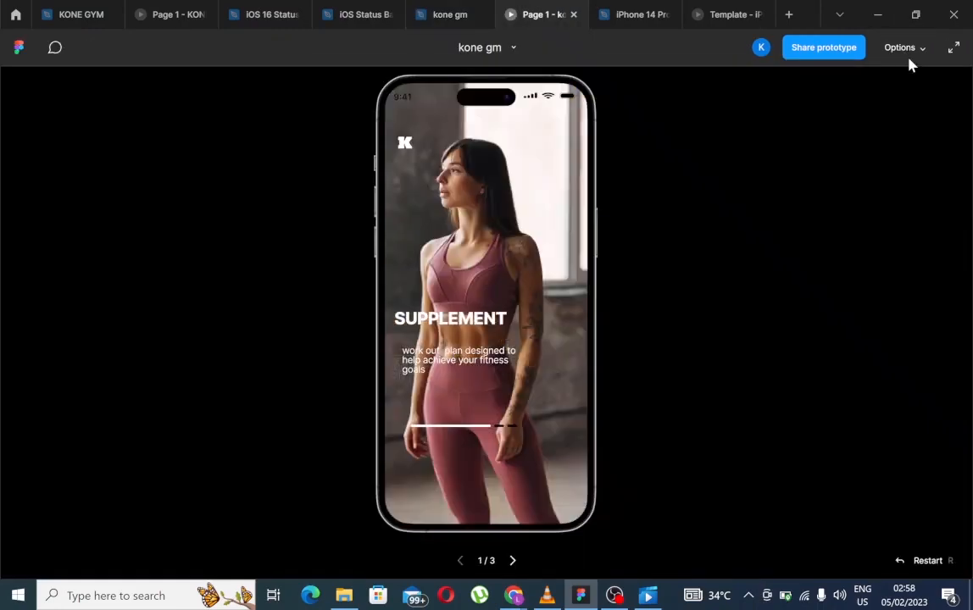
left_click(516, 561)
left_click(516, 561)
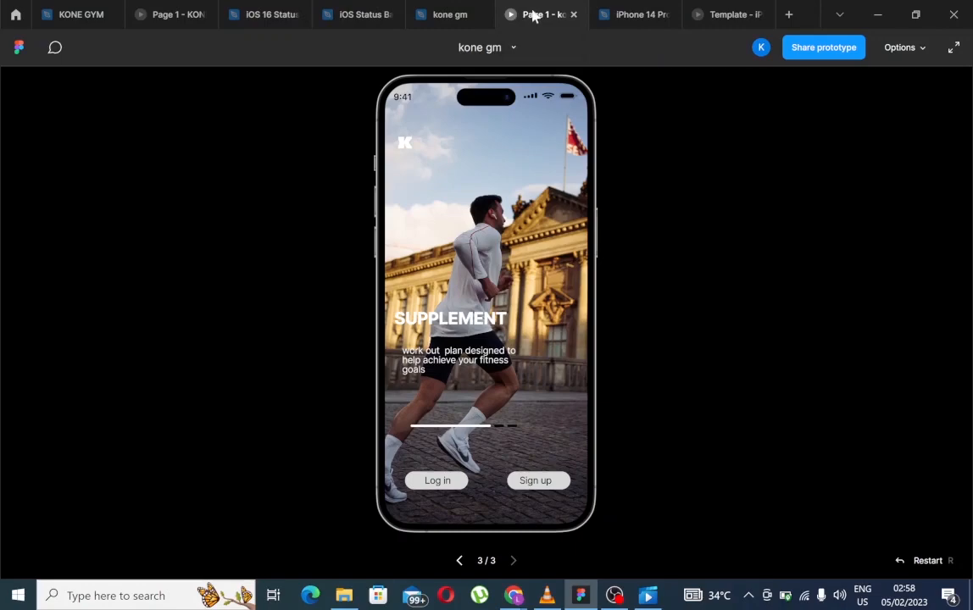
- Return to the kone gm design file and set the Log in button rectangle's fill opacity to 0% on the third screen
left_click(438, 12)
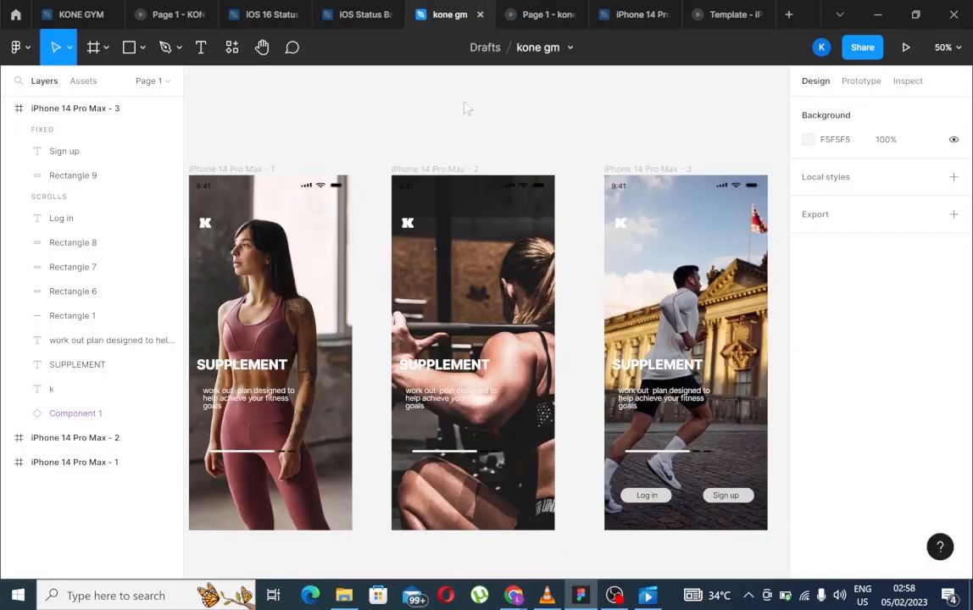
left_click(668, 500)
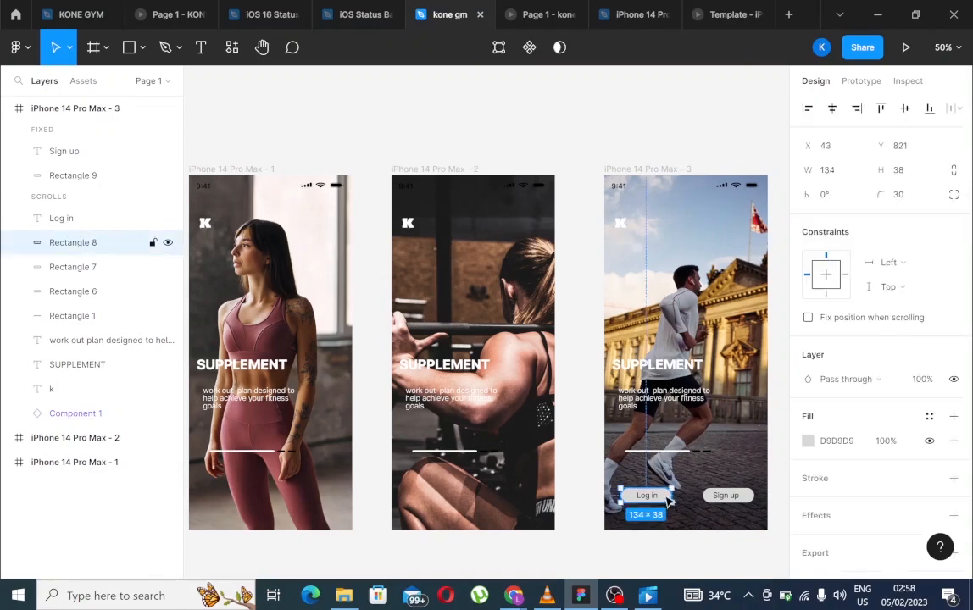
left_click(808, 445)
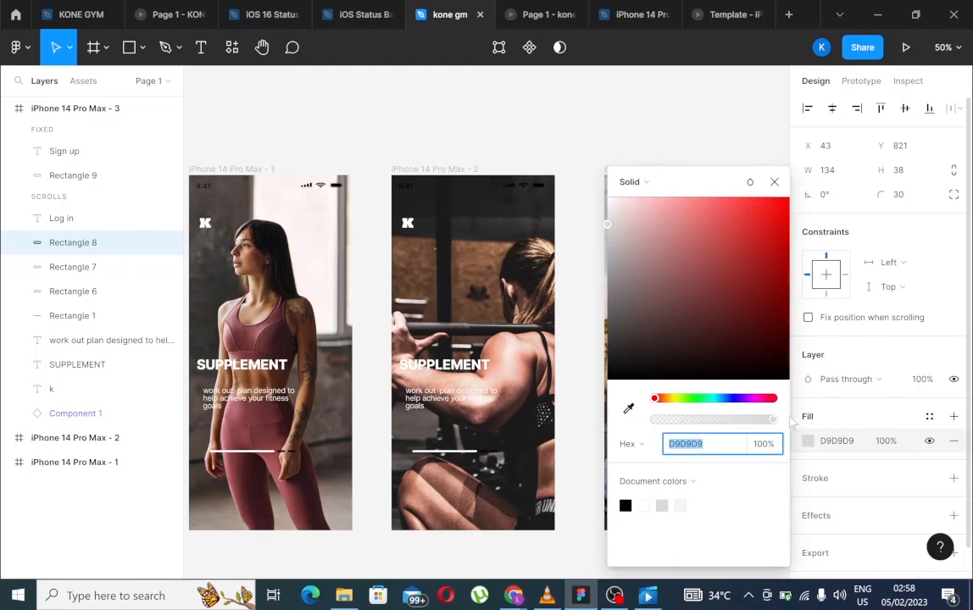
left_click_drag(773, 422, 588, 434)
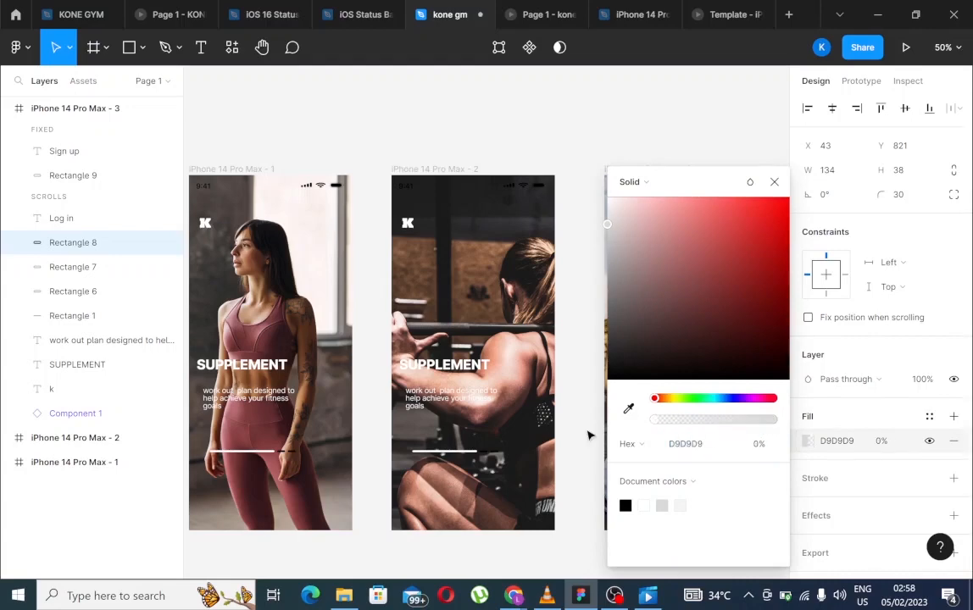
left_click(773, 184)
key("Escape")
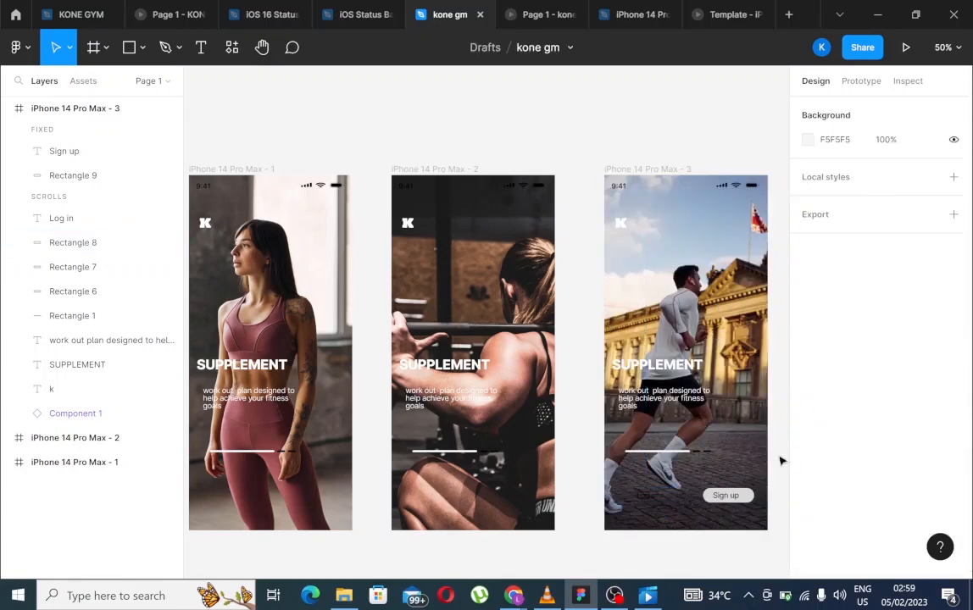
left_click(642, 509)
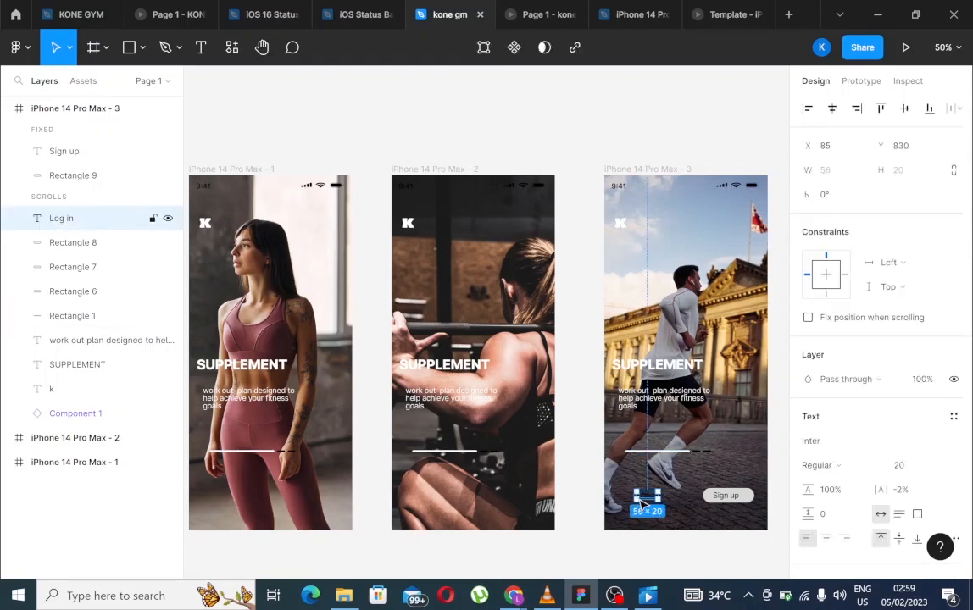
left_click(711, 409)
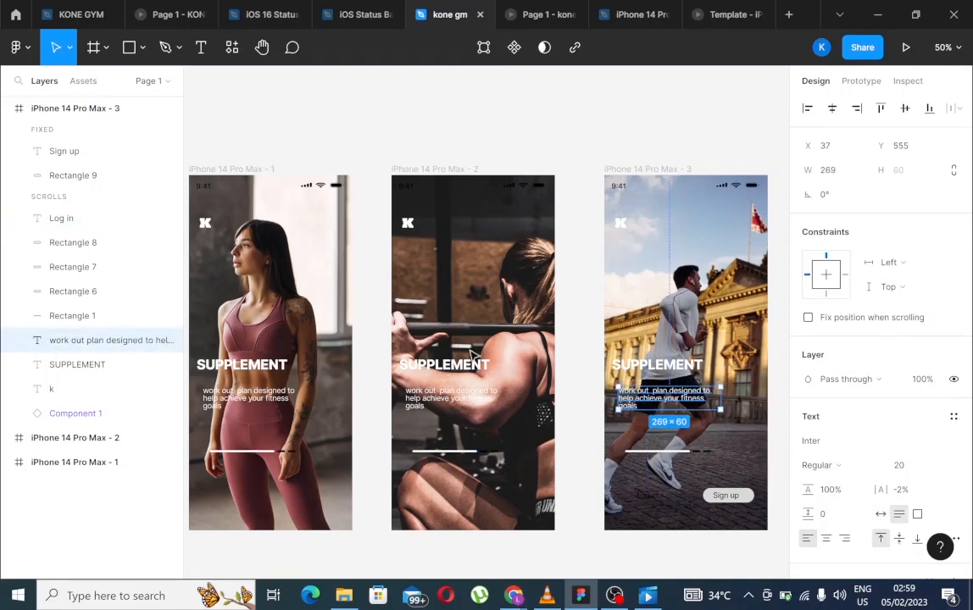
left_click(750, 500)
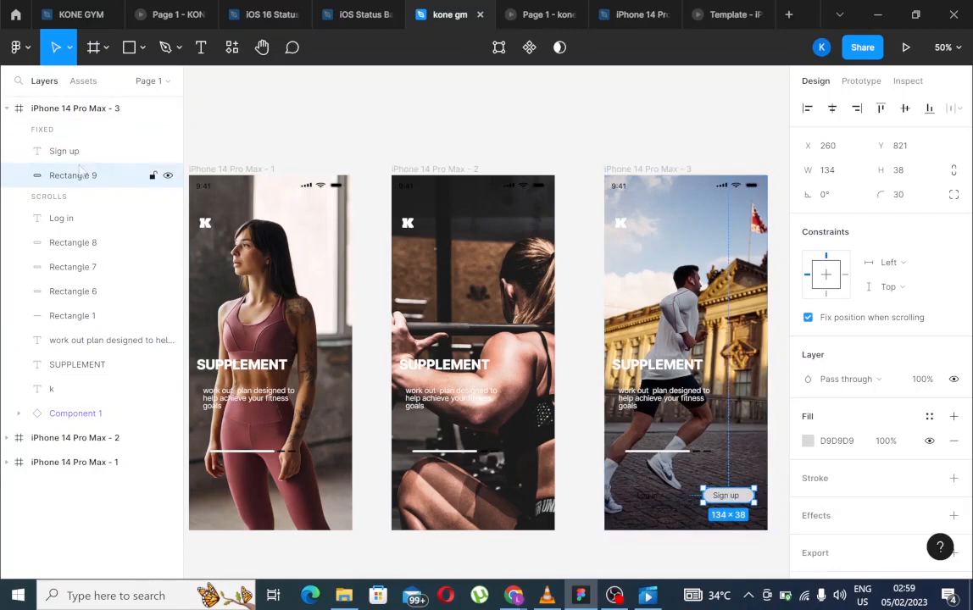
left_click(8, 109)
left_click(7, 109)
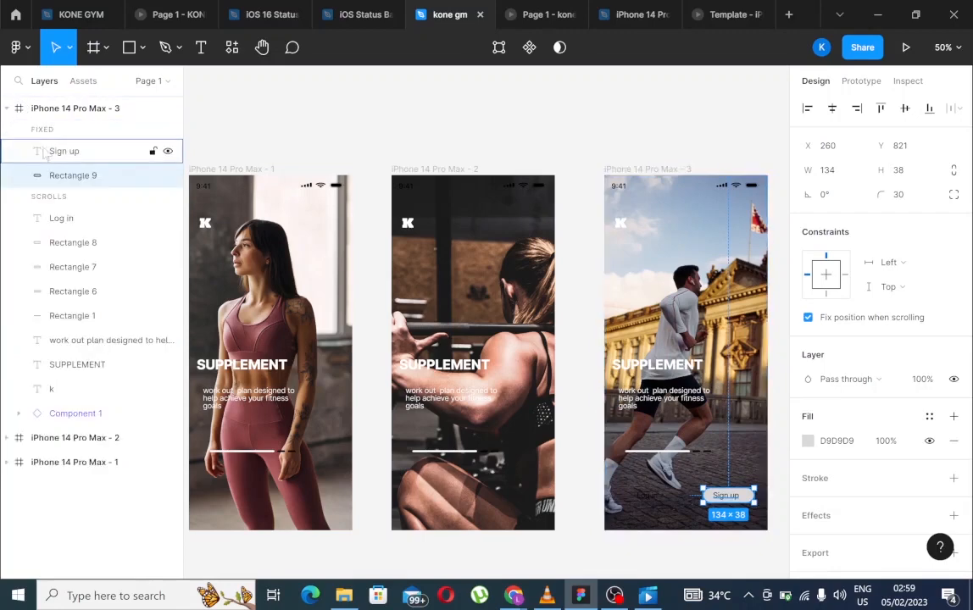
- Add a black (000000) inside stroke with a width of 2 to the Log in button rectangle
left_click(84, 247)
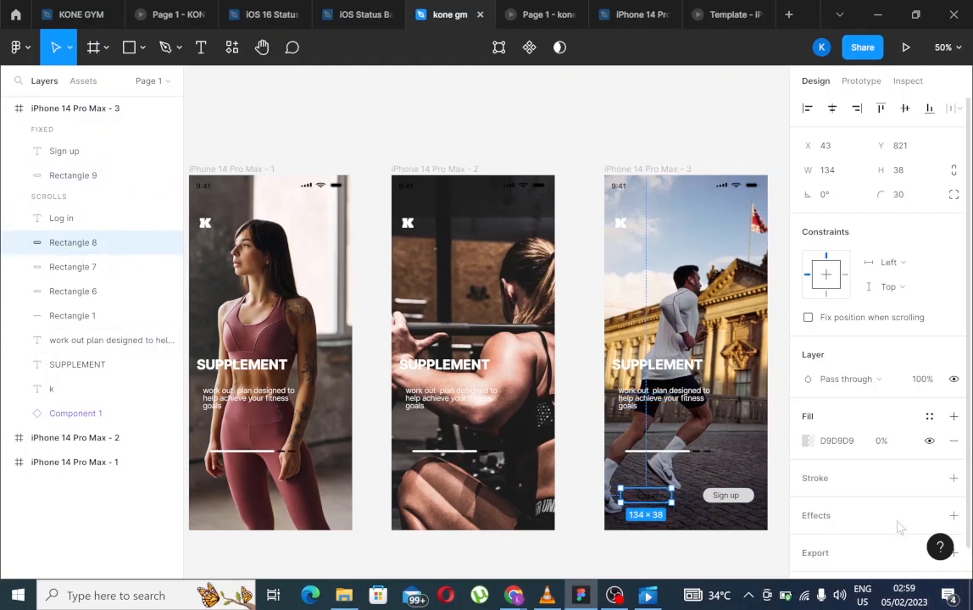
left_click(954, 479)
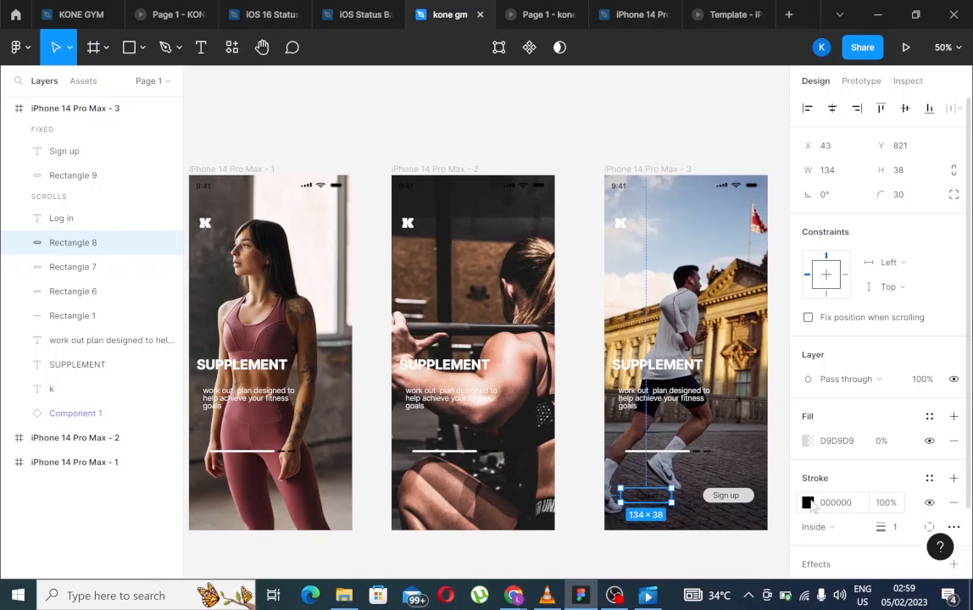
left_click(894, 526)
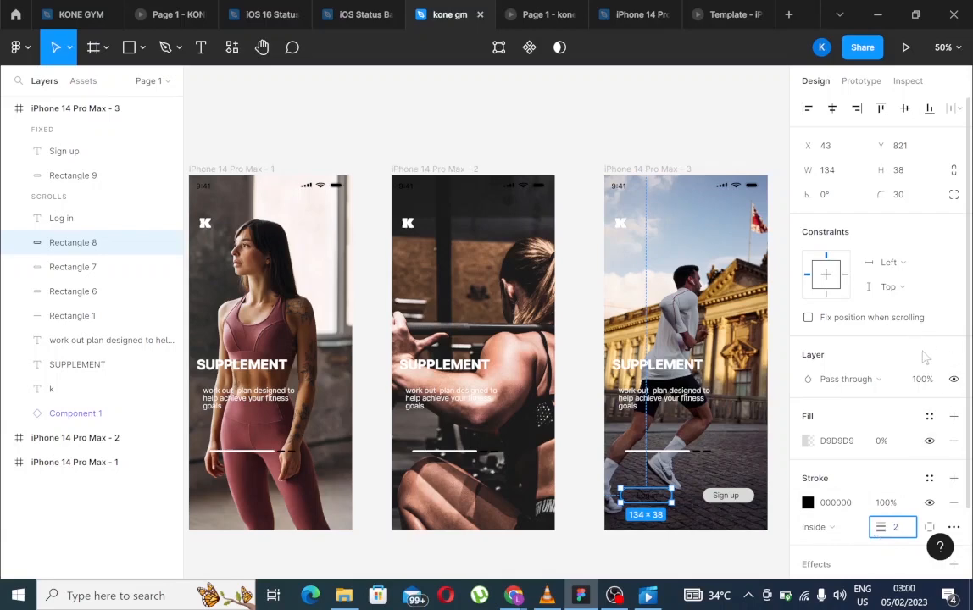
key("Return")
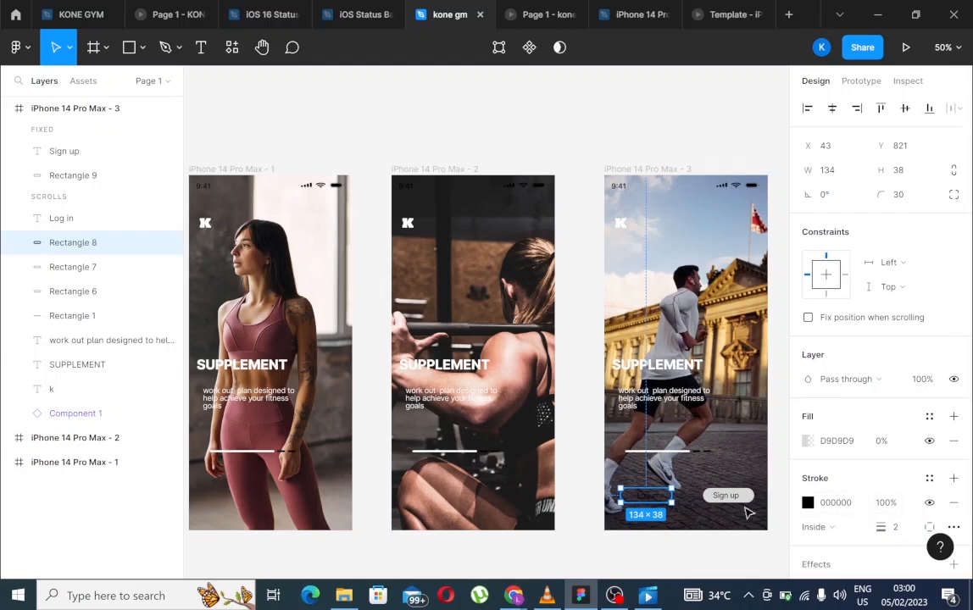
- Change the "Log in" label's text fill to white (FFFFFF) on the third screen
left_click(649, 493)
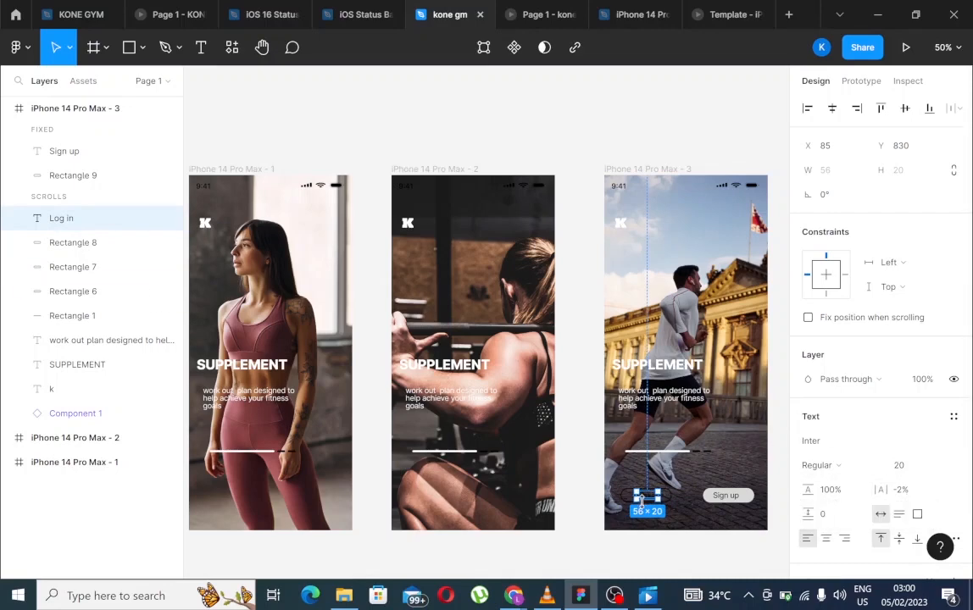
left_click(697, 461)
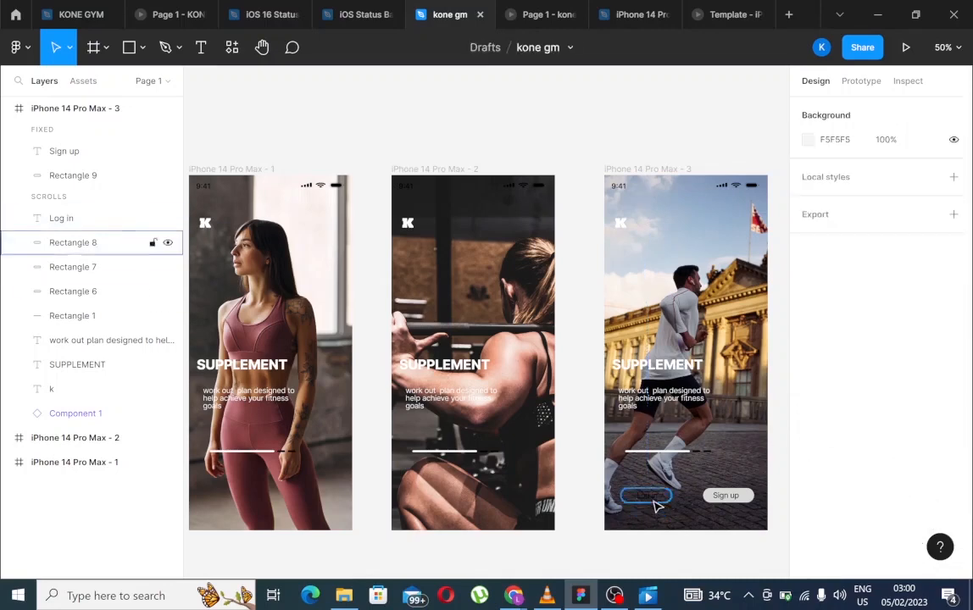
left_click(648, 499)
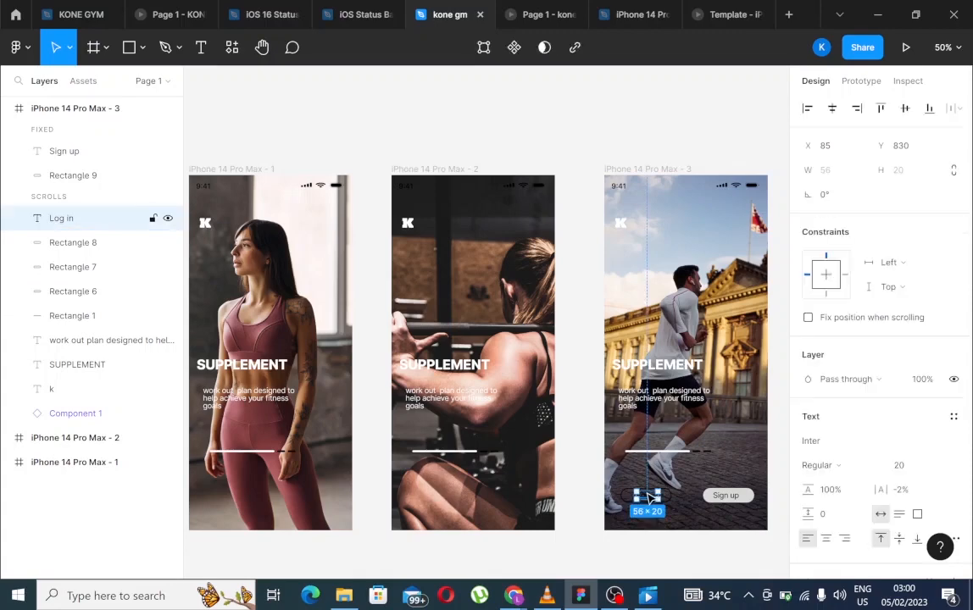
scroll(956, 391, "down", 3)
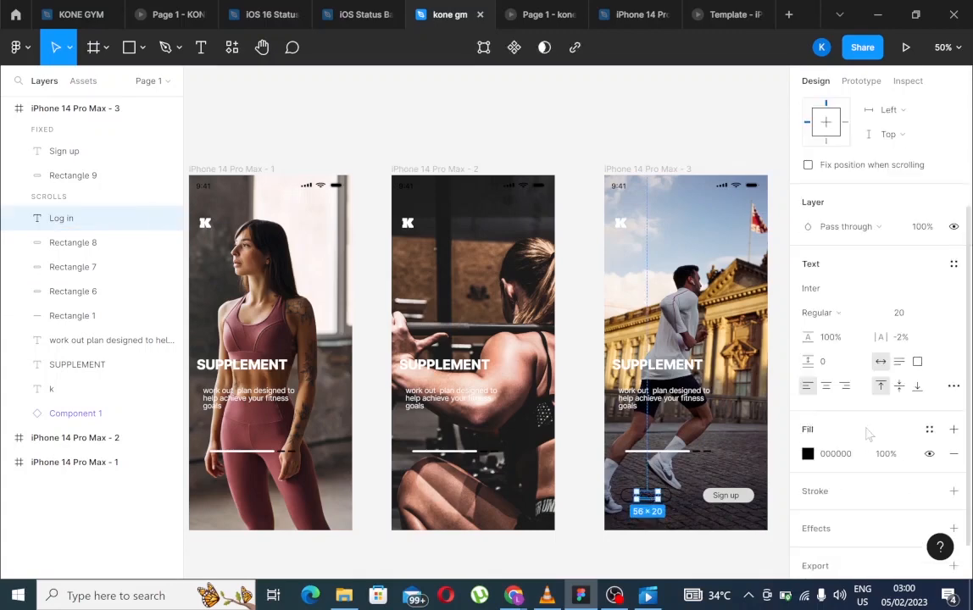
left_click(809, 454)
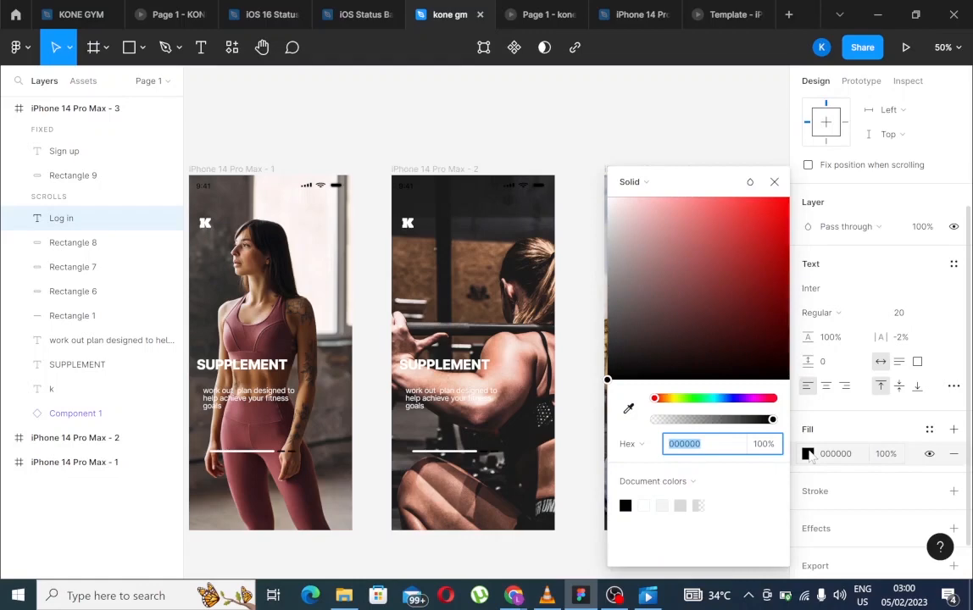
left_click(651, 504)
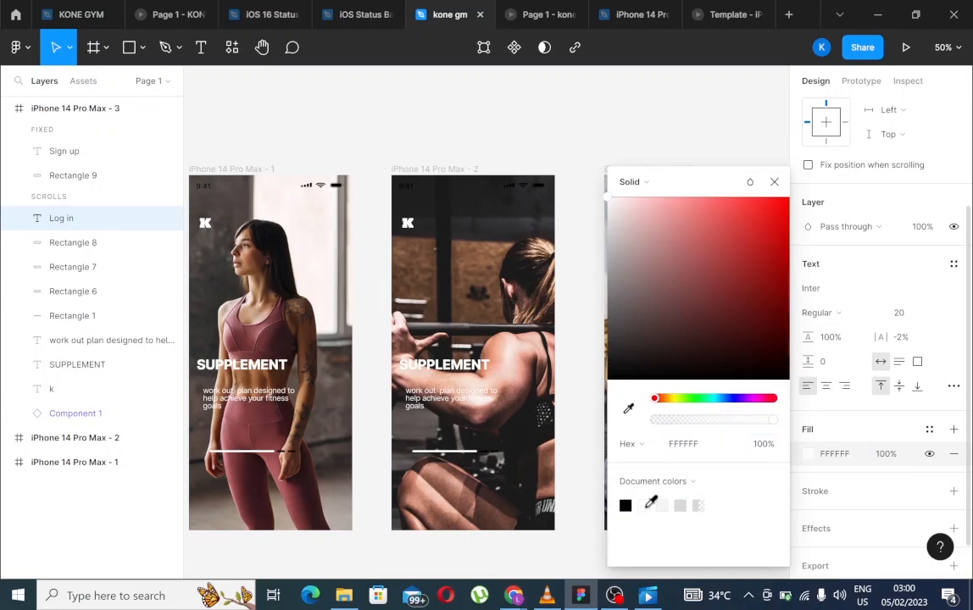
key("Escape")
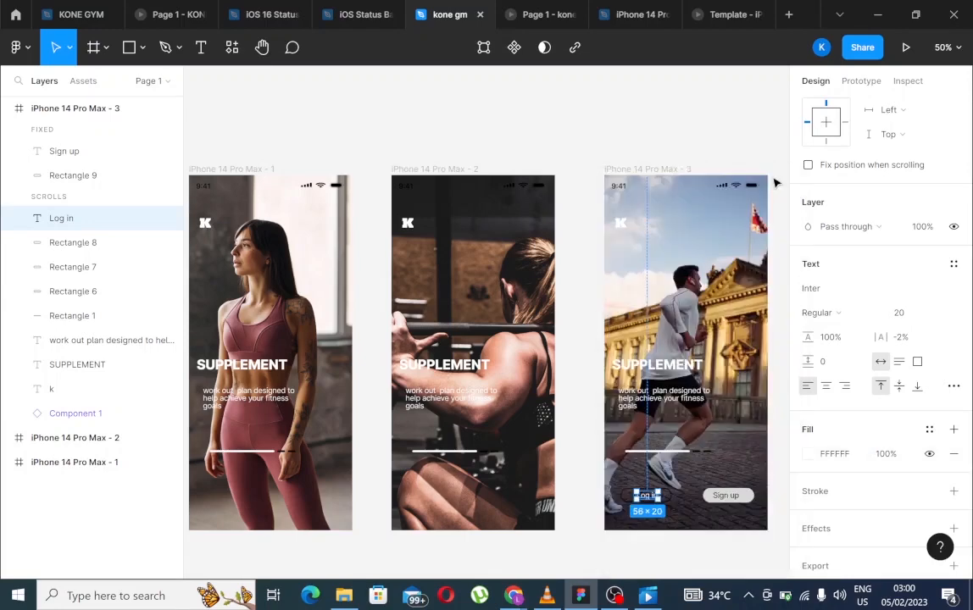
- Preview the third screen in the prototype to examine the outlined Log in button, and return to the design file
left_click(675, 506)
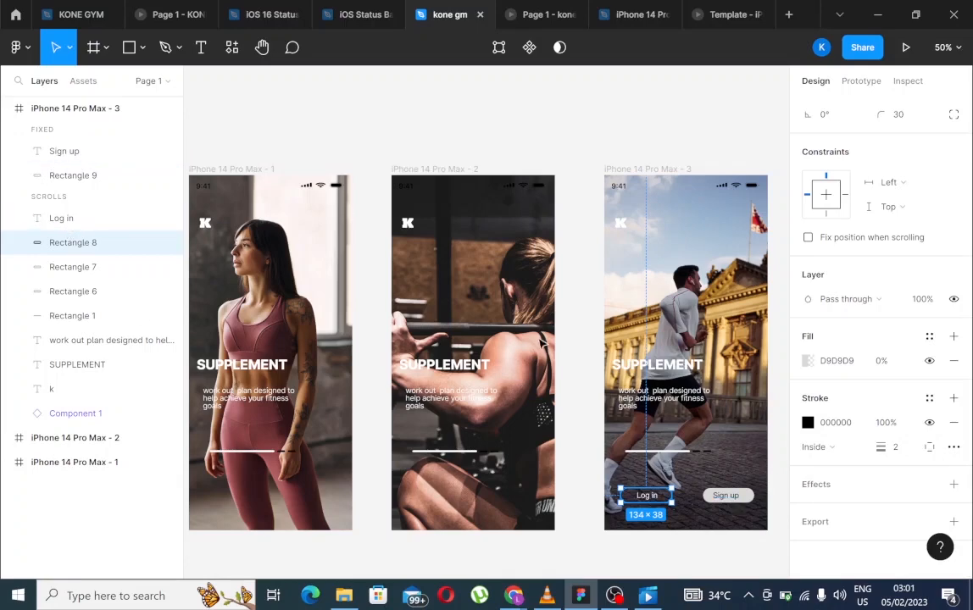
left_click(905, 50)
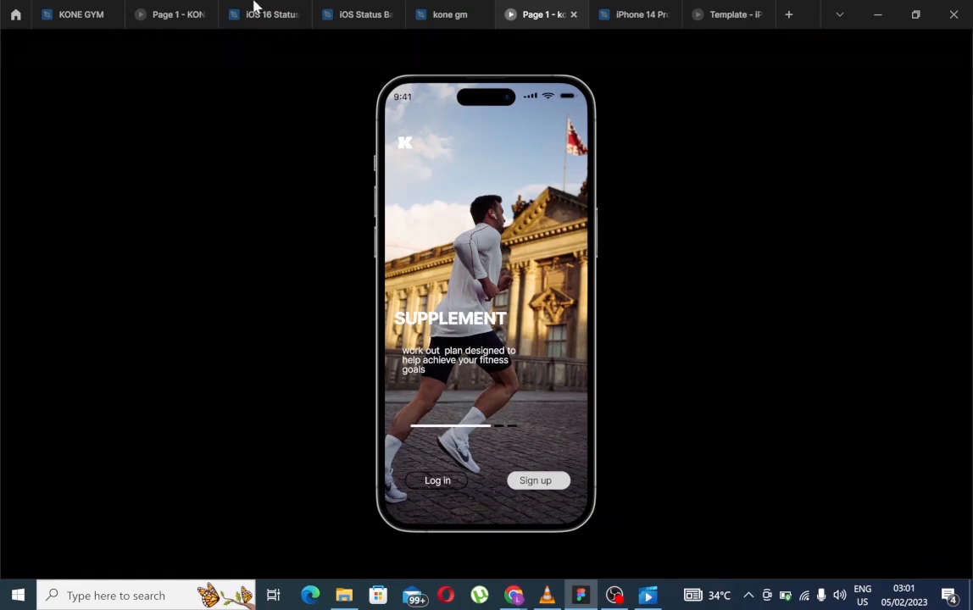
left_click(446, 14)
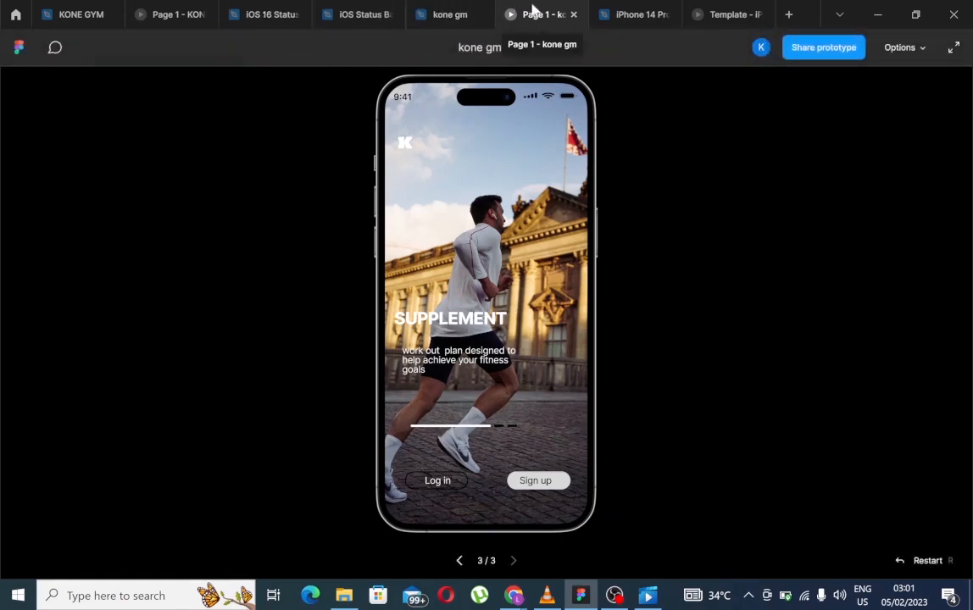
left_click(446, 13)
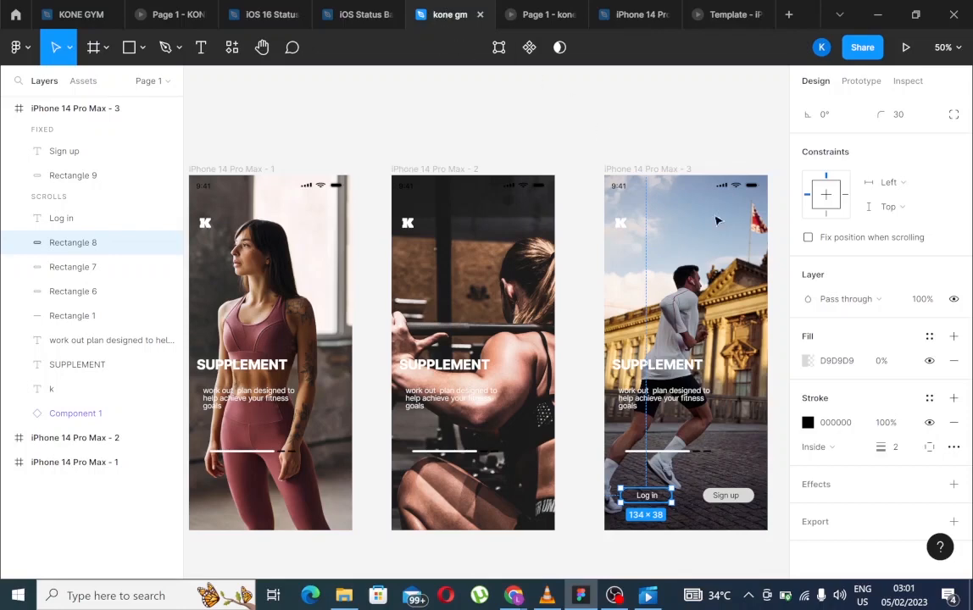
- Fix the position when scrolling for the third screen's Log in button rectangle, K logo and status bar component
left_click(808, 237)
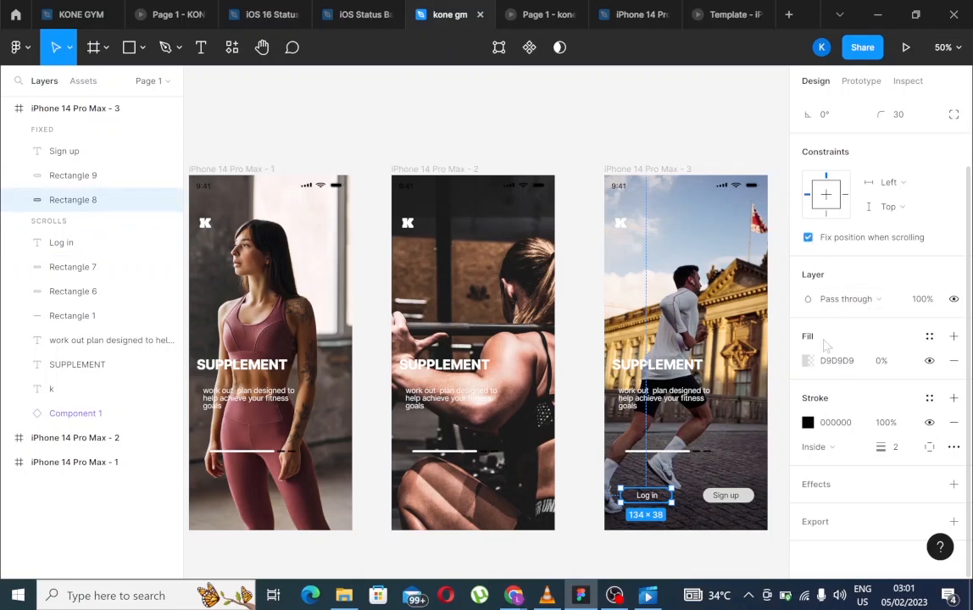
left_click(749, 501)
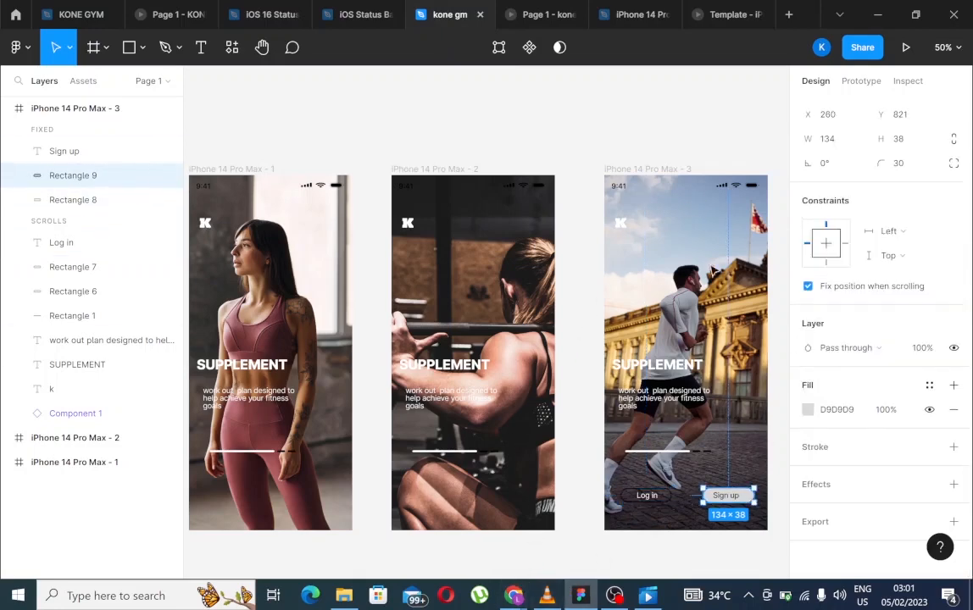
left_click(631, 238)
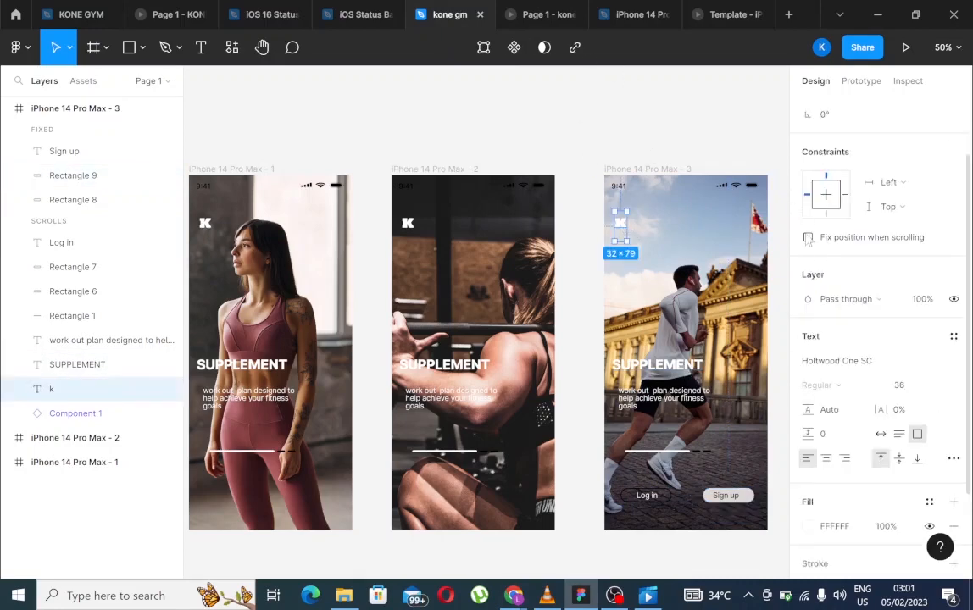
left_click(808, 237)
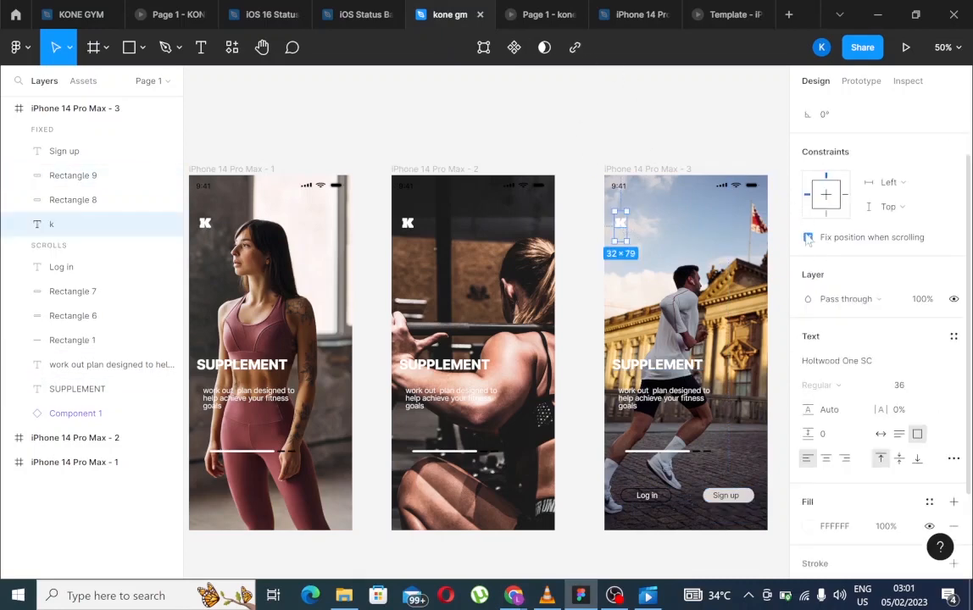
left_click(738, 188)
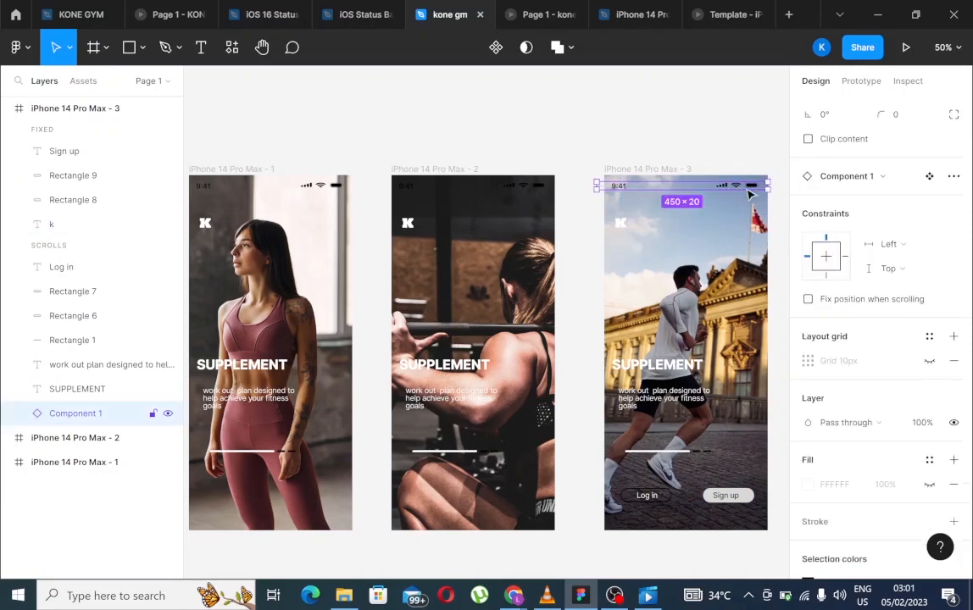
left_click(808, 298)
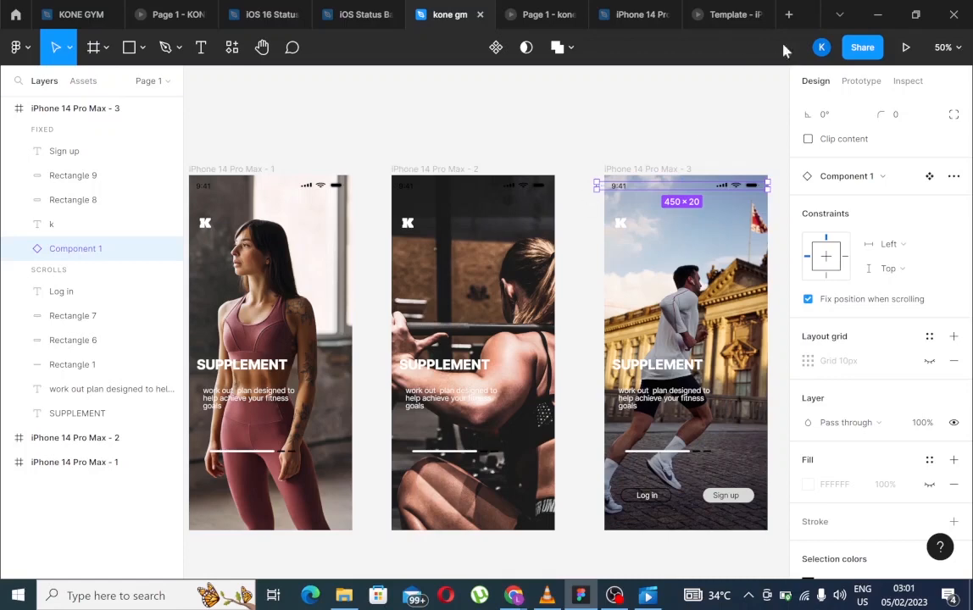
- Connect the first iPhone frame to the second with an on-tap prototype interaction that uses the Move in animation
left_click(857, 82)
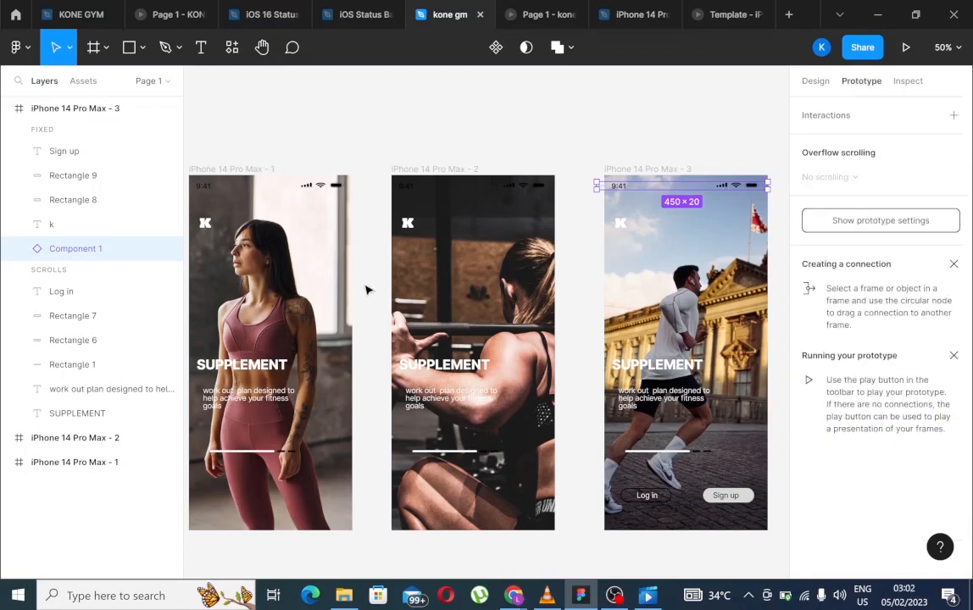
left_click(326, 361)
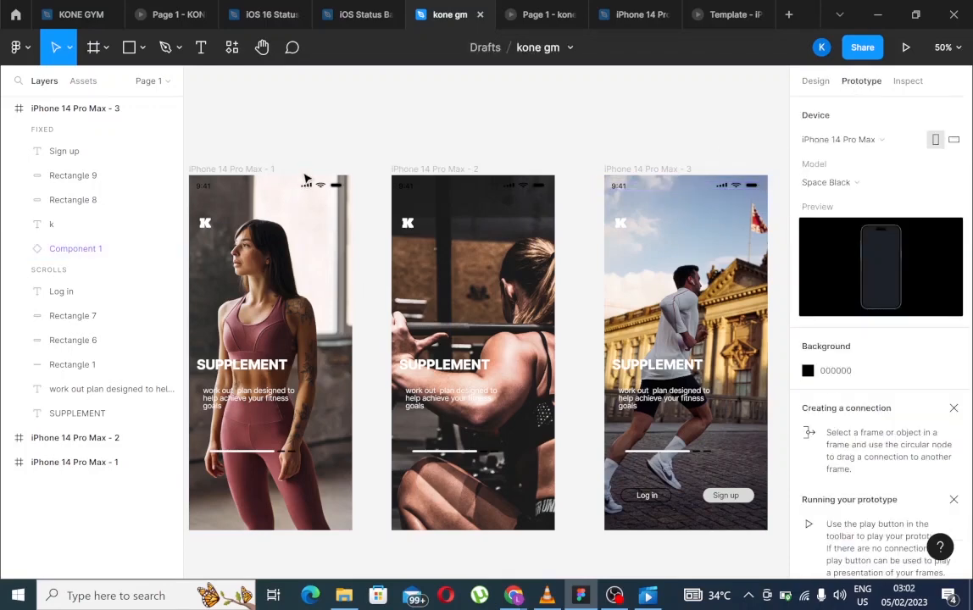
left_click(252, 169)
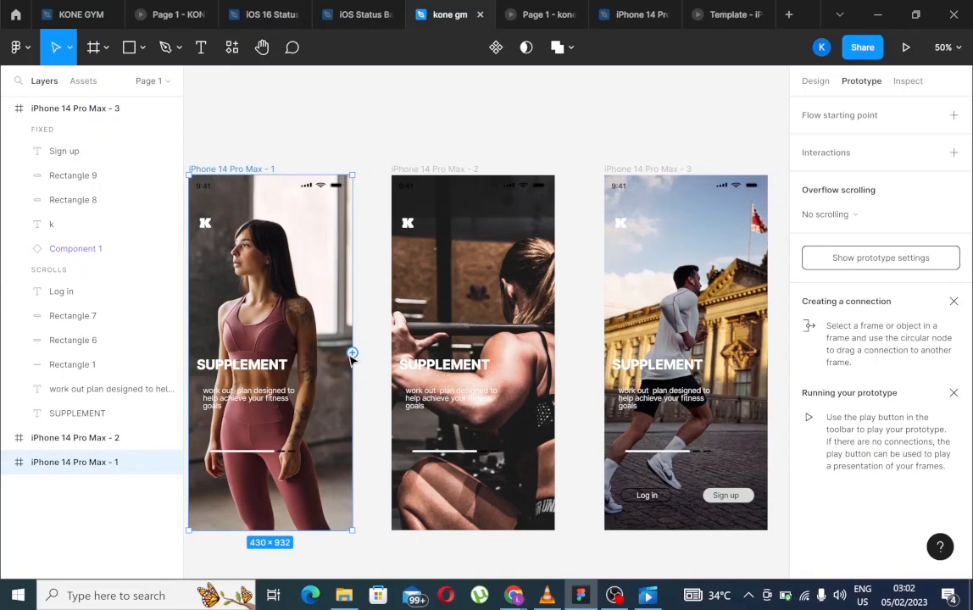
left_click_drag(352, 354, 393, 369)
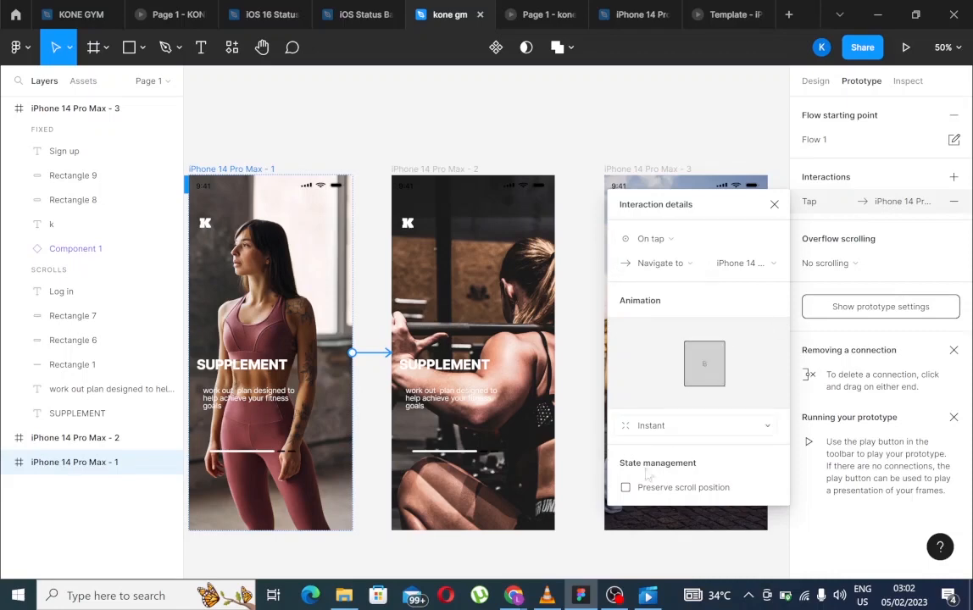
left_click(660, 428)
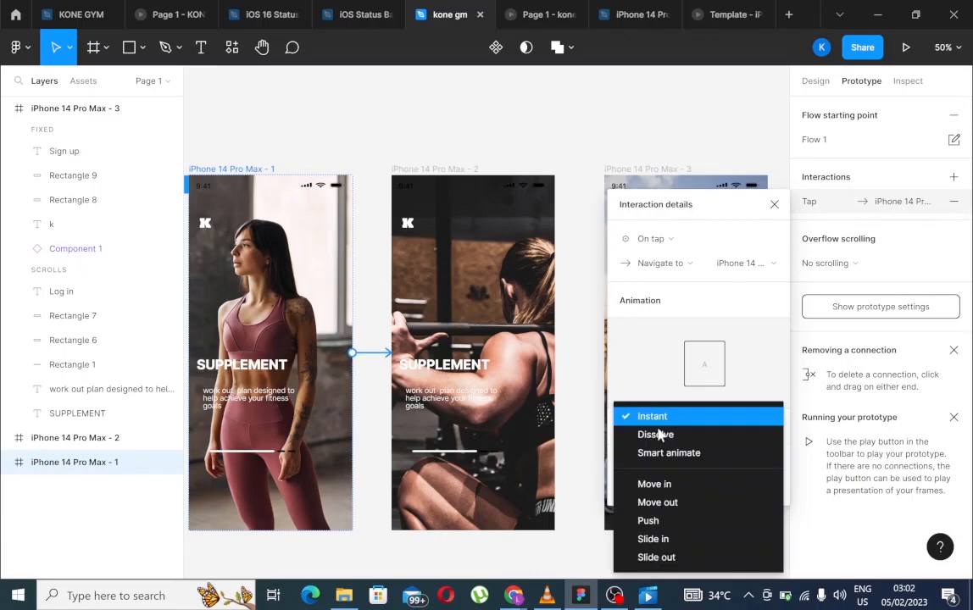
left_click(654, 484)
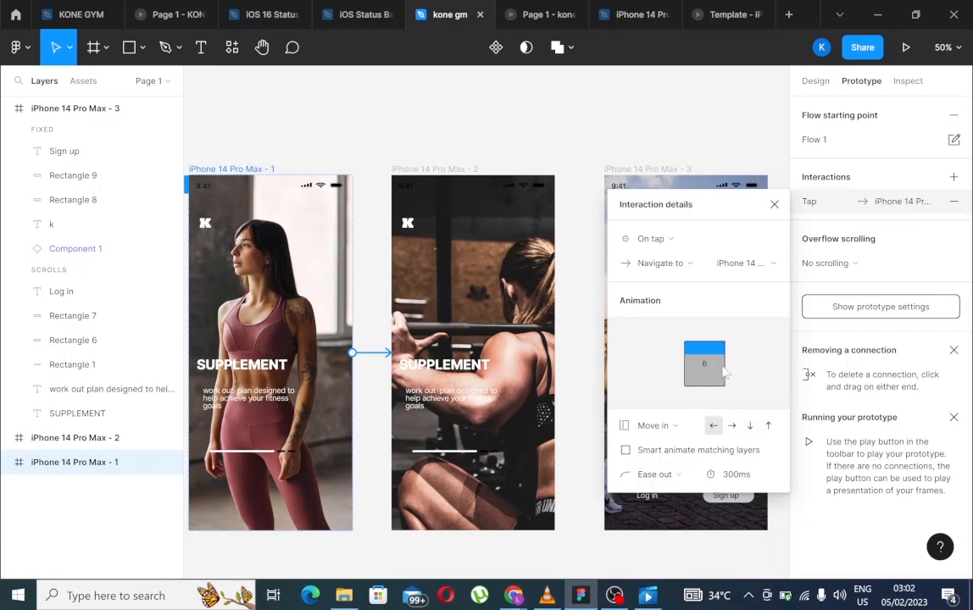
left_click(774, 205)
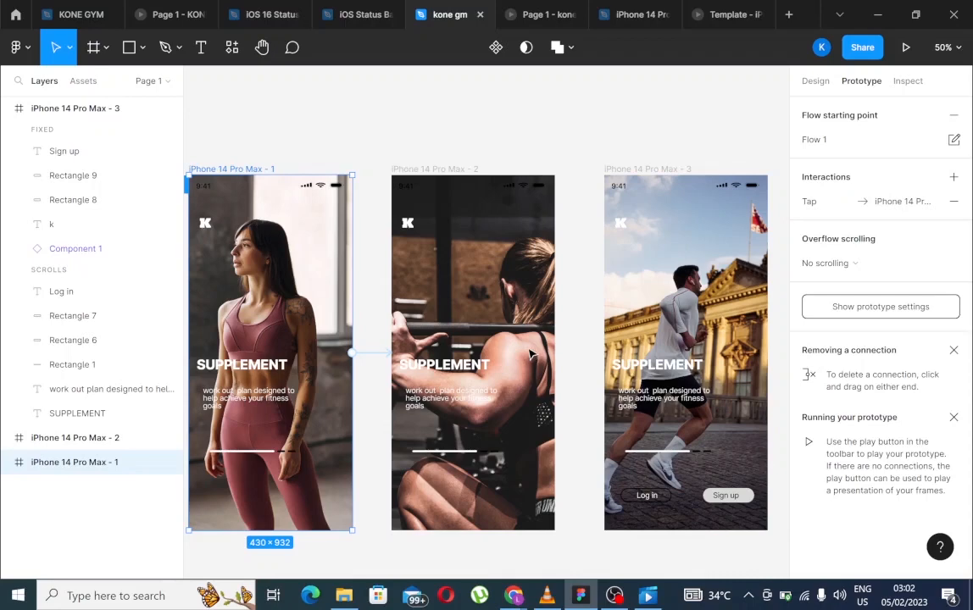
- Play the prototype to check the transition from the first screen to the second, and return to the design file
left_click(906, 51)
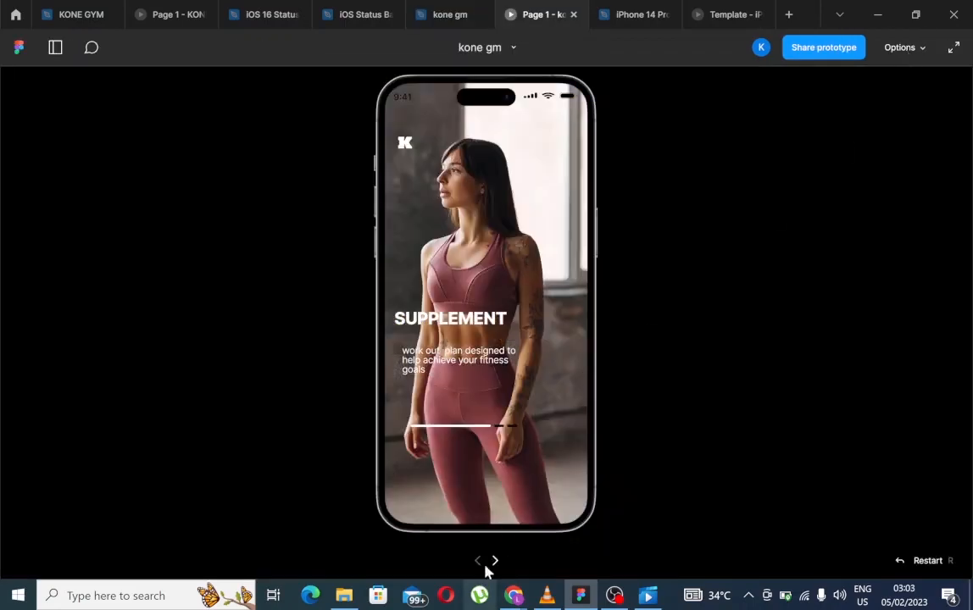
left_click(493, 559)
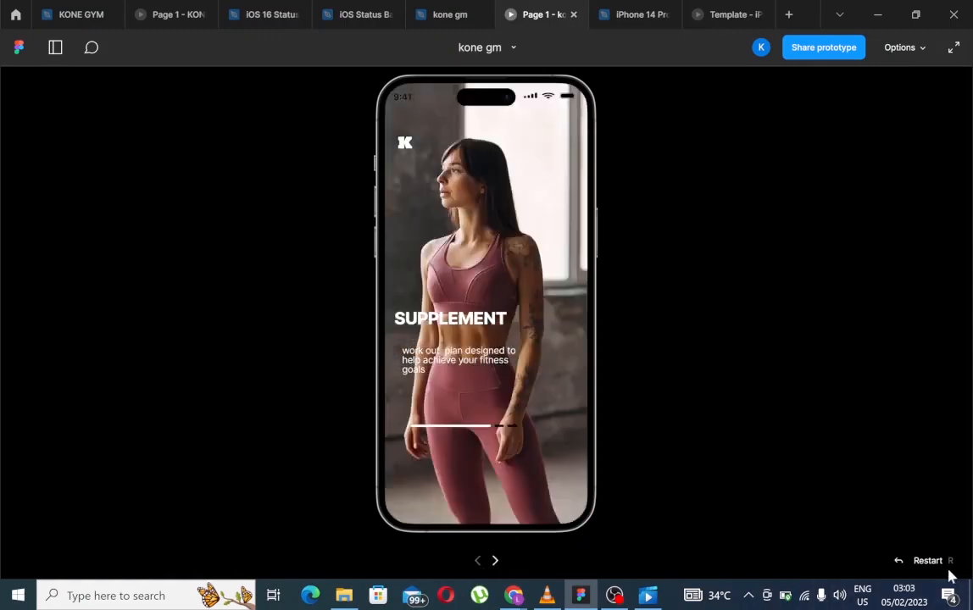
left_click(497, 561)
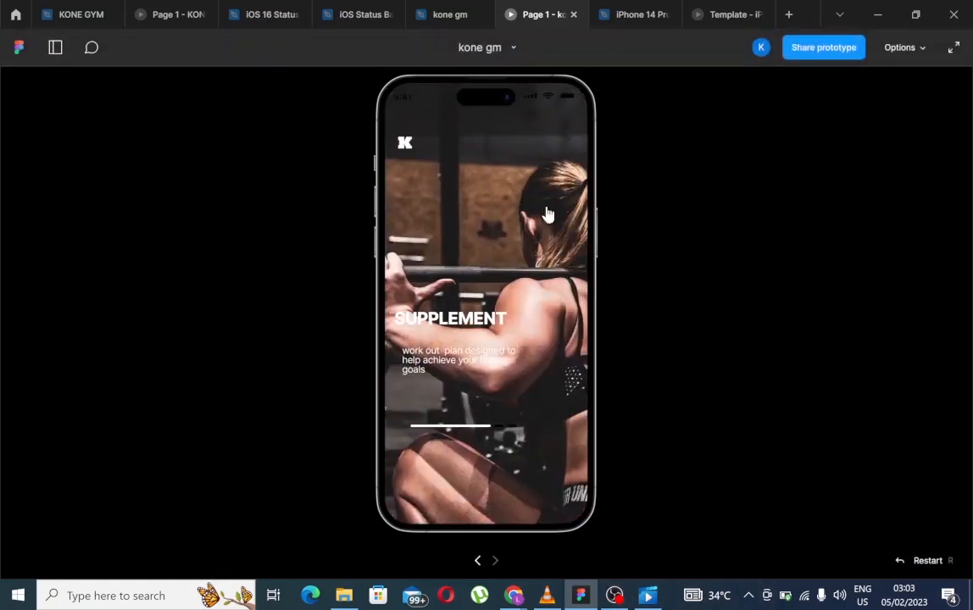
left_click(433, 21)
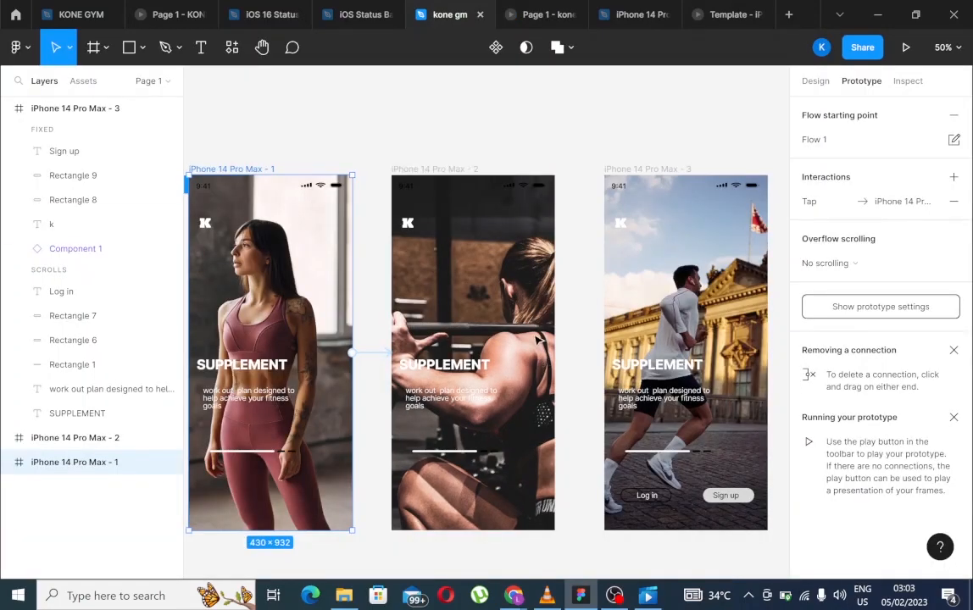
- Connect the second iPhone frame to the third with an on-tap prototype interaction using the Move in animation
key("Escape")
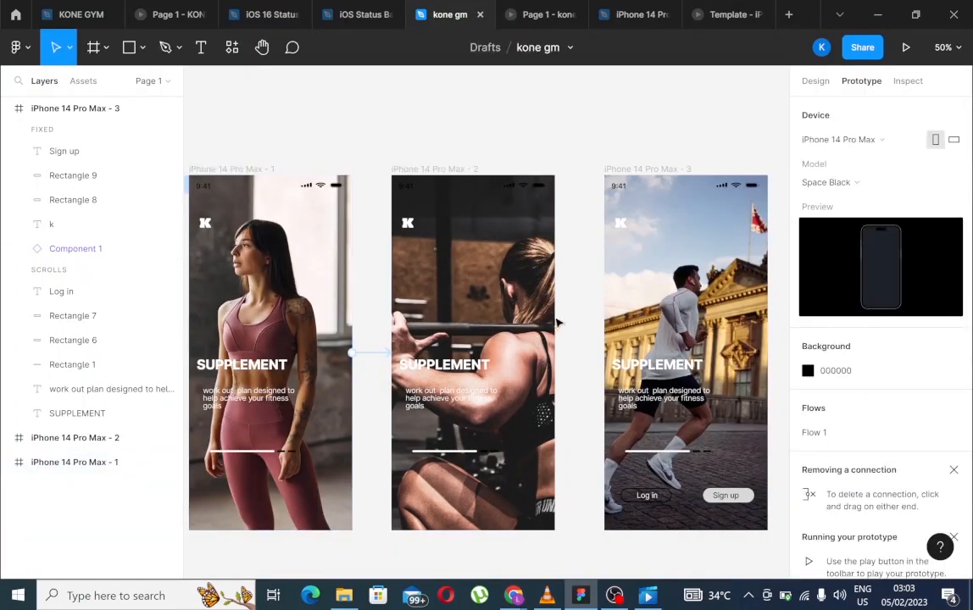
left_click(456, 167)
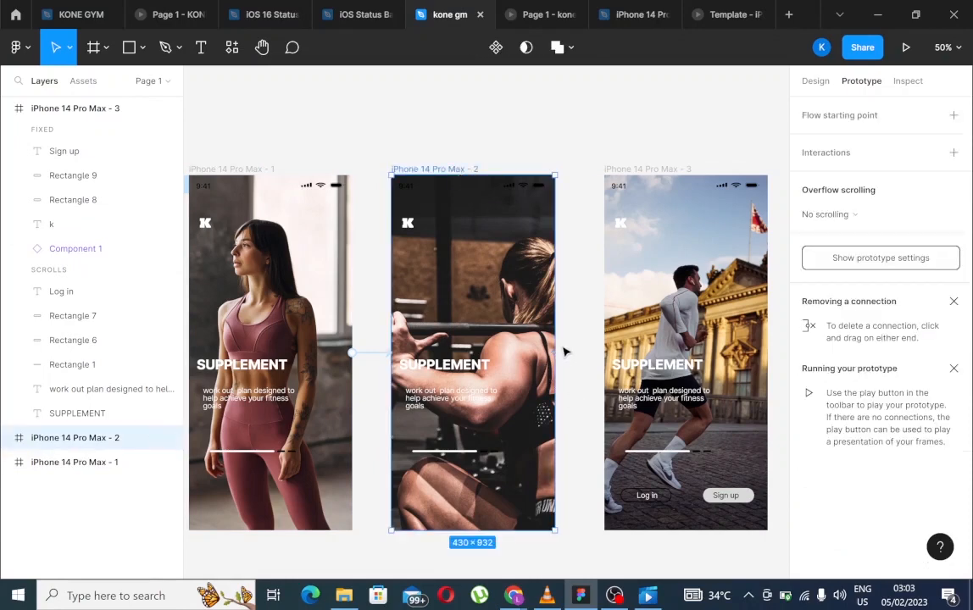
left_click_drag(555, 352, 624, 364)
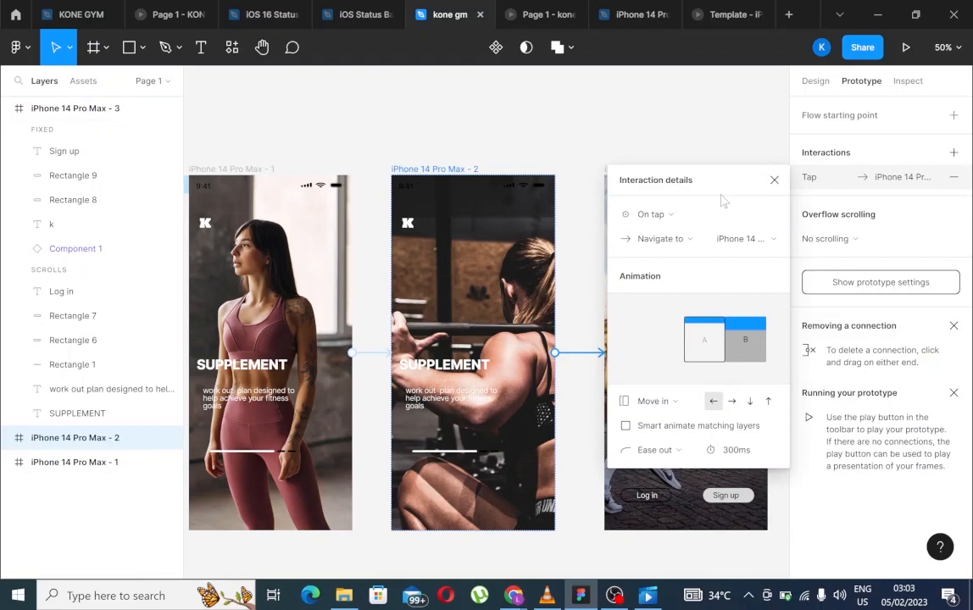
- Play the prototype forward to the third screen and back to the first, then return to the design file and dismiss the interaction details
left_click(904, 56)
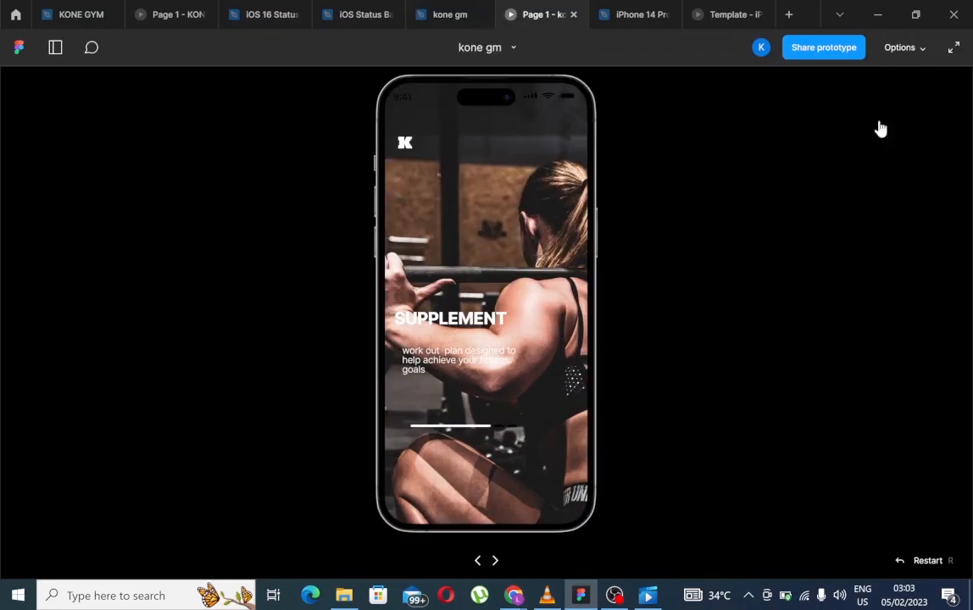
left_click(496, 561)
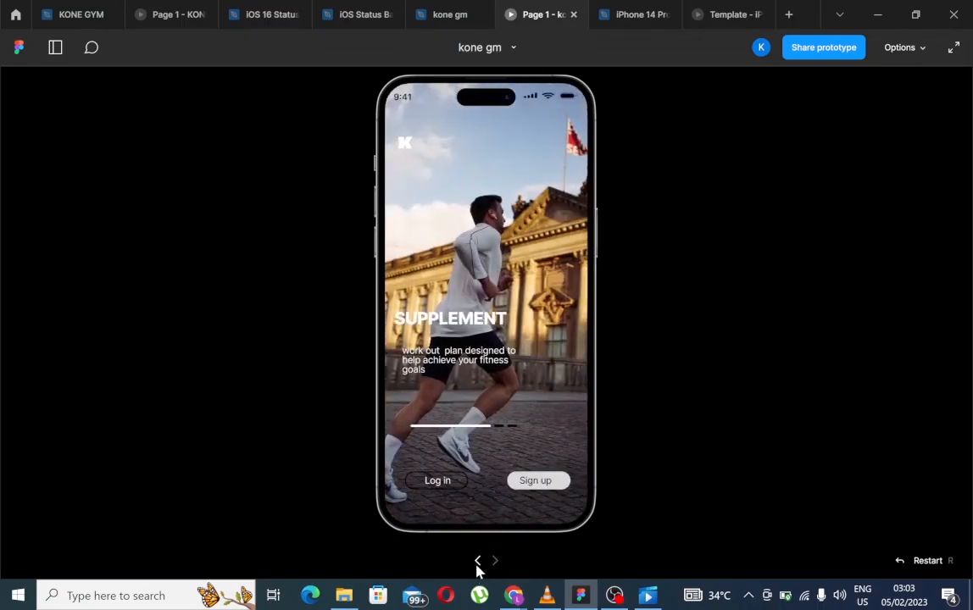
left_click(476, 565)
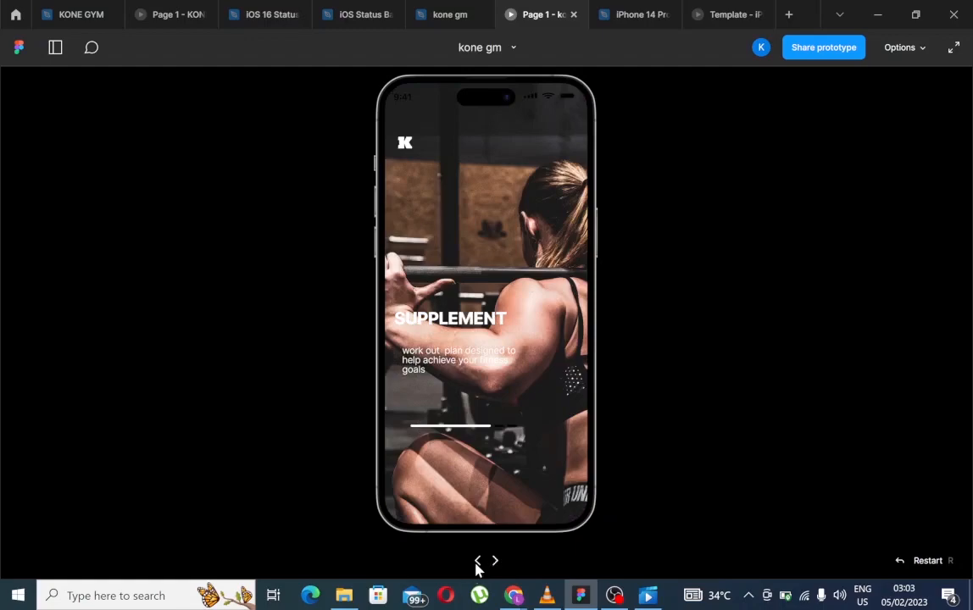
left_click(476, 563)
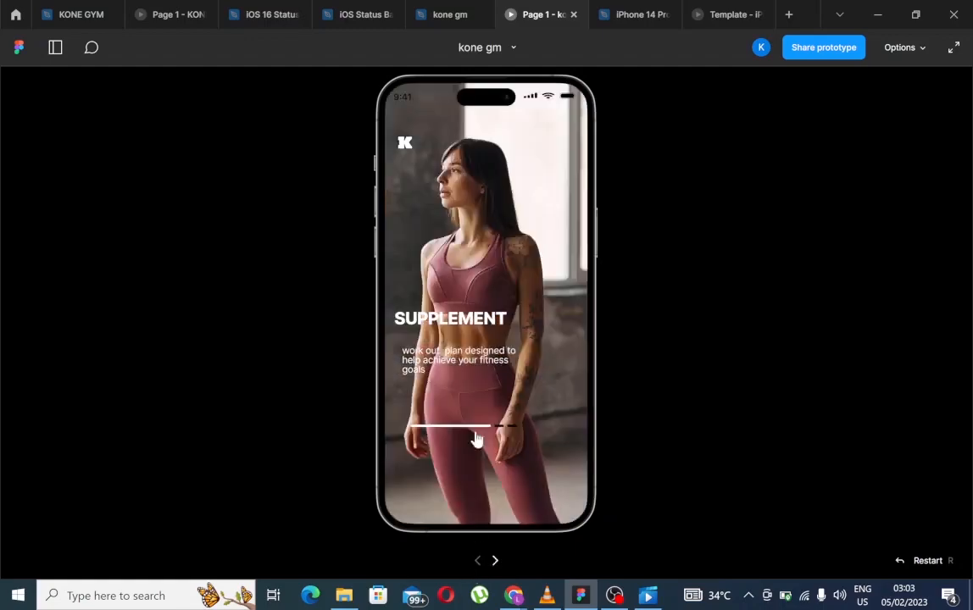
left_click(453, 14)
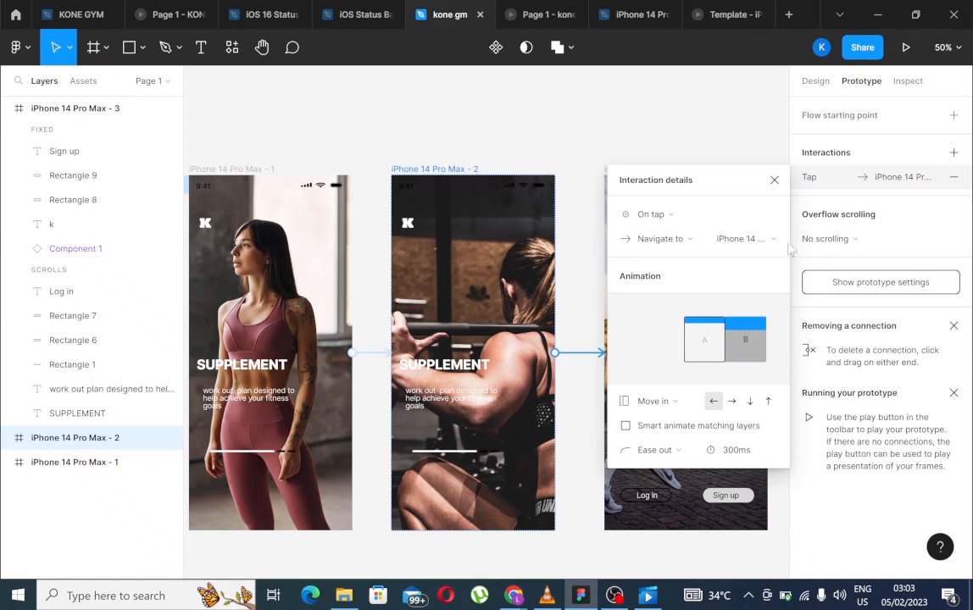
left_click(773, 180)
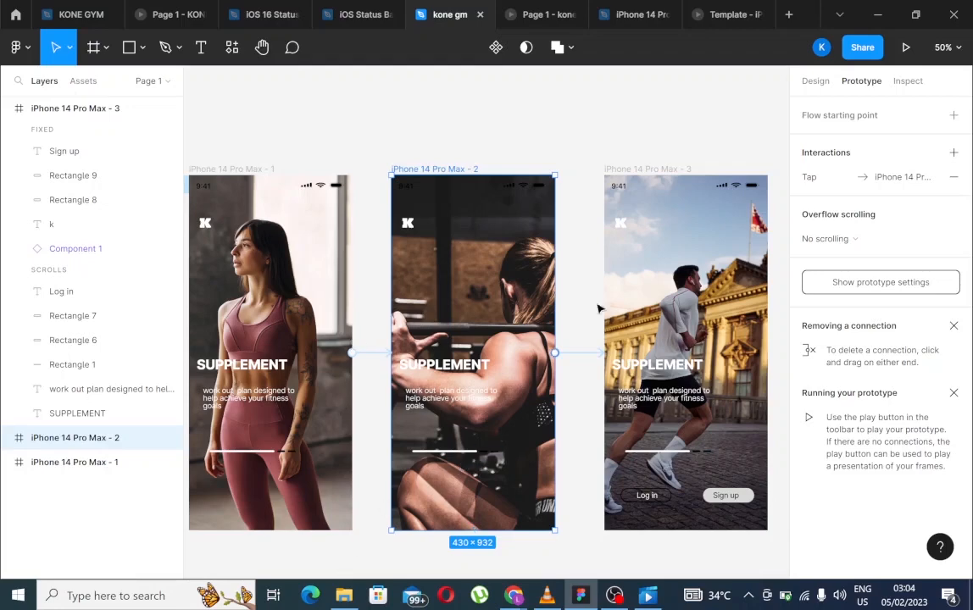
- On the second screen's progress indicator, fill the long bar black (000000) and the last short bar white (FFFFFF)
left_click(816, 87)
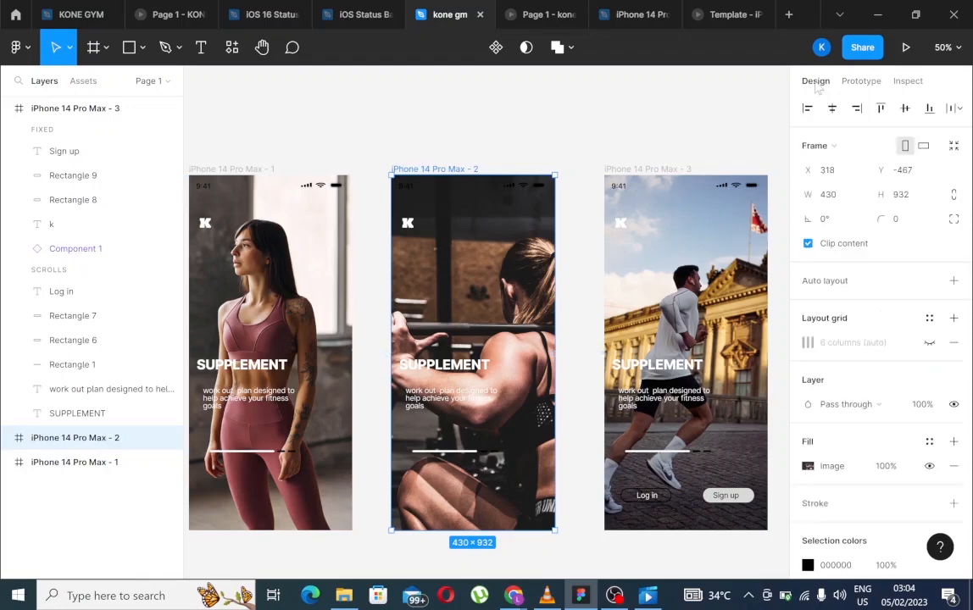
left_click(455, 453)
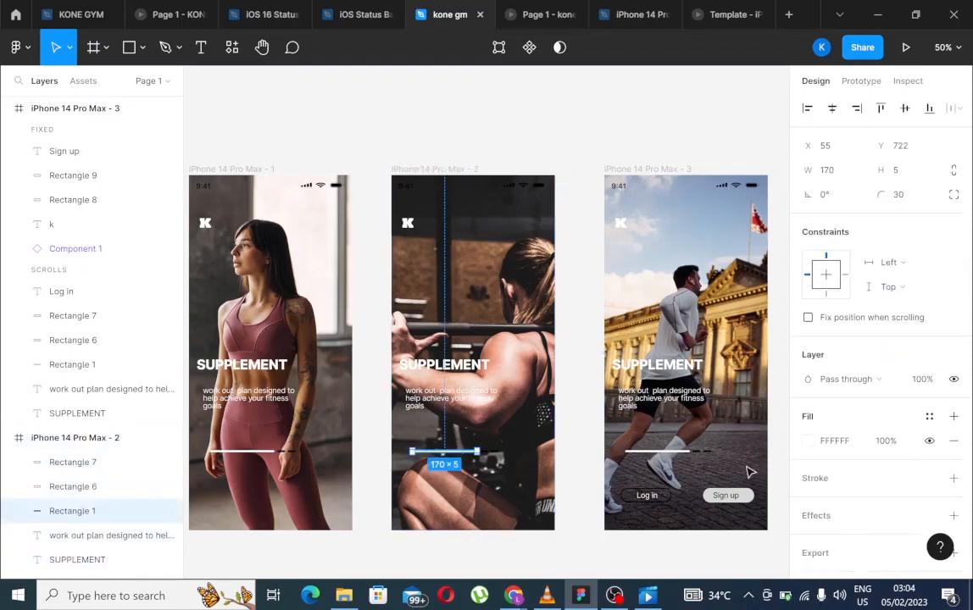
left_click(808, 442)
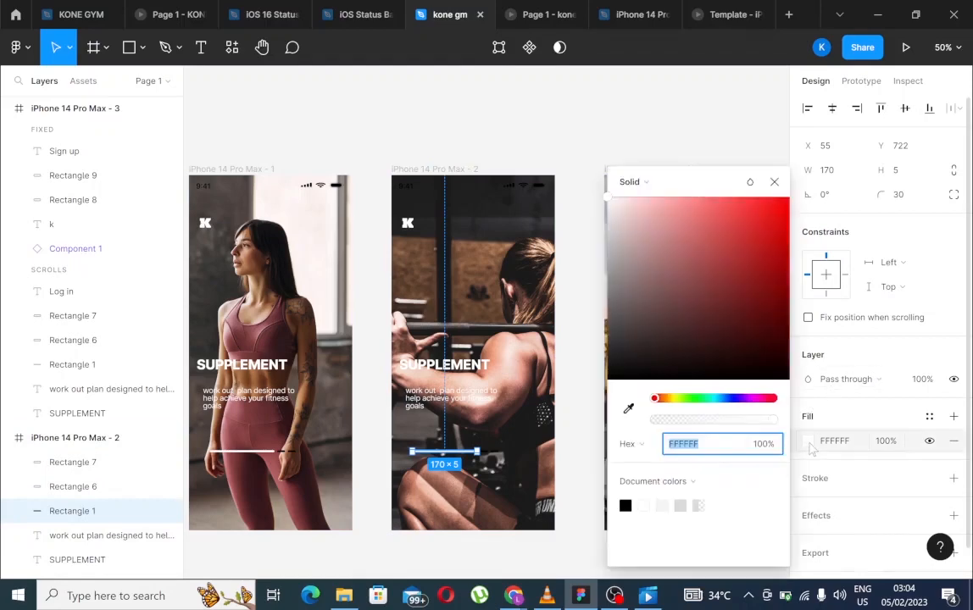
left_click(631, 501)
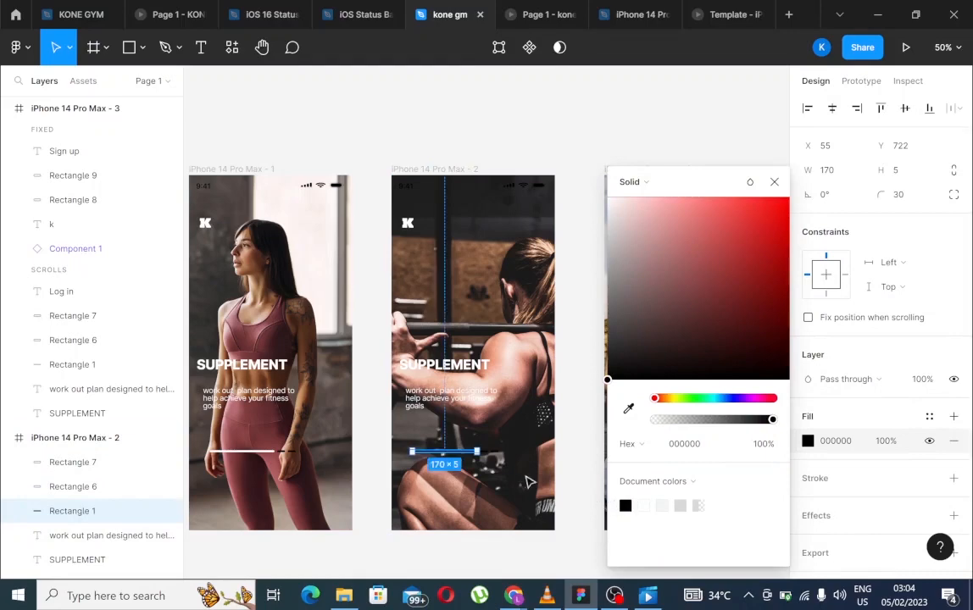
left_click(499, 456)
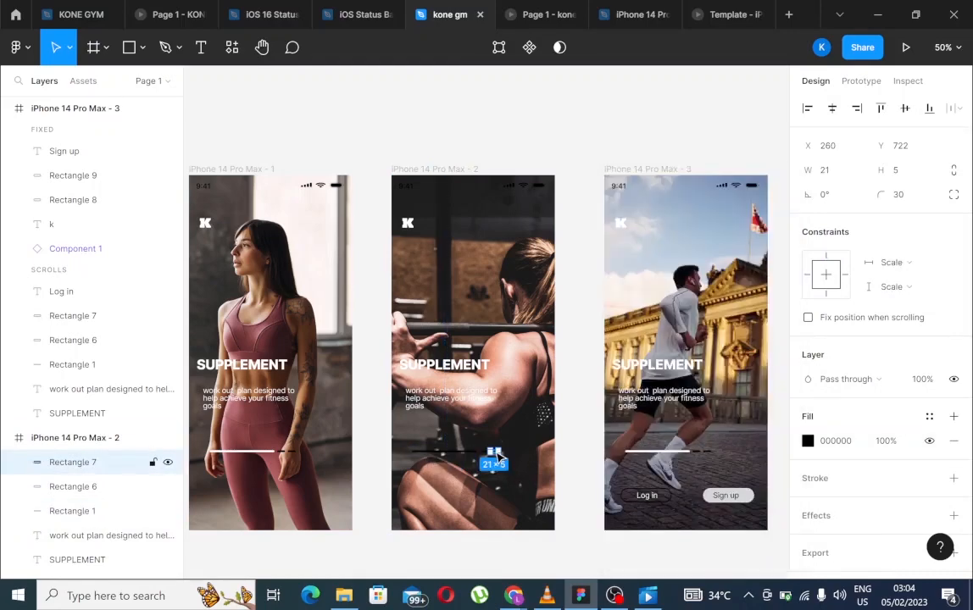
left_click(808, 441)
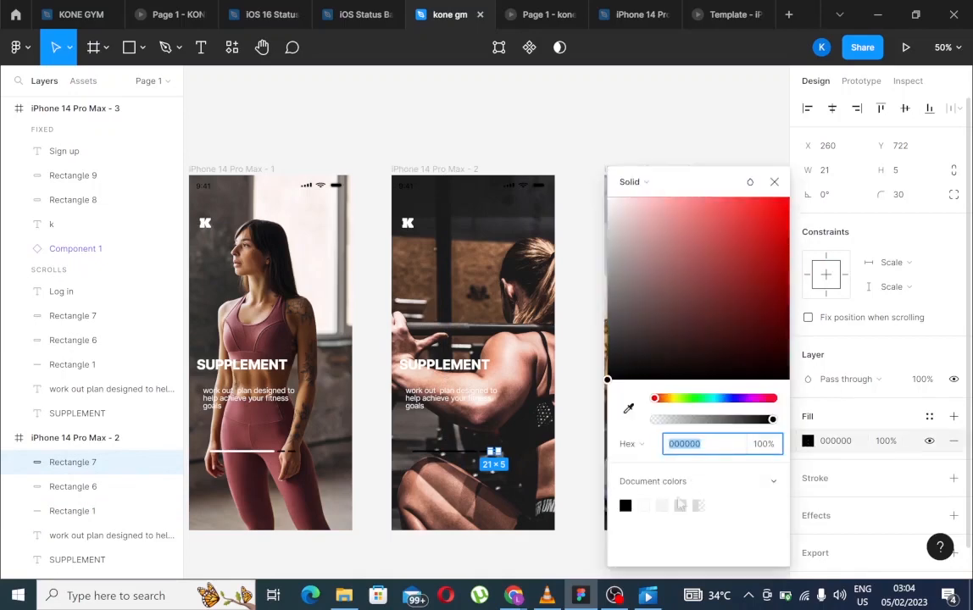
left_click(649, 505)
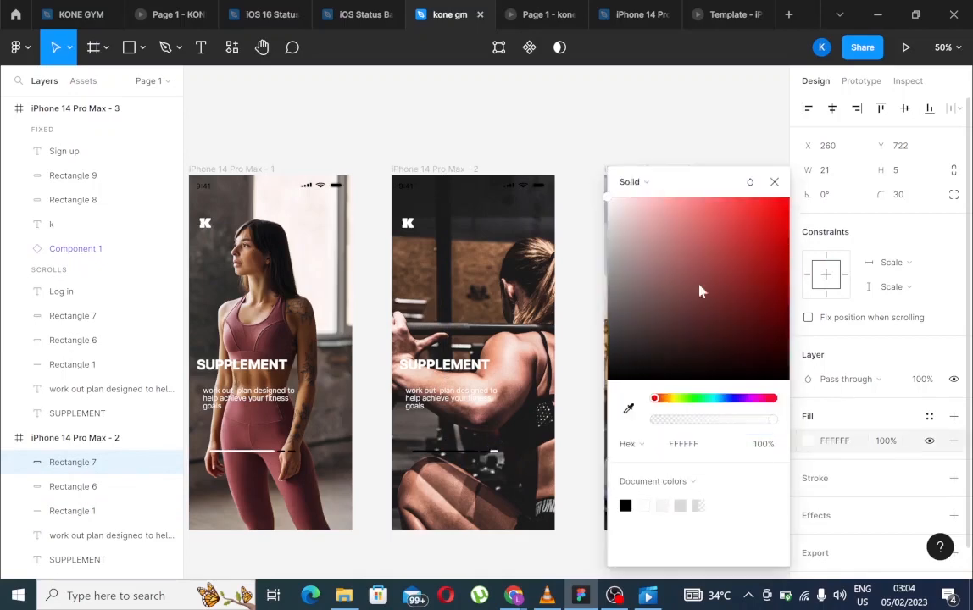
left_click(773, 183)
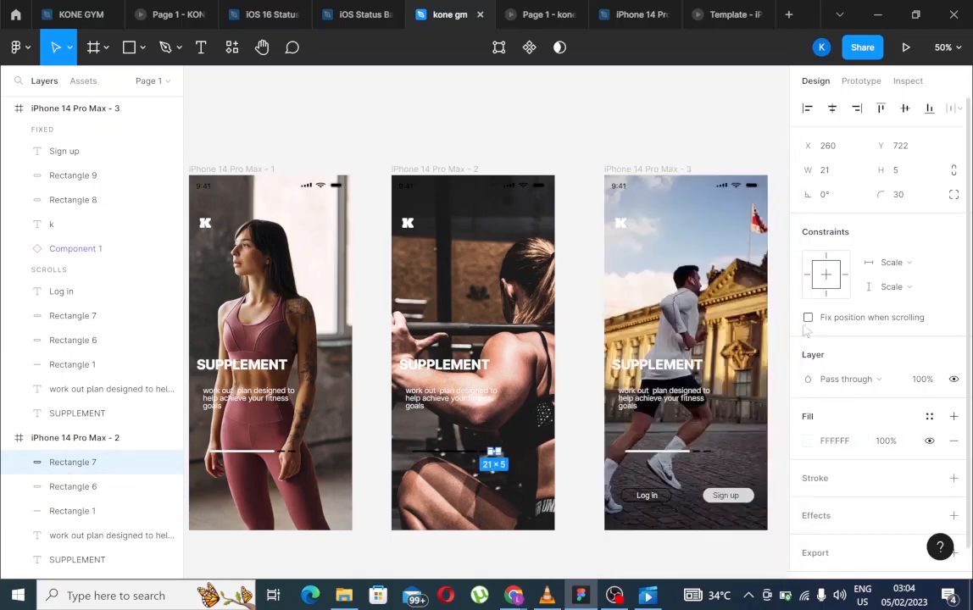
- On the third screen's progress indicator, fill the long bar black (000000) and the last short bar white (FFFFFF)
left_click(665, 457)
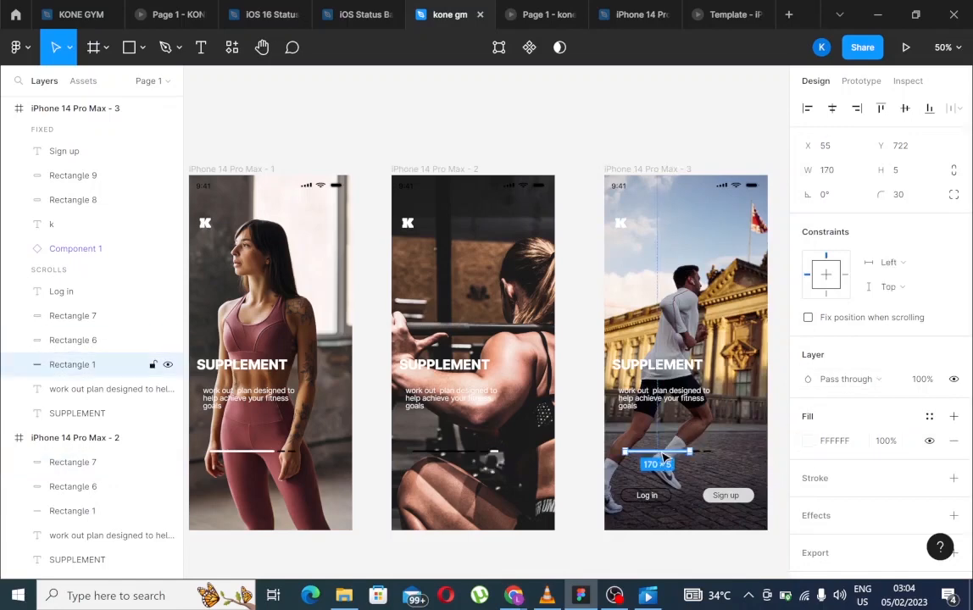
left_click(808, 441)
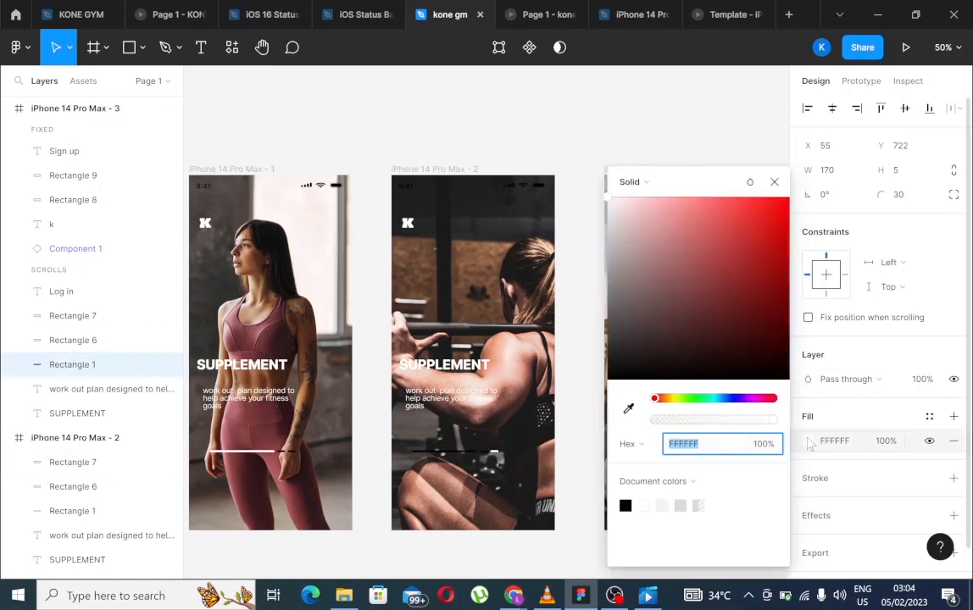
left_click(625, 505)
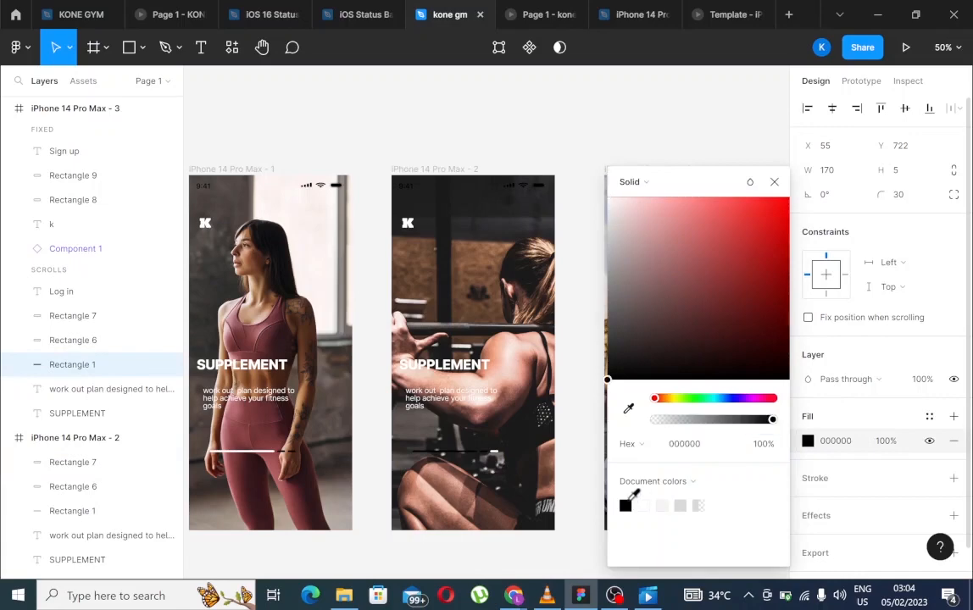
left_click(773, 183)
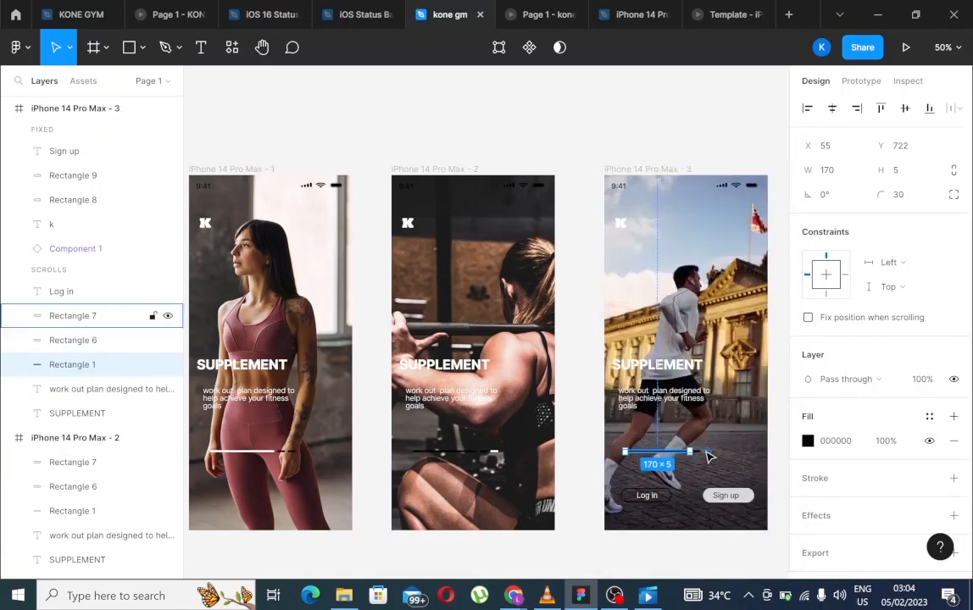
left_click(705, 451)
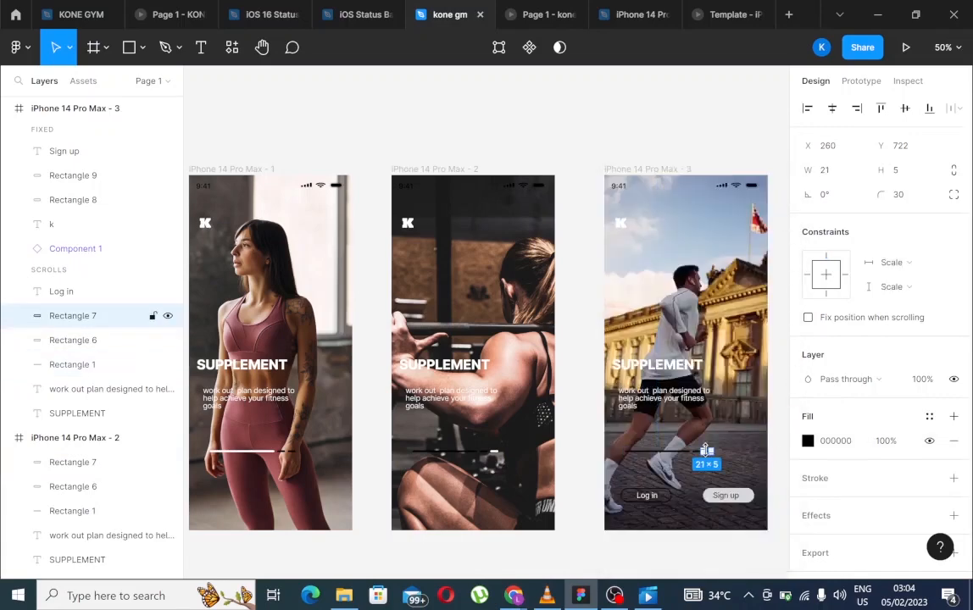
left_click(807, 442)
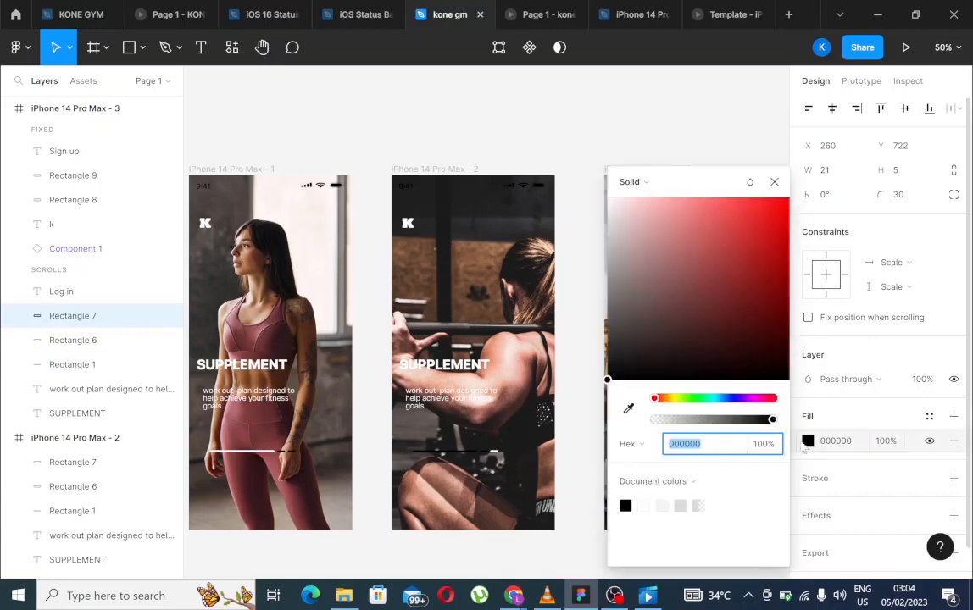
left_click(647, 505)
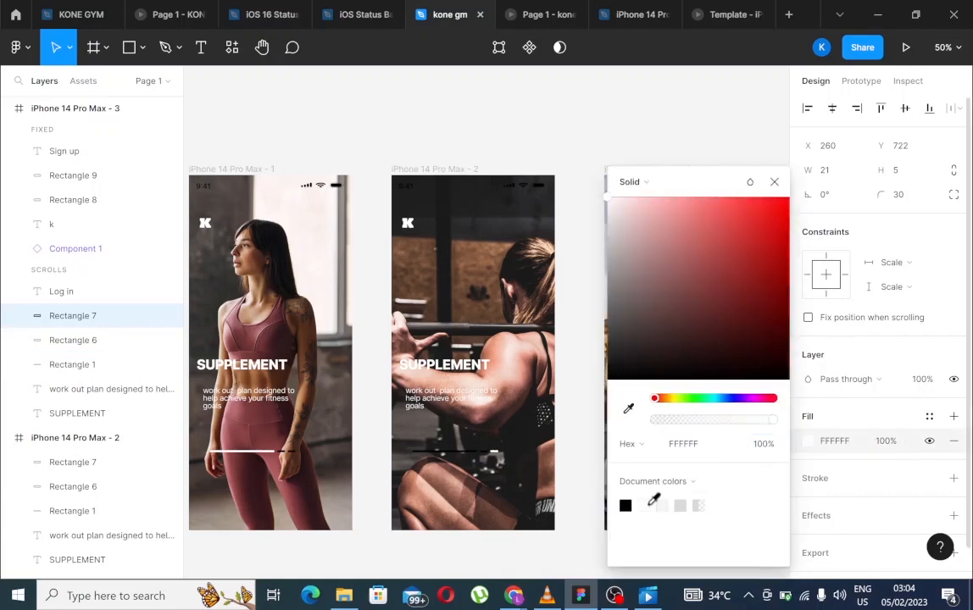
- Dismiss the fill colour settings, restart the prototype preview and step forward and back through the three screens to check the progress indicators
left_click(773, 182)
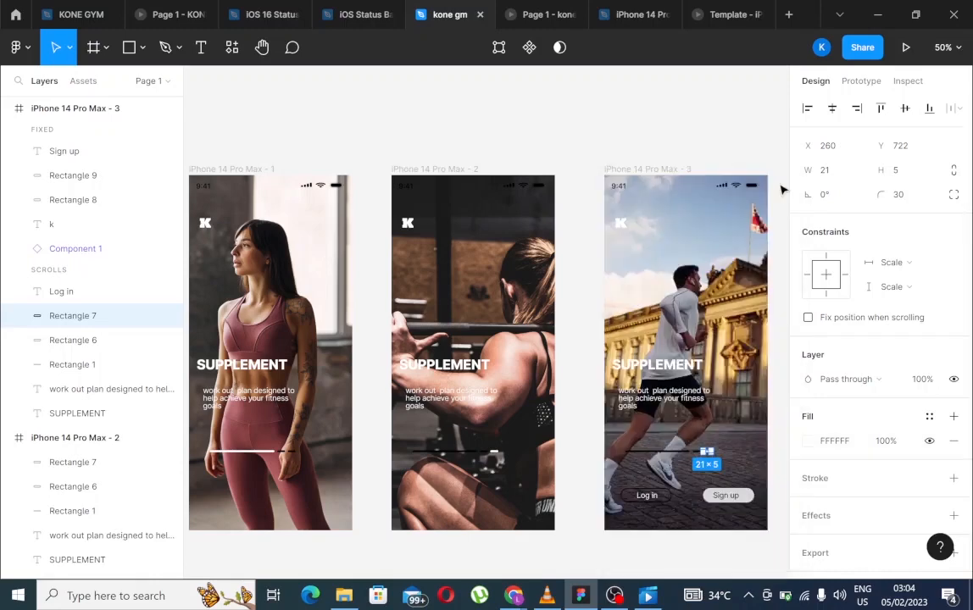
left_click(907, 48)
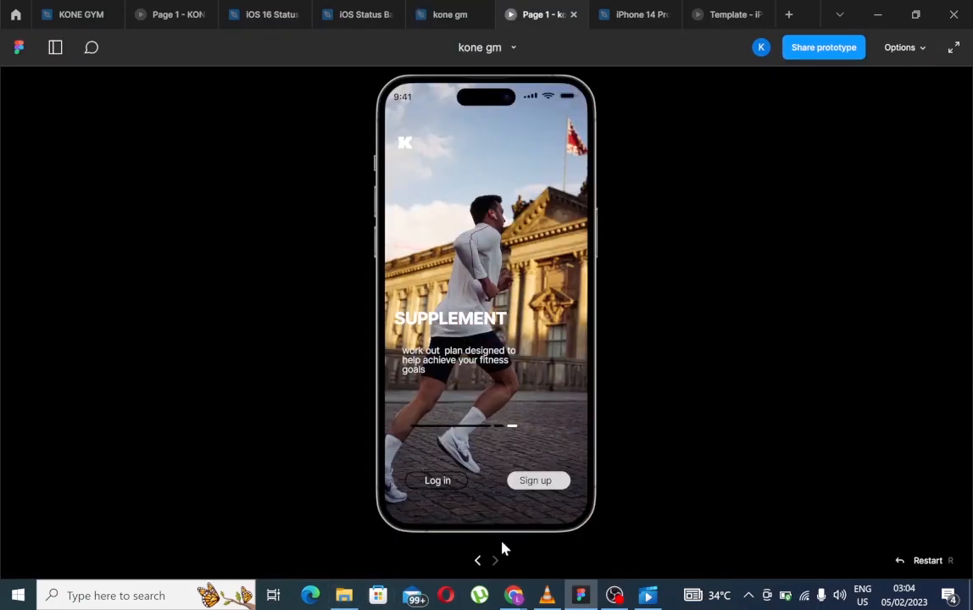
left_click(926, 561)
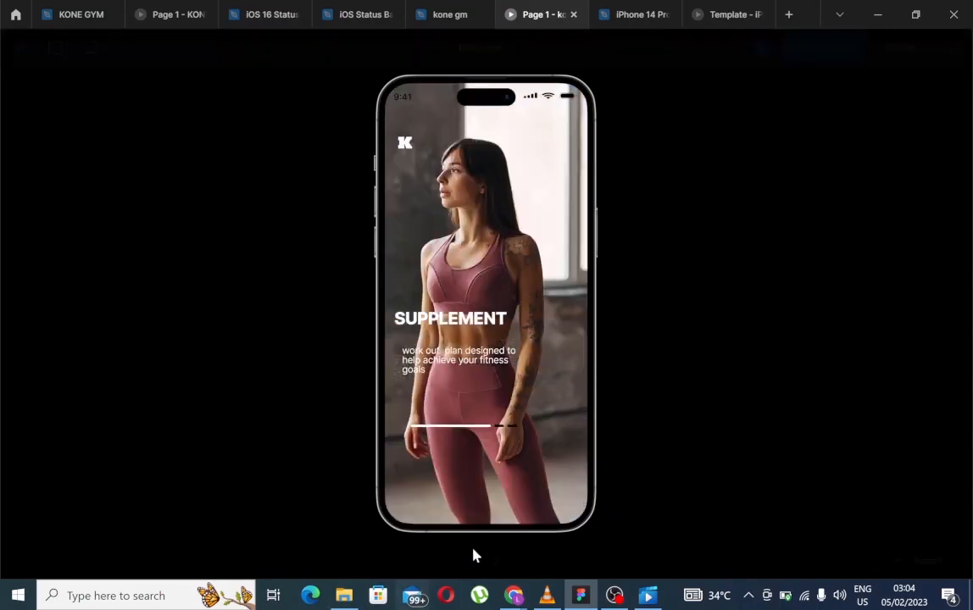
left_click(495, 563)
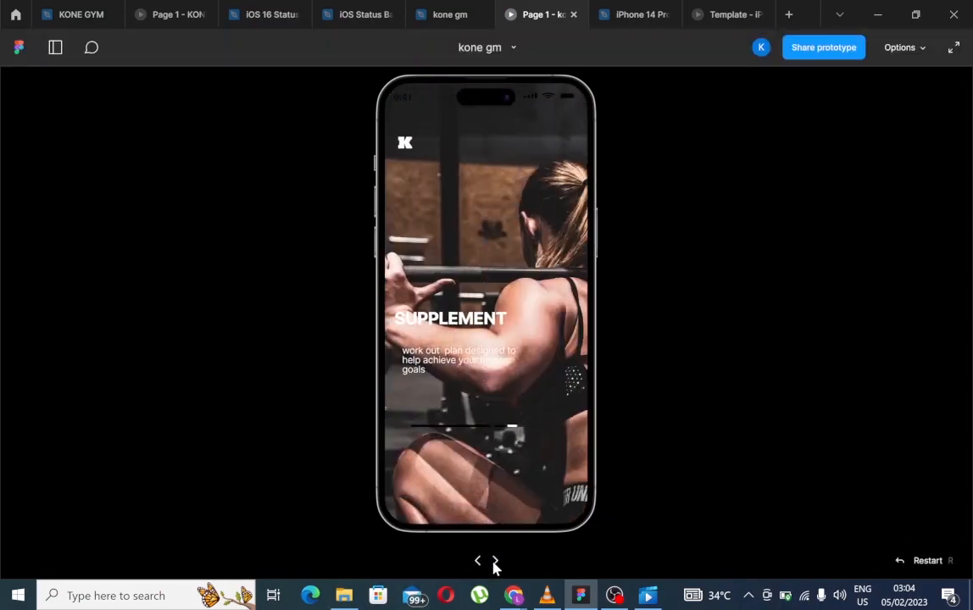
left_click(495, 562)
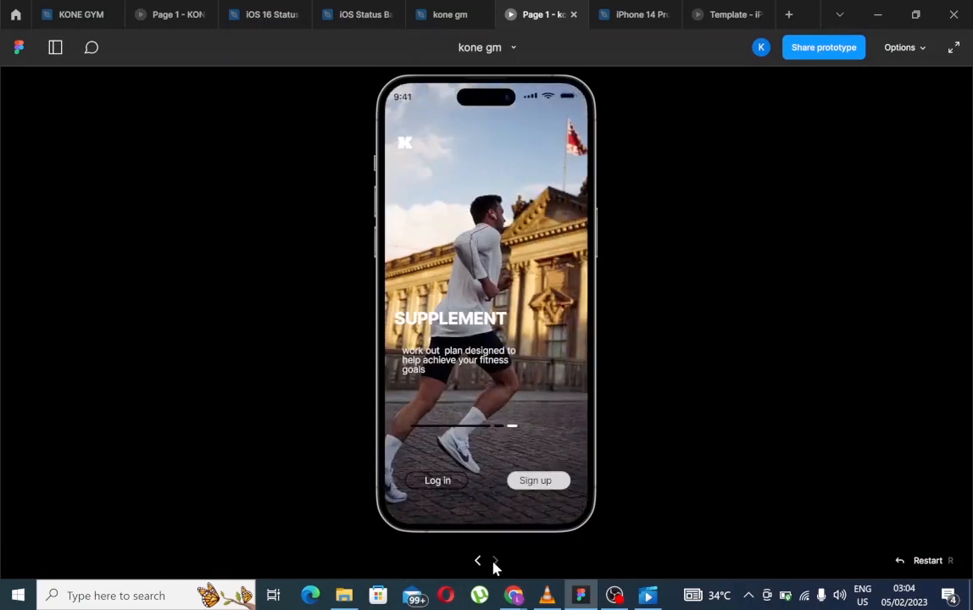
left_click(482, 562)
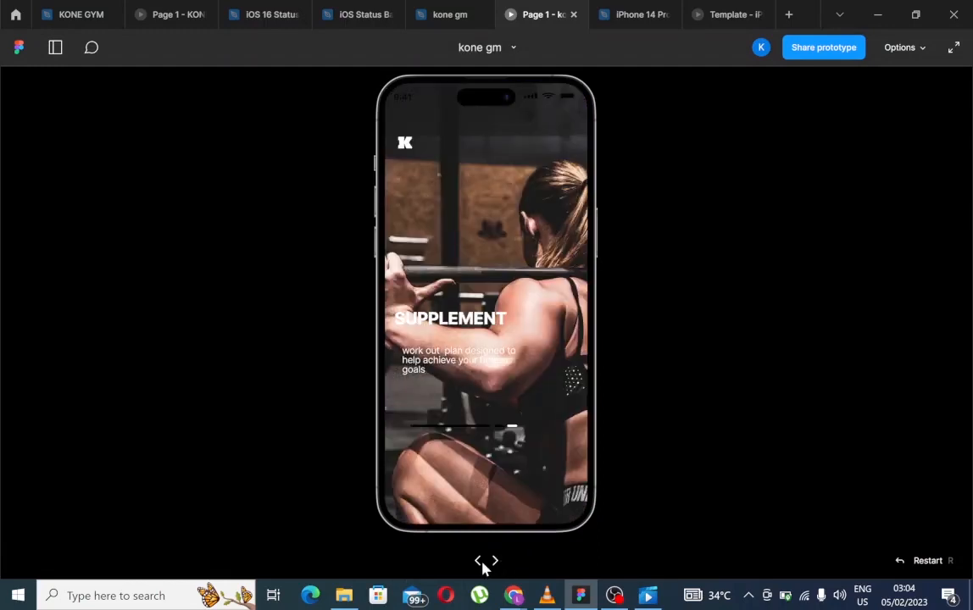
left_click(482, 562)
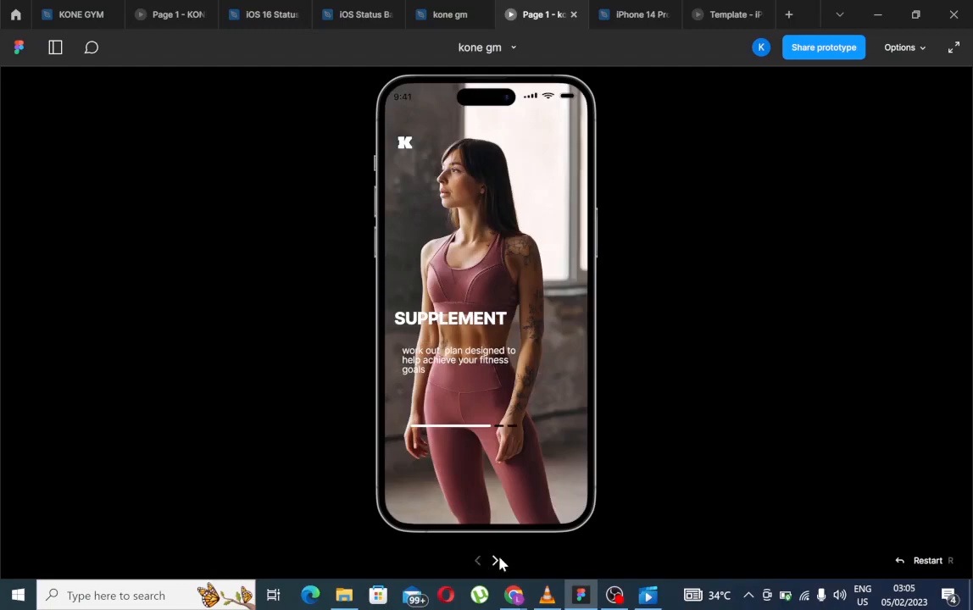
left_click(495, 562)
left_click(495, 561)
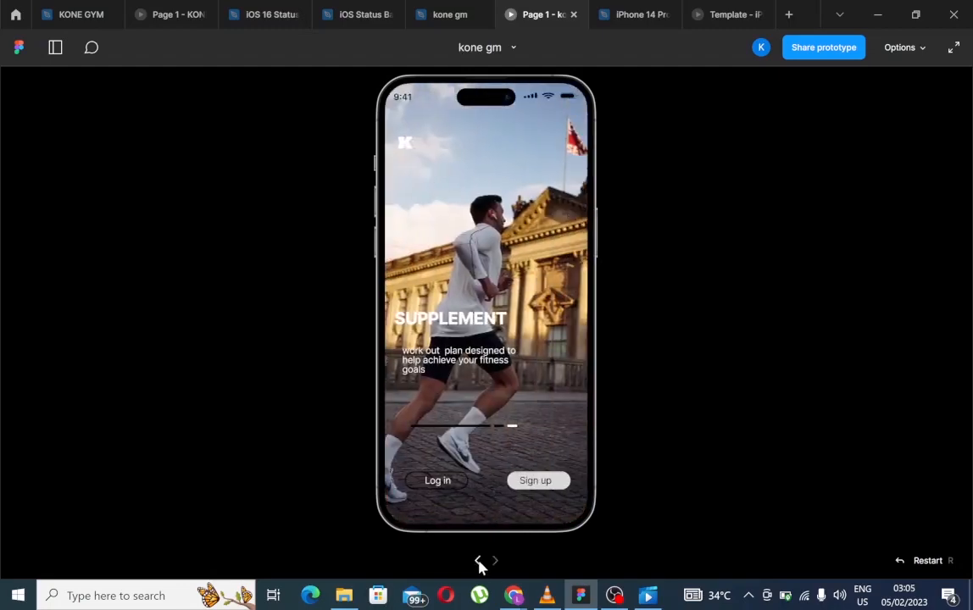
left_click(477, 560)
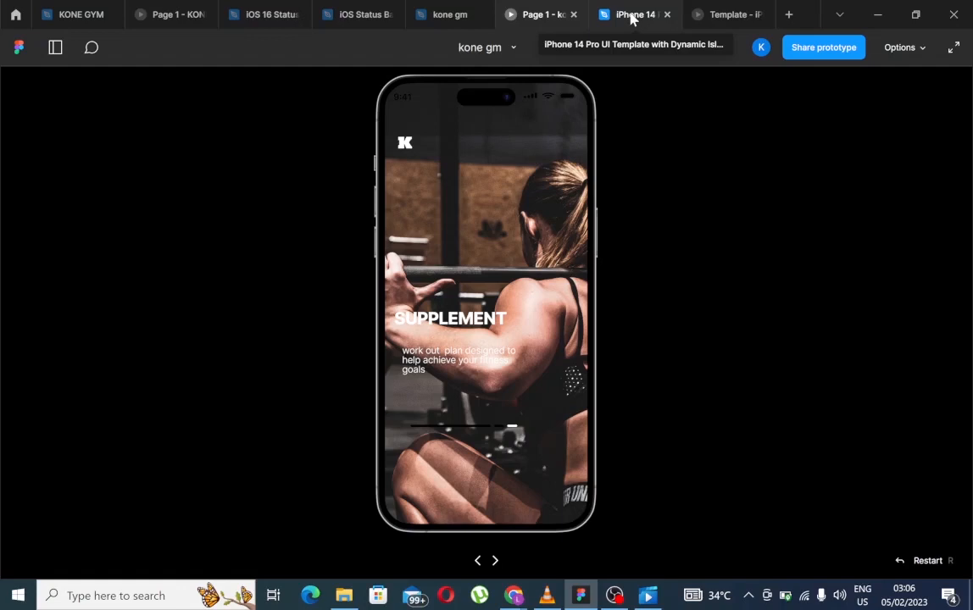
- View the iPhone 14 Pro UI template file and the prototype preview again, and return to the kone gm design file
left_click(631, 17)
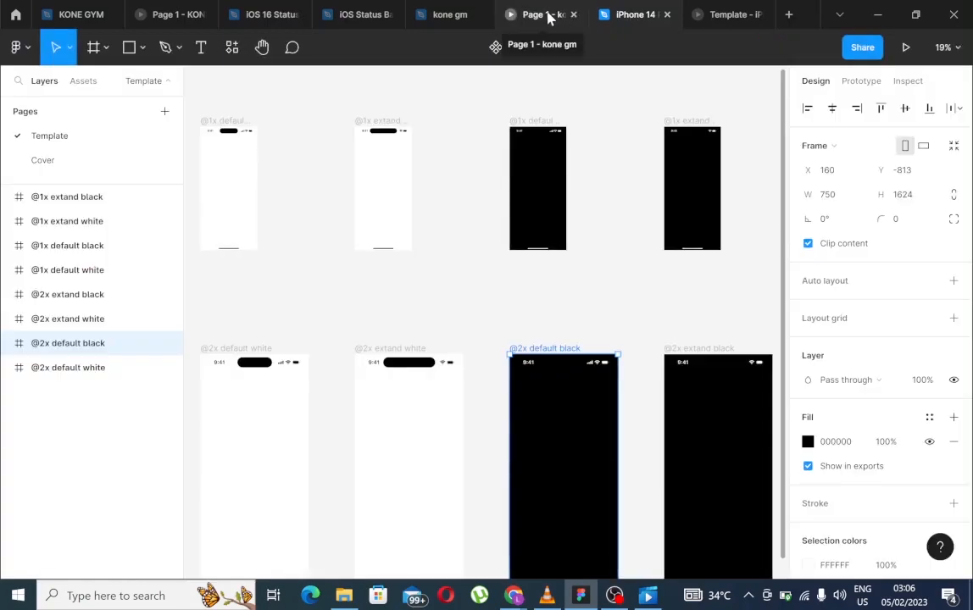
left_click(547, 16)
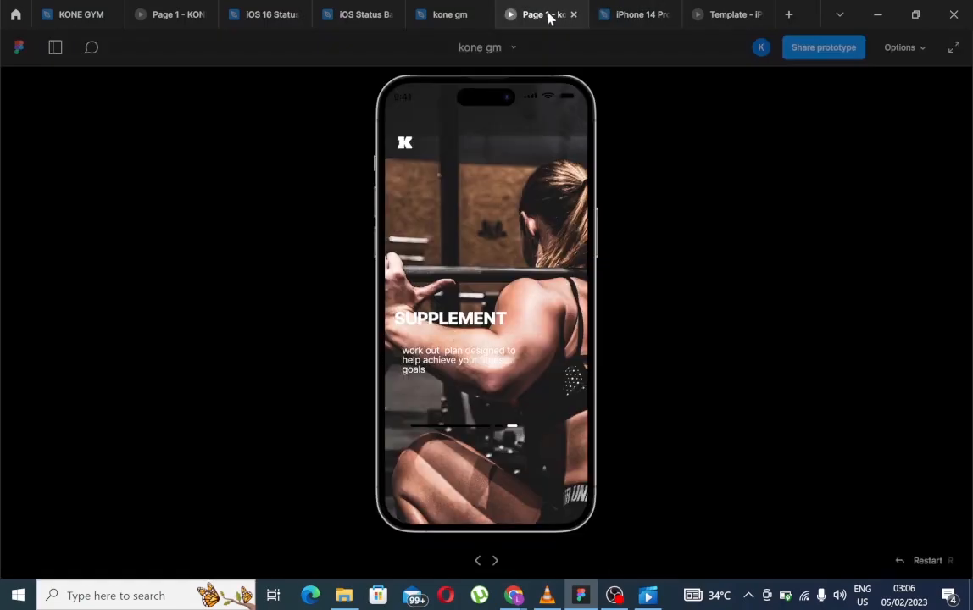
left_click(438, 23)
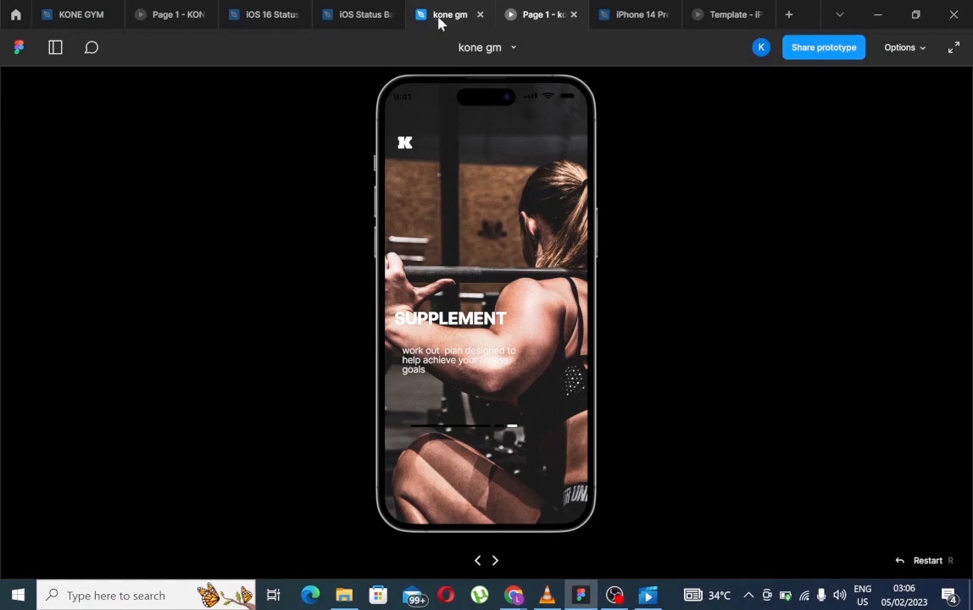
left_click(445, 19)
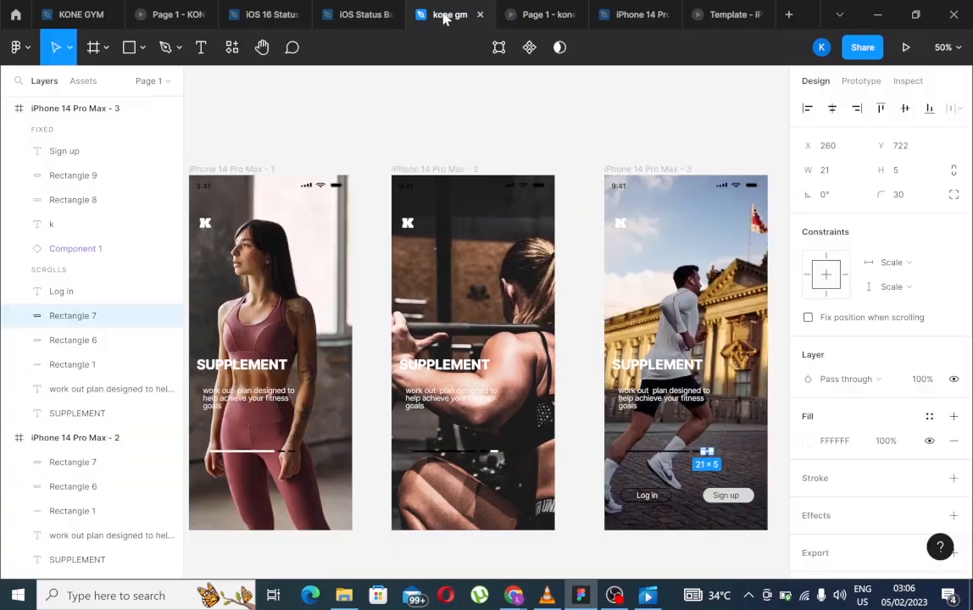